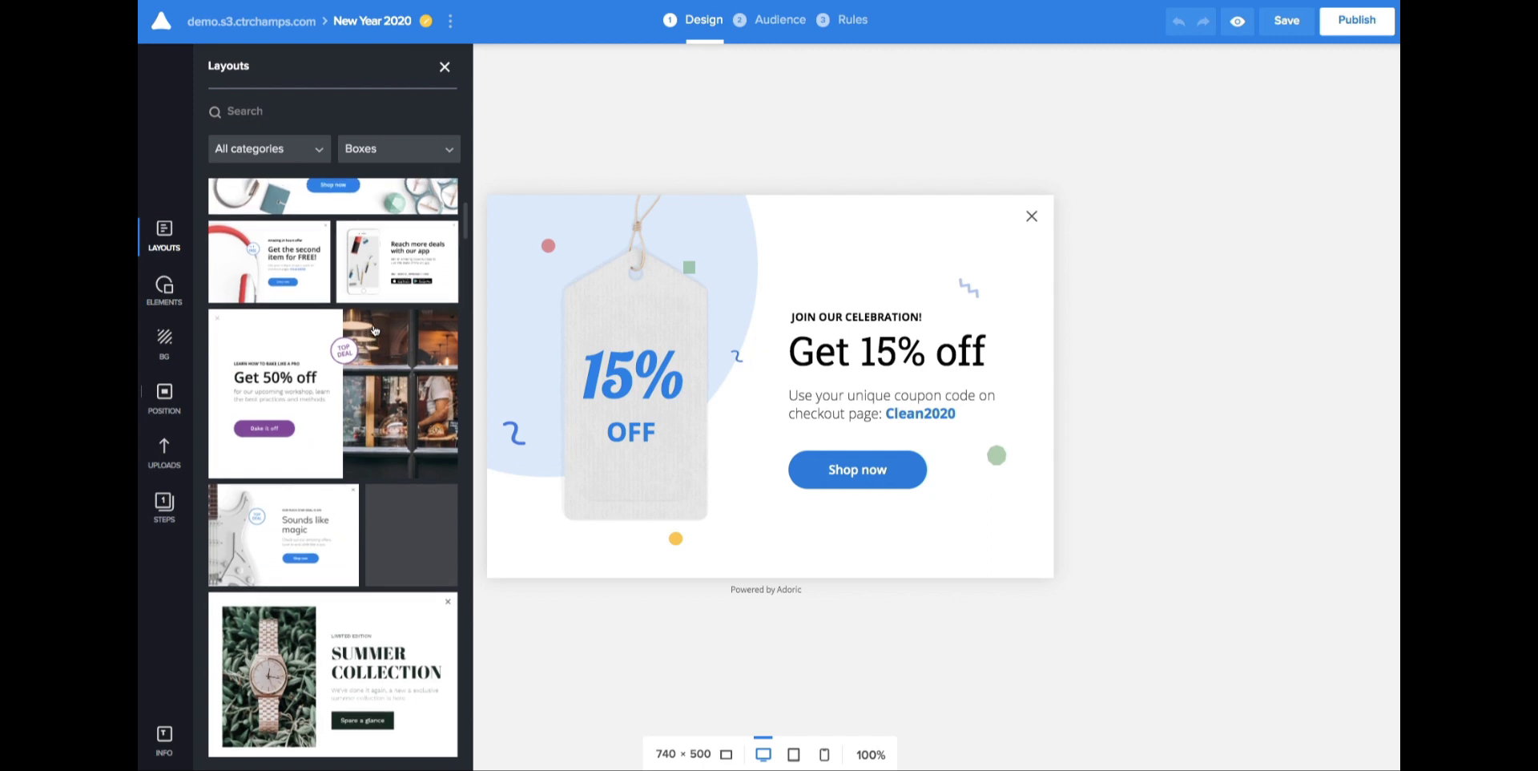
Step: Look through the box layout templates and the available category and layout-type filters, and close the layout gallery
scroll(374, 330, up, 5)
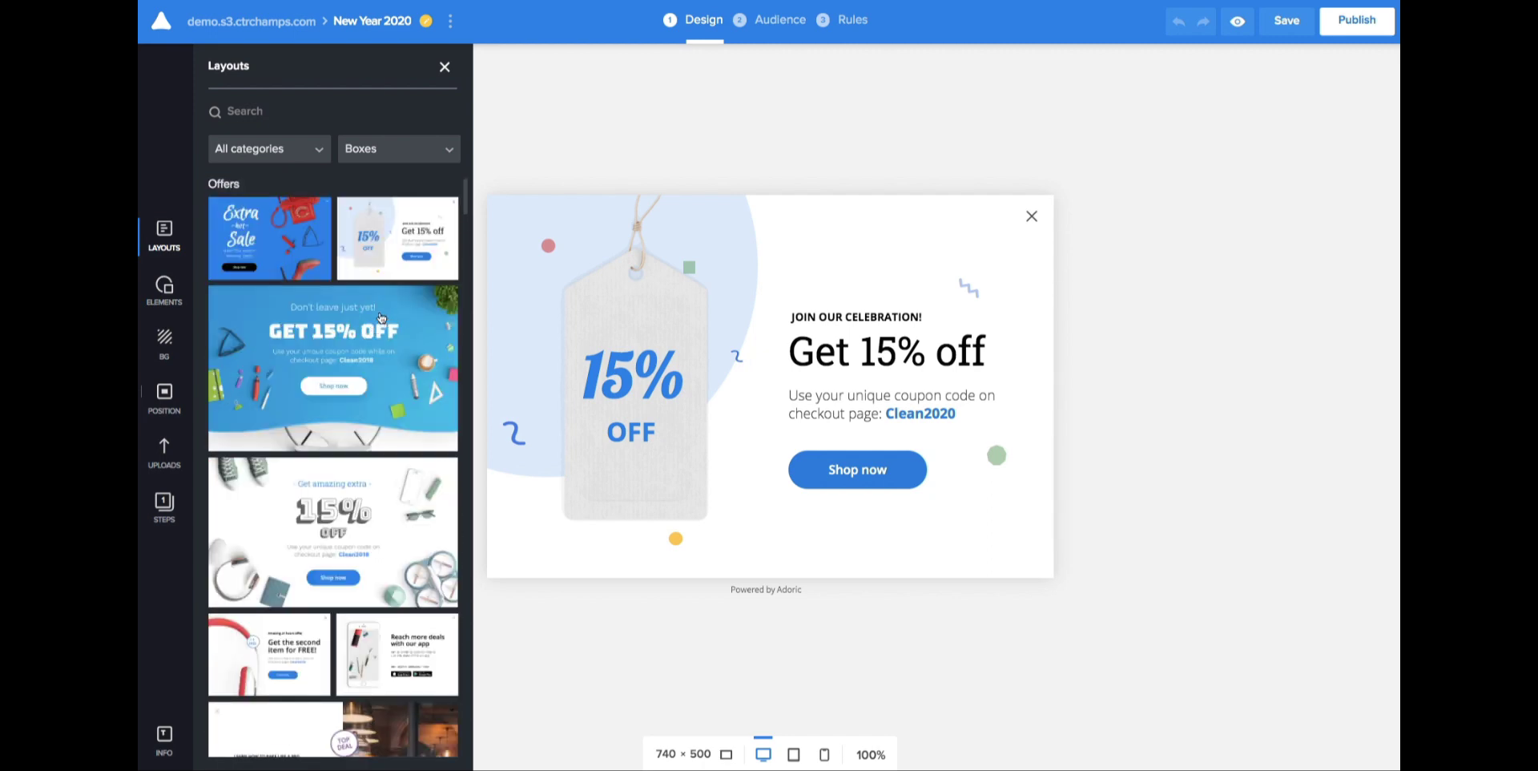
click(315, 154)
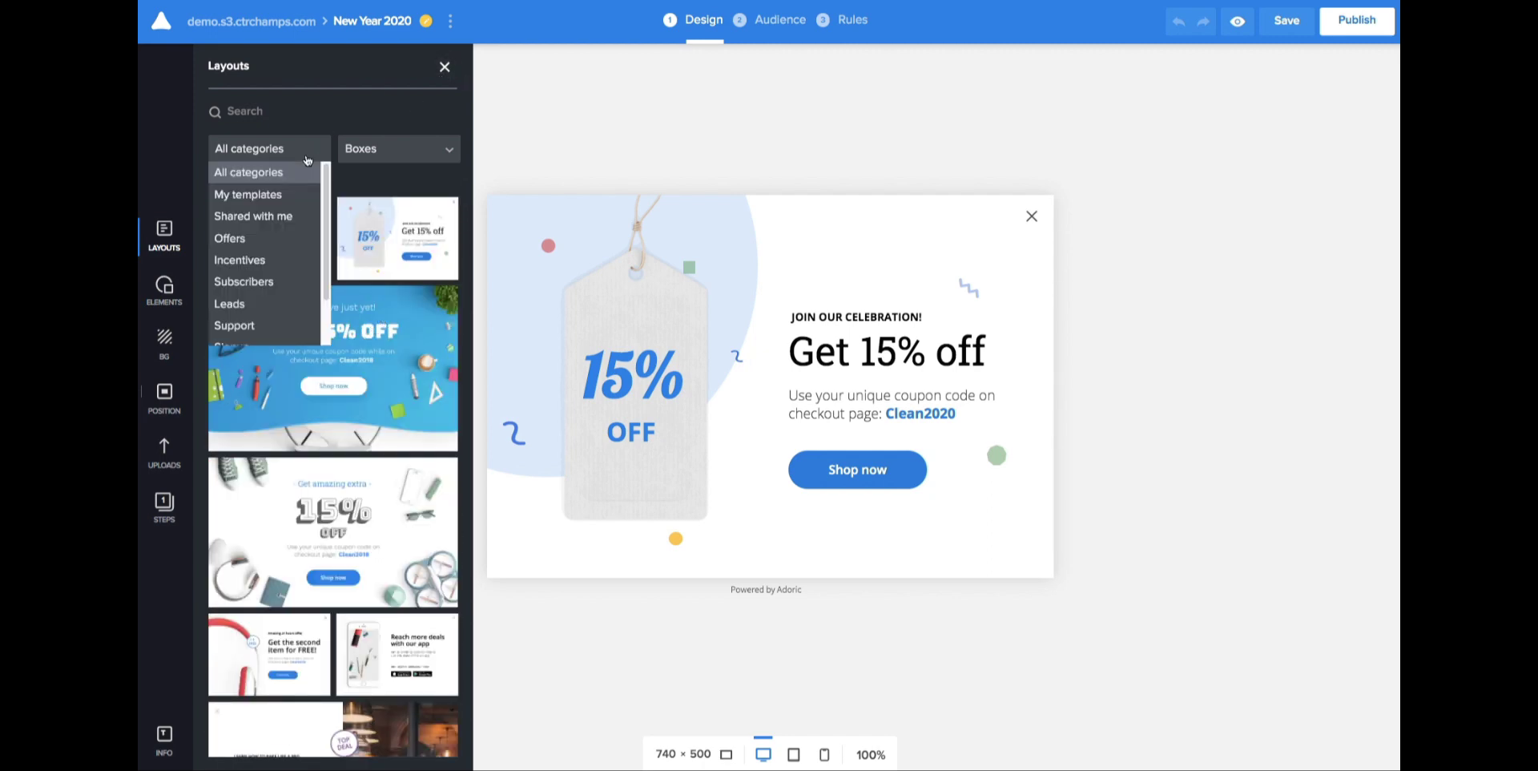
scroll(272, 232, down, 2)
scroll(284, 232, up, 2)
click(404, 150)
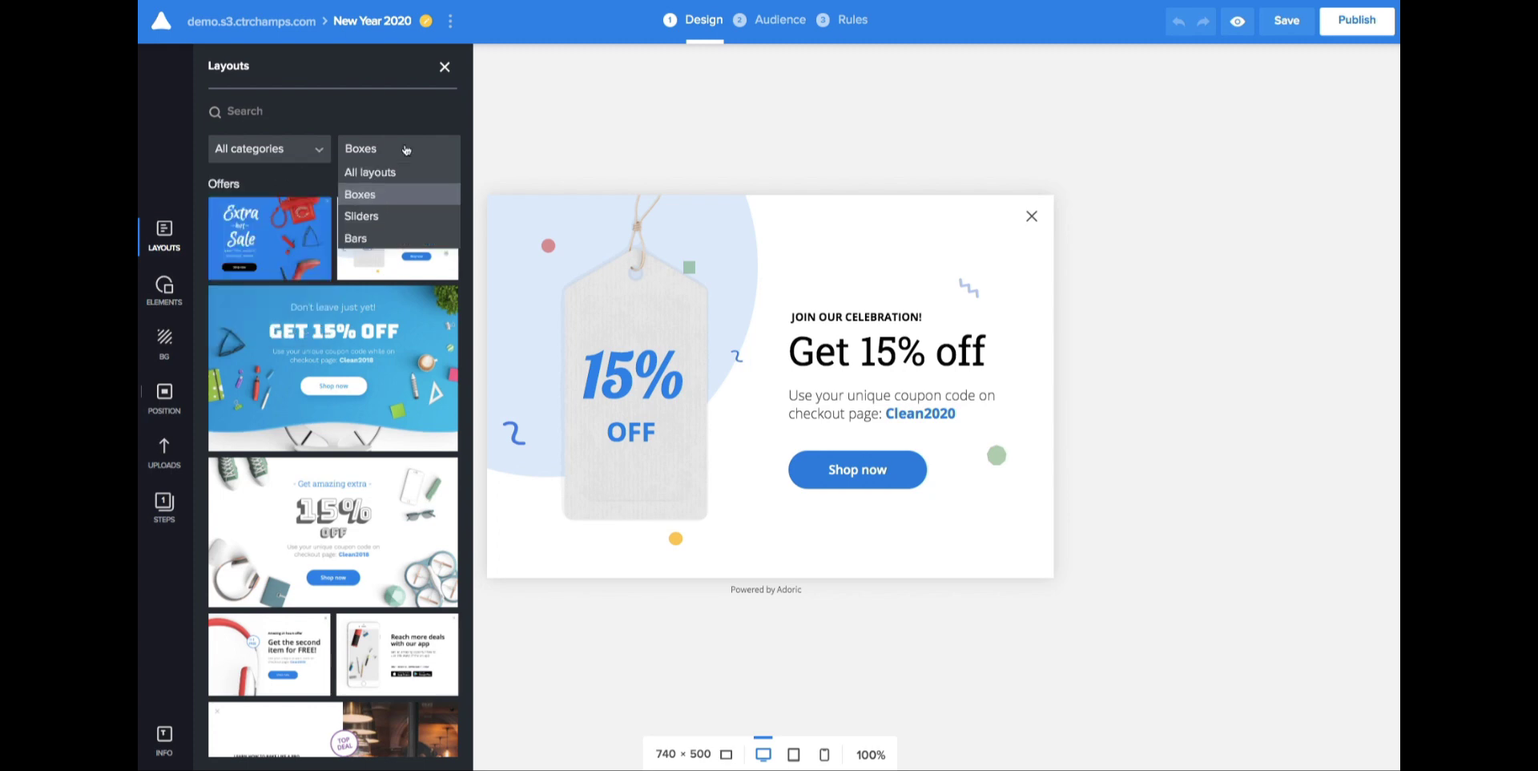
click(443, 69)
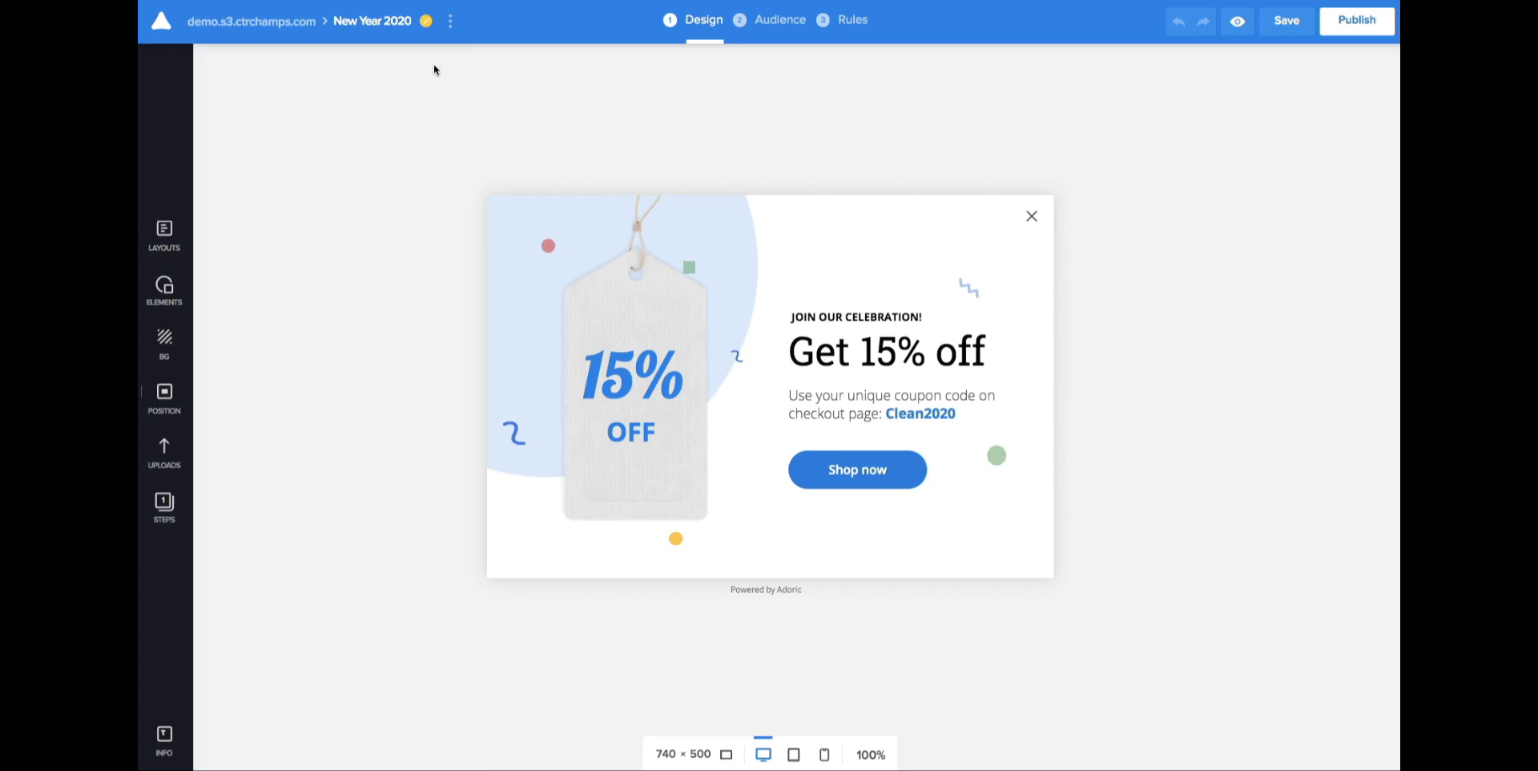
Step: Group the 15% OFF price tag with its blue circle and surrounding decorations and delete the group from the popup
drag(440, 154, 767, 545)
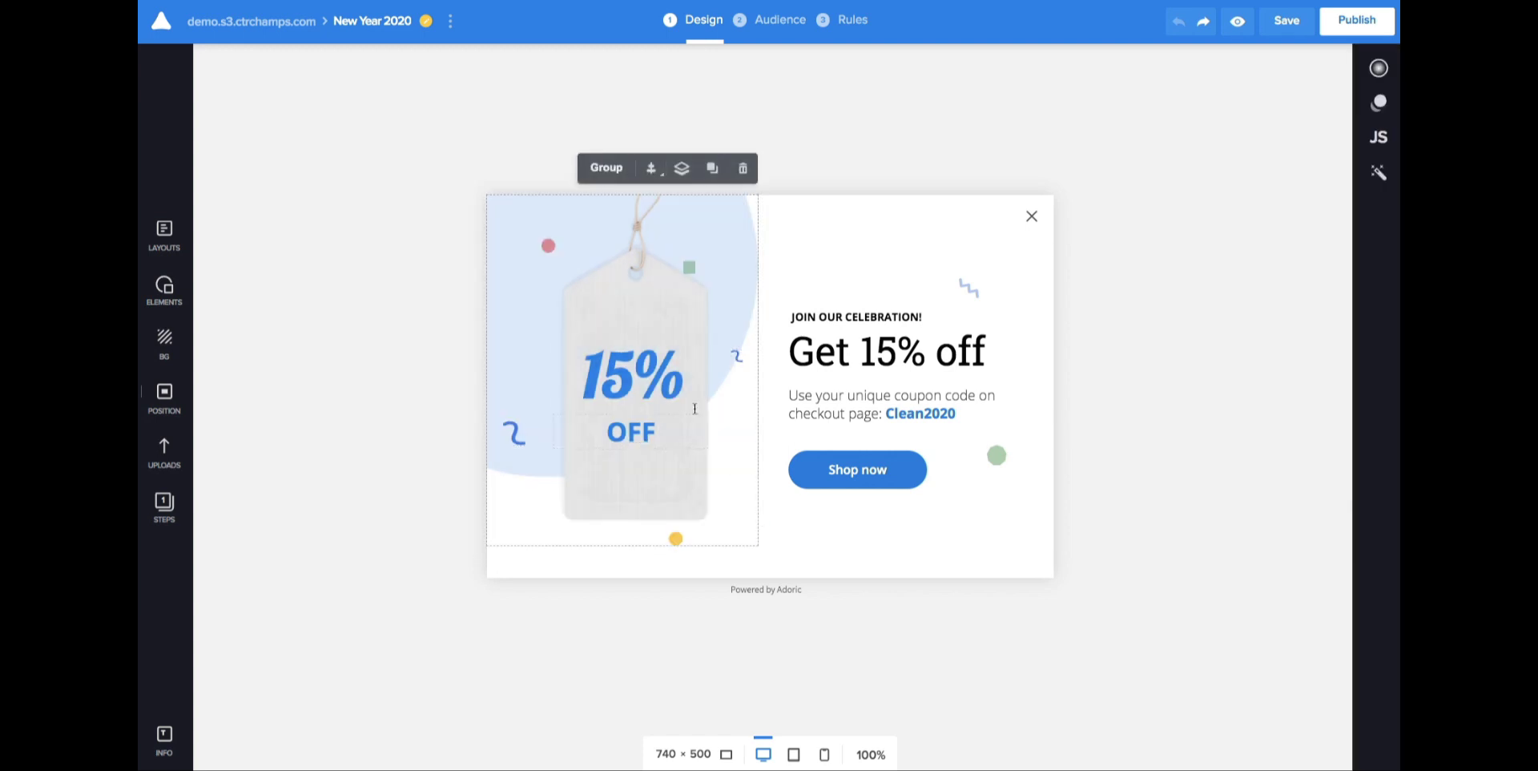
click(606, 168)
mouse_move(694, 320)
mouse_down()
mouse_move(503, 245)
mouse_move(694, 380)
mouse_move(632, 332)
mouse_move(703, 305)
mouse_move(679, 325)
mouse_up()
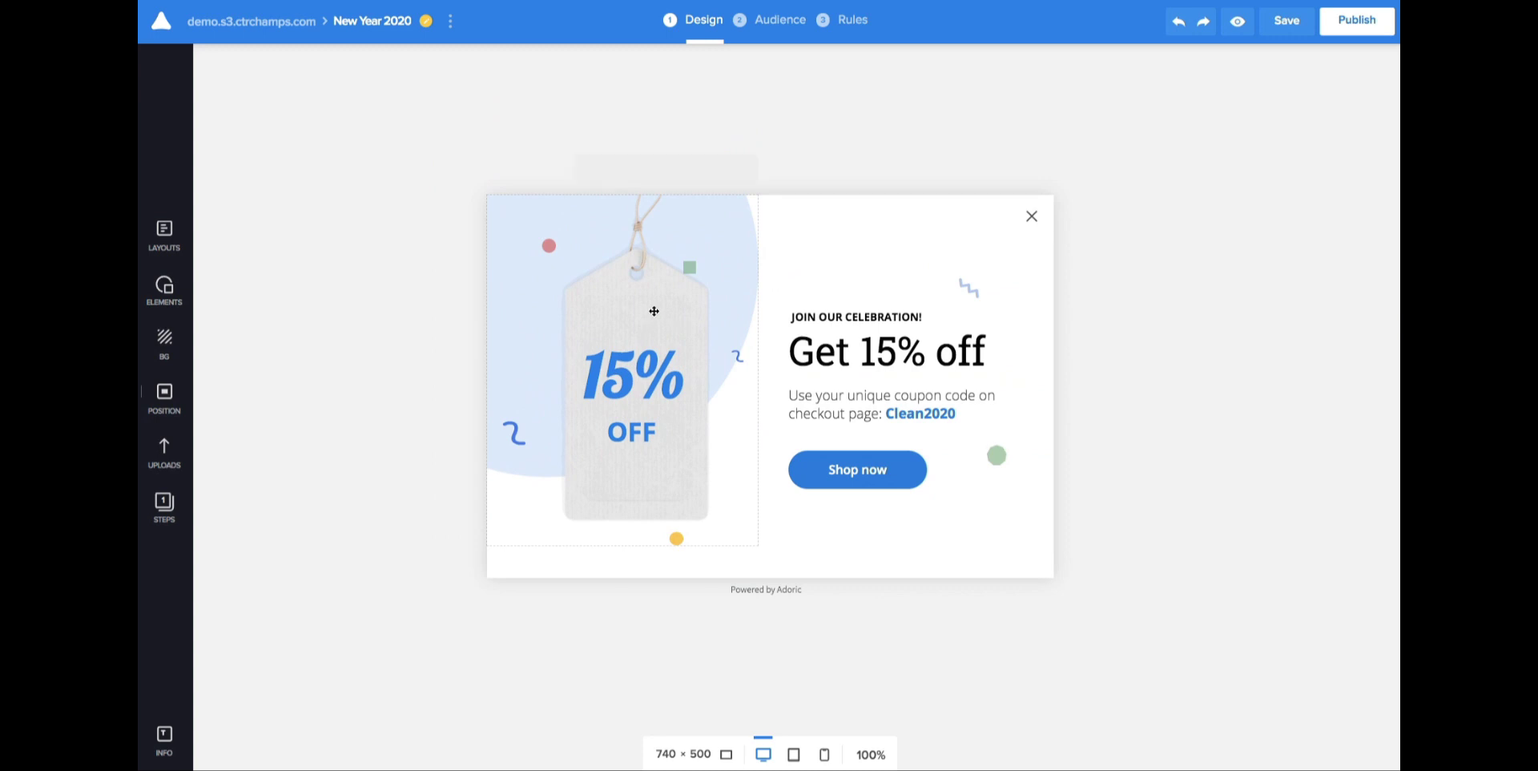
click(742, 166)
Step: Delete the zigzag and the green circle beside the offer text, and save the campaign
click(976, 290)
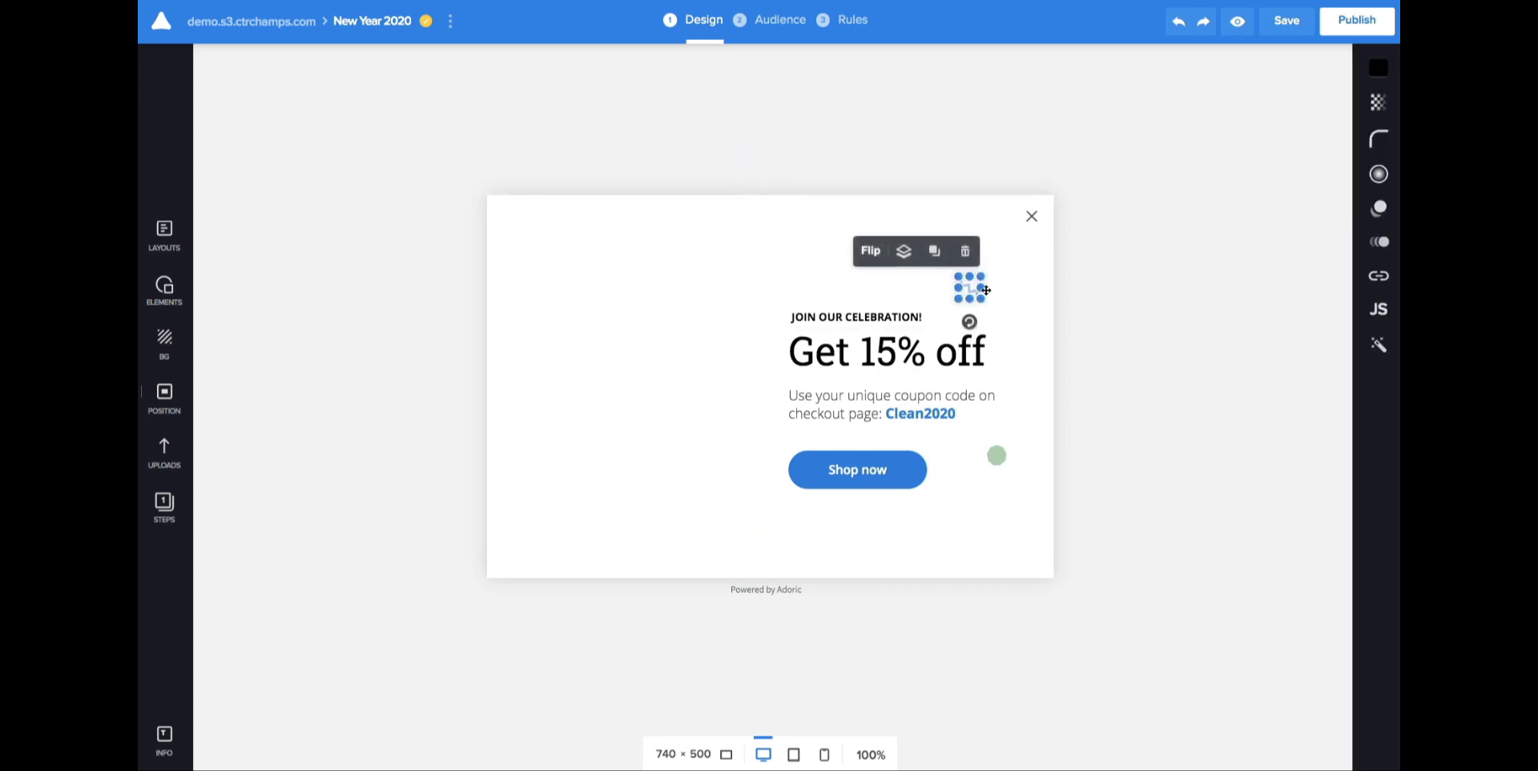
shift+click(997, 459)
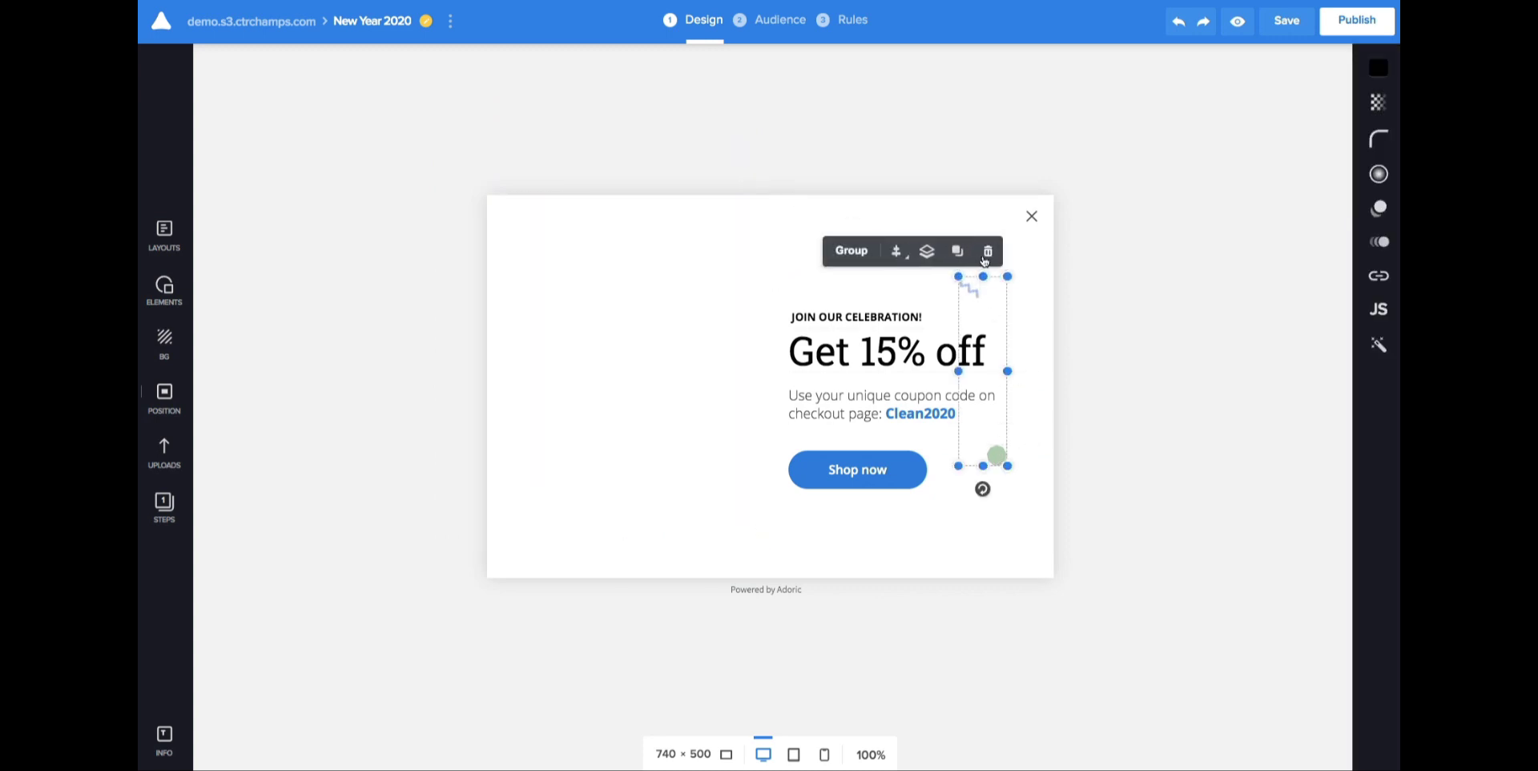
click(987, 250)
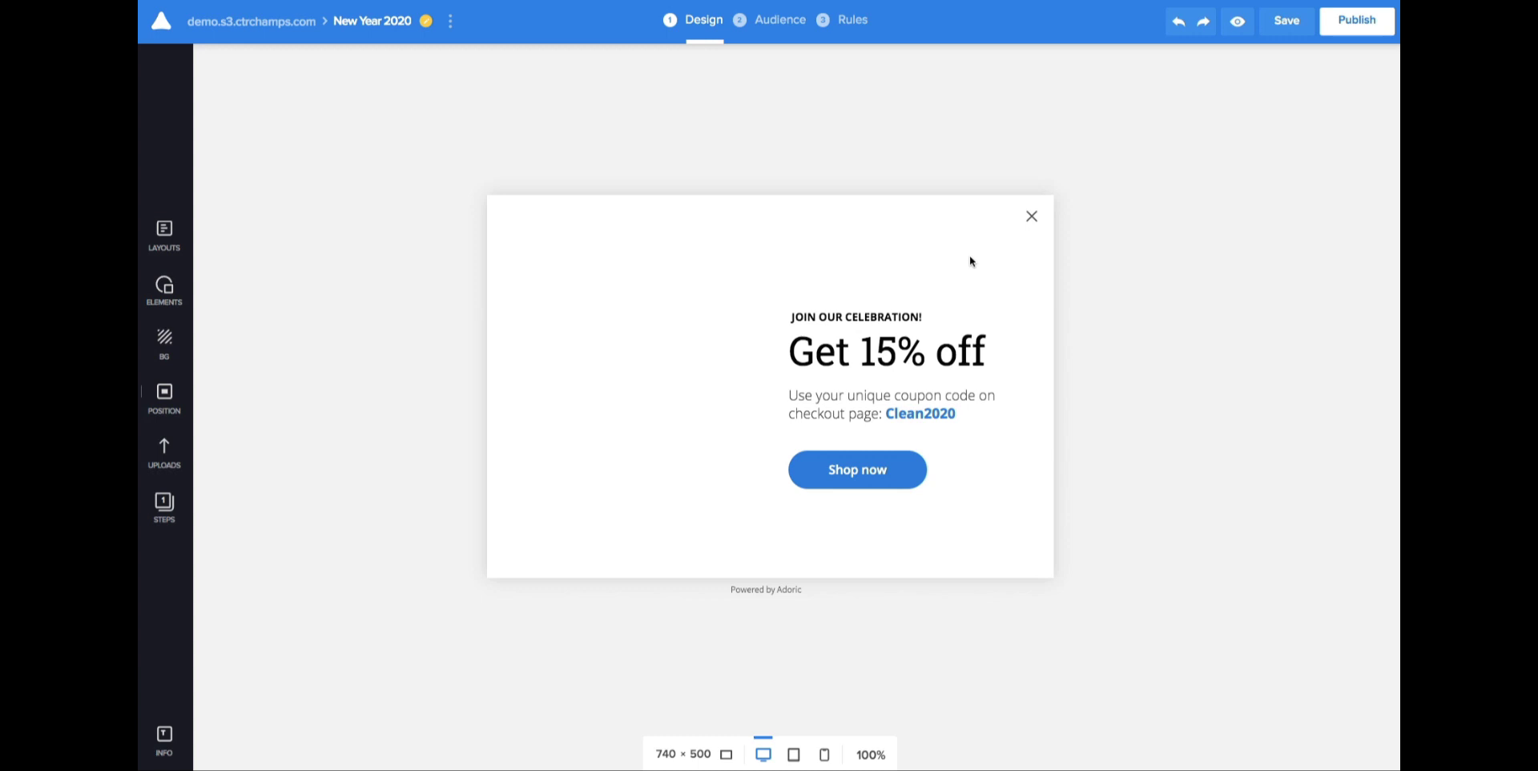
click(1287, 24)
Step: Upload Coffee.jpg from the Downloads folder to the image library and delete the older copy of that picture
click(170, 465)
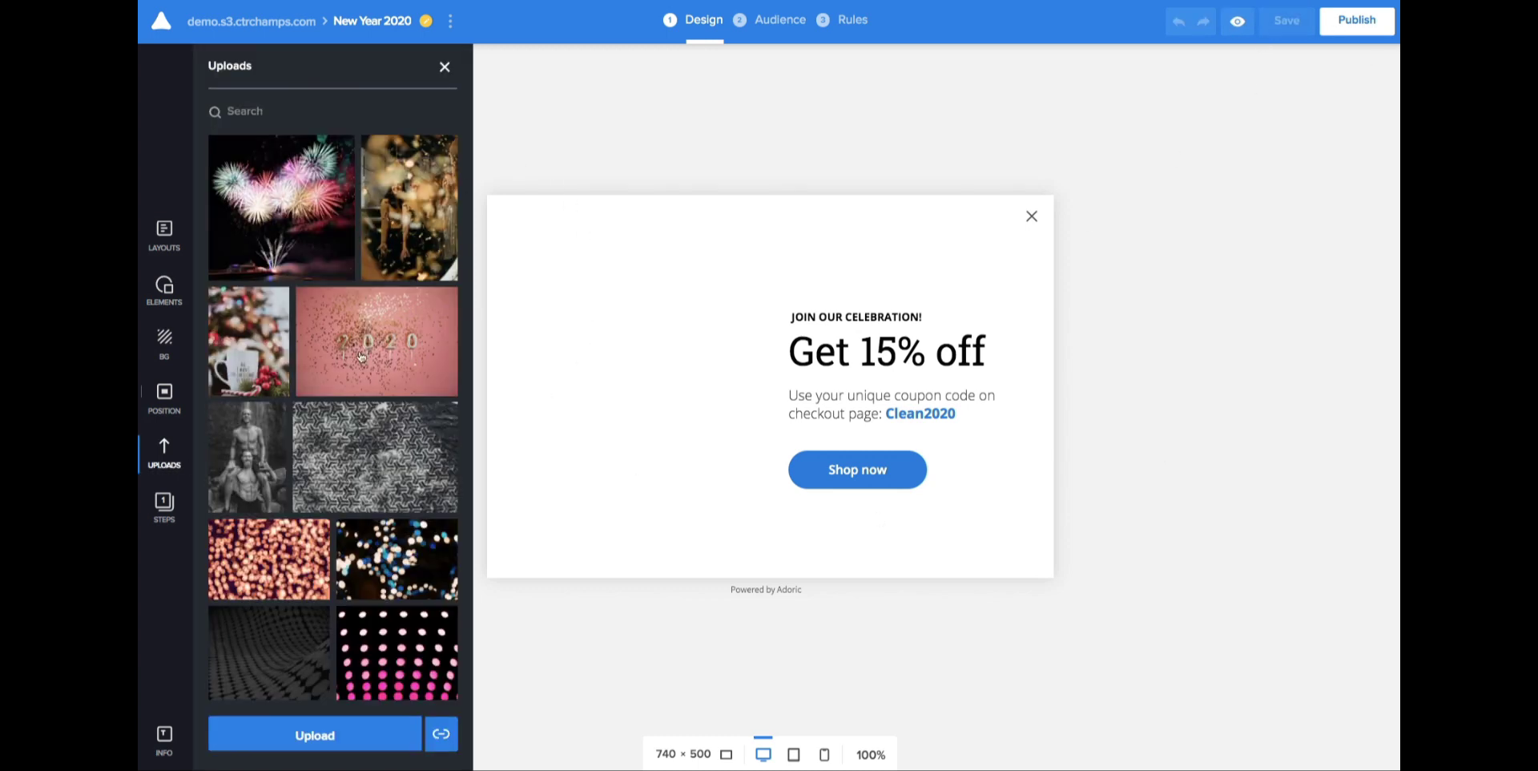
click(337, 737)
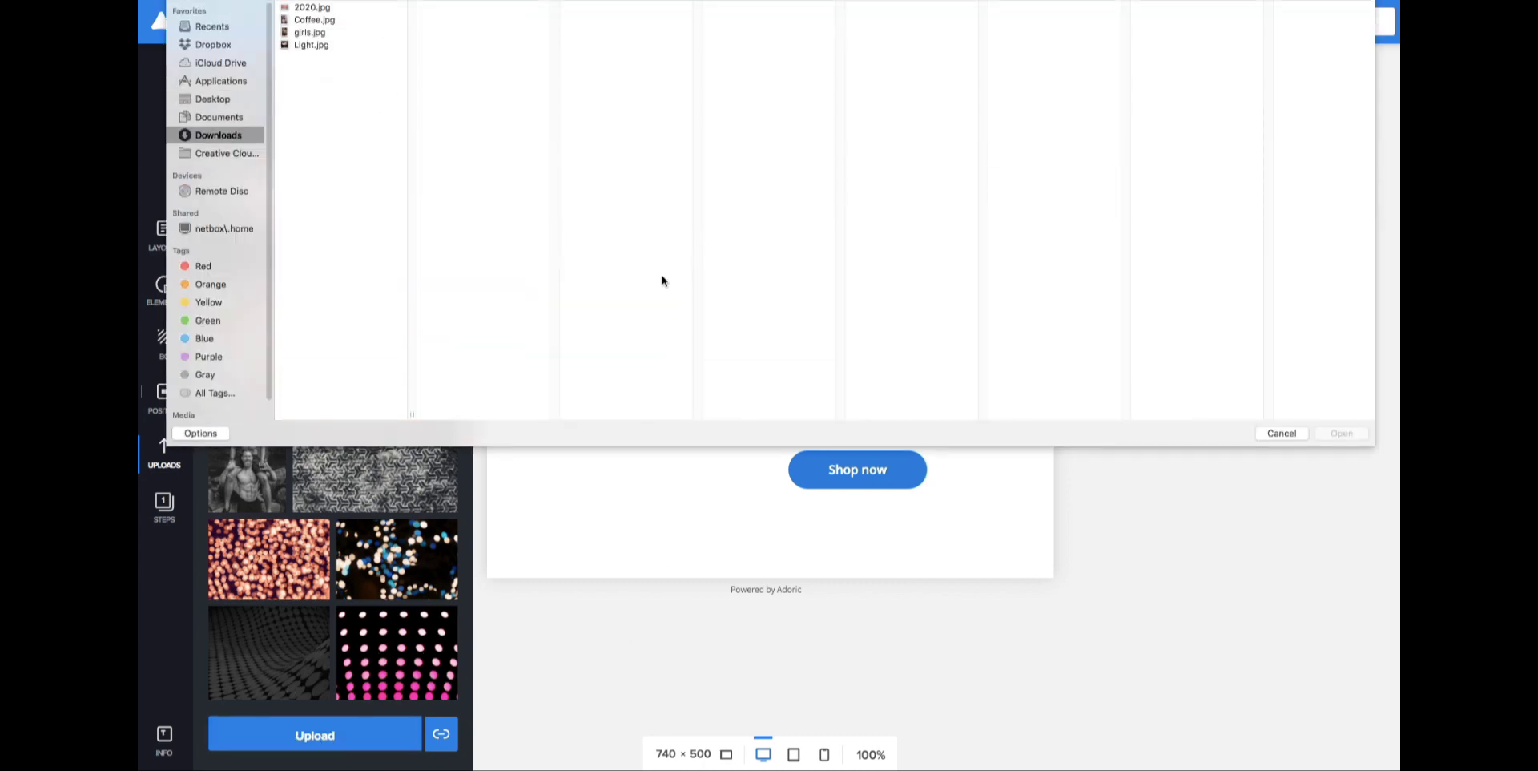
click(313, 21)
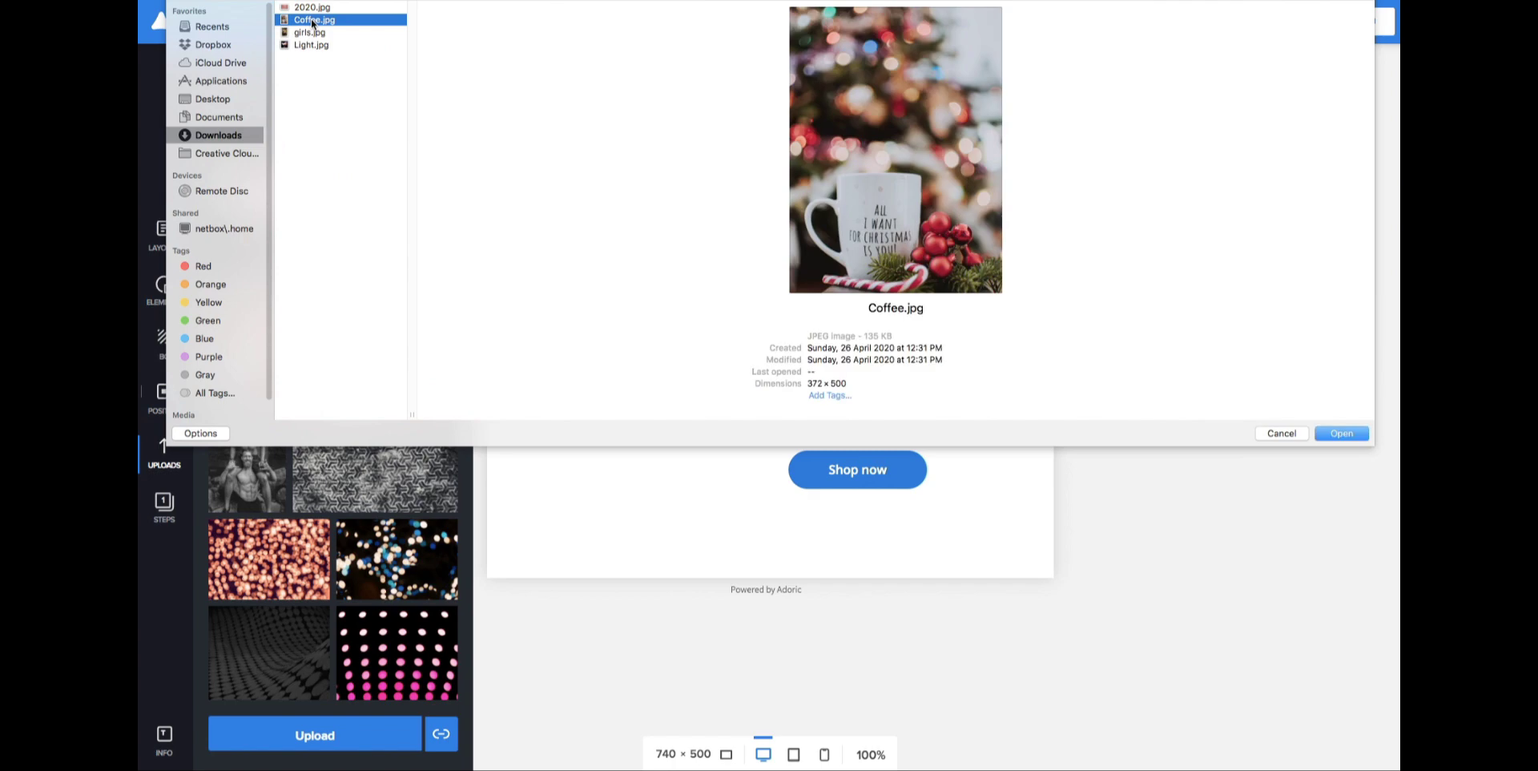
click(1343, 433)
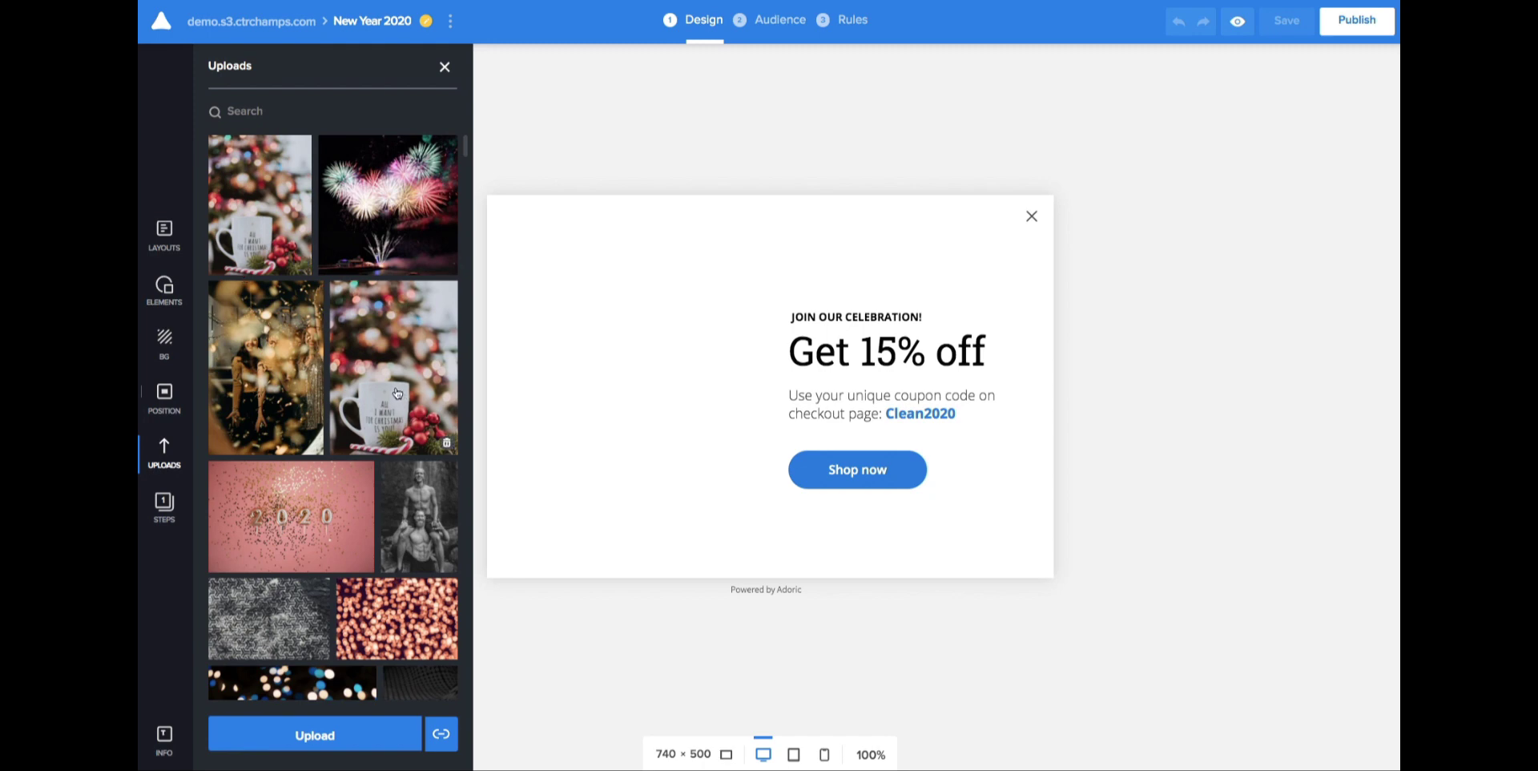
click(446, 445)
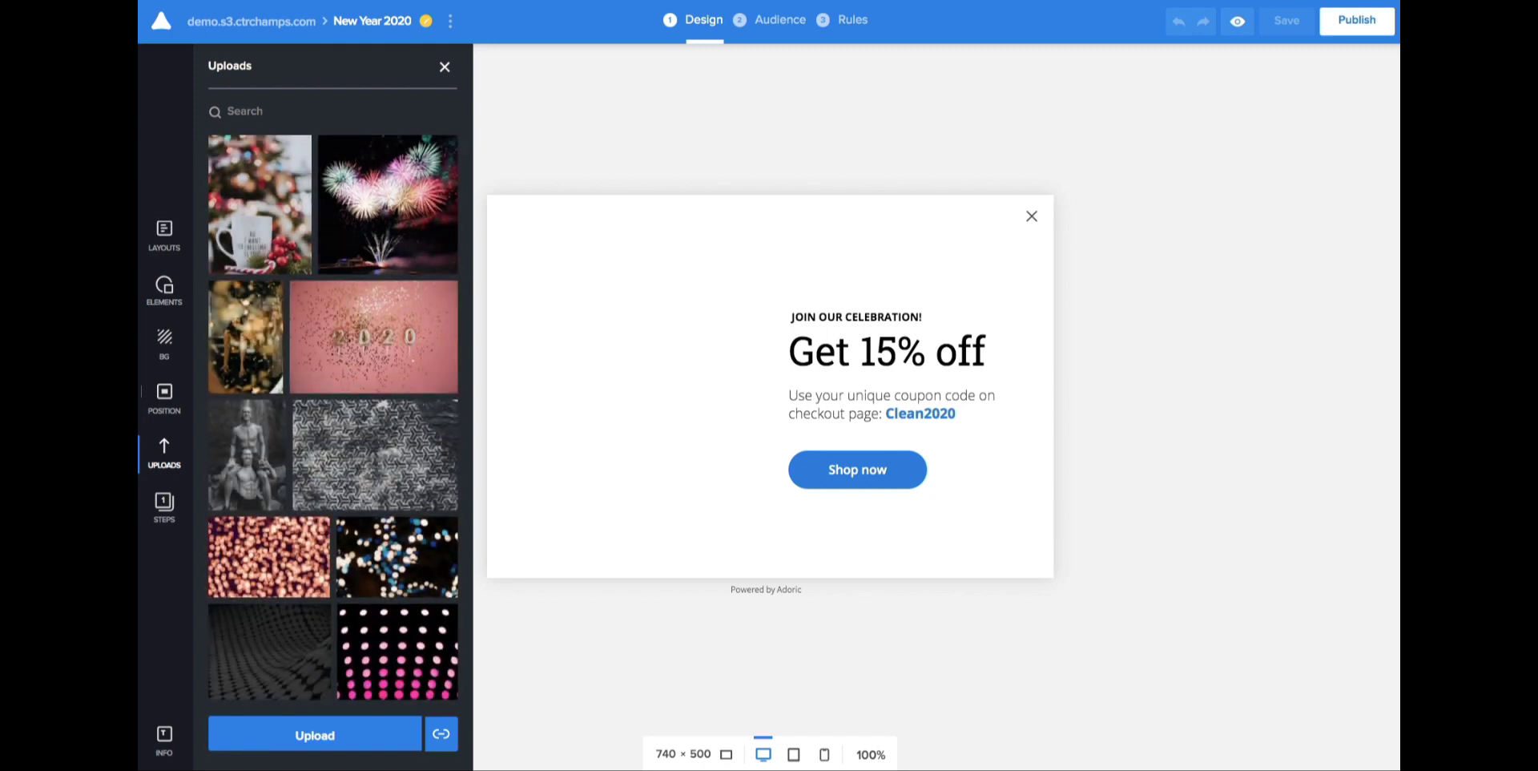
Step: Switch to Finder, add Coffee.jpg from Downloads to the upload library once more, and delete the duplicate picture
click(753, 767)
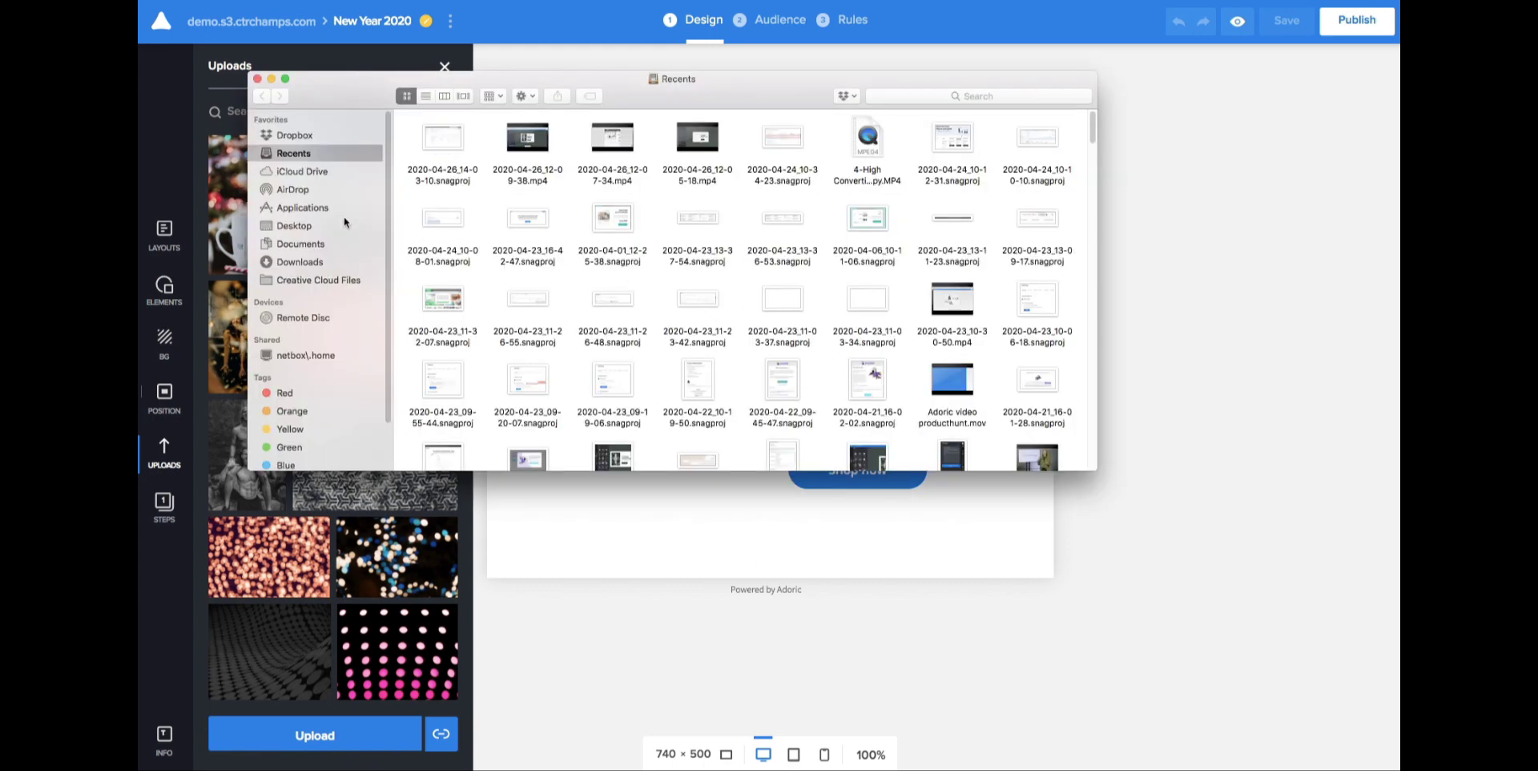
click(298, 262)
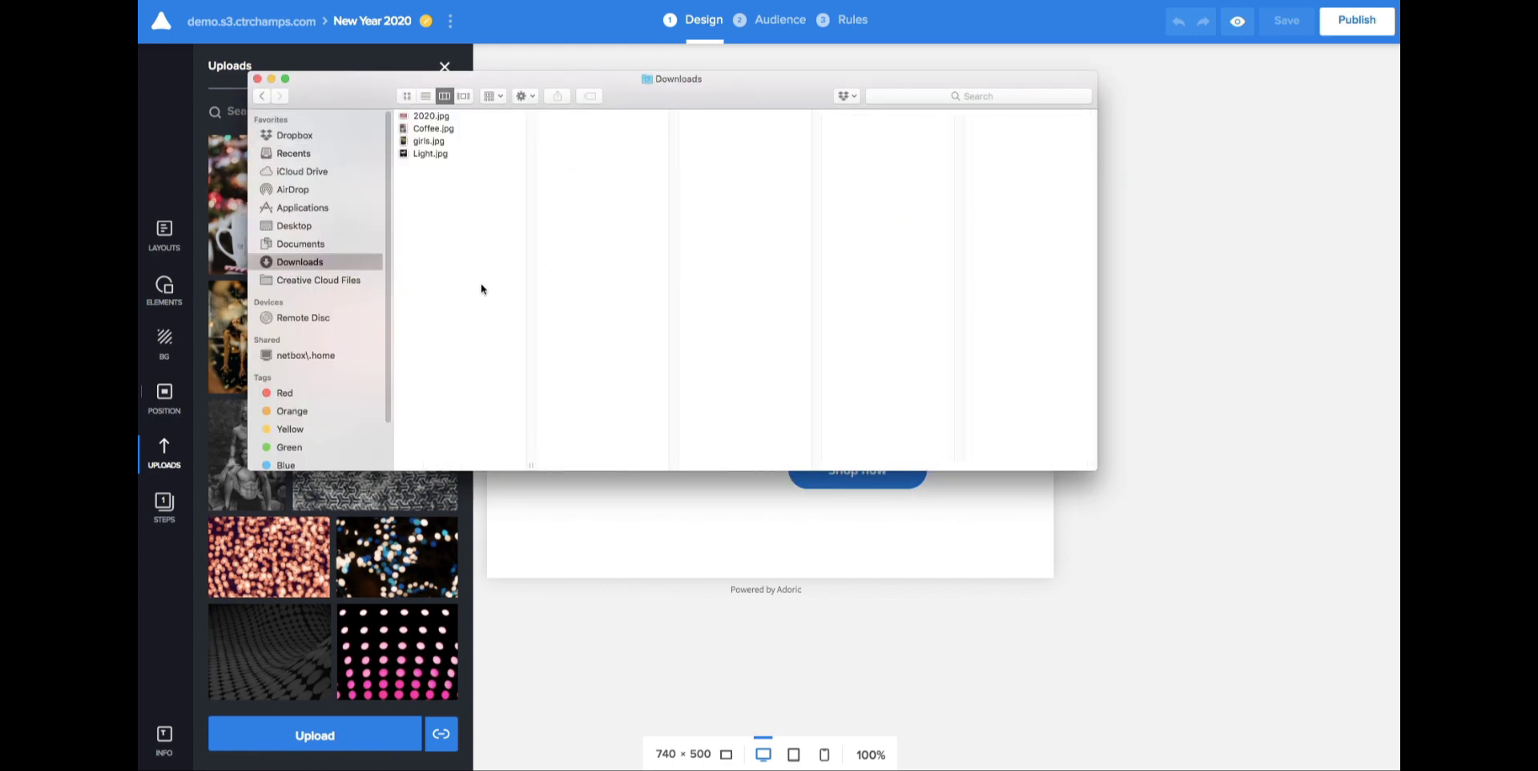
click(432, 141)
drag(556, 78, 794, 86)
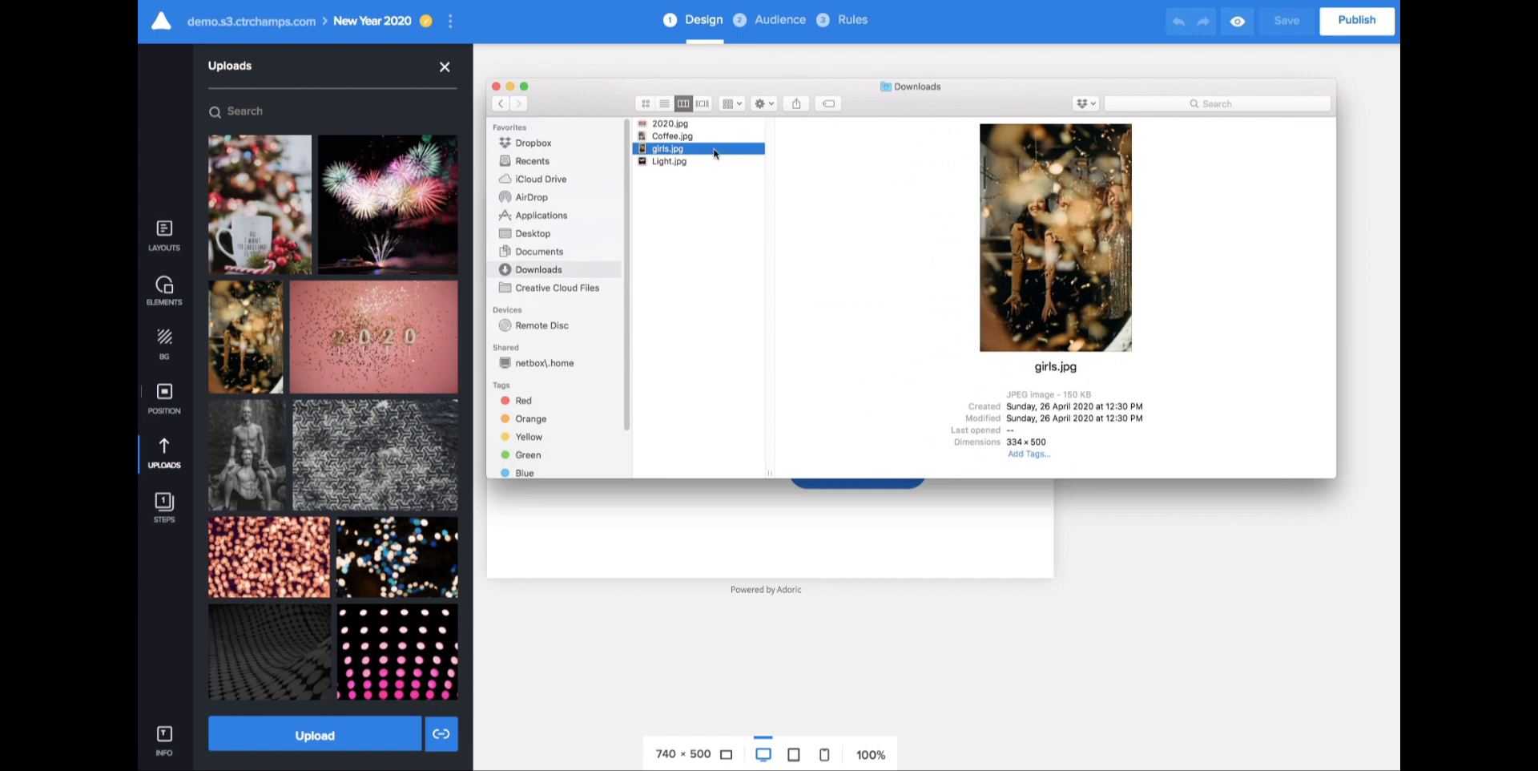
click(670, 138)
drag(670, 140, 365, 215)
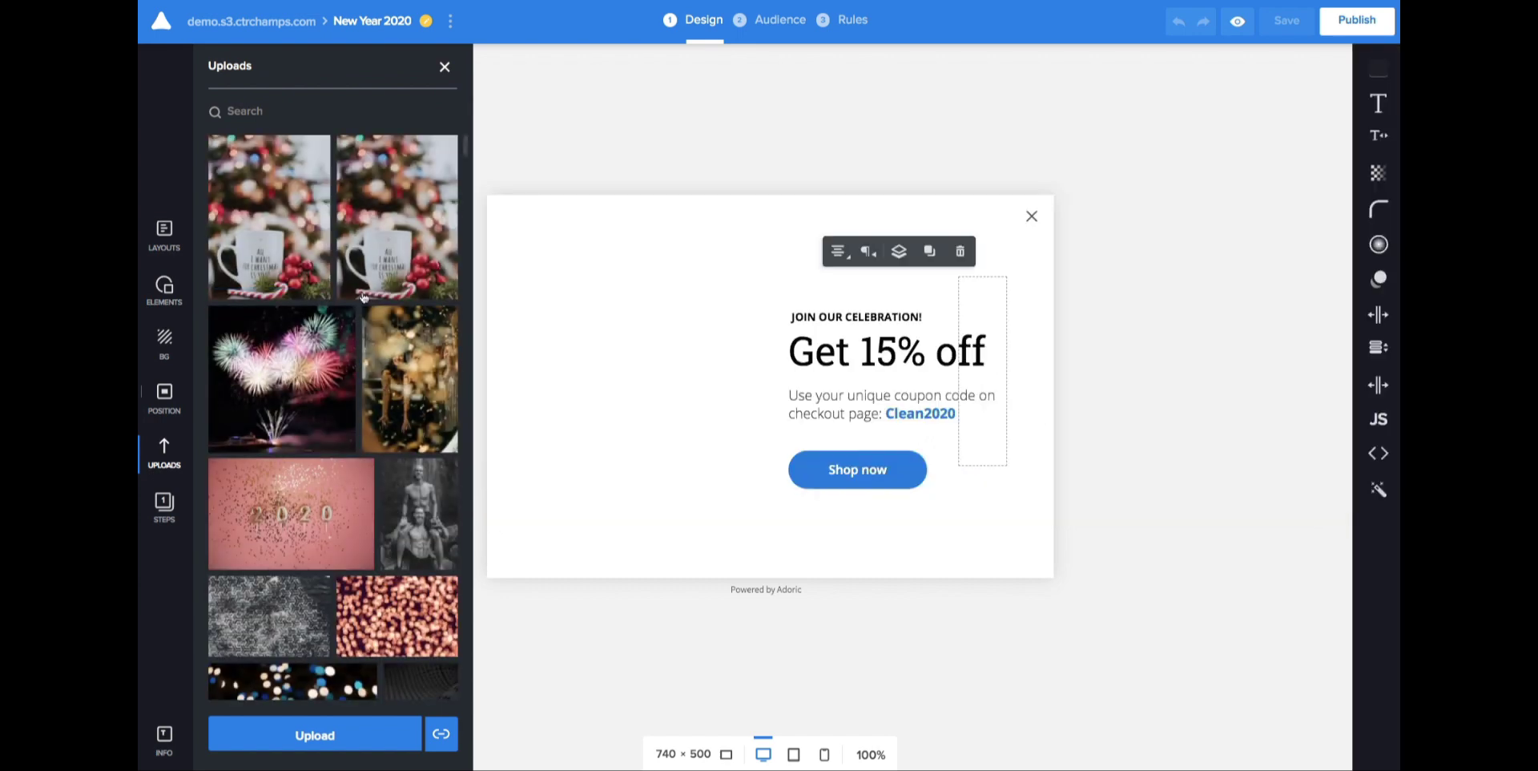
click(443, 290)
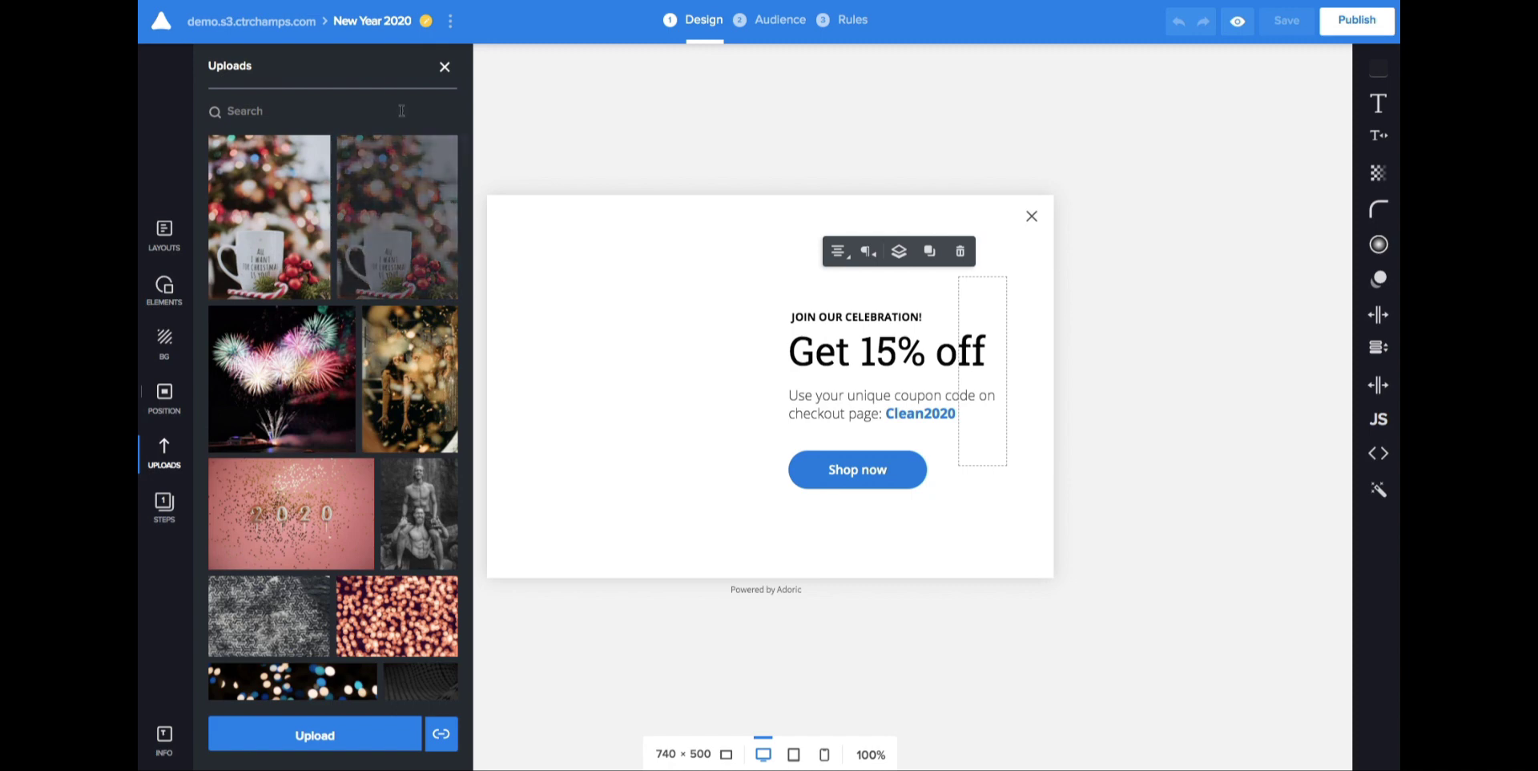
Step: Insert the uploaded coffee mug picture into the popup and enlarge it to fill the popup's left half
click(273, 205)
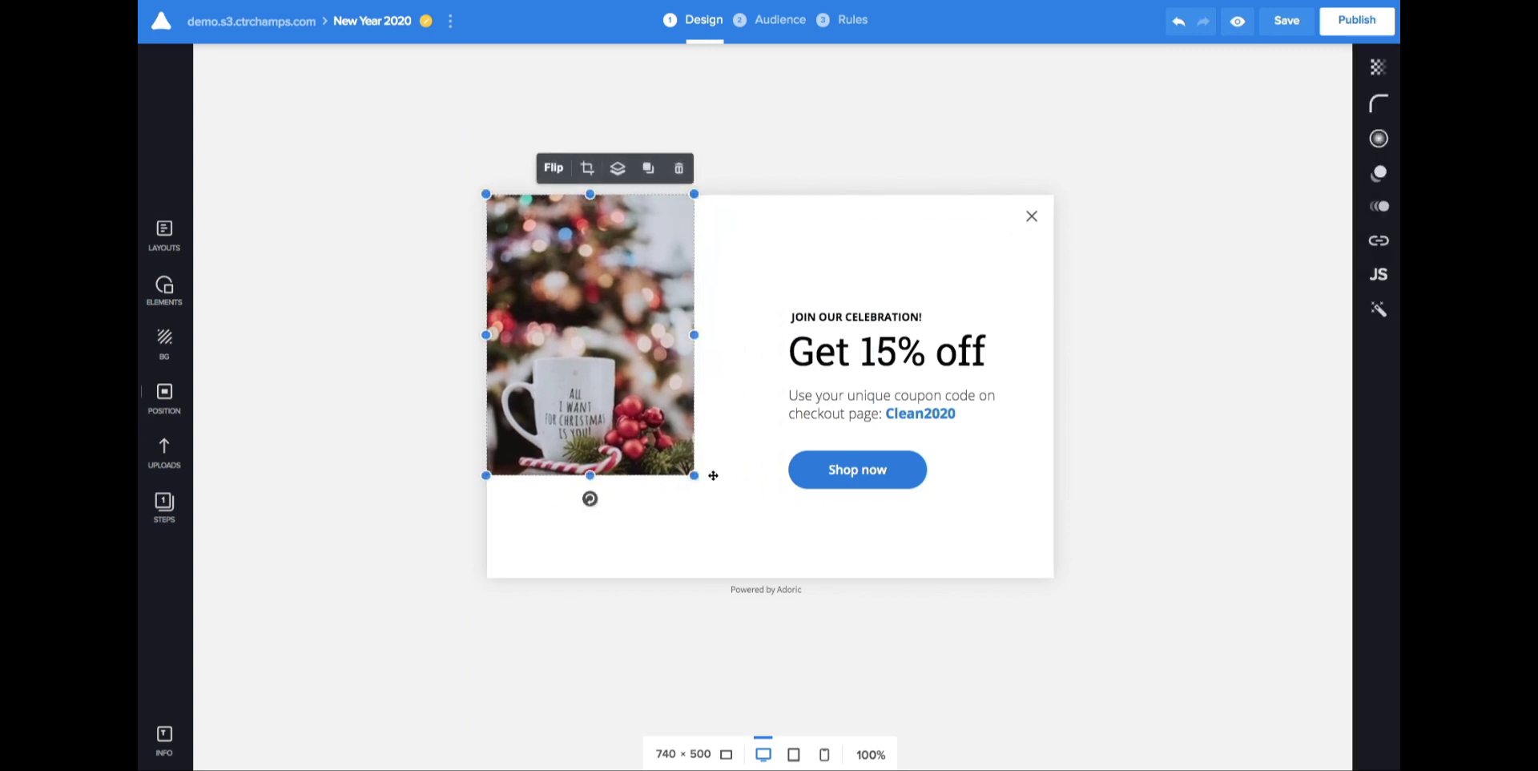
drag(695, 475, 771, 558)
click(849, 569)
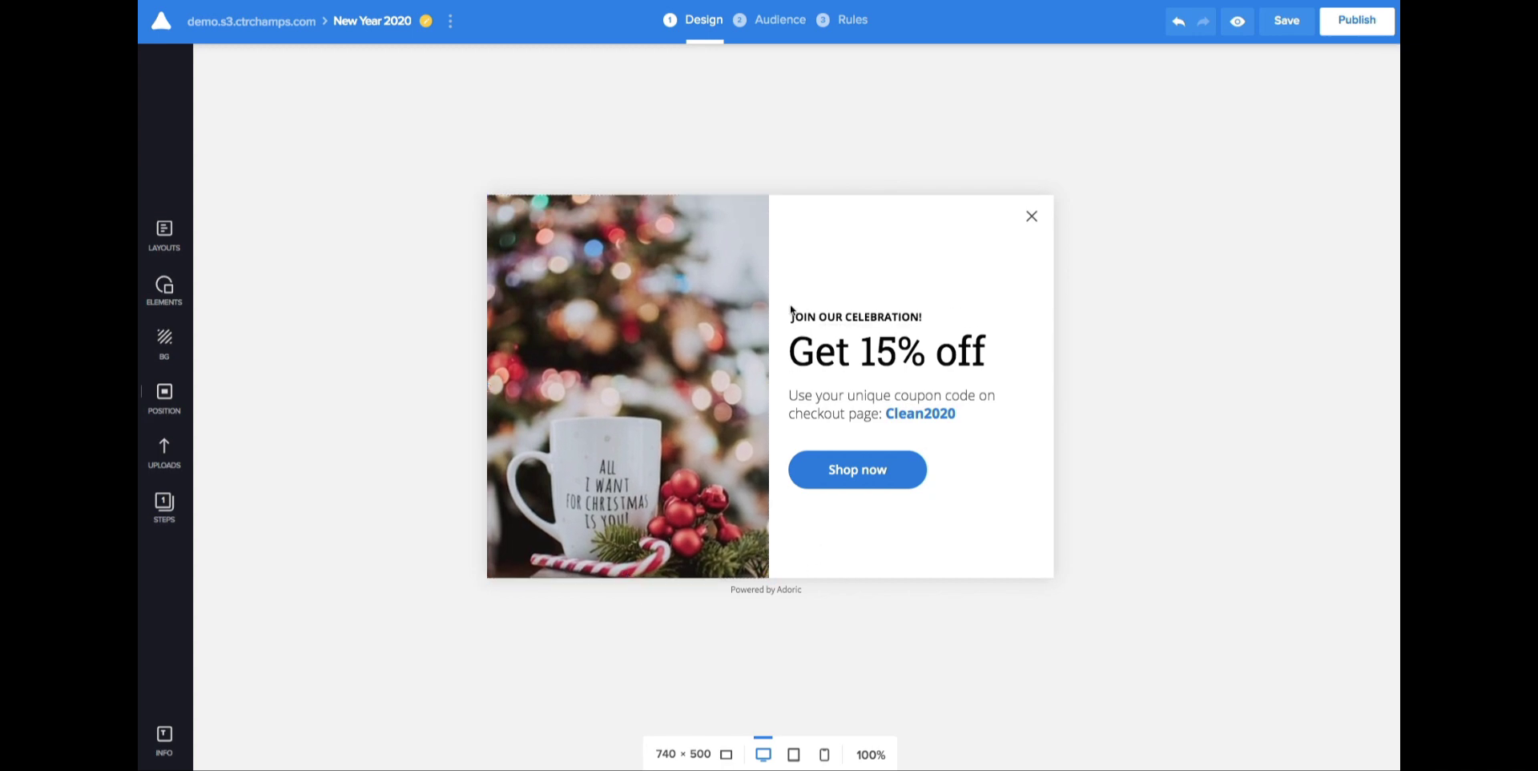
Step: Group the offer texts with the Shop now button and move the group slightly up and to the right
drag(791, 300, 1003, 486)
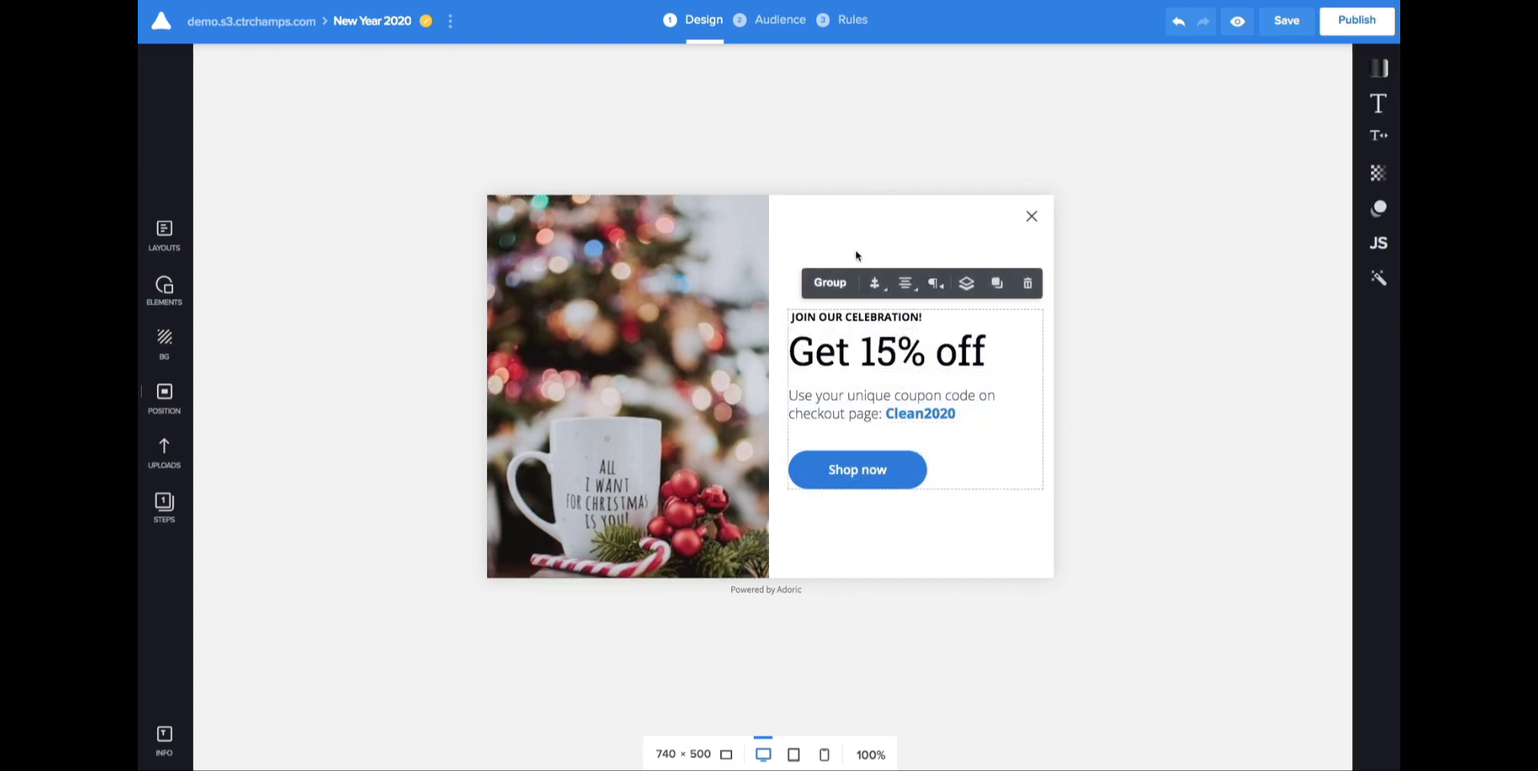
click(834, 290)
drag(883, 337, 899, 324)
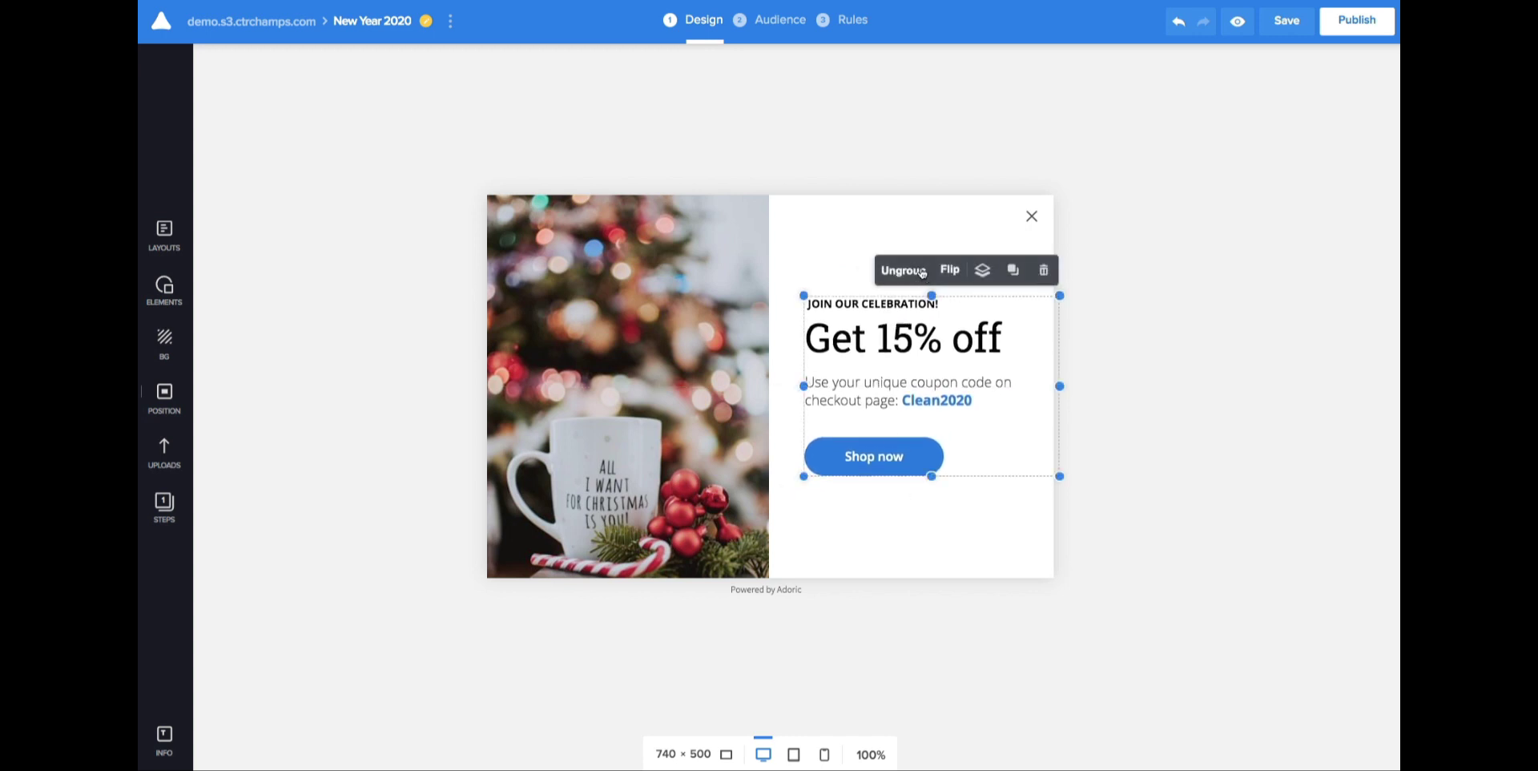
click(962, 517)
Step: Add a heading text element and place it above the JOIN OUR CELEBRATION! line
click(164, 288)
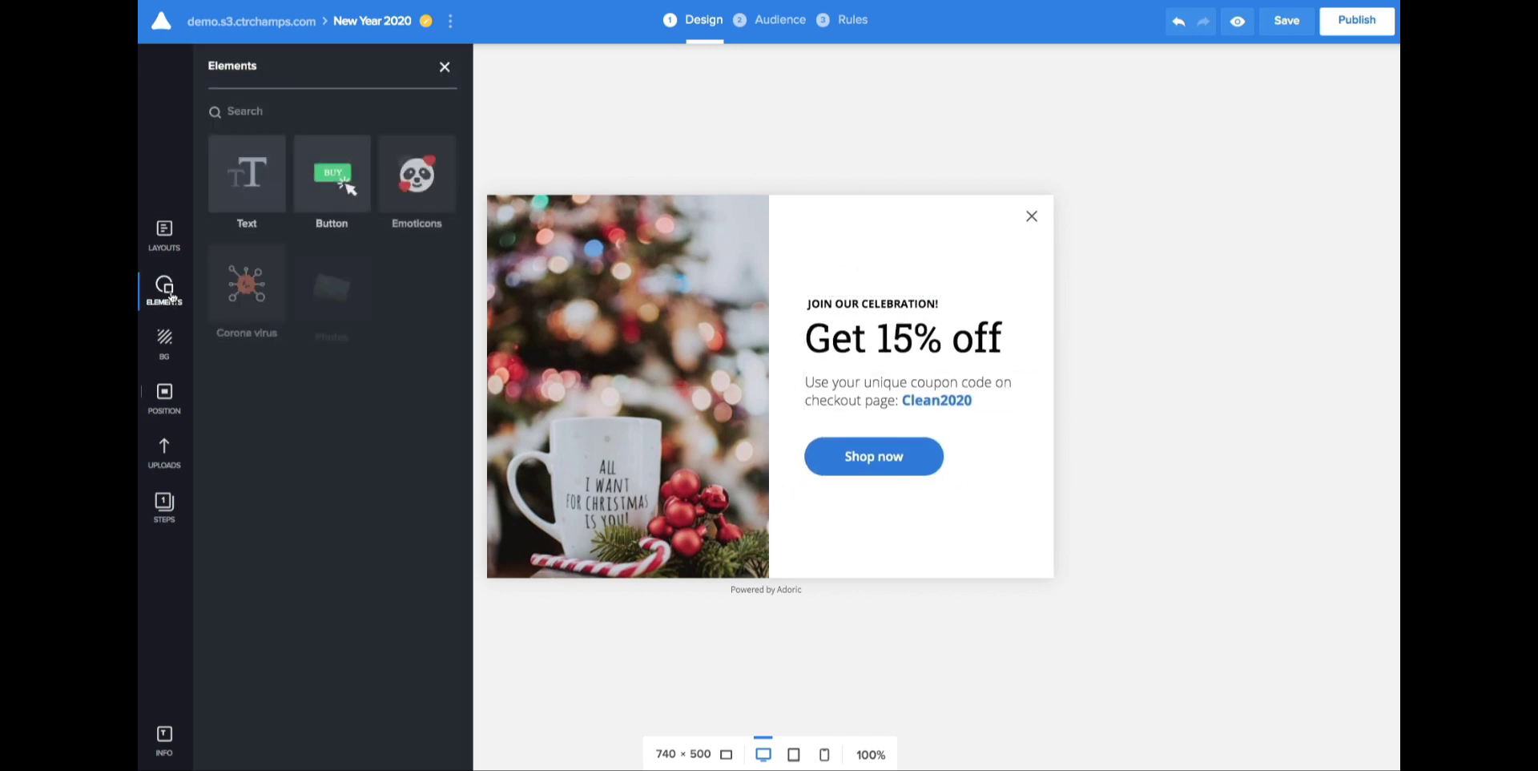
click(249, 184)
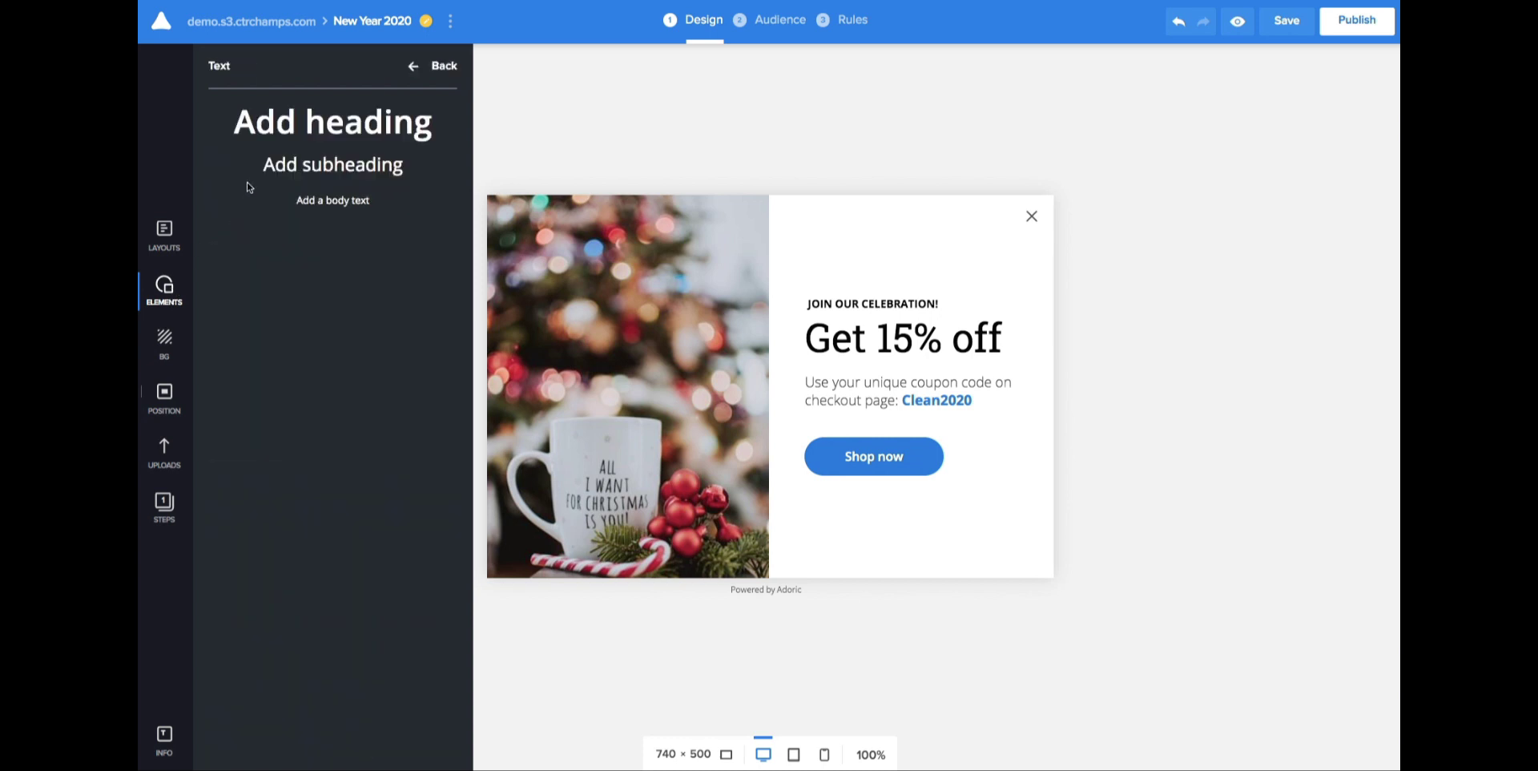
click(318, 130)
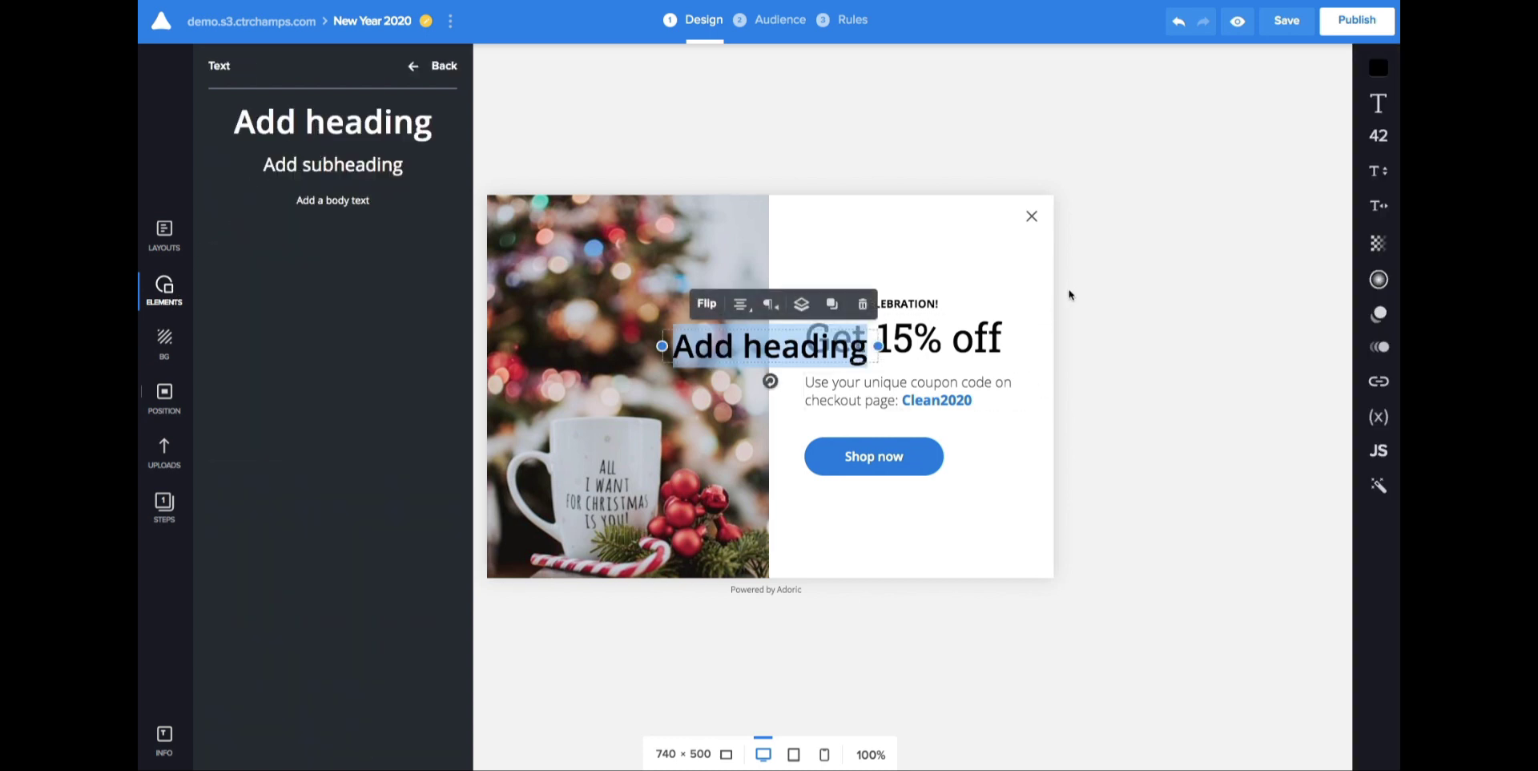
click(1072, 296)
drag(776, 343, 911, 252)
Step: Left-align the new heading and shift it to line up with the offer text below it
click(917, 254)
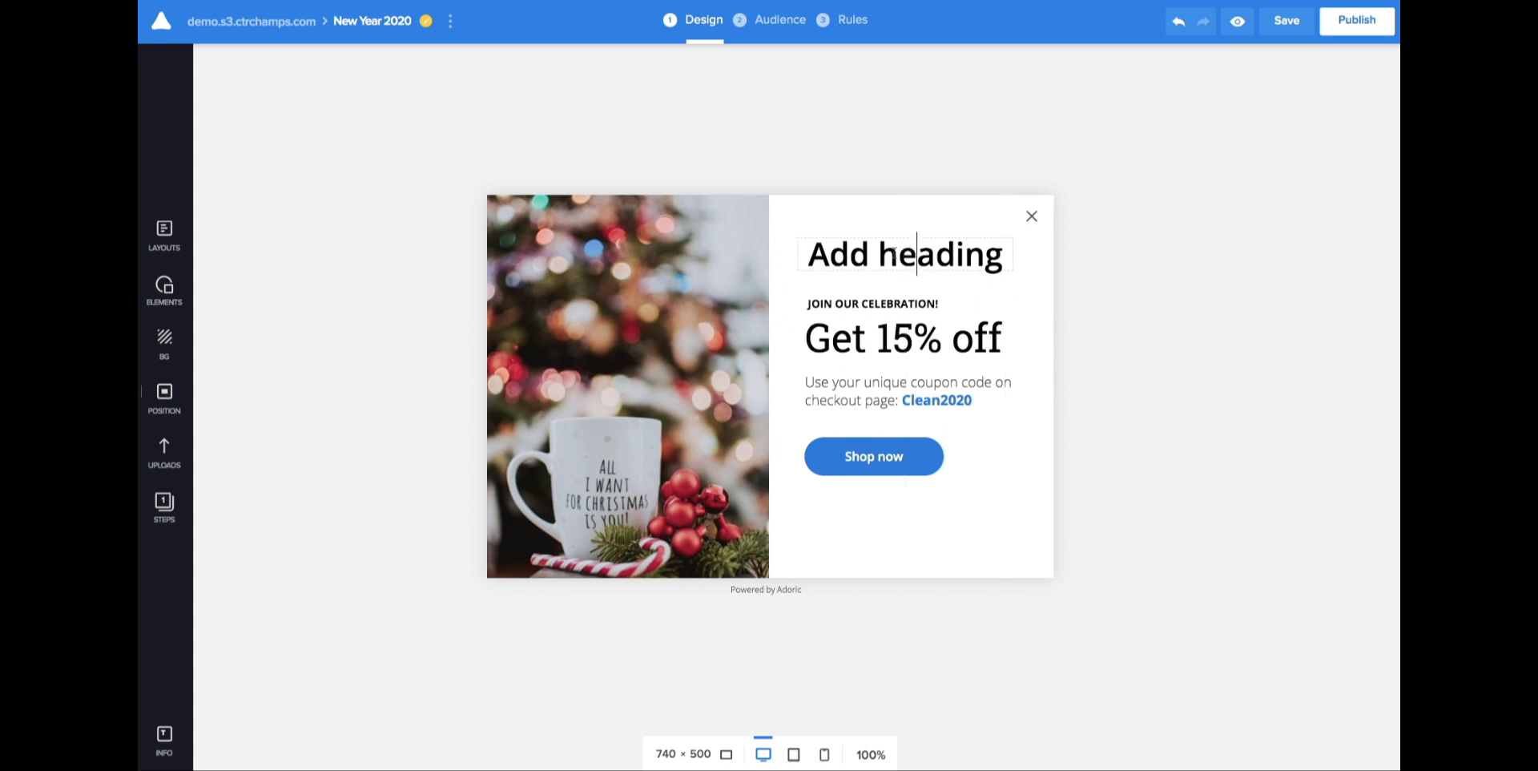
click(913, 234)
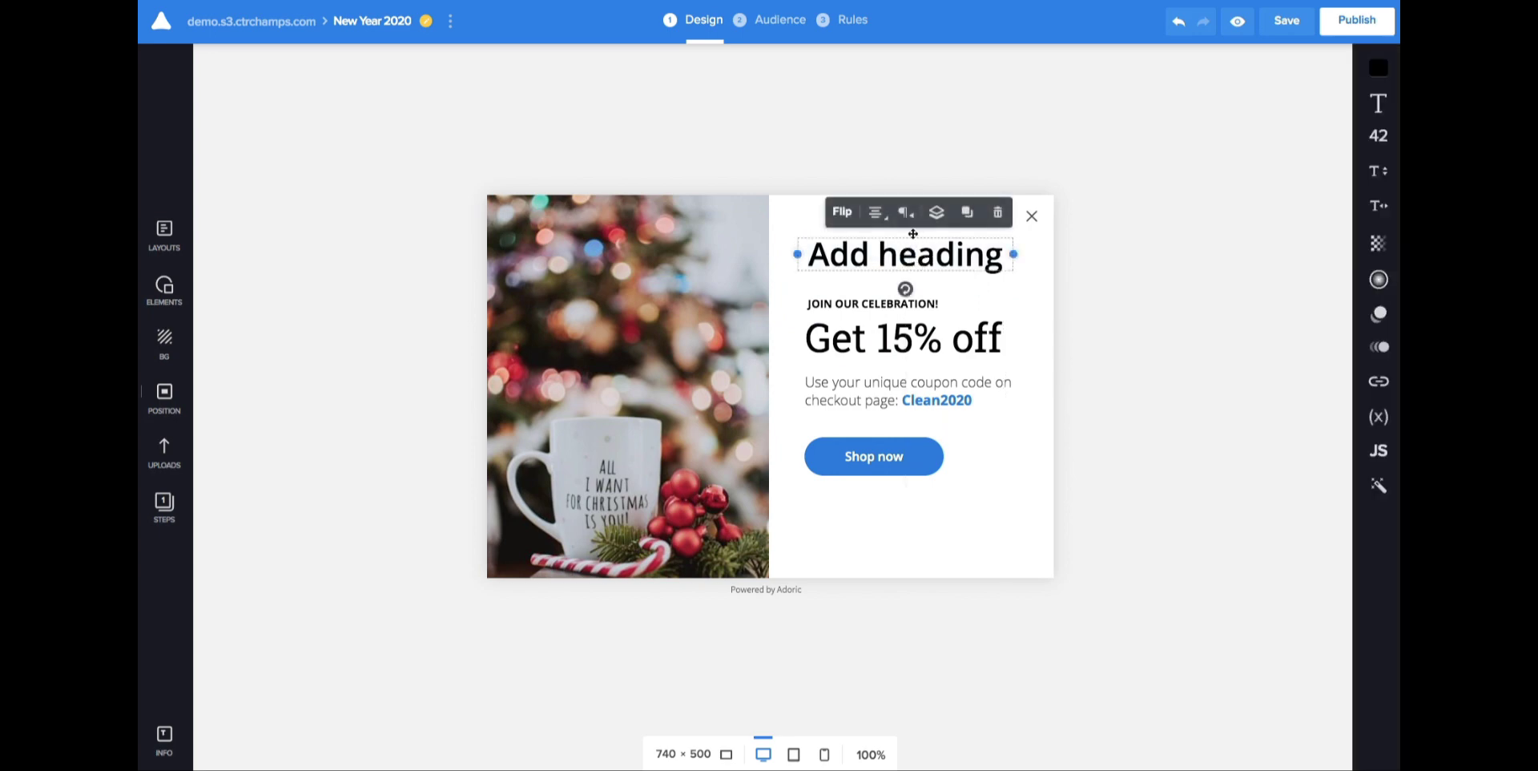
click(849, 130)
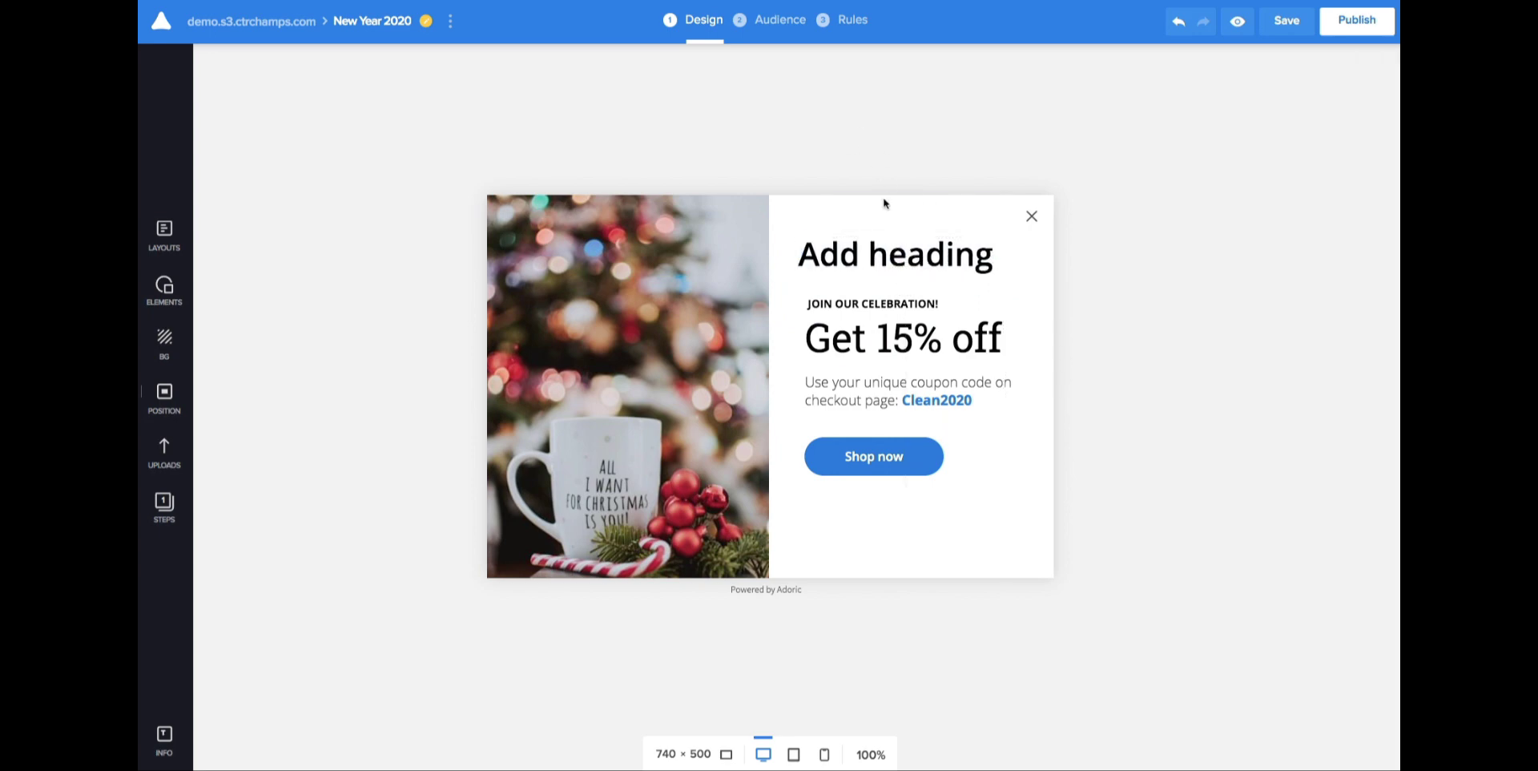
drag(848, 249, 852, 258)
Step: Replace the heading's placeholder text with "Happy New Year"
click(850, 258)
key(ctrl+a)
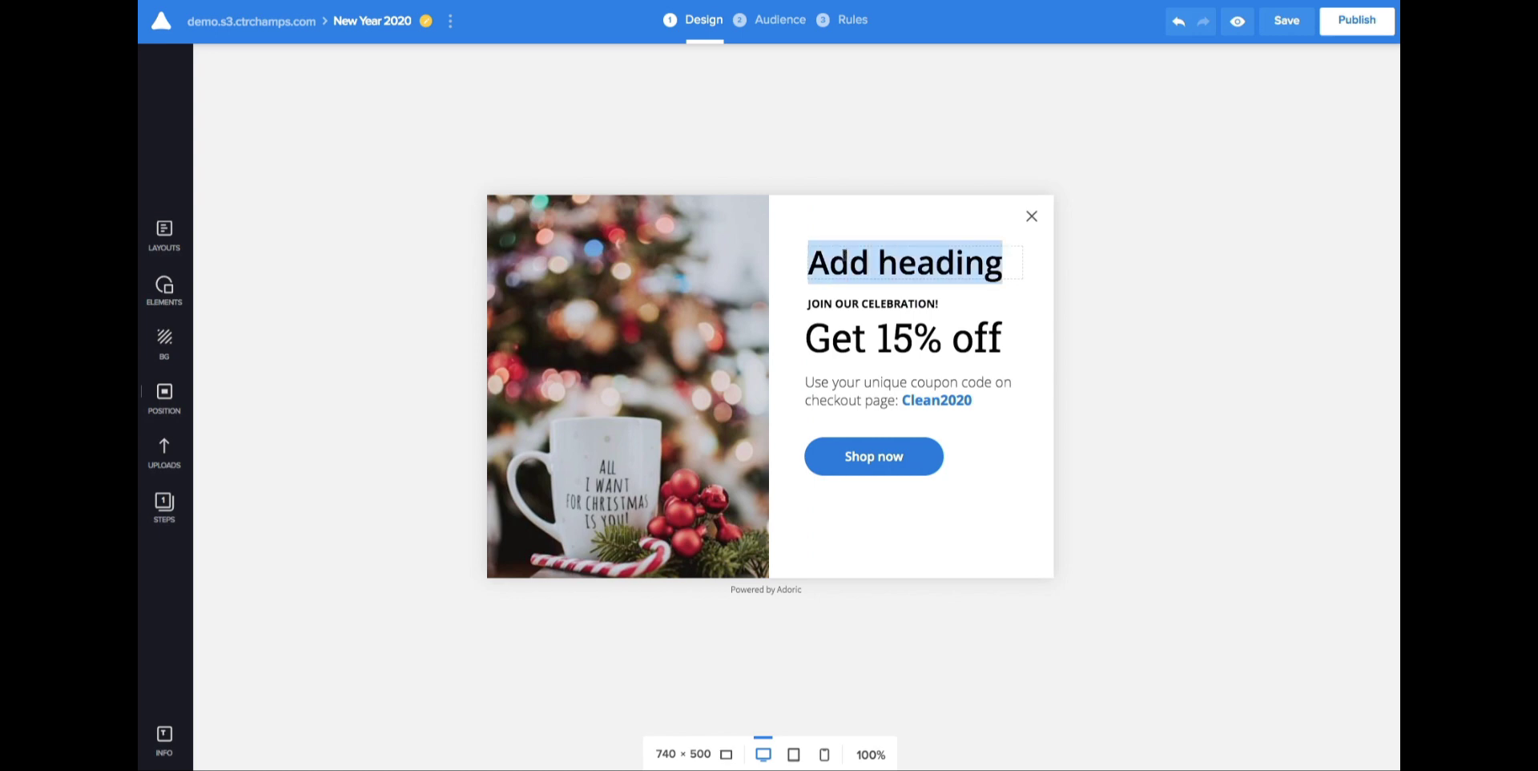
text(Happy )
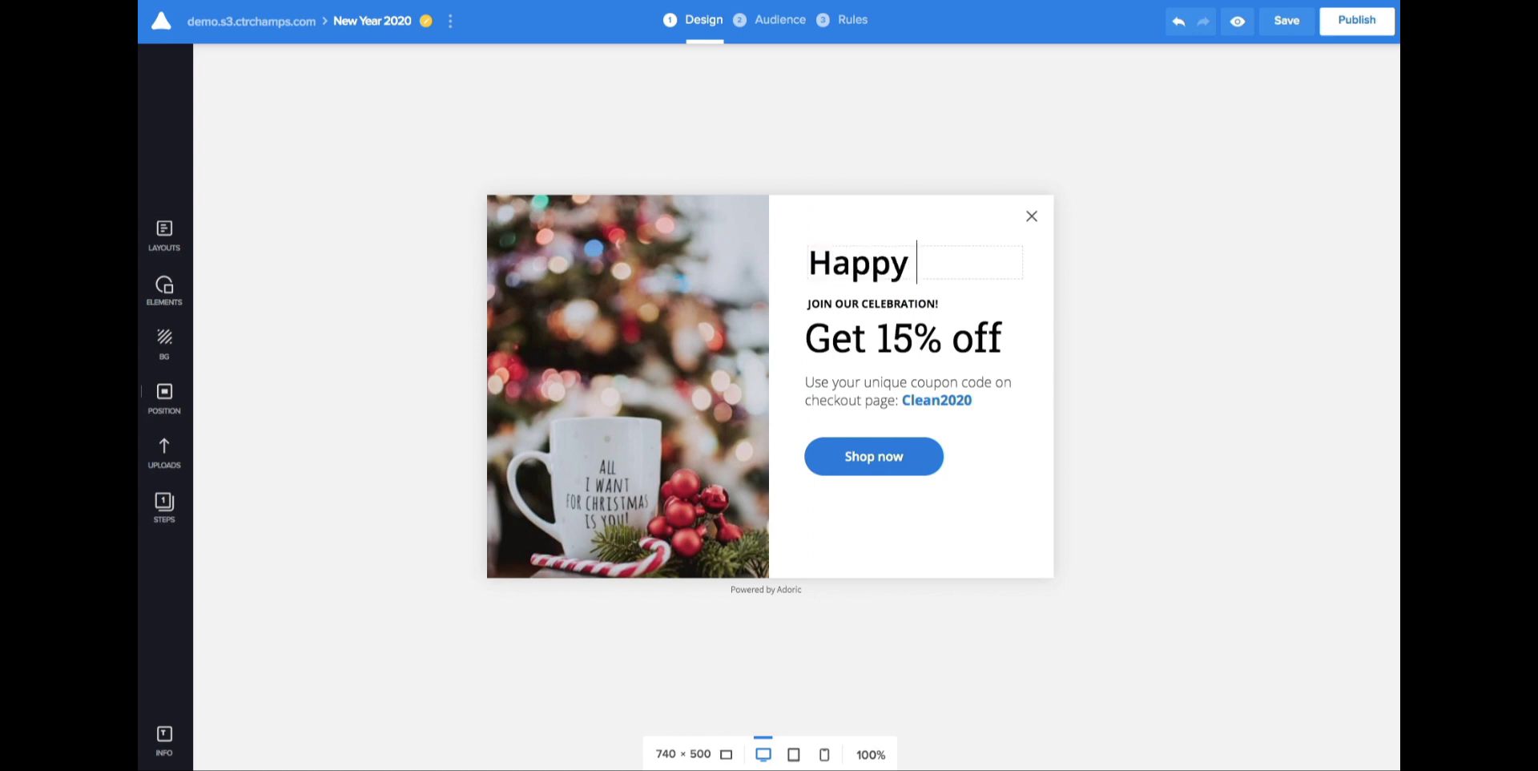
text(New Year)
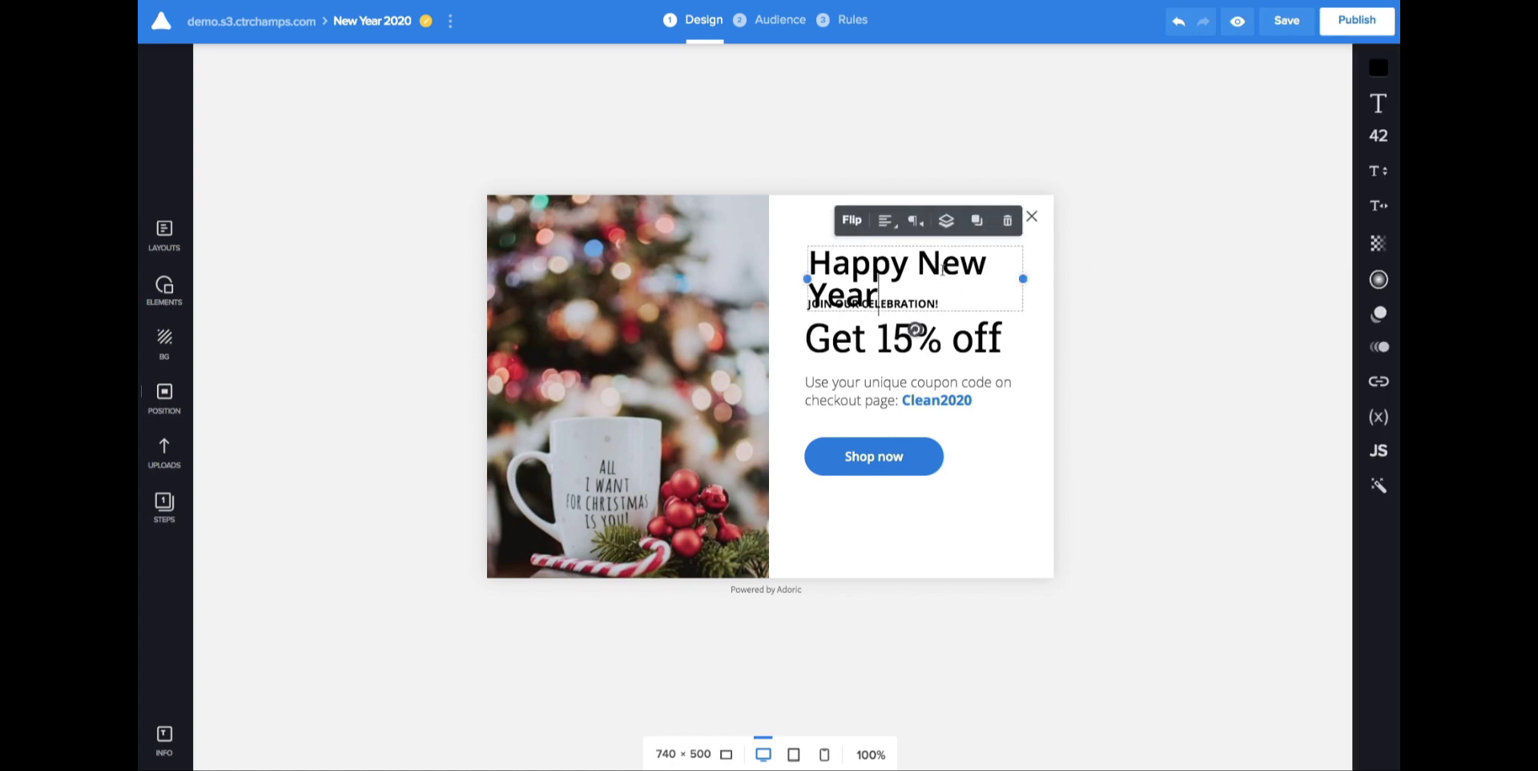
Step: Try the Yesteryear font on the Happy New Year heading, and set its font to Pacifico
click(1376, 112)
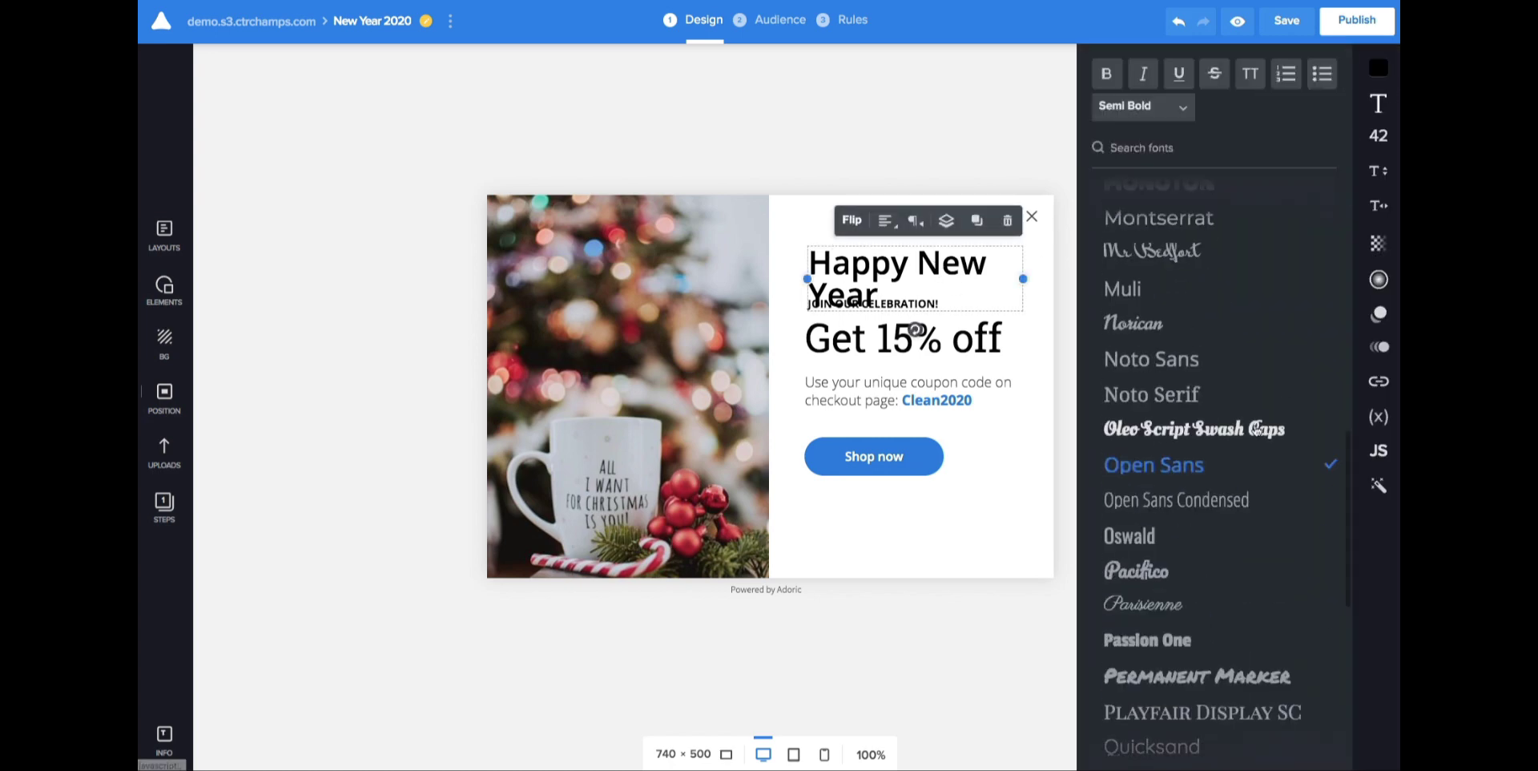
scroll(1171, 449, down, 3)
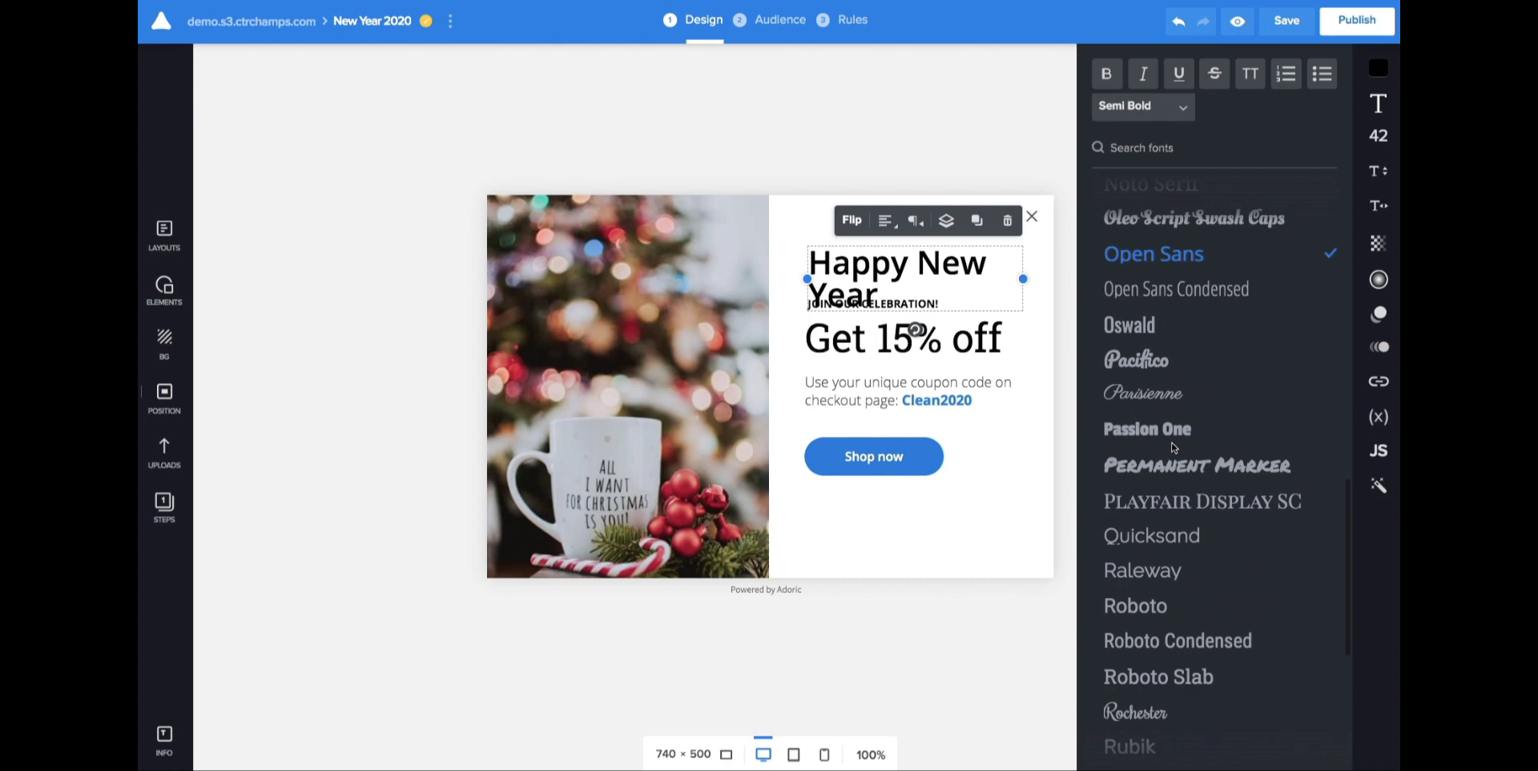
scroll(1166, 437, down, 6)
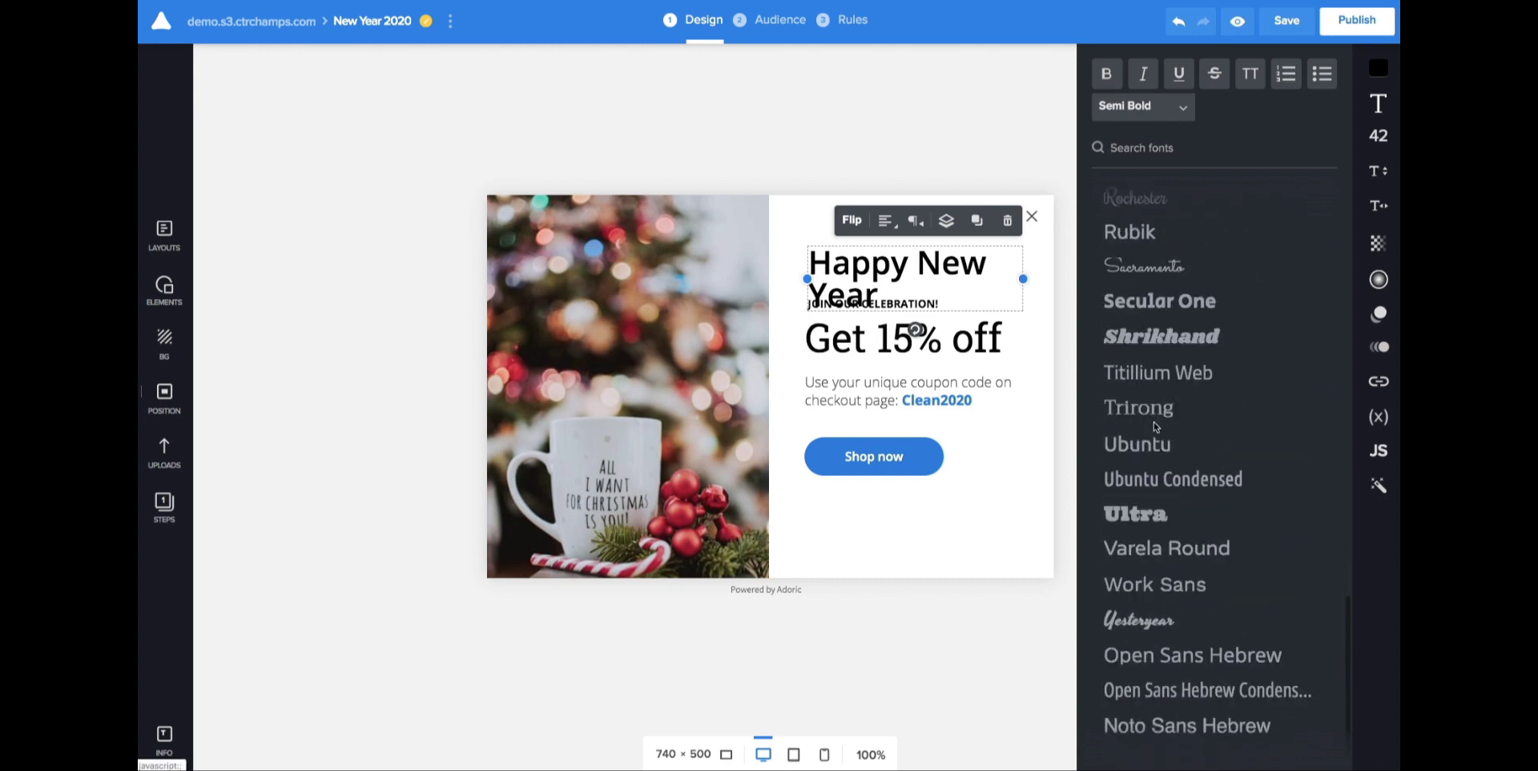
click(1156, 621)
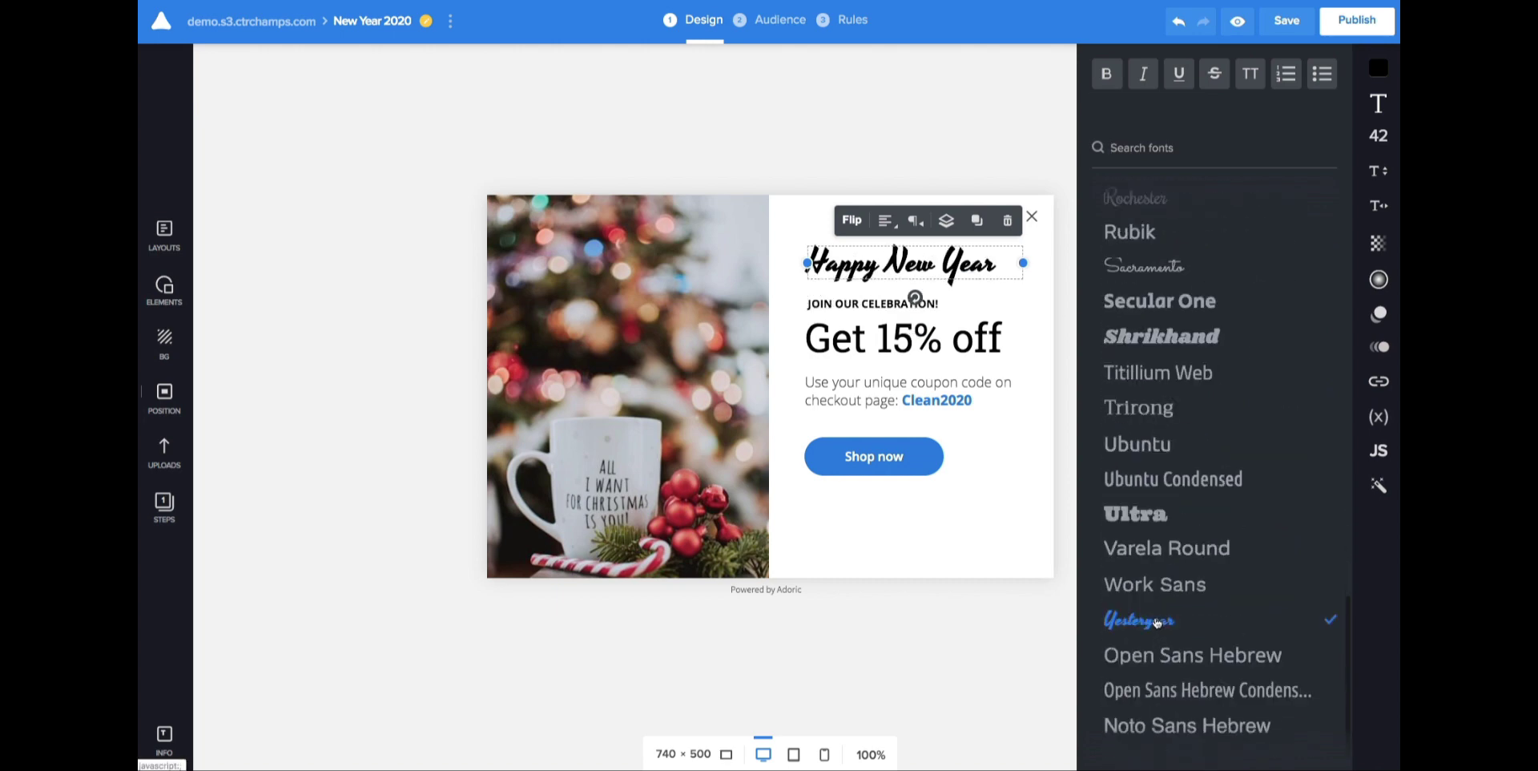
scroll(1141, 544, up, 5)
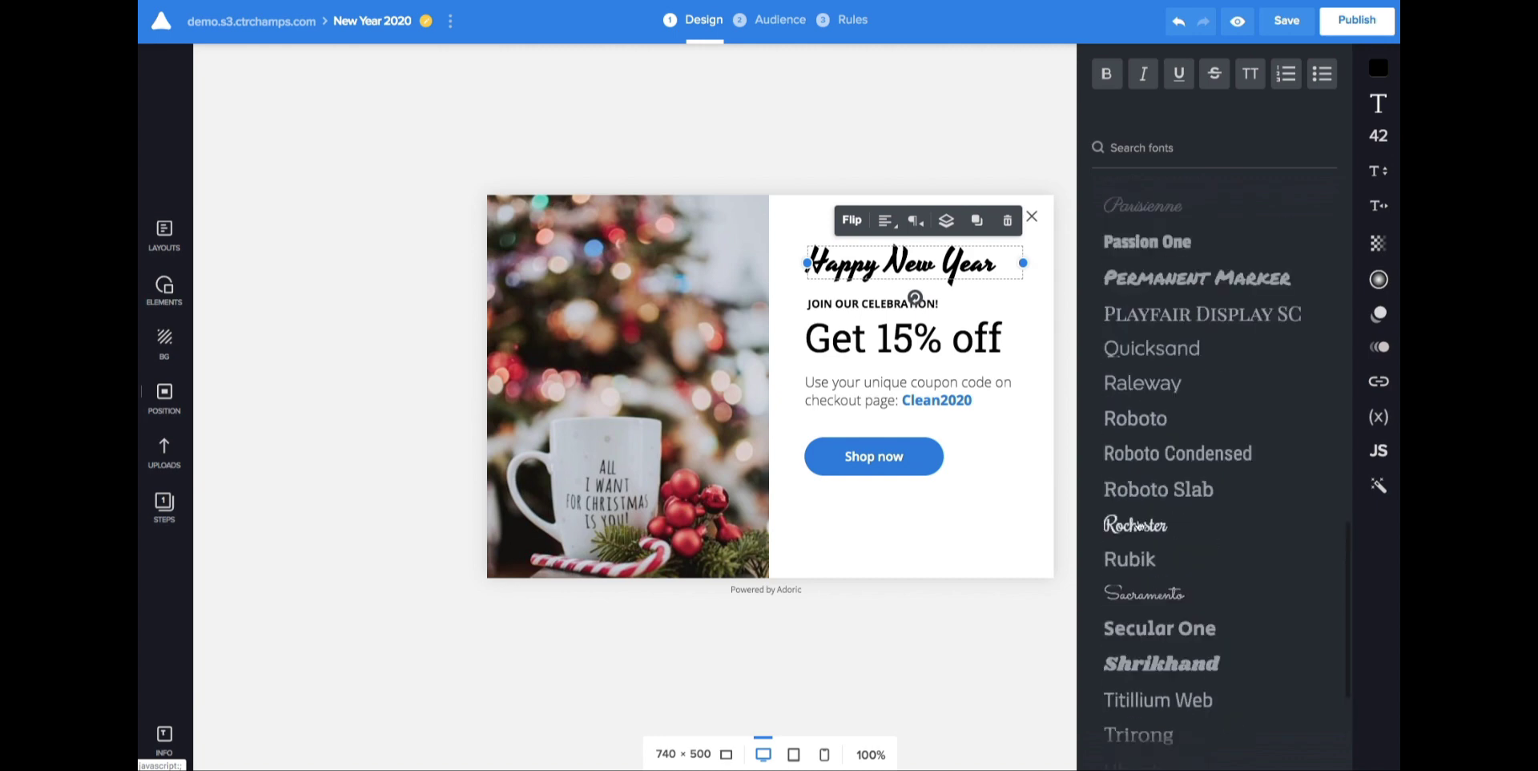
scroll(1141, 525, up, 4)
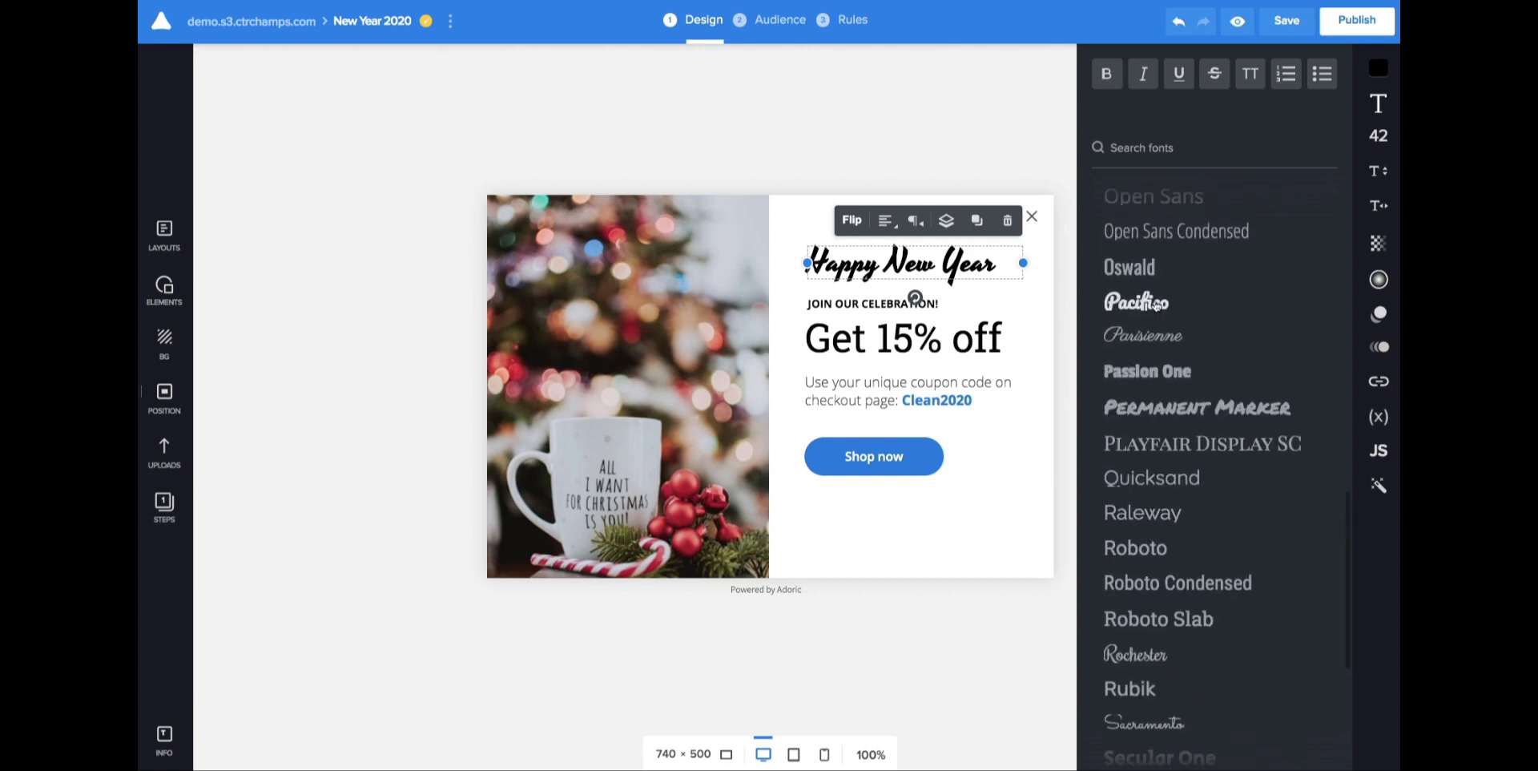
click(1136, 302)
Step: Widen the Happy New Year heading's box to fit the text on one line and shift the heading slightly left
click(921, 233)
click(915, 271)
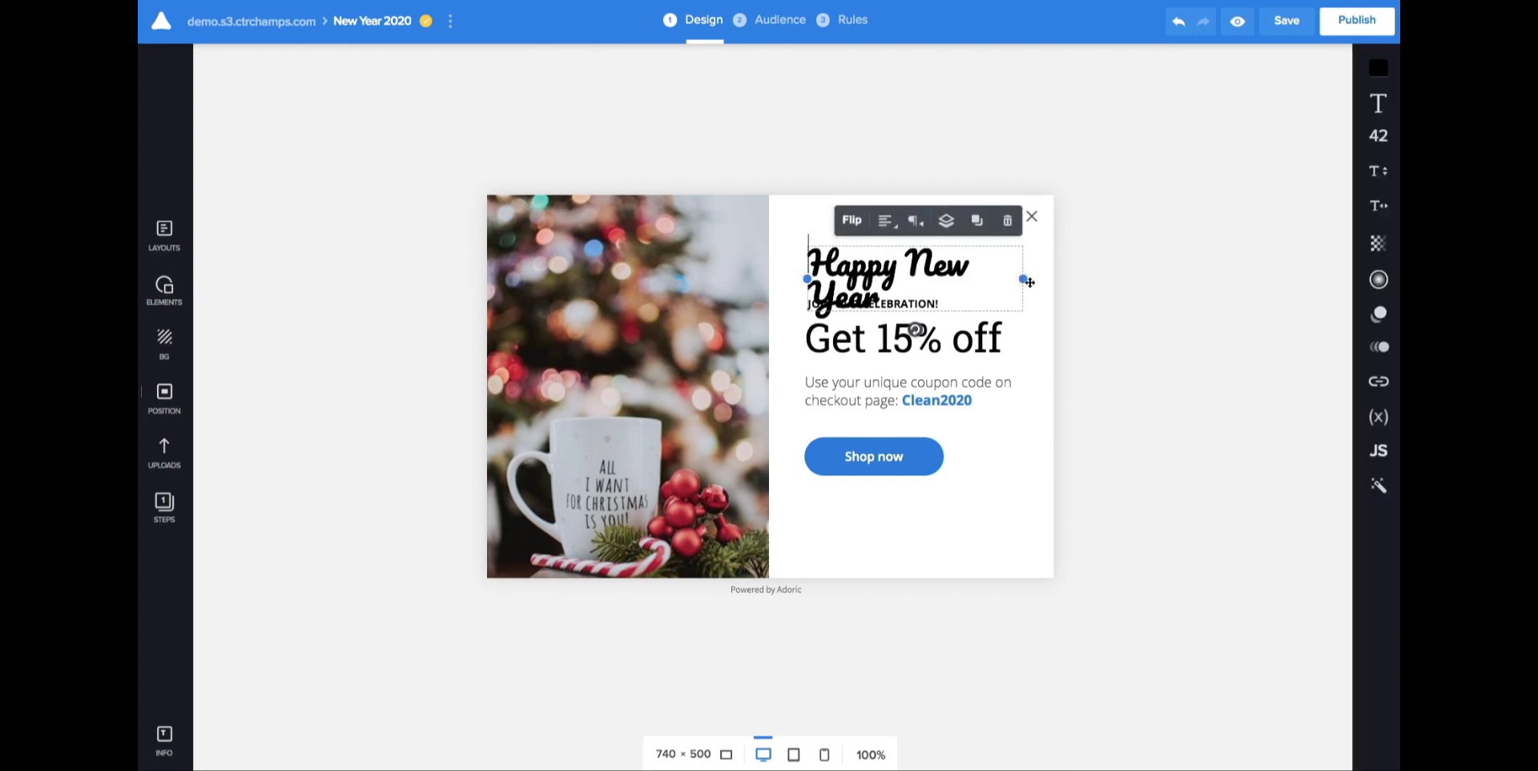
drag(1026, 280, 1064, 269)
click(1109, 299)
drag(941, 261, 922, 266)
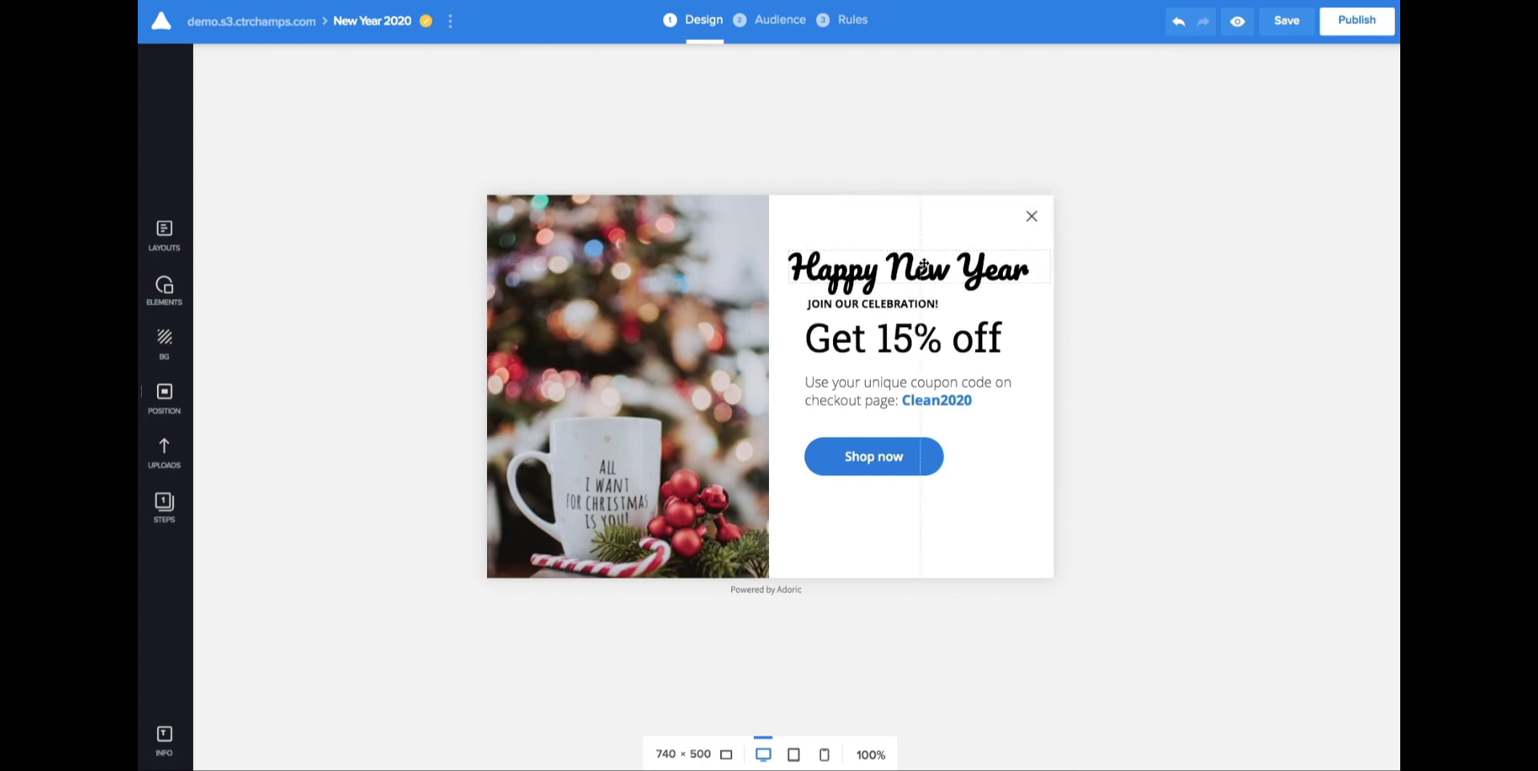
Step: Align the offer texts and Shop now button with the heading's left edge, and move the coupon text slightly down
drag(814, 500, 849, 319)
click(876, 521)
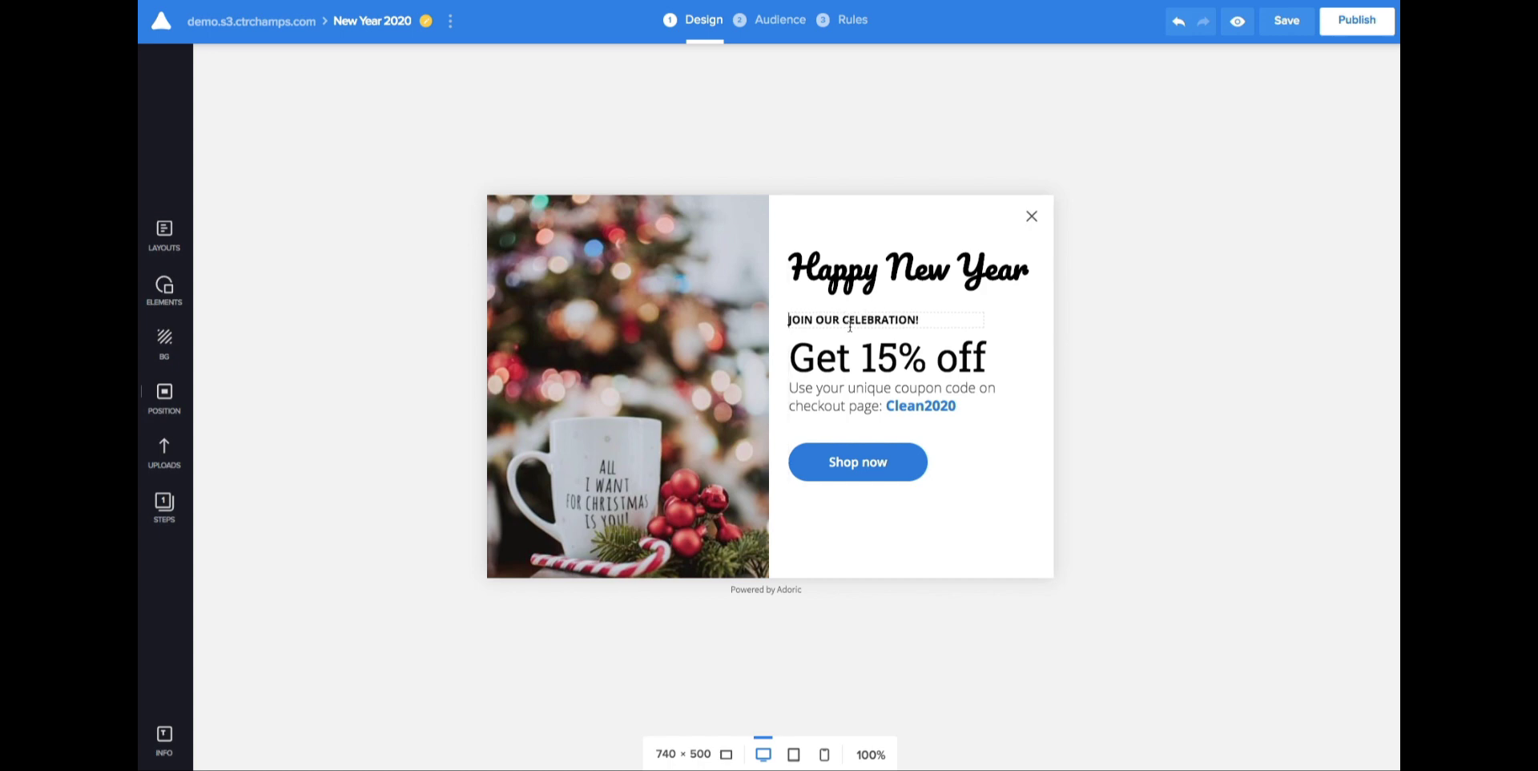
drag(848, 405, 849, 413)
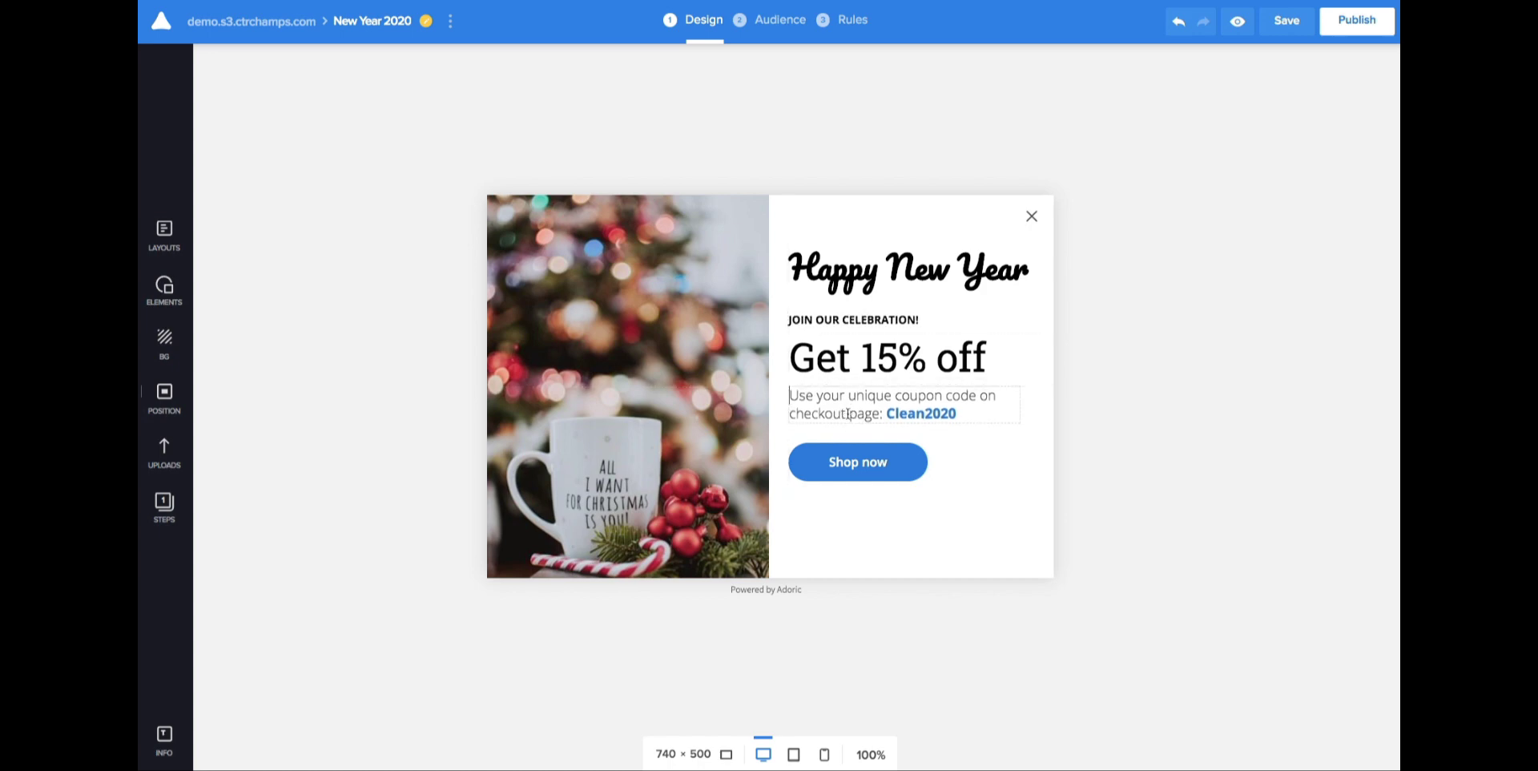
Step: Set the Shop now button's default background colour to the brand red #cd1313
click(863, 473)
click(1378, 103)
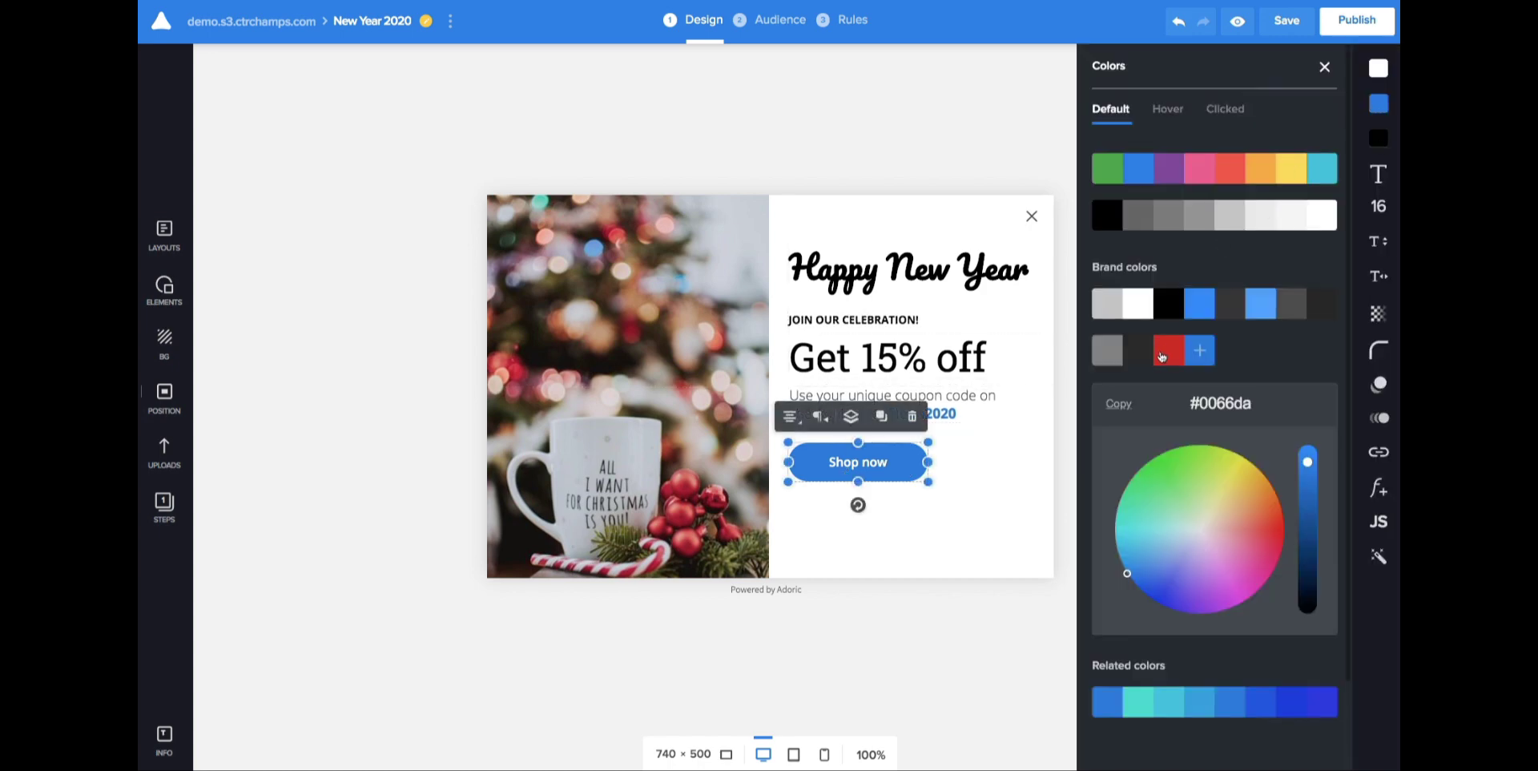
click(1161, 357)
click(922, 572)
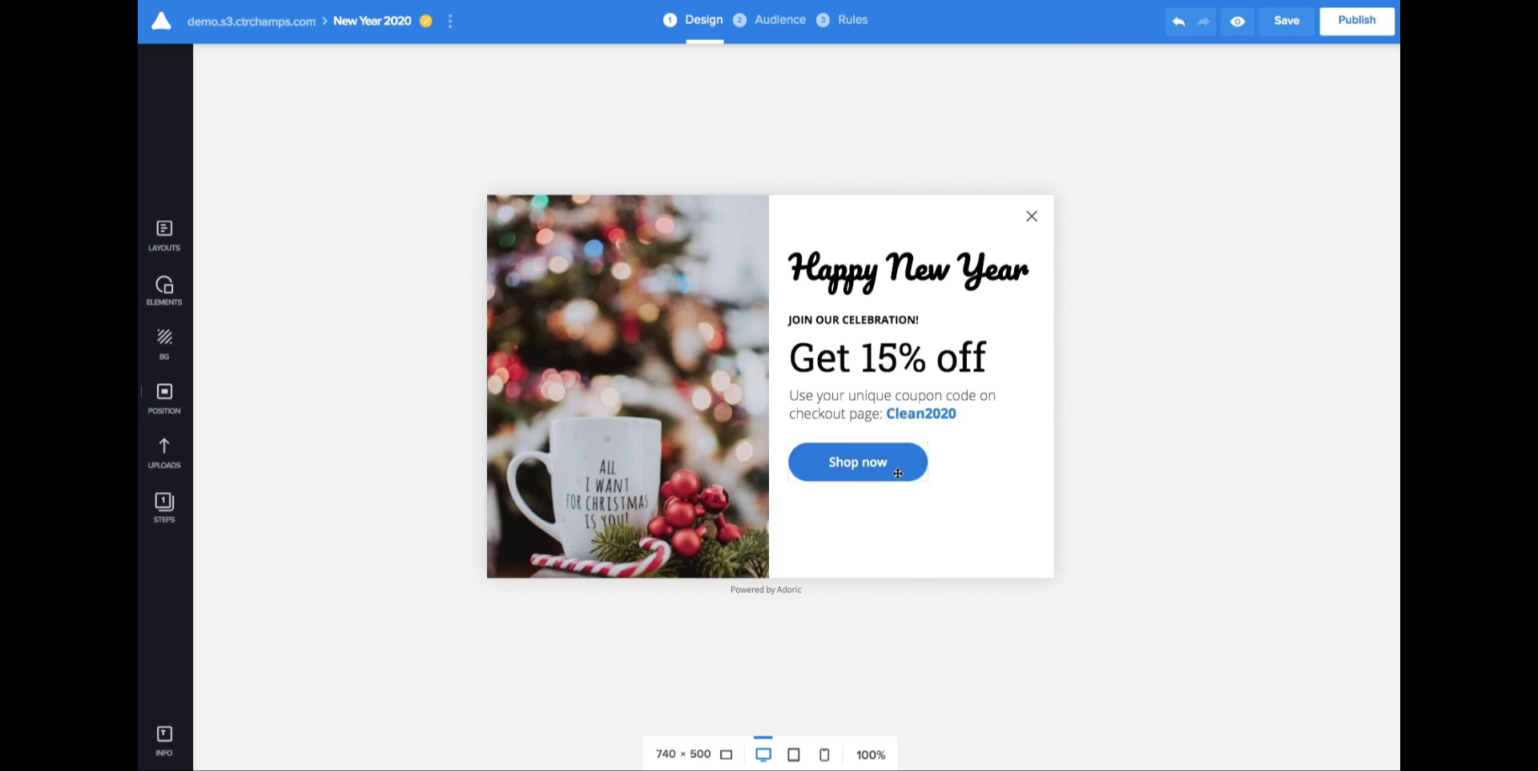
Step: Set the Shop now button's hover colour to the darker red #b21111 and save the campaign
click(898, 473)
click(1378, 104)
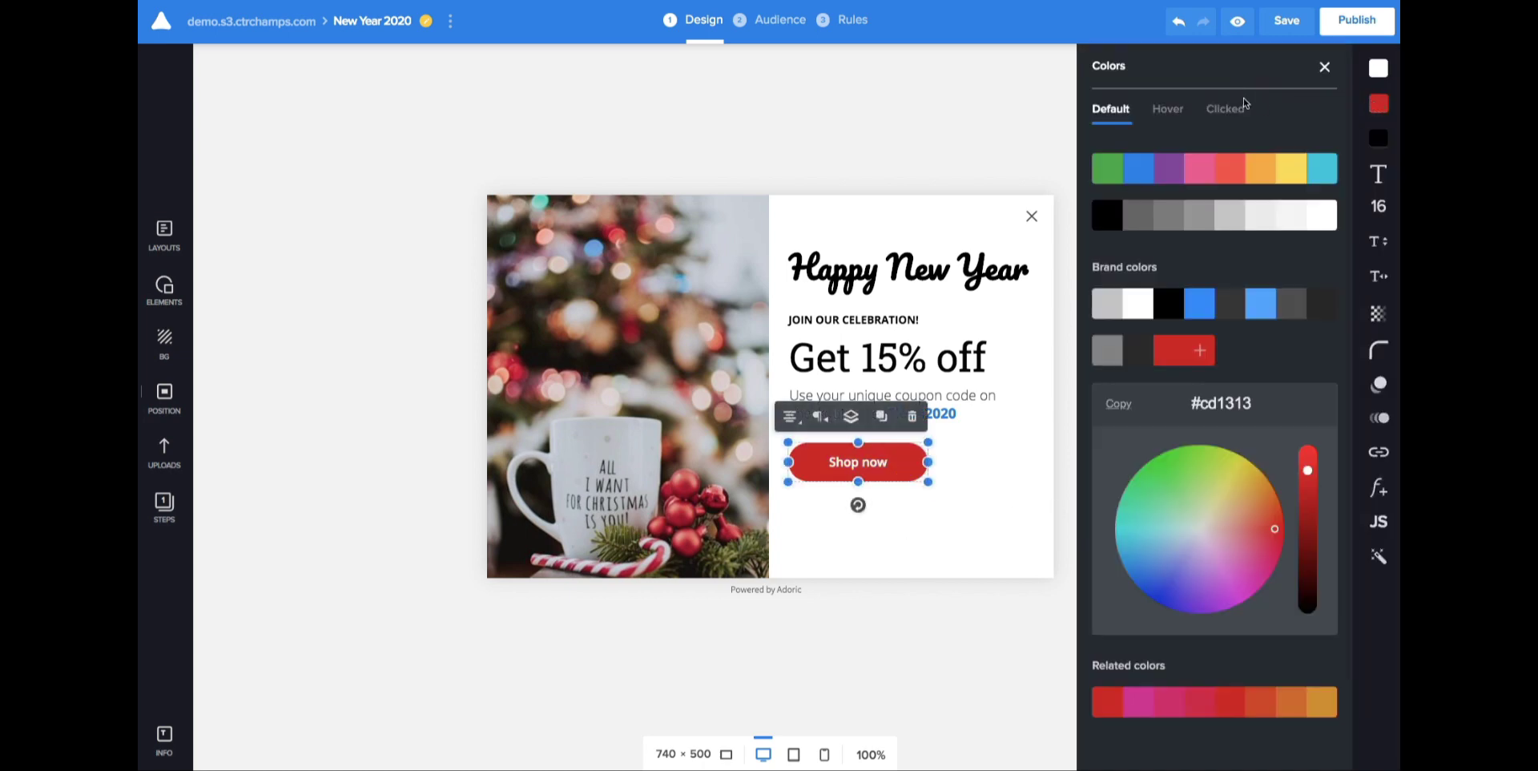
click(1170, 112)
click(1170, 352)
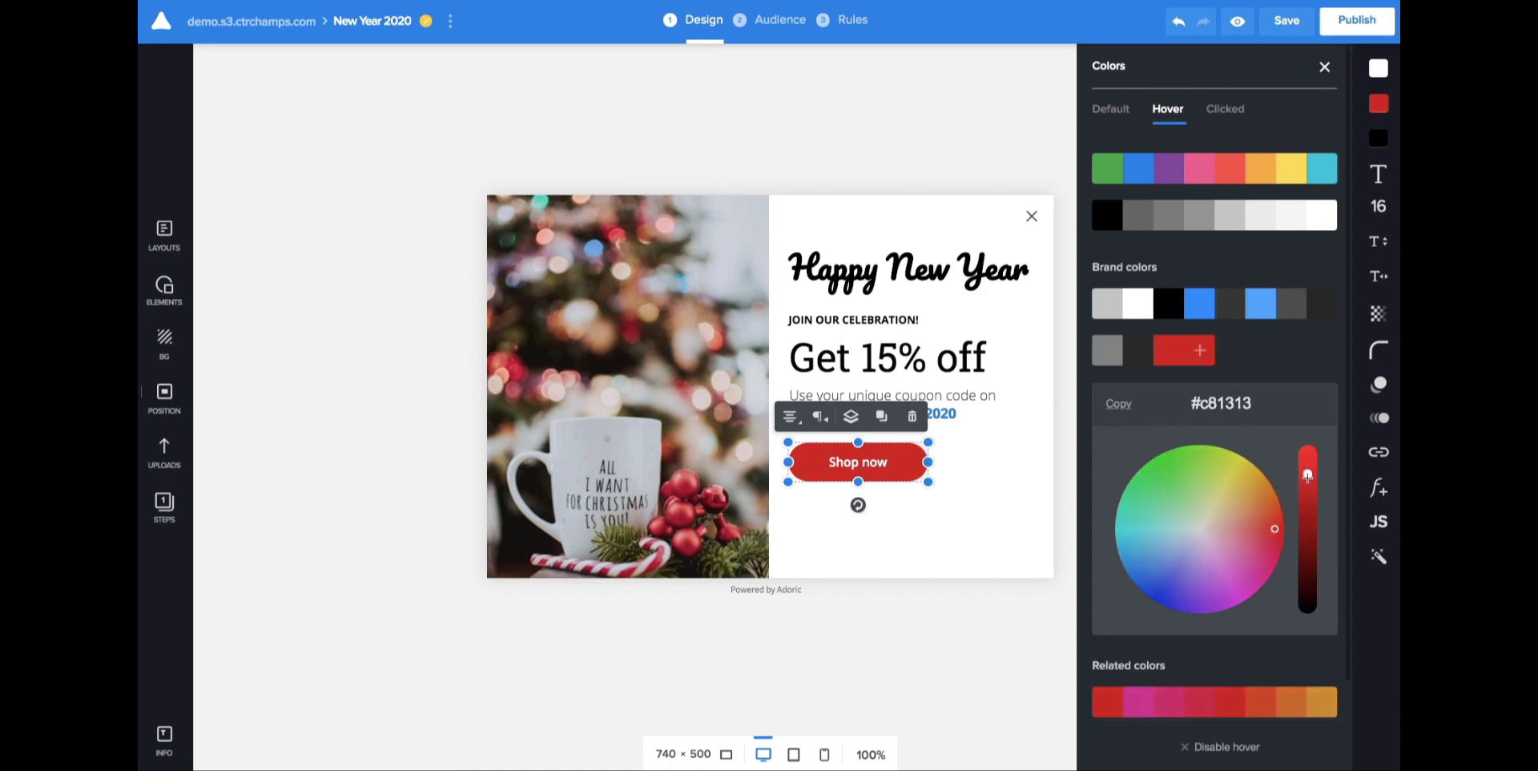
drag(1308, 475, 1307, 487)
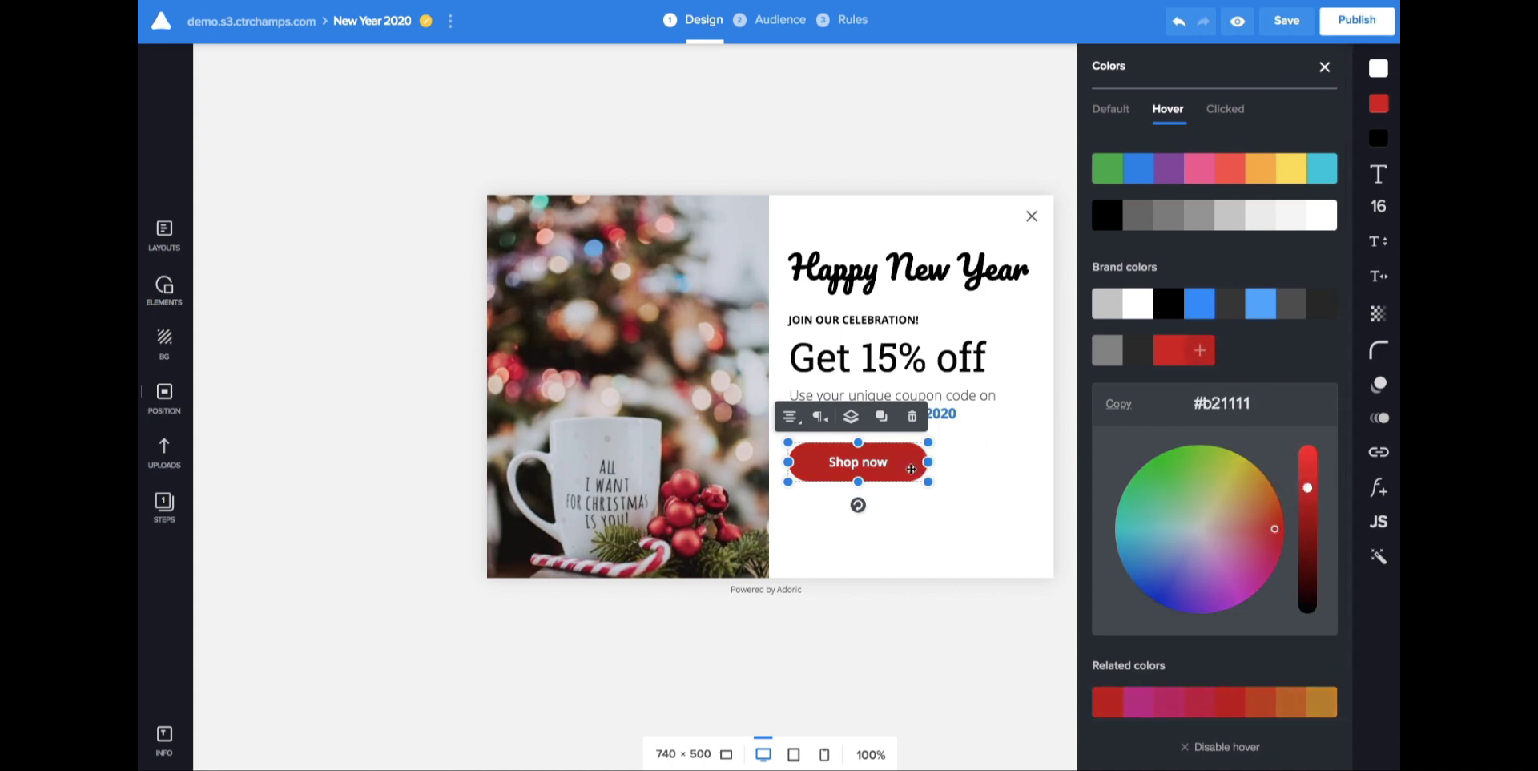
click(954, 471)
click(1280, 32)
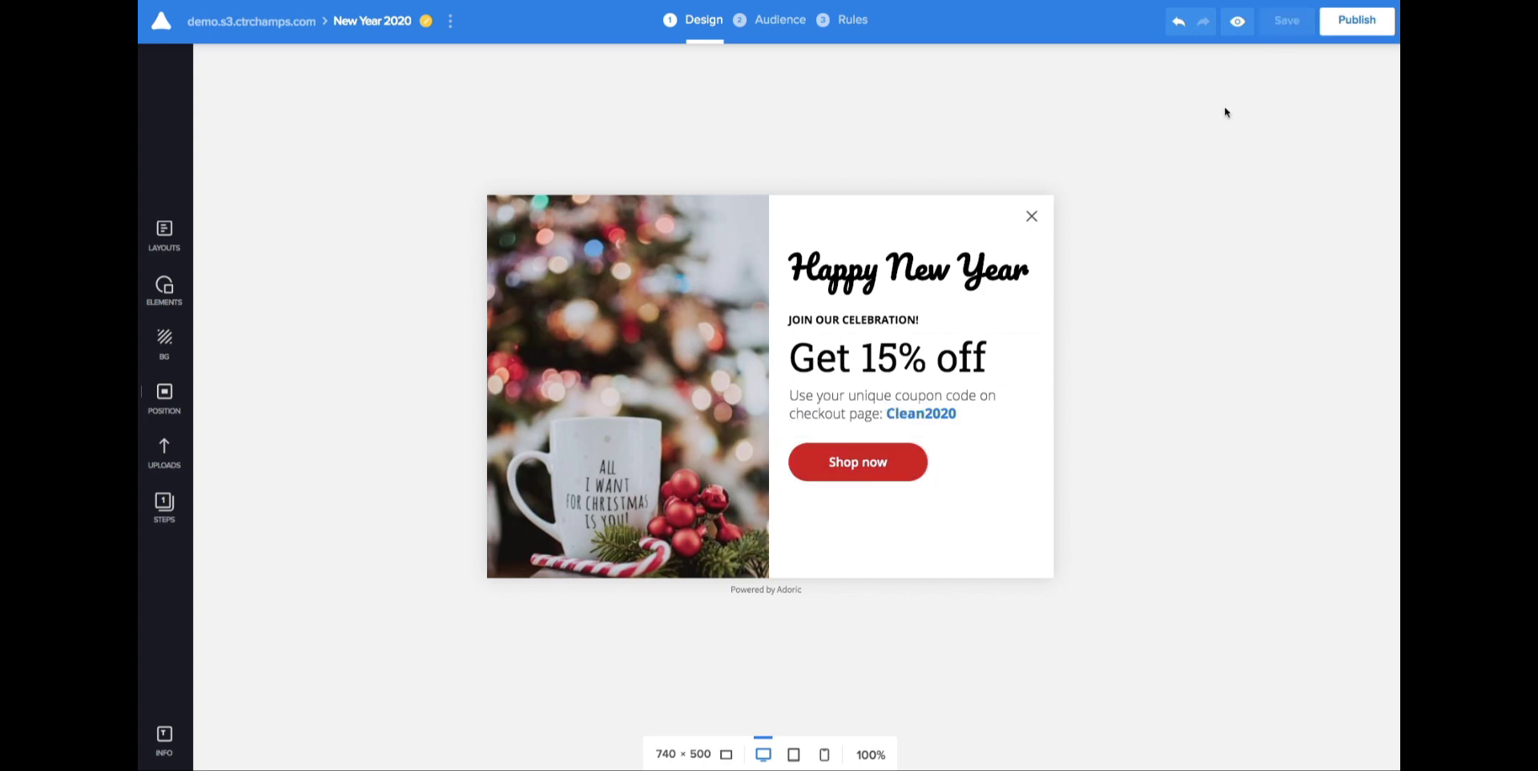
Step: Set the Happy New Year heading's text colour to the brand red #cd1313
click(1000, 255)
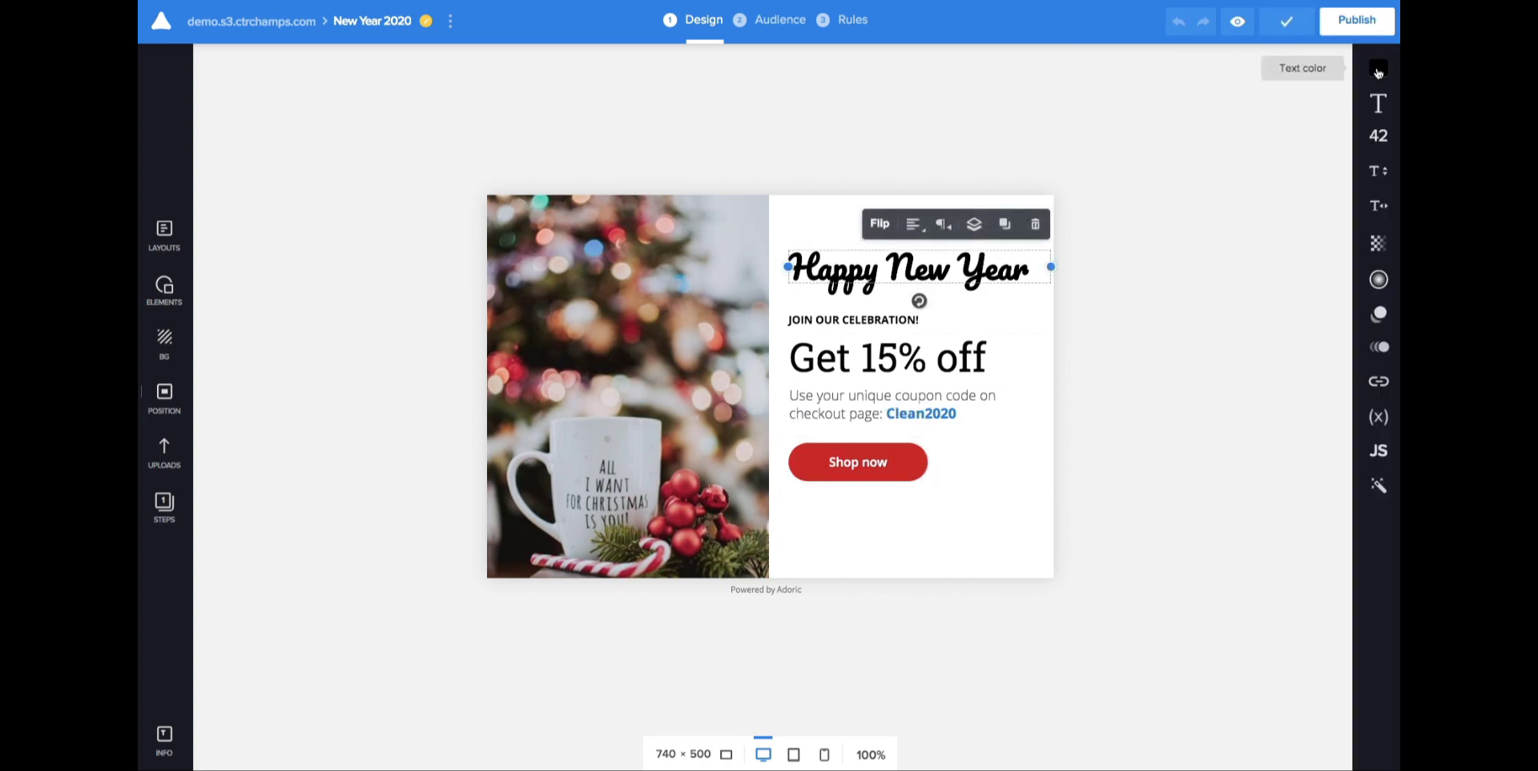
click(1378, 67)
click(1171, 351)
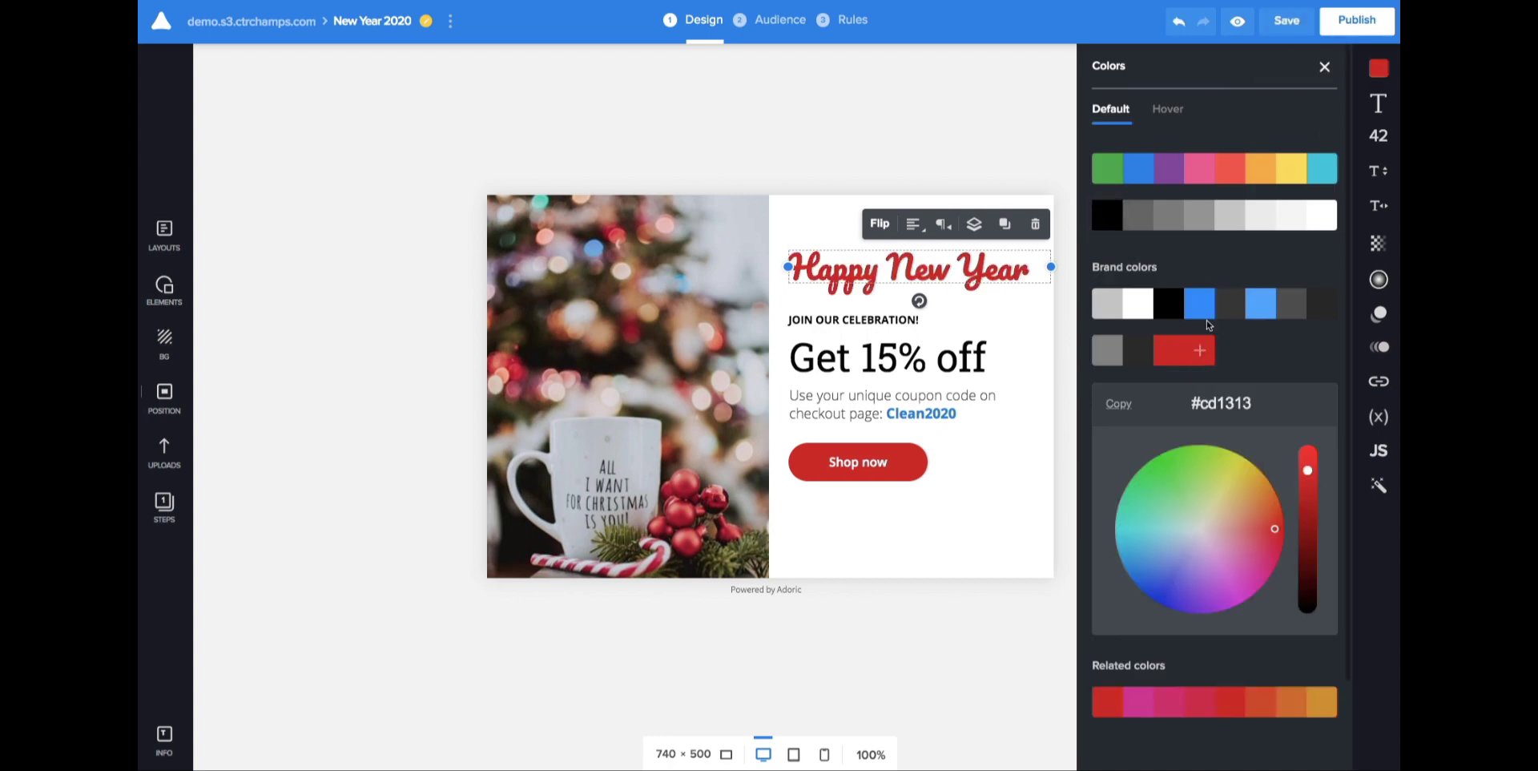
Step: Set the Happy New Year heading's text size to 32 and move the heading slightly down
click(1378, 135)
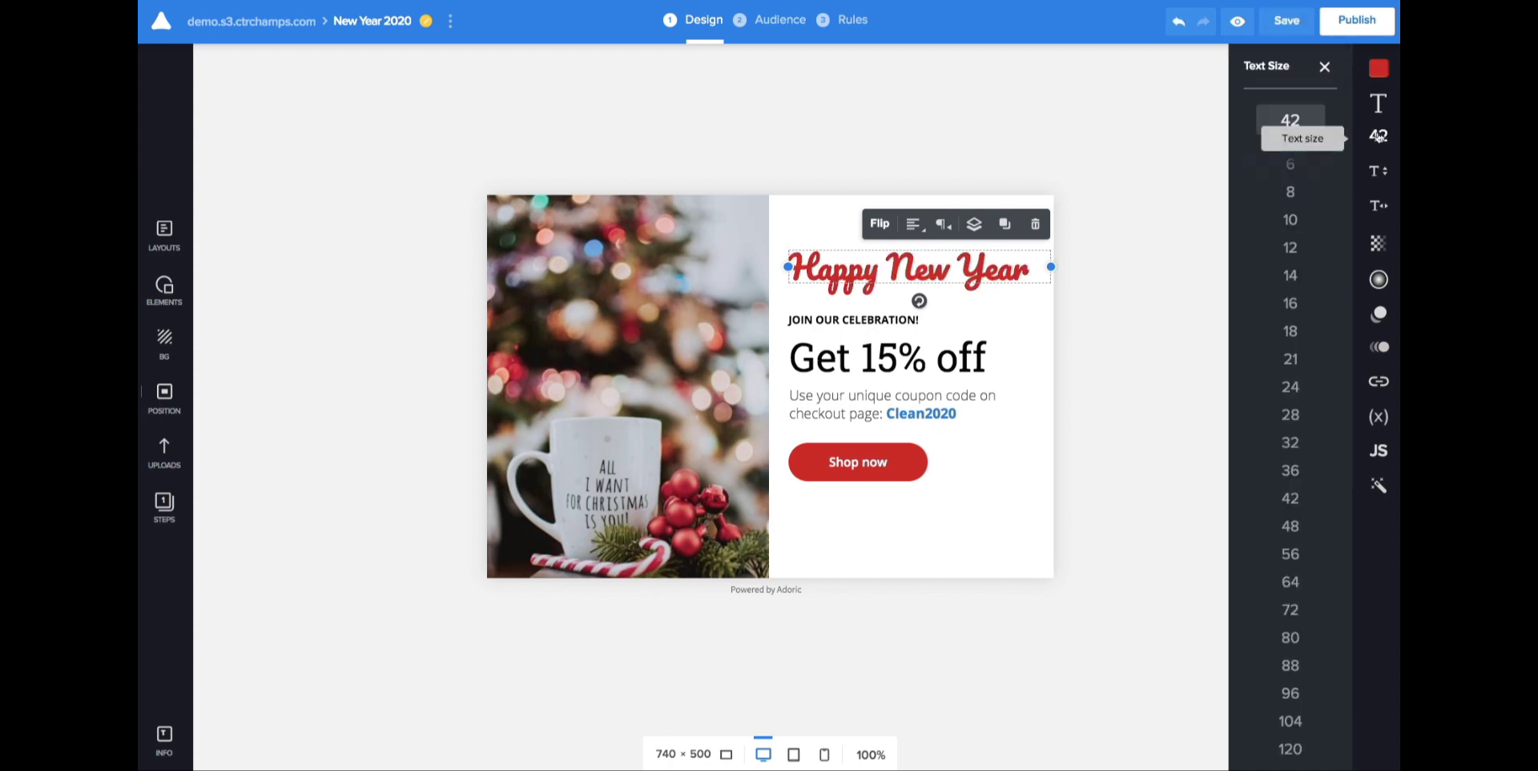
click(1291, 471)
click(1289, 443)
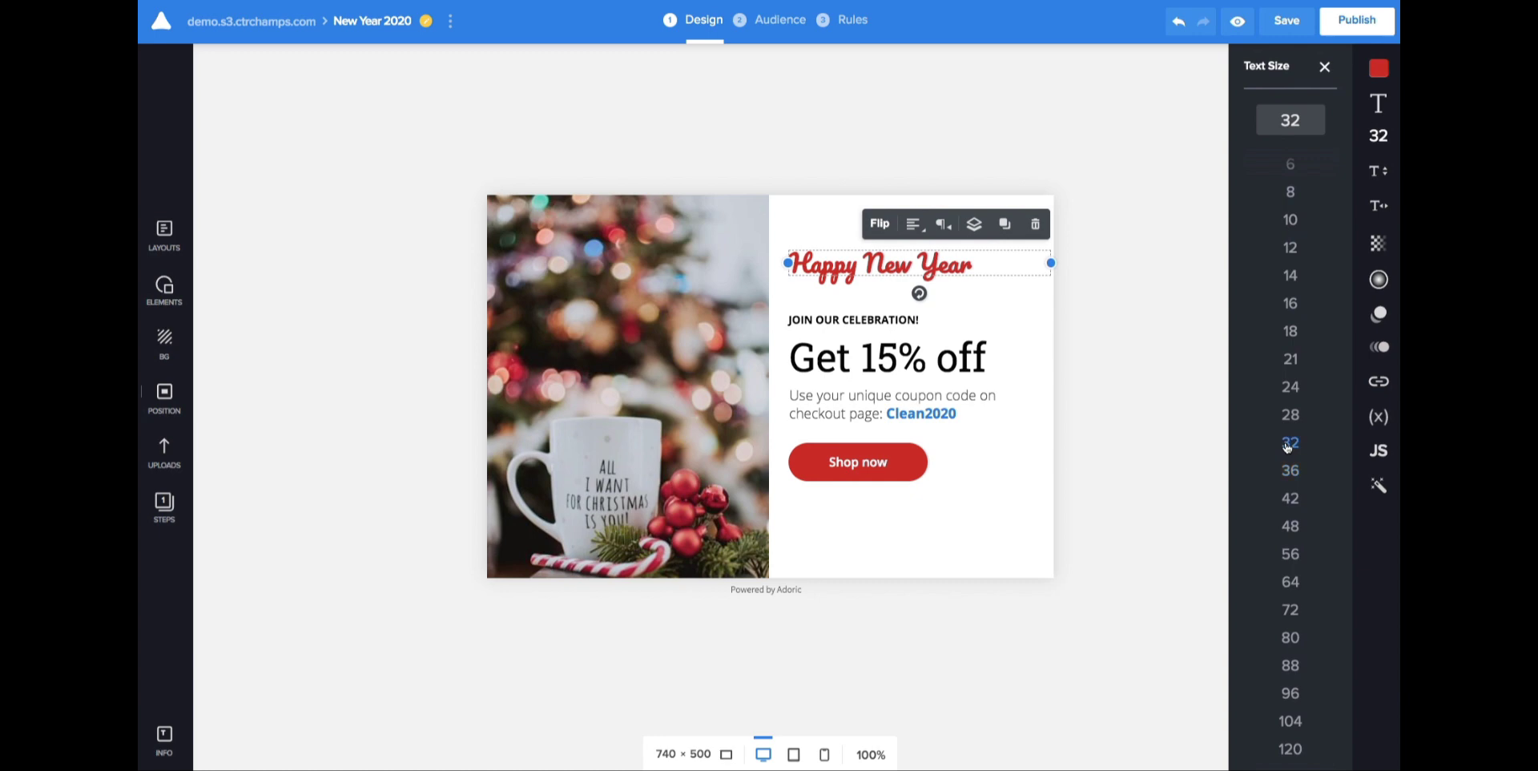
click(1178, 387)
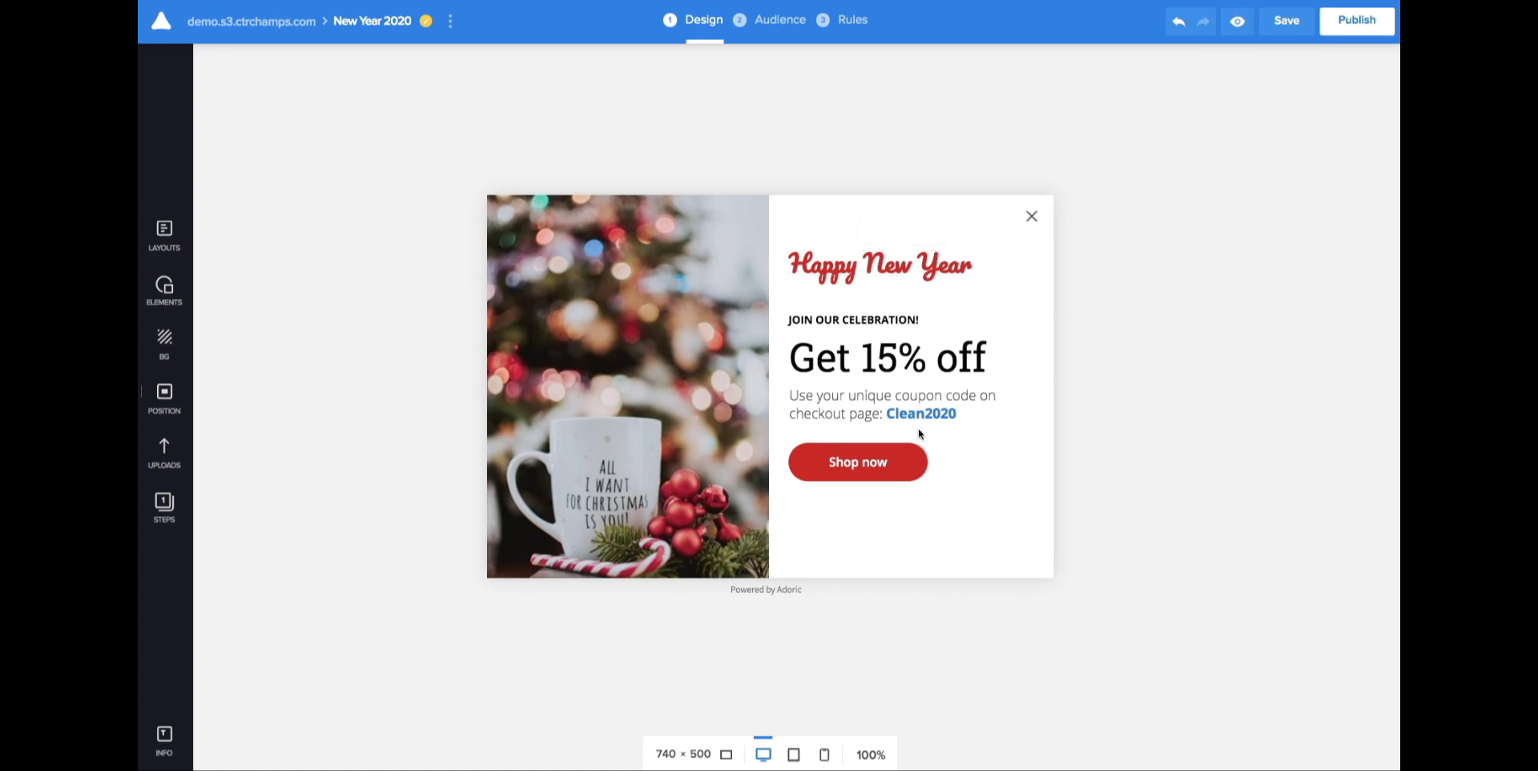
drag(896, 267, 898, 279)
click(931, 387)
click(1113, 361)
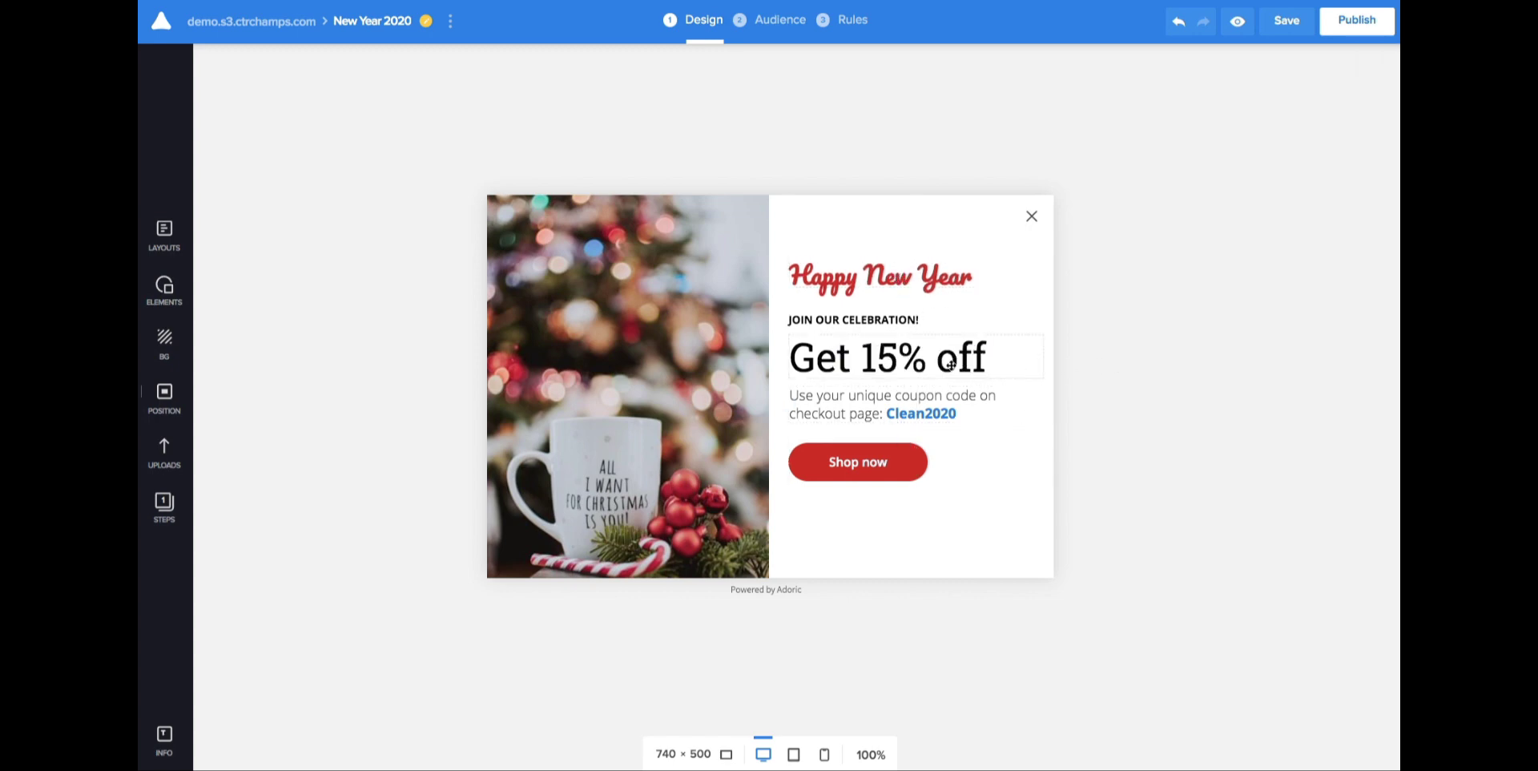
Step: Change the coupon code in the offer text to NewYear2020
click(950, 364)
click(920, 428)
click(913, 416)
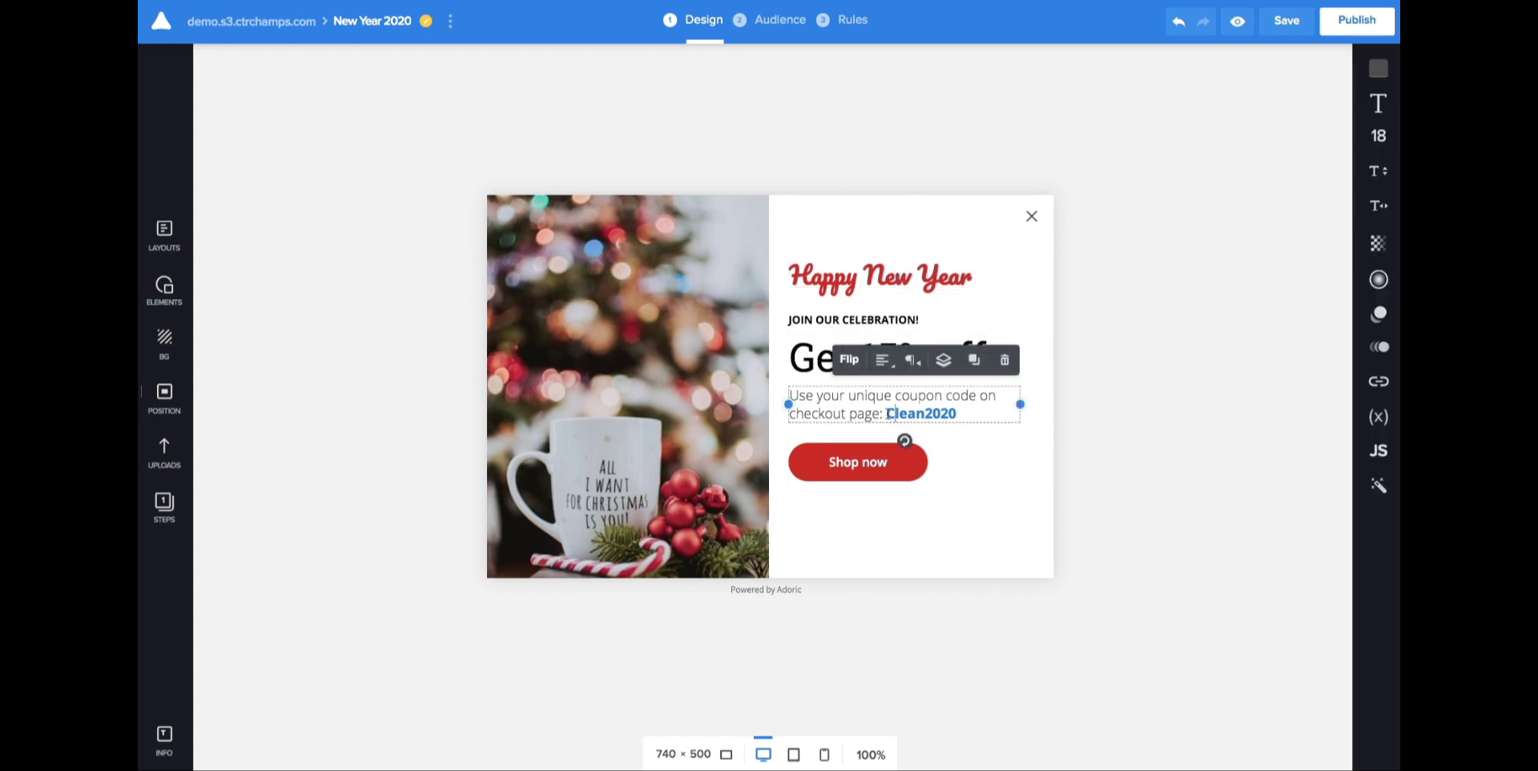
drag(887, 414, 921, 411)
text(New)
text(Year)
key(BackSpace)
text(r)
click(1030, 480)
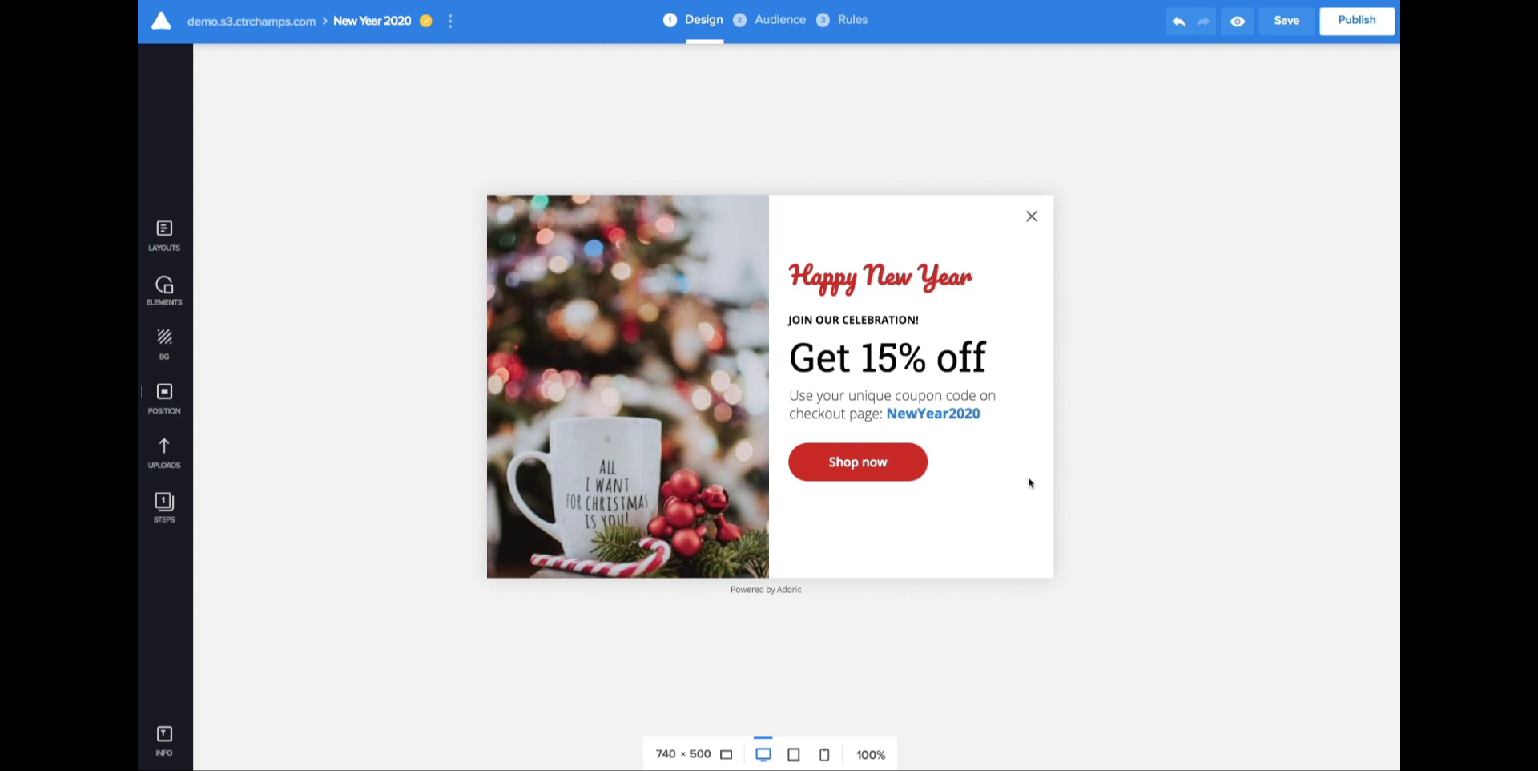
Step: Select all the texts with the Shop now button and move them together slightly down and to the right
click(991, 414)
drag(851, 498, 926, 282)
click(1144, 411)
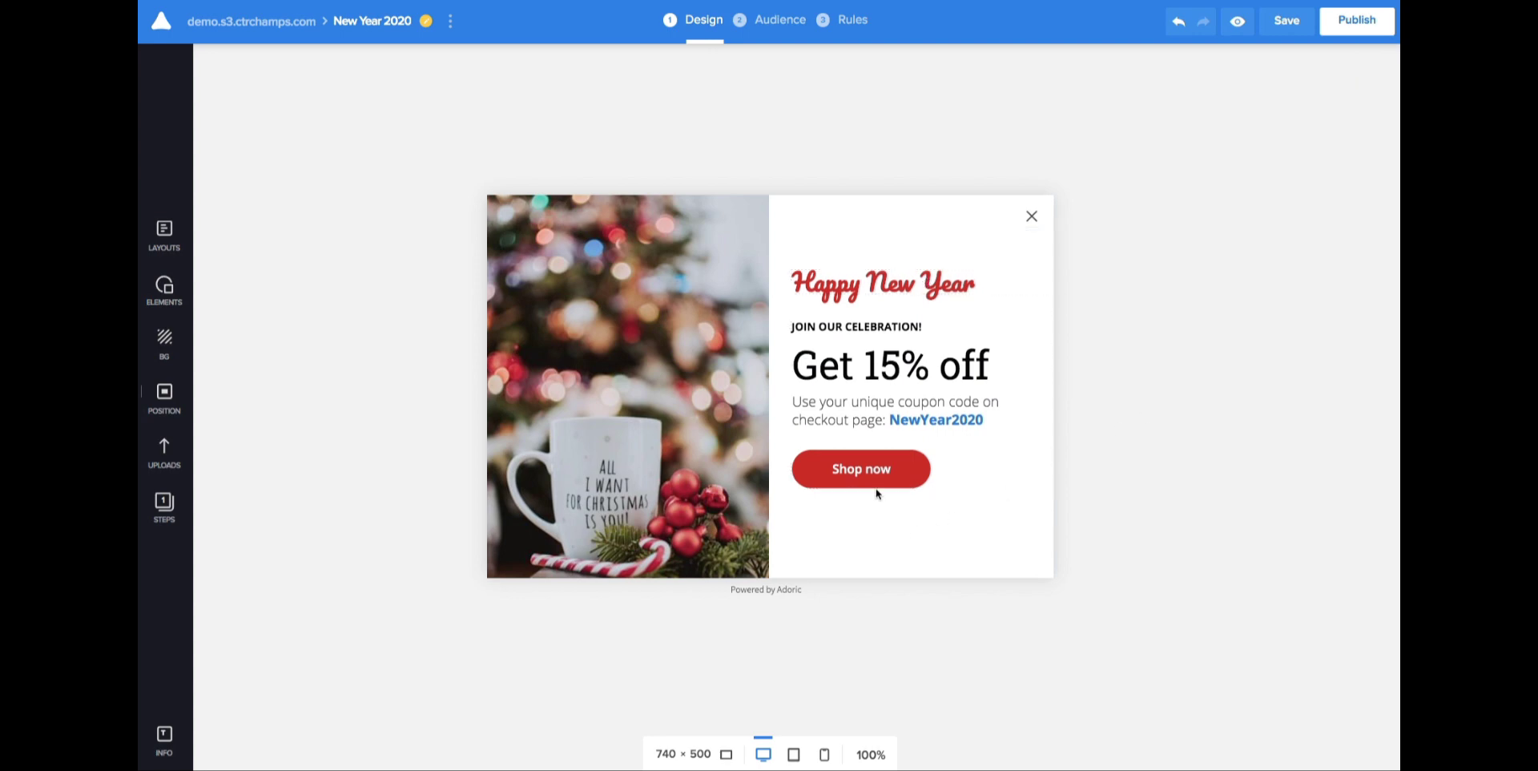
click(878, 479)
click(1377, 452)
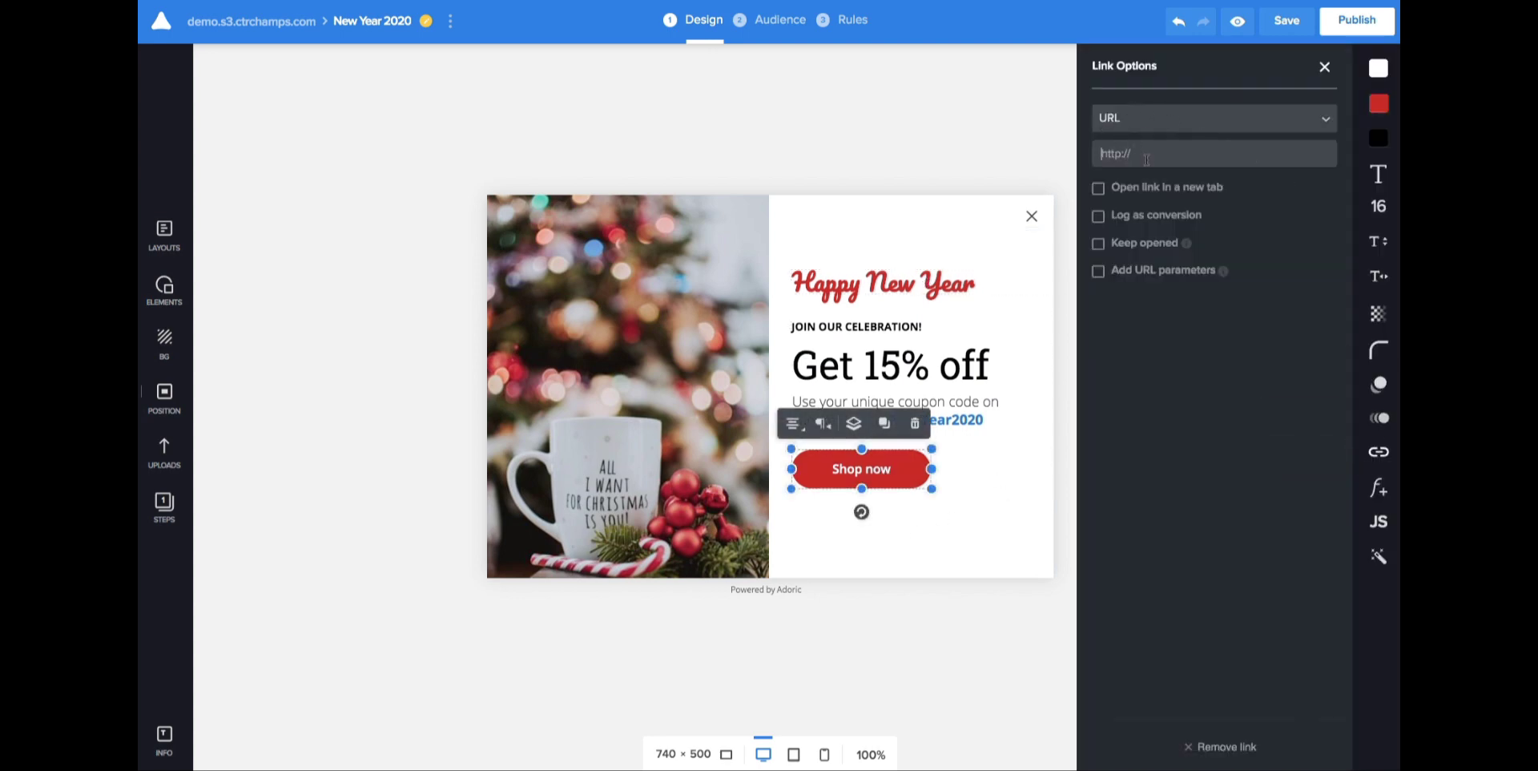
click(1147, 159)
text(ww)
text(w.)
text(my)
text(website)
text(/)
text(.com/)
text(sale)
text(s)
Step: Log the Shop now link as a conversion, leave Keep opened off, and save the campaign
click(1247, 241)
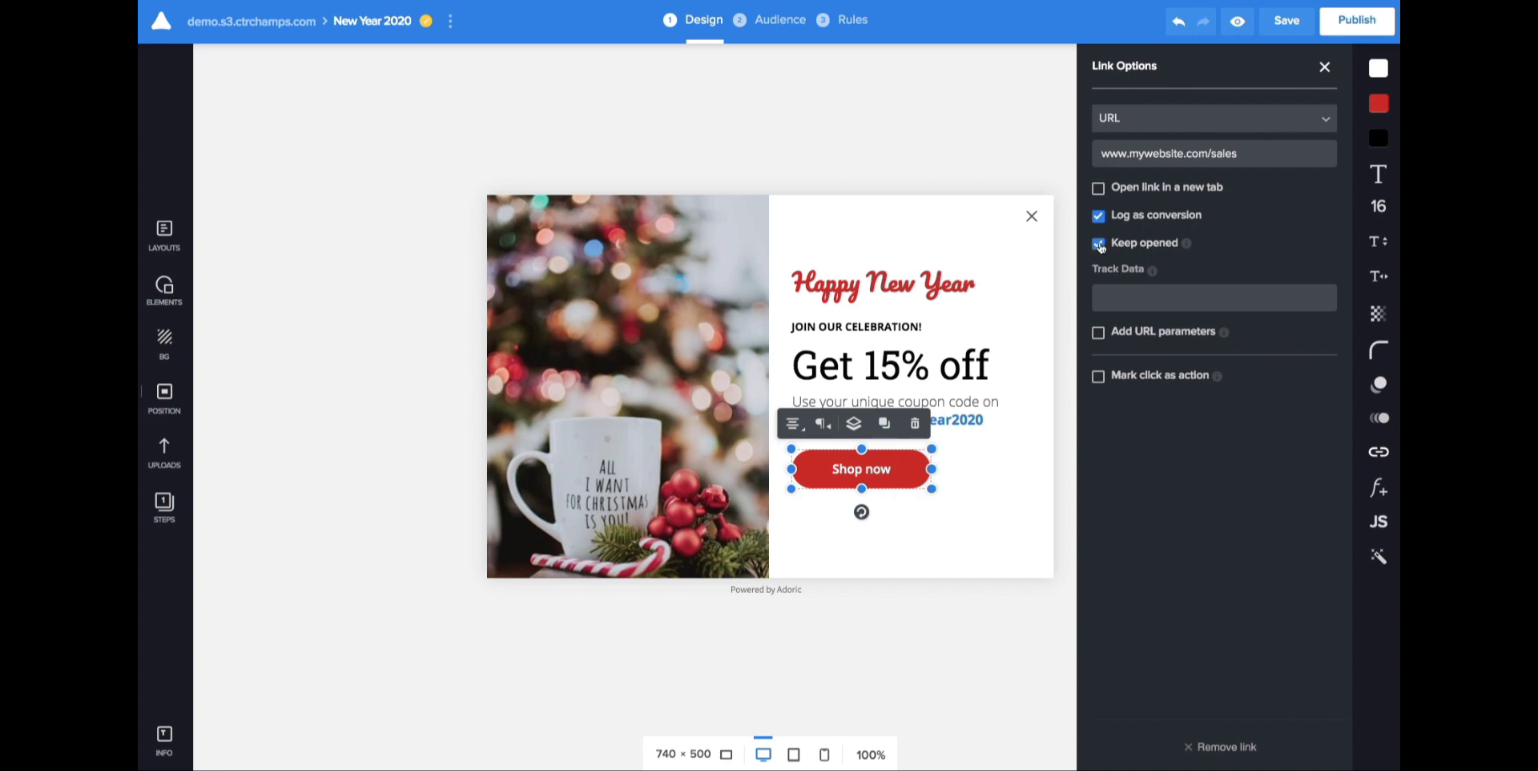
click(1099, 246)
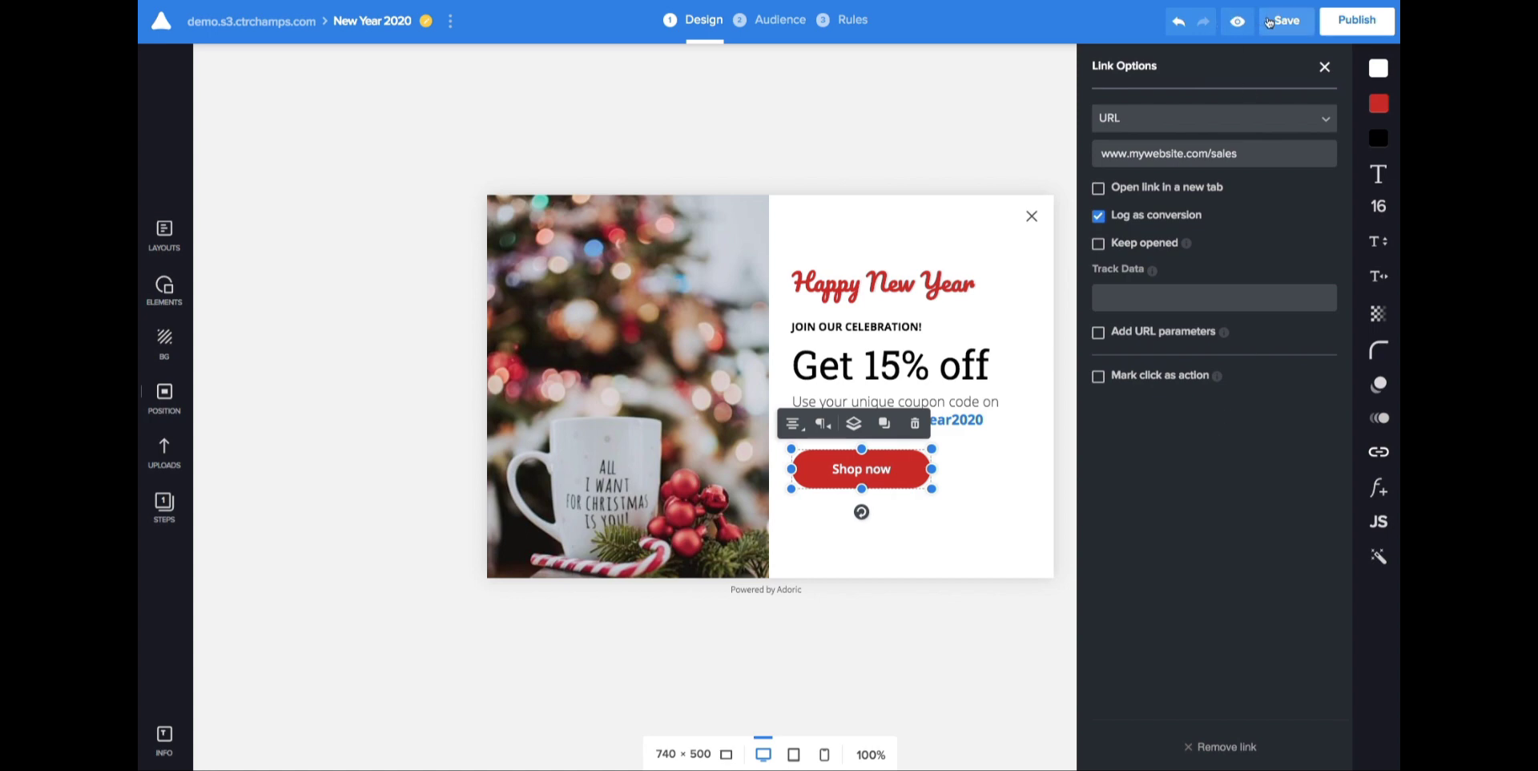
click(1269, 23)
Step: Check the link options of the popup's close icon
click(1032, 216)
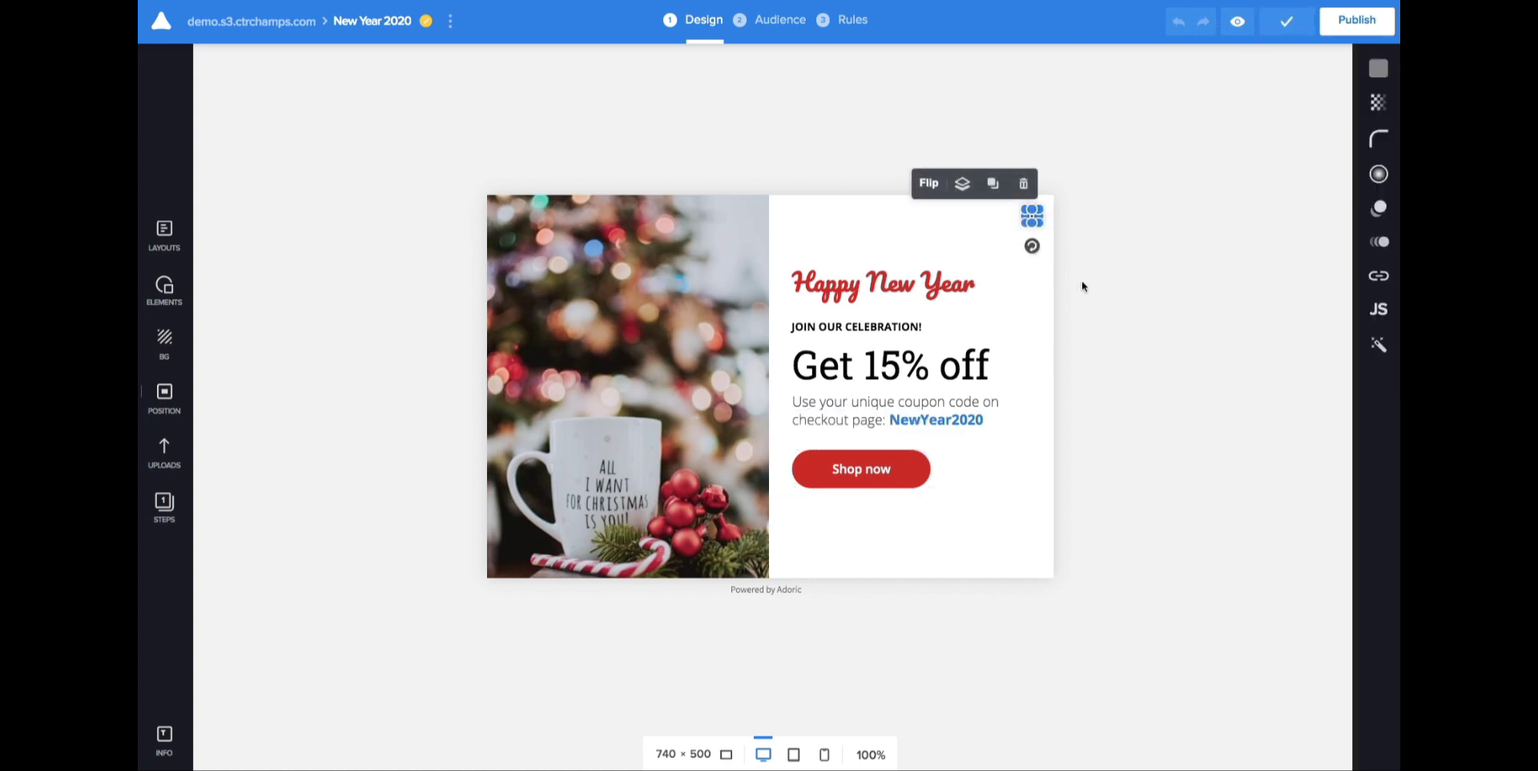
click(1381, 277)
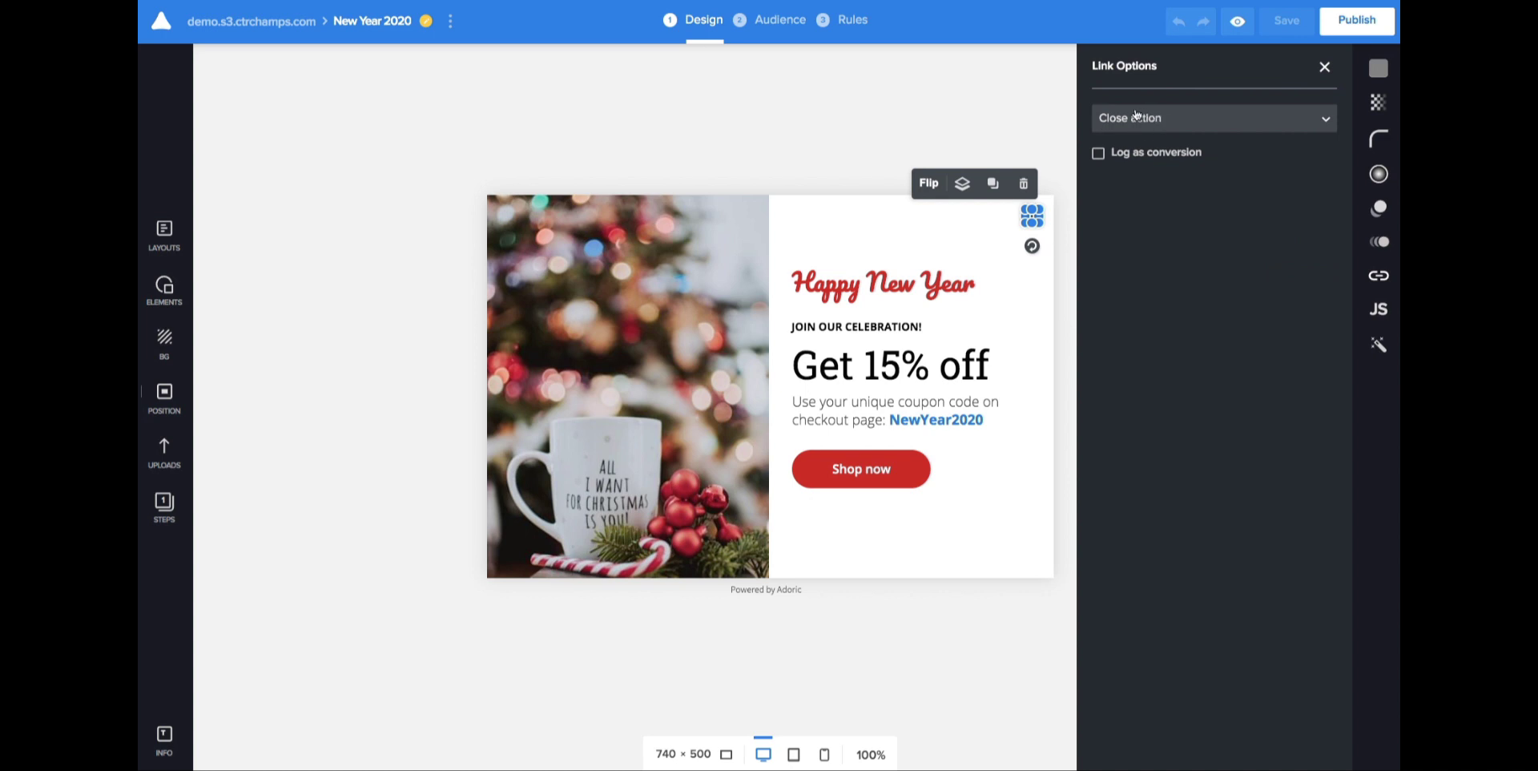
click(1015, 128)
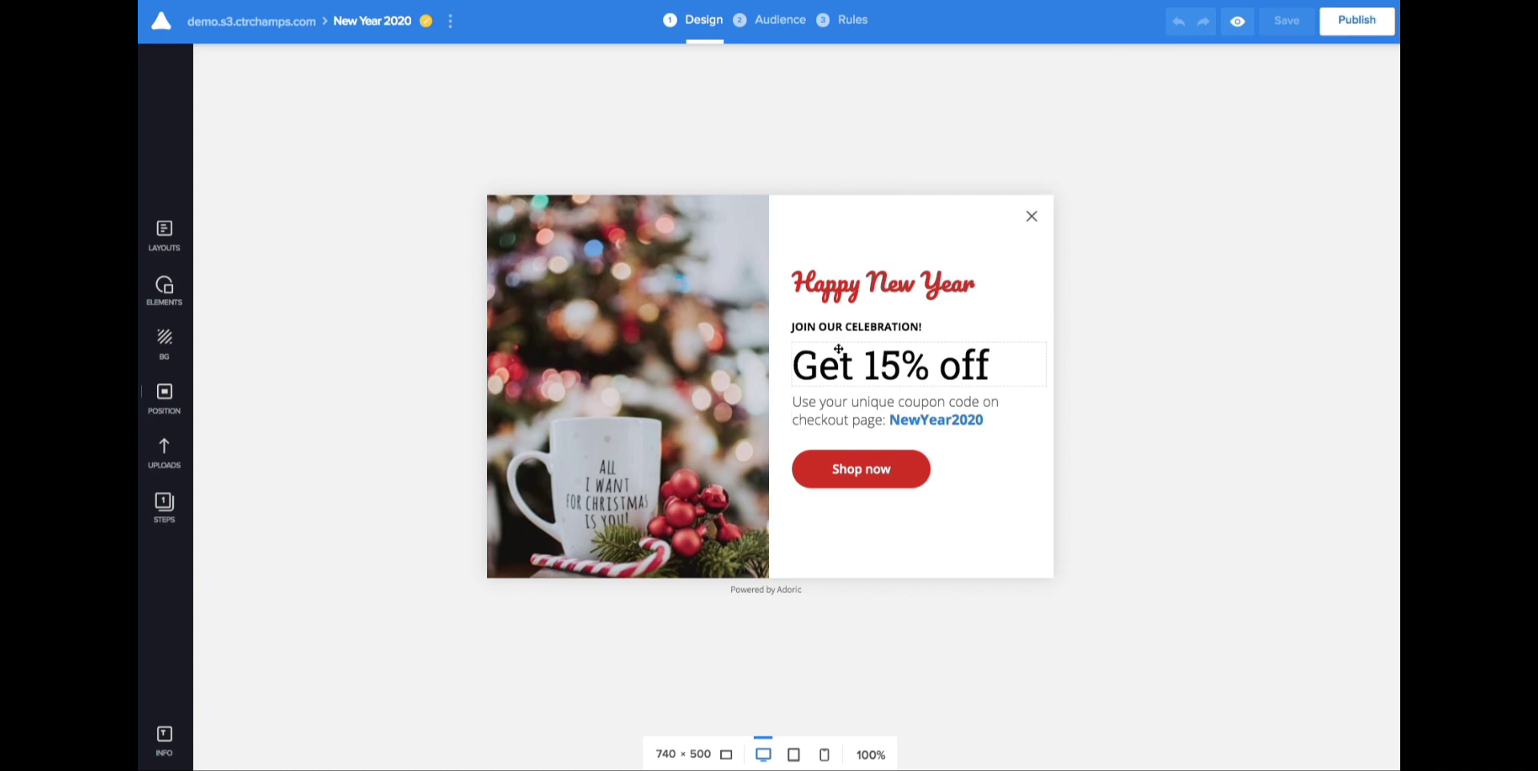
Step: Try the Bridging and Tracking animation styles on the "Get 15% off" text
click(881, 366)
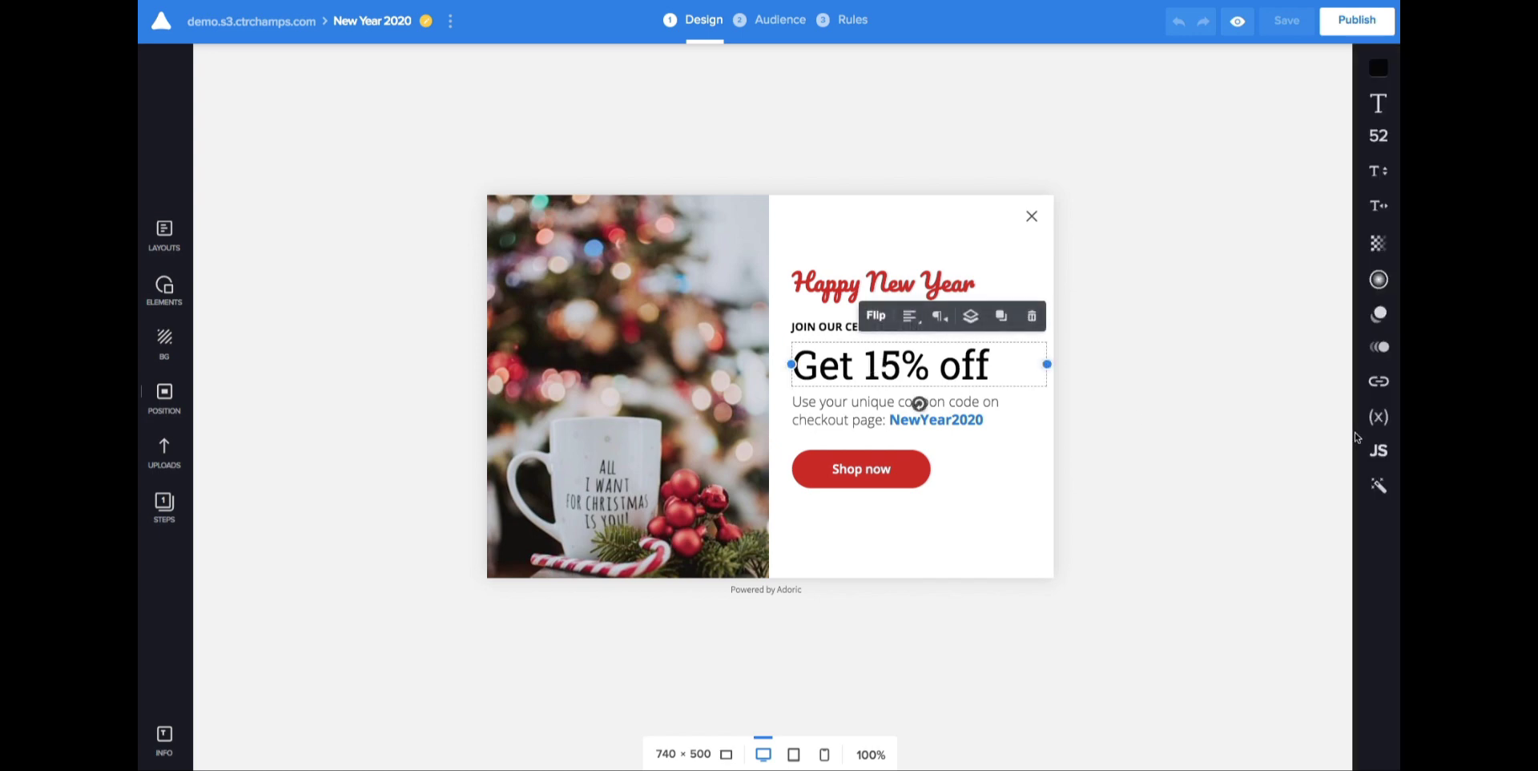
click(1379, 347)
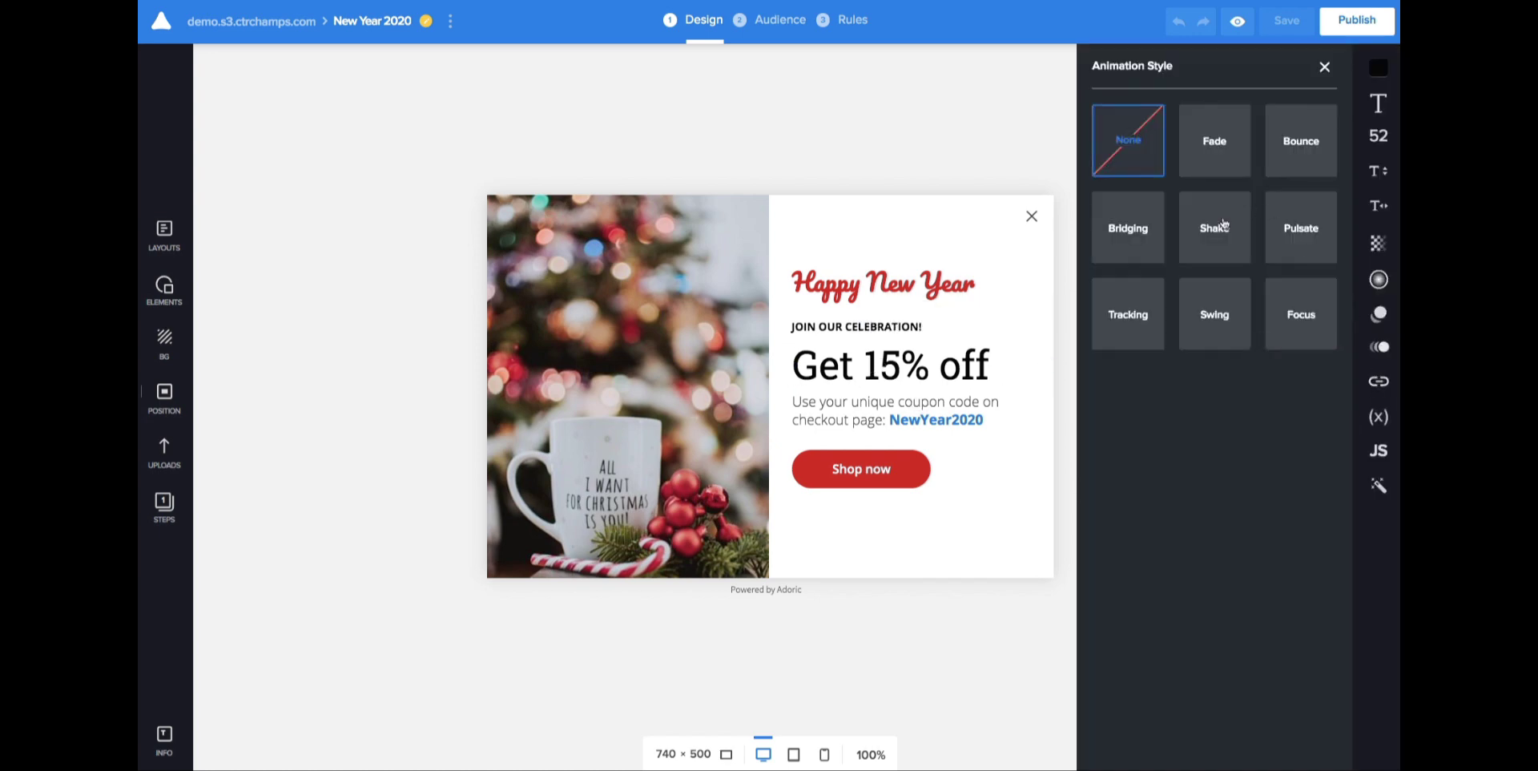
click(1223, 224)
click(1138, 246)
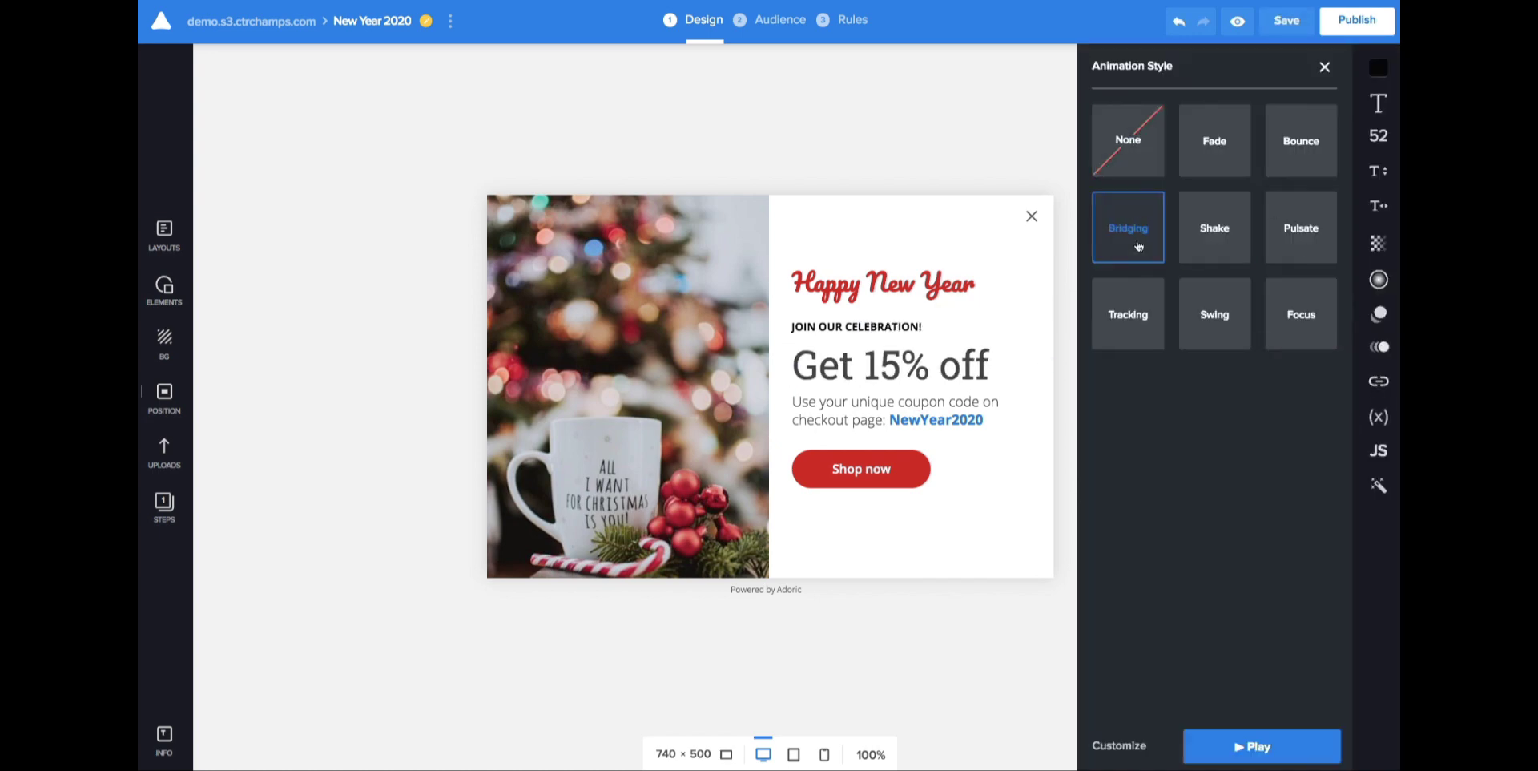
click(1128, 310)
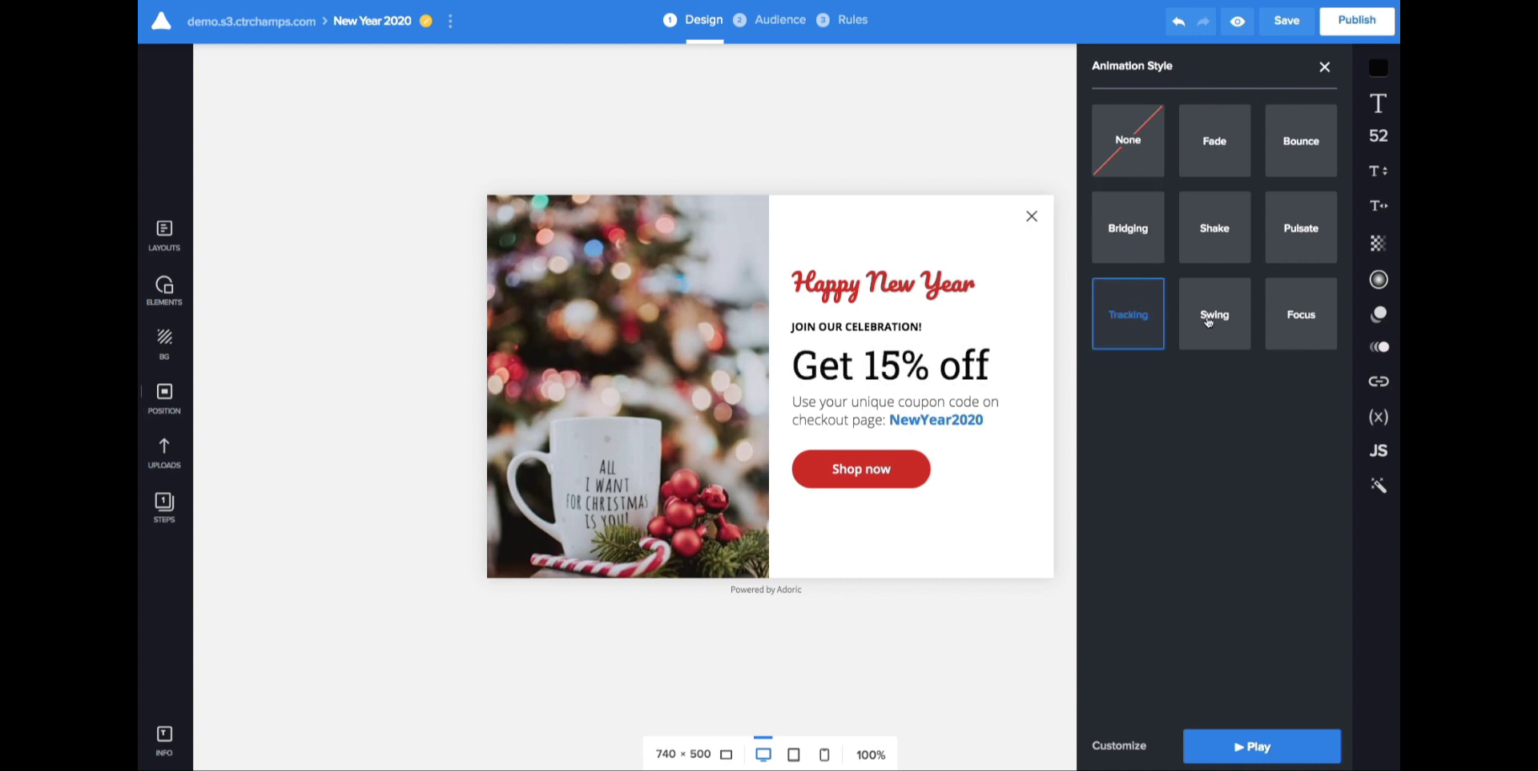
Step: Customise the Tracking animation to loop 2 times and play it
click(1119, 746)
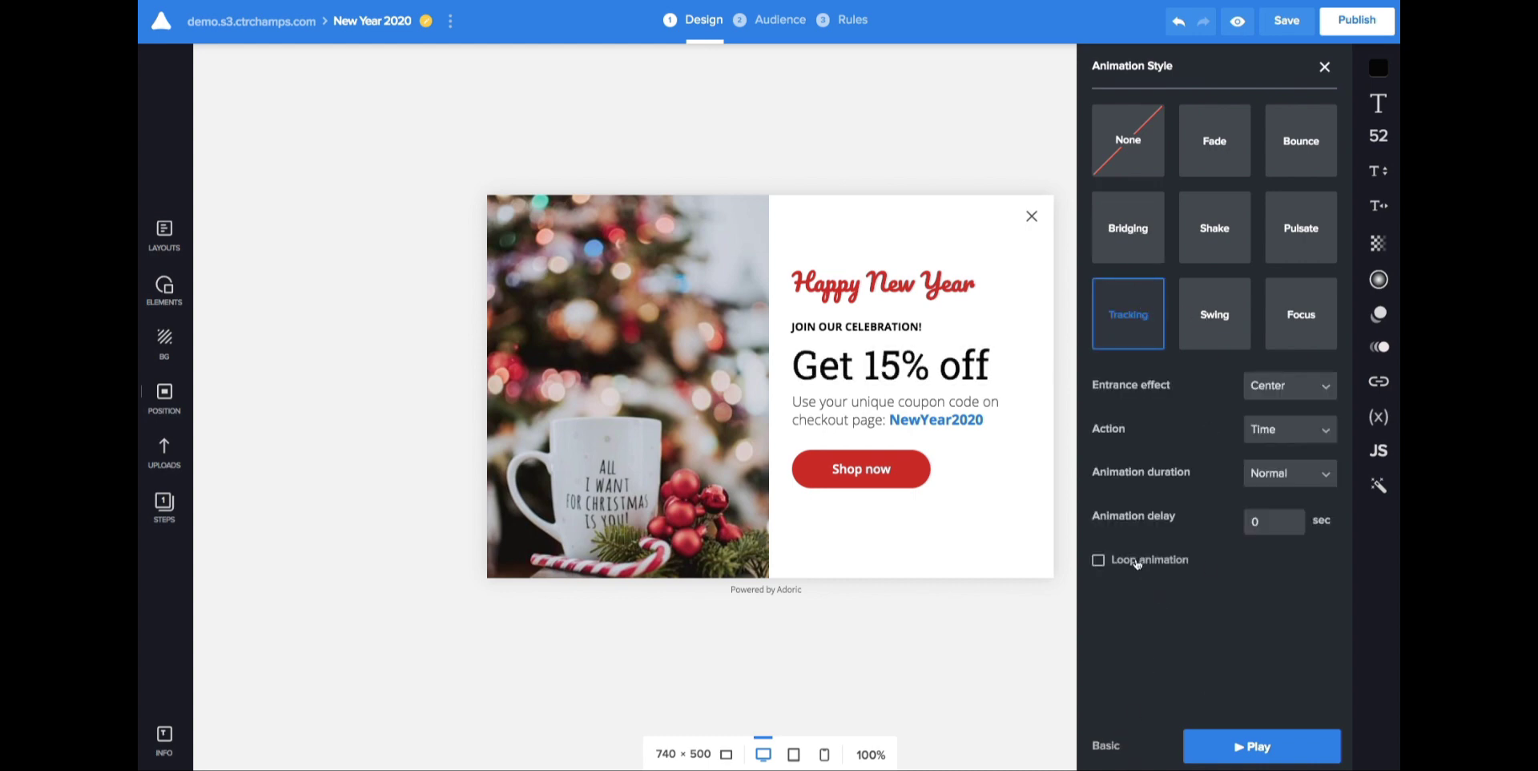
click(1136, 562)
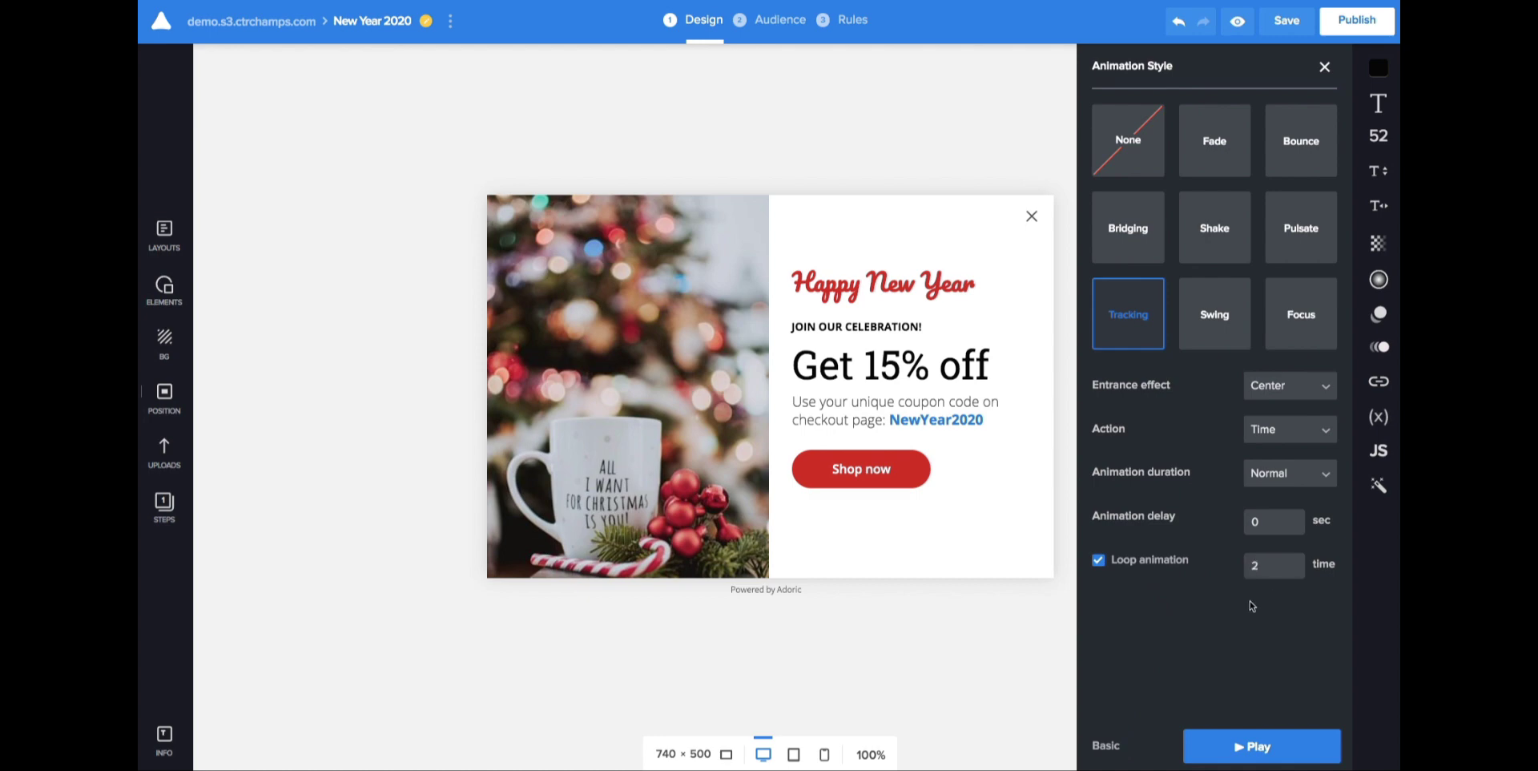
click(1233, 753)
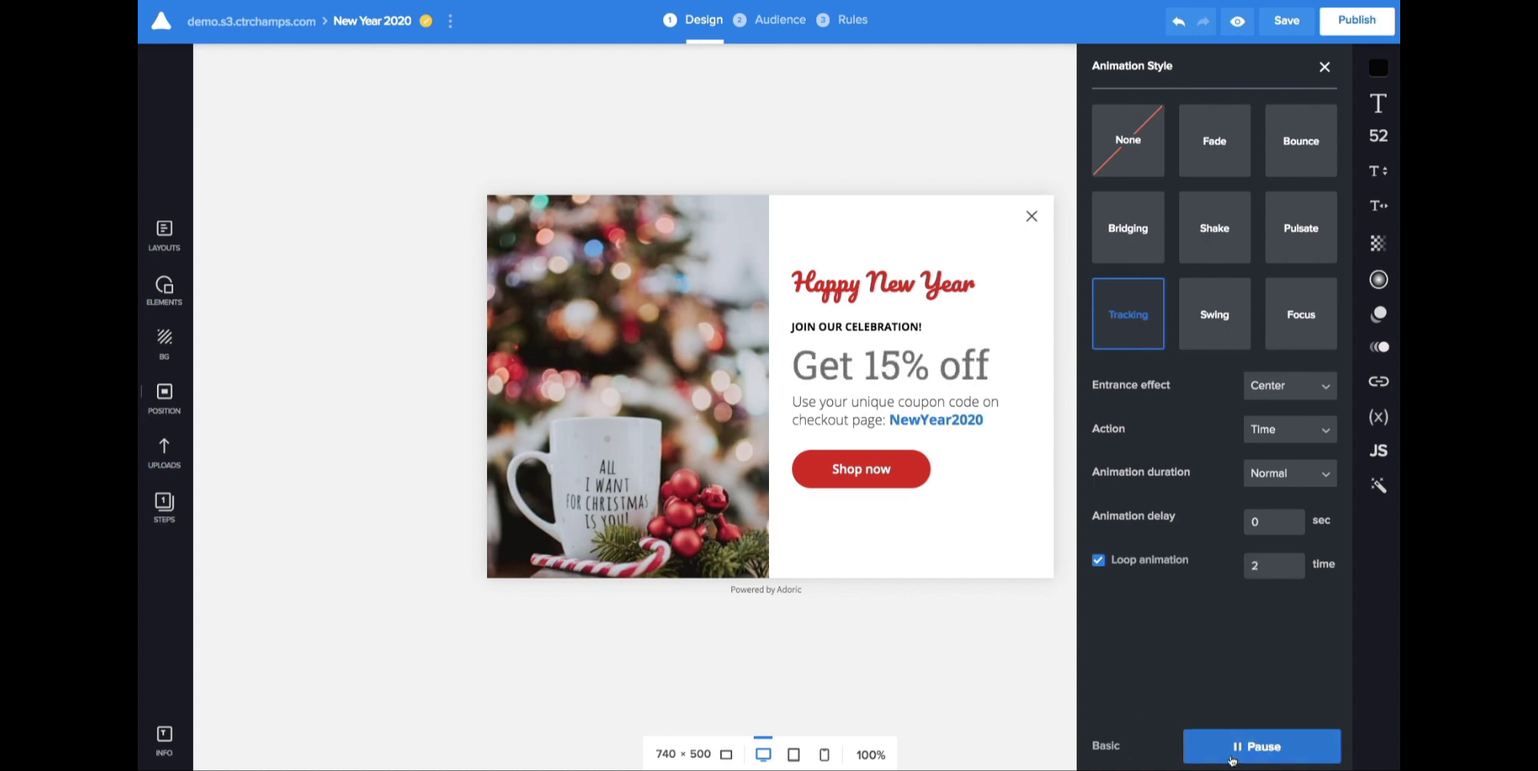
Step: Try the Swing style, switch the "Get 15% off" text to the Focus animation, and save the campaign
click(1240, 344)
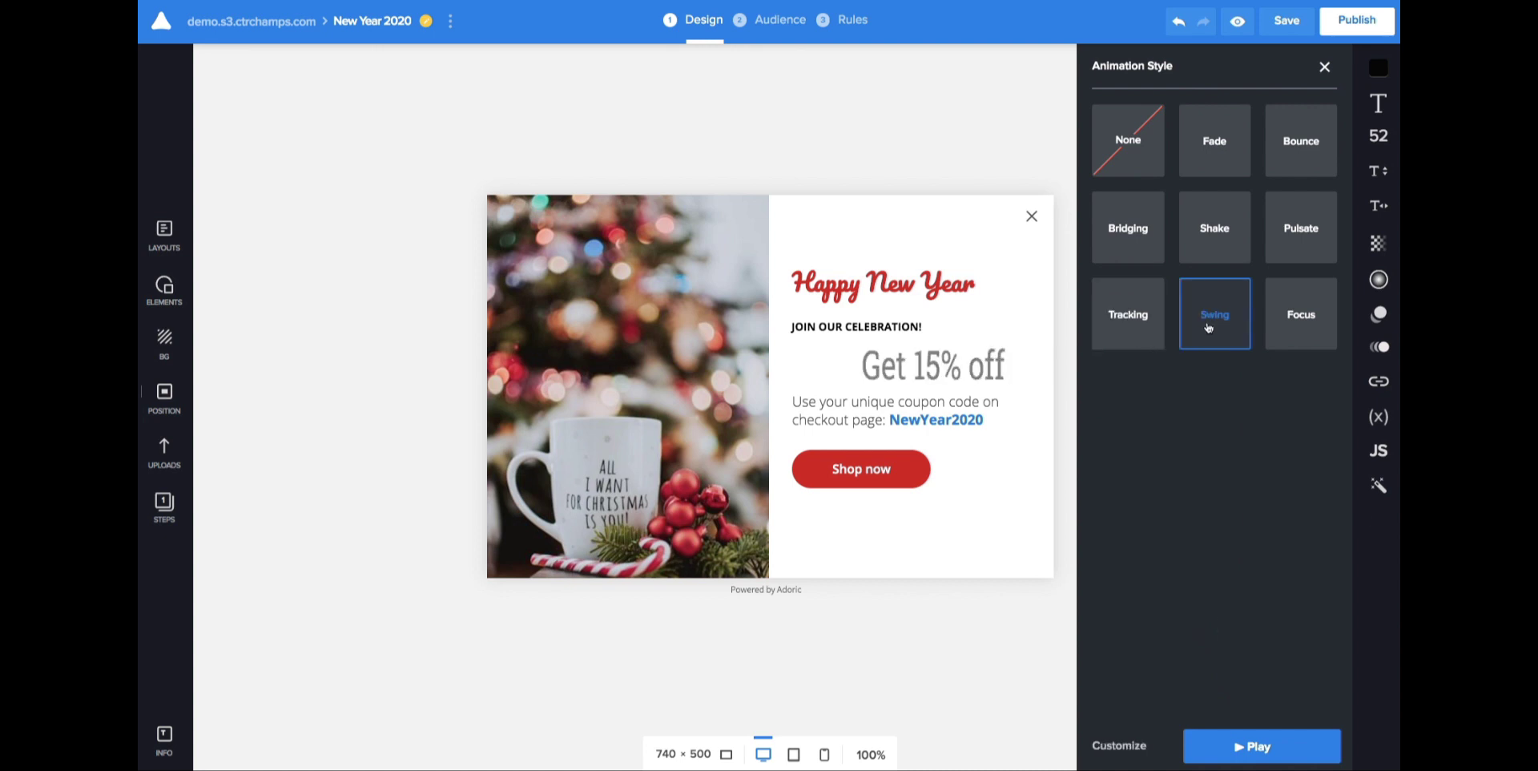
click(1286, 315)
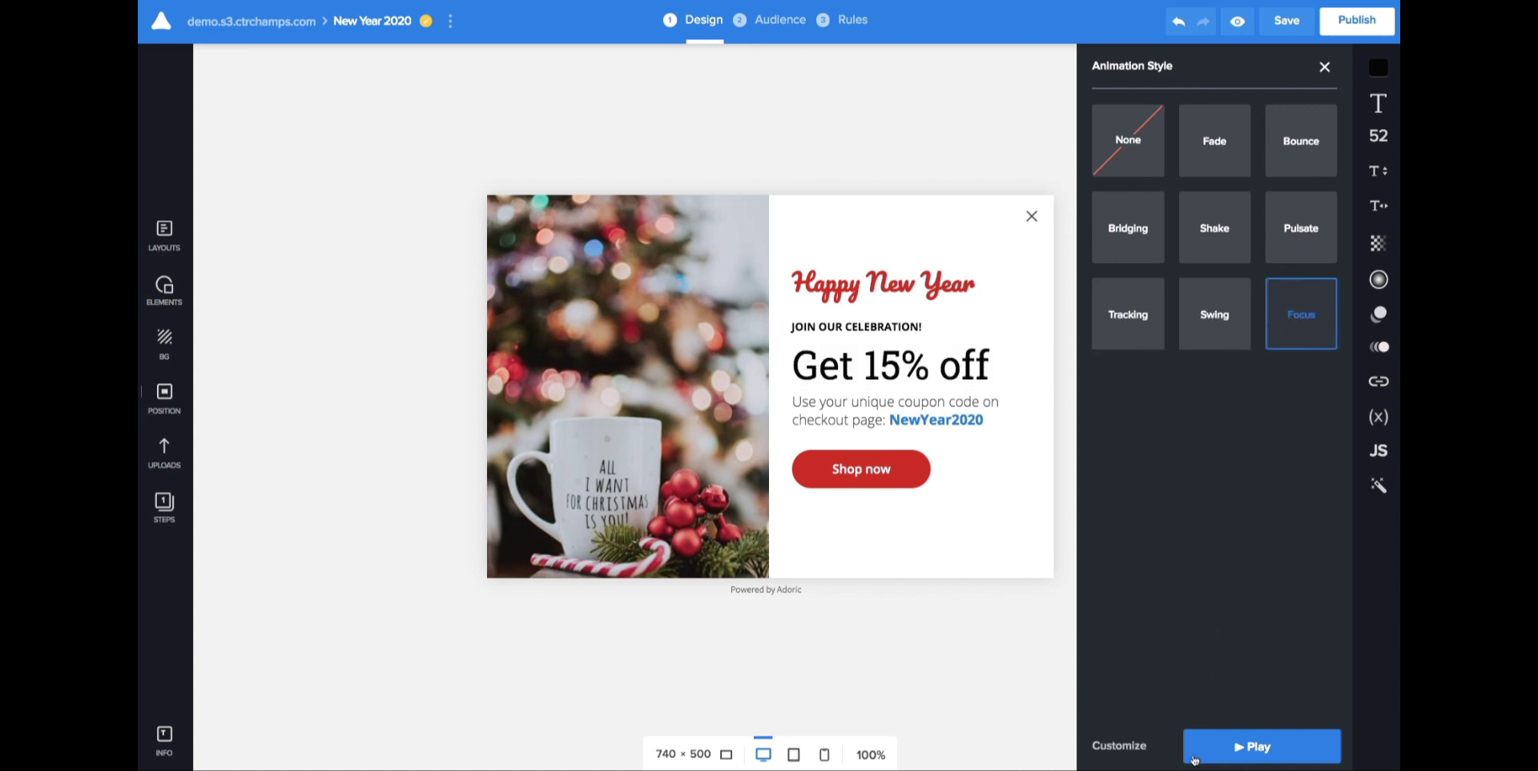
click(1287, 20)
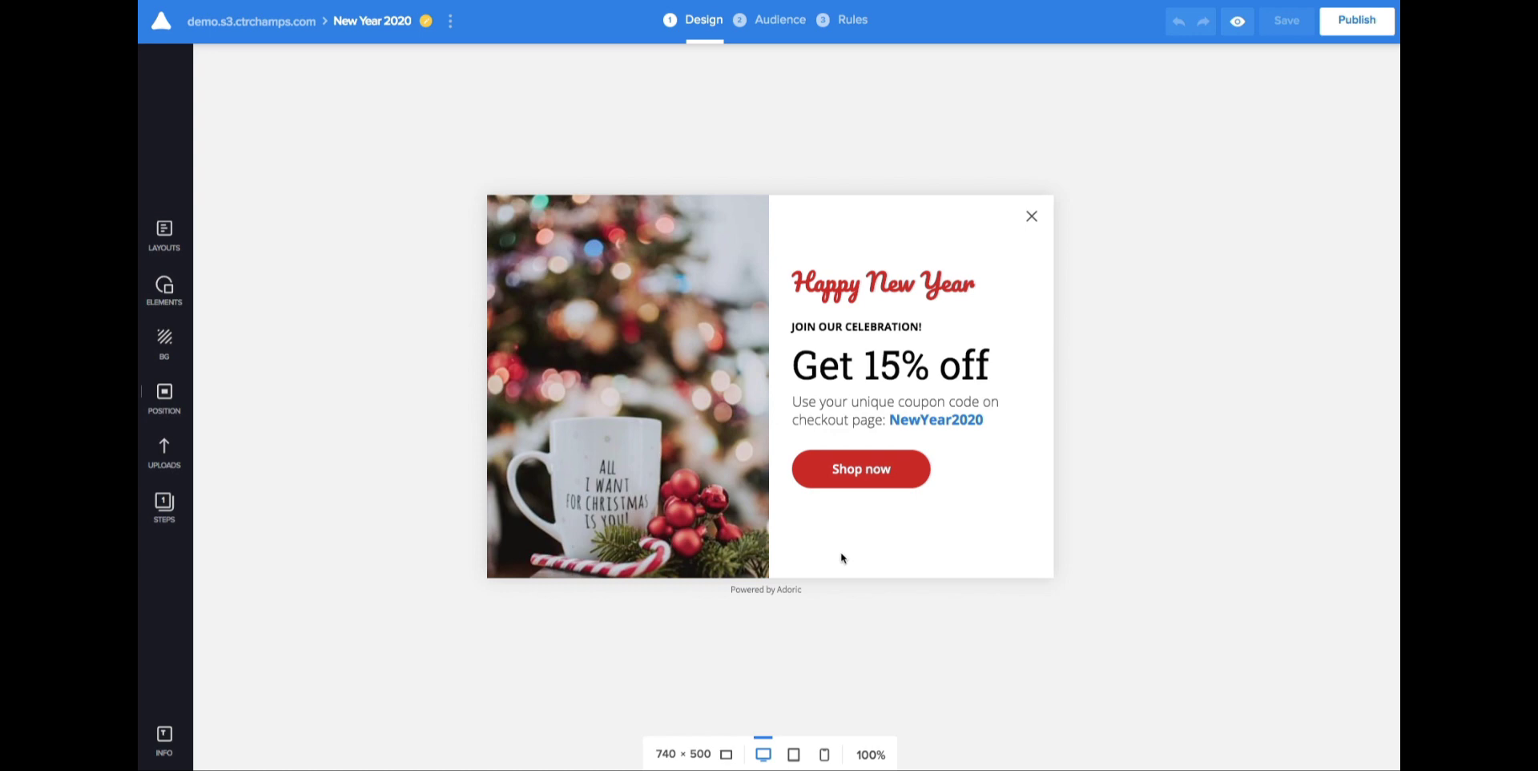
Step: Colour the overlay behind the popup with the red brand colour, raise its opacity to about half, and save
click(1132, 387)
click(1378, 68)
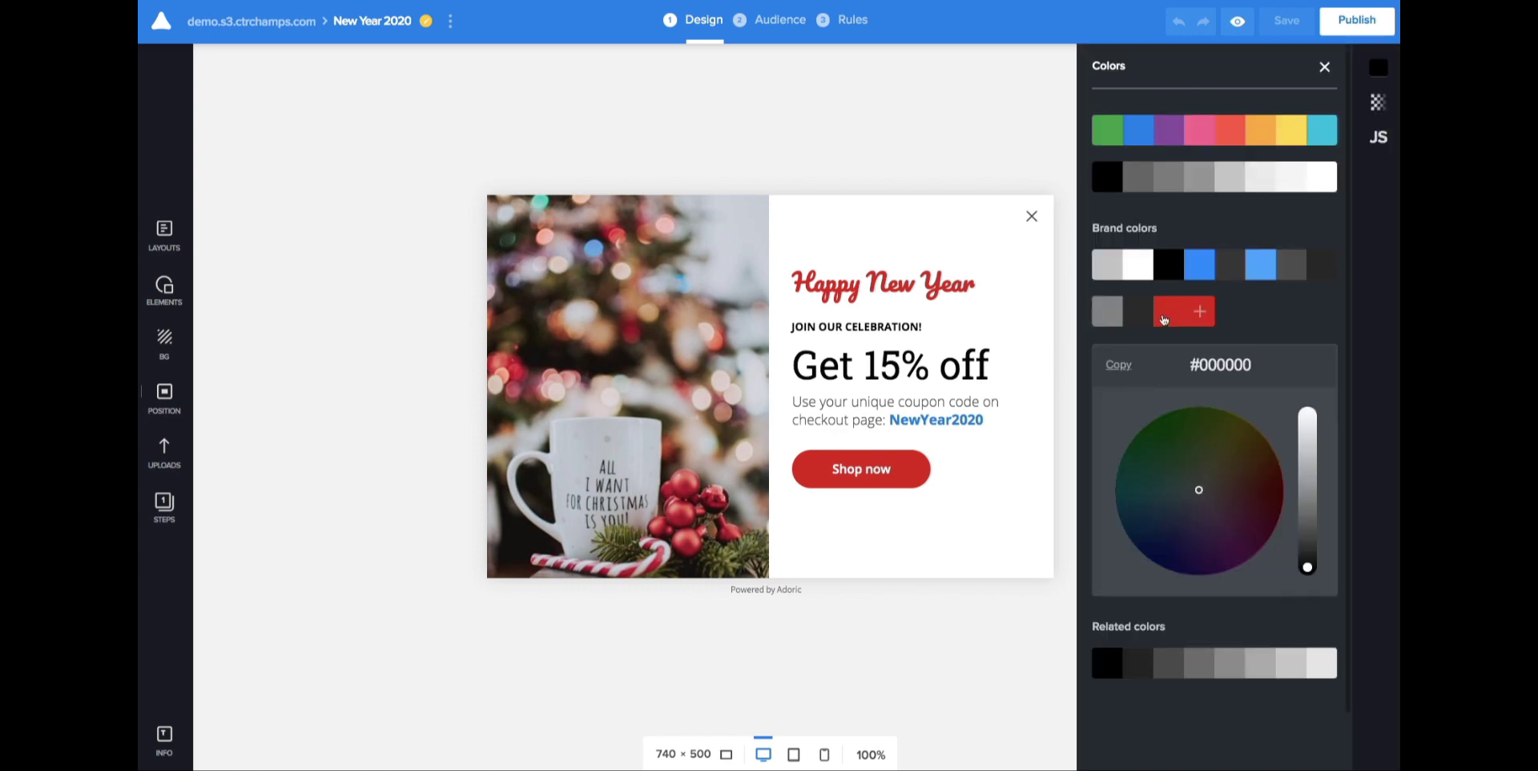
click(1168, 314)
click(1378, 102)
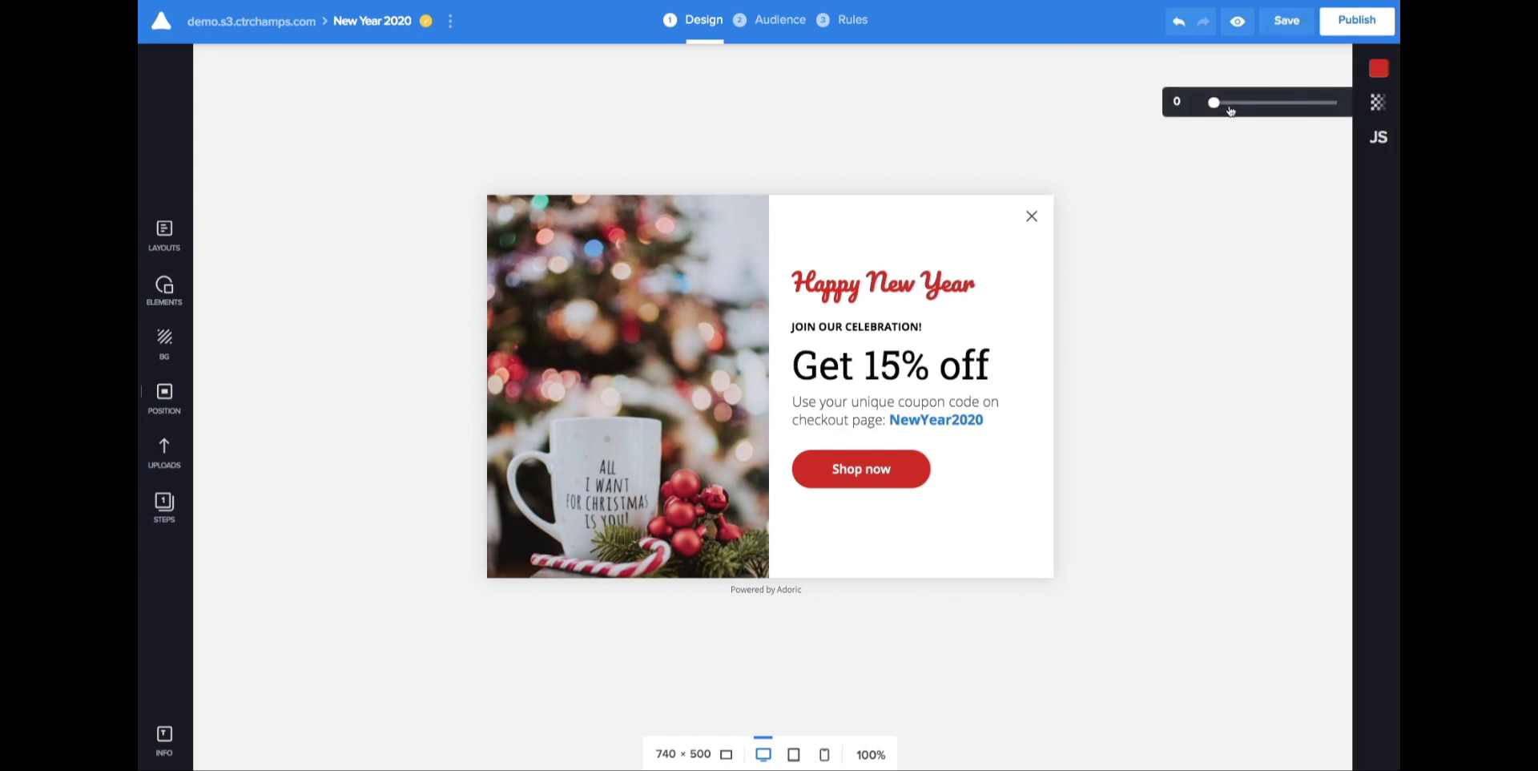
drag(1214, 104, 1285, 104)
click(1180, 237)
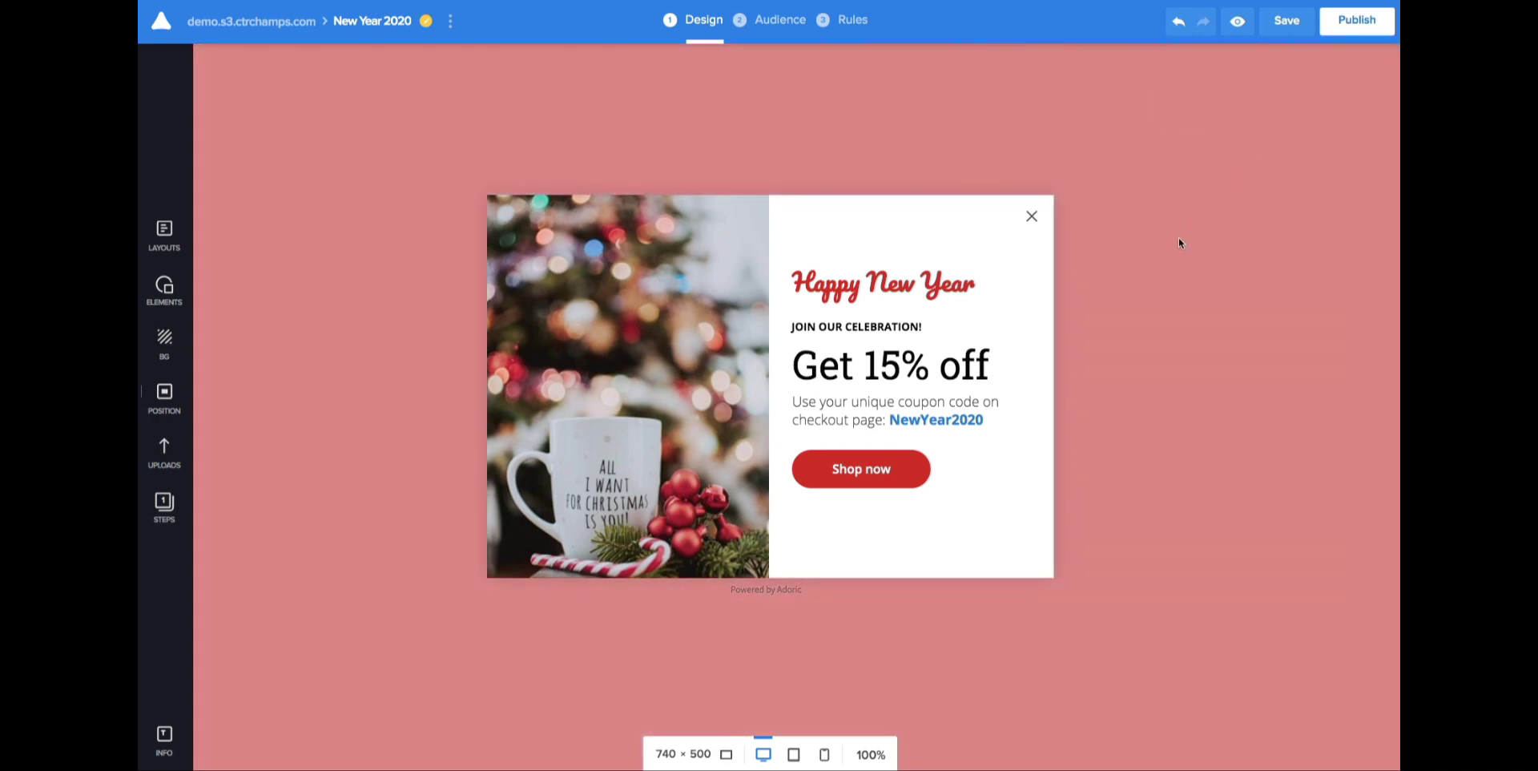
click(1286, 21)
Step: Set the popup's on-screen position to bottom centre, save, and preview it
click(166, 398)
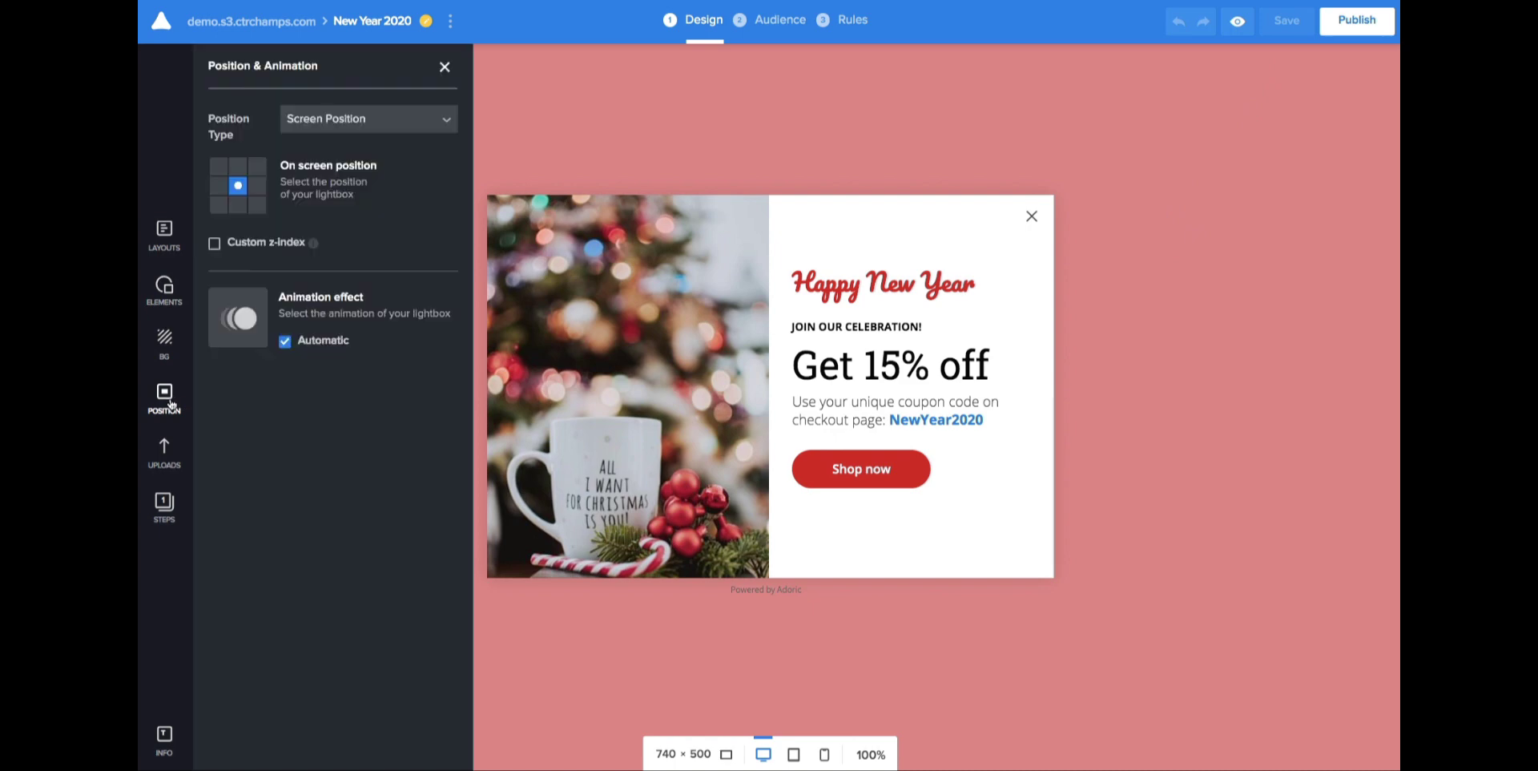
click(238, 205)
click(1287, 21)
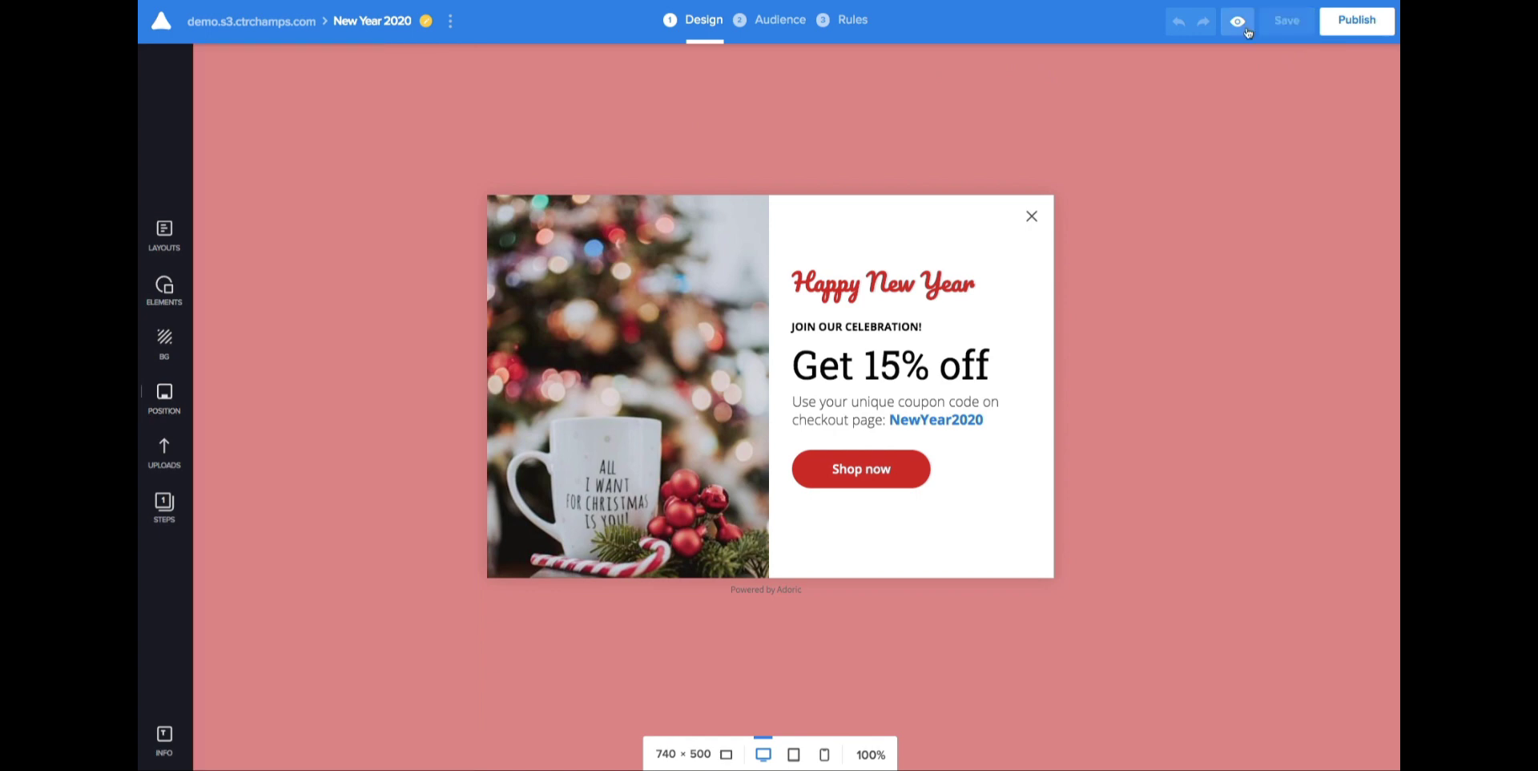
click(1238, 22)
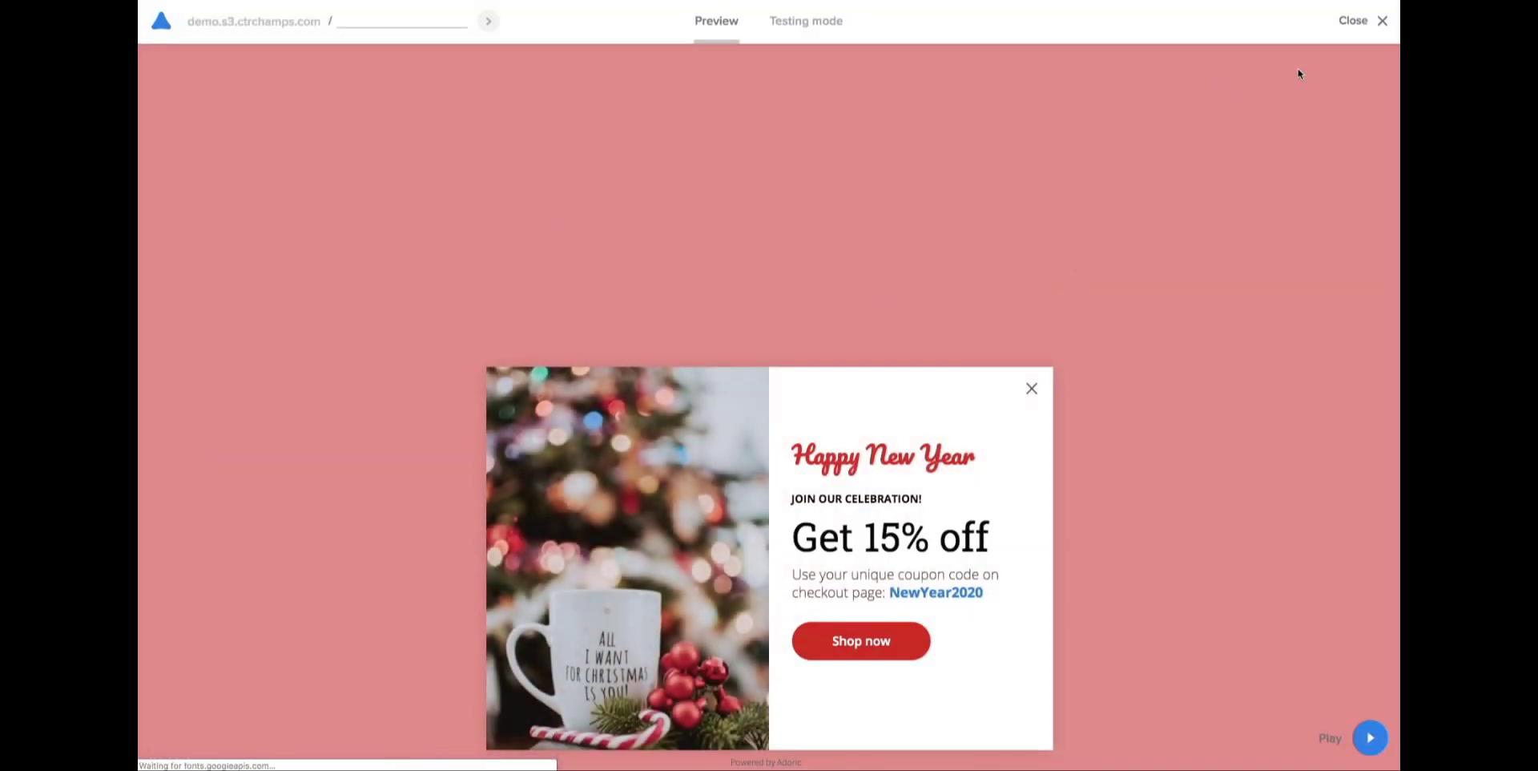
click(1356, 19)
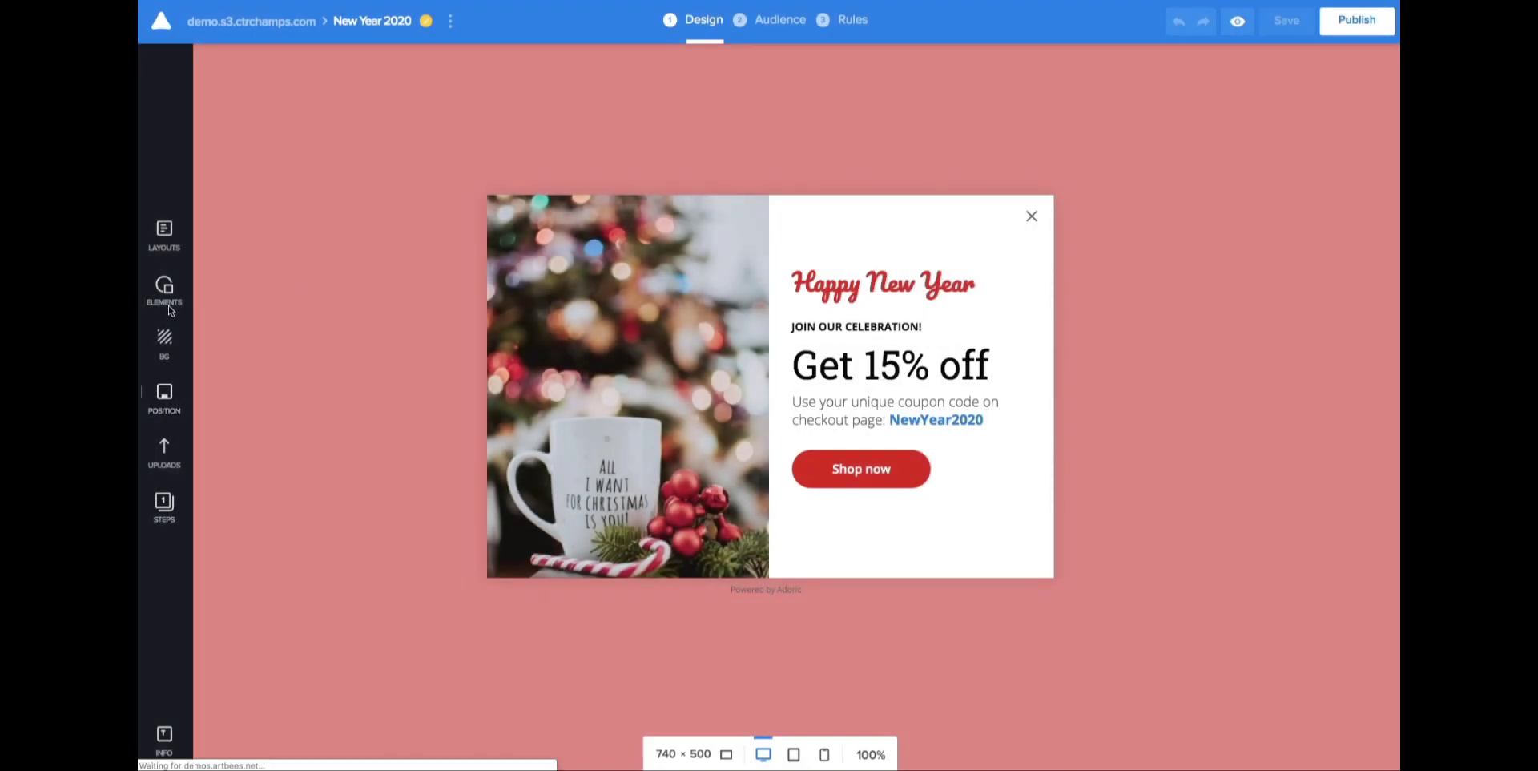
Step: Set the popup's on-screen position to the middle centre, preview it over the website, and save the campaign
click(170, 394)
click(238, 185)
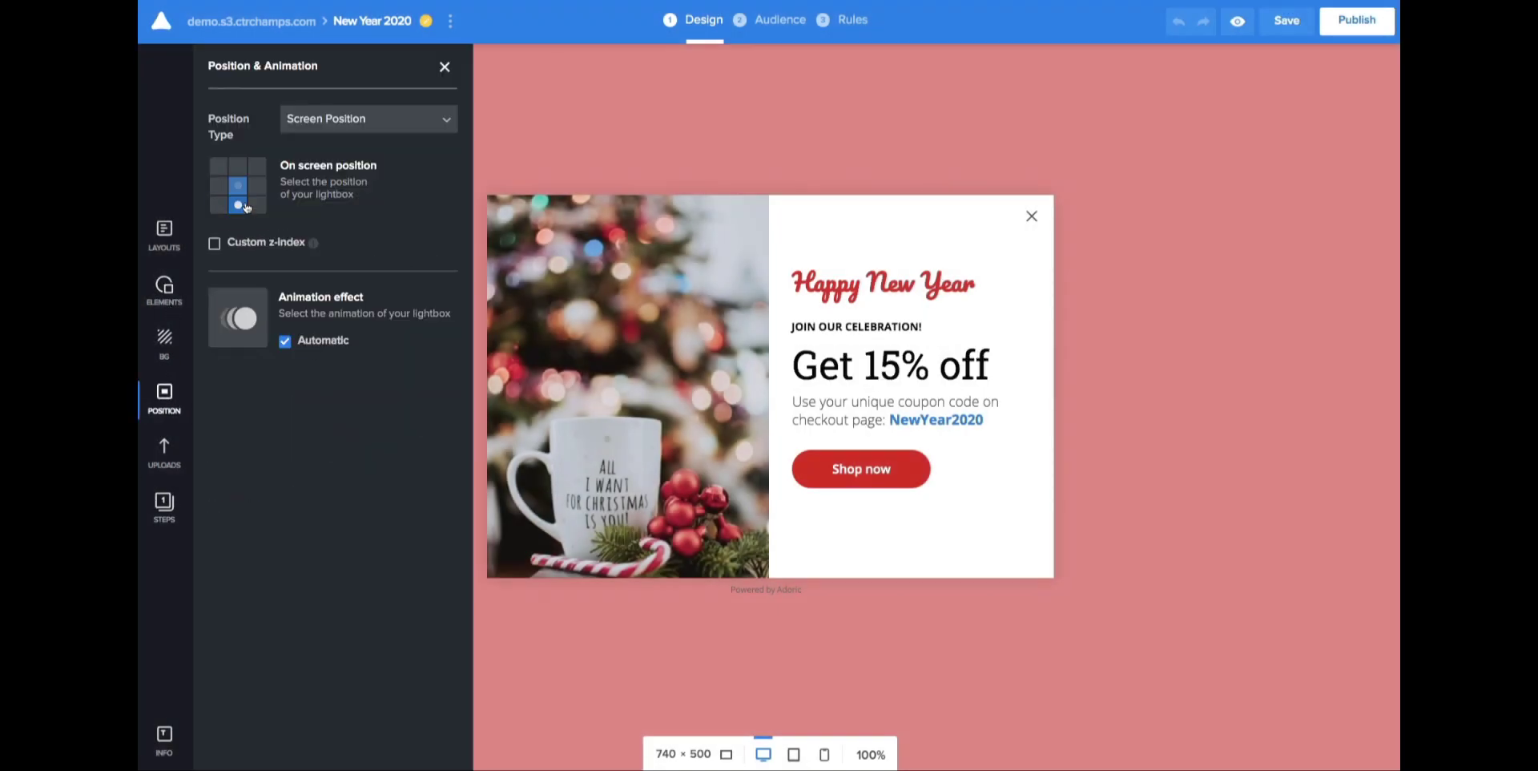
click(1238, 22)
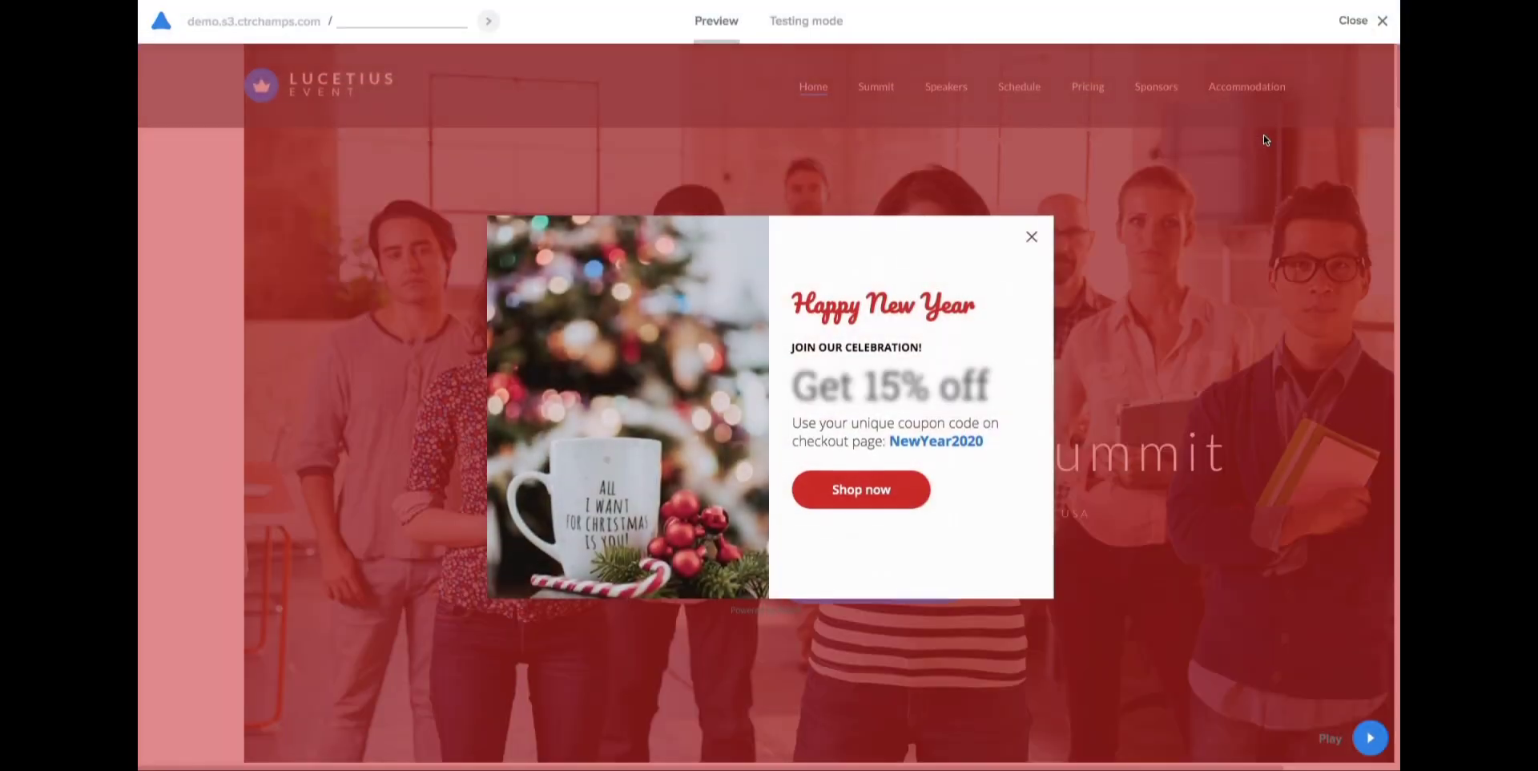
click(1368, 27)
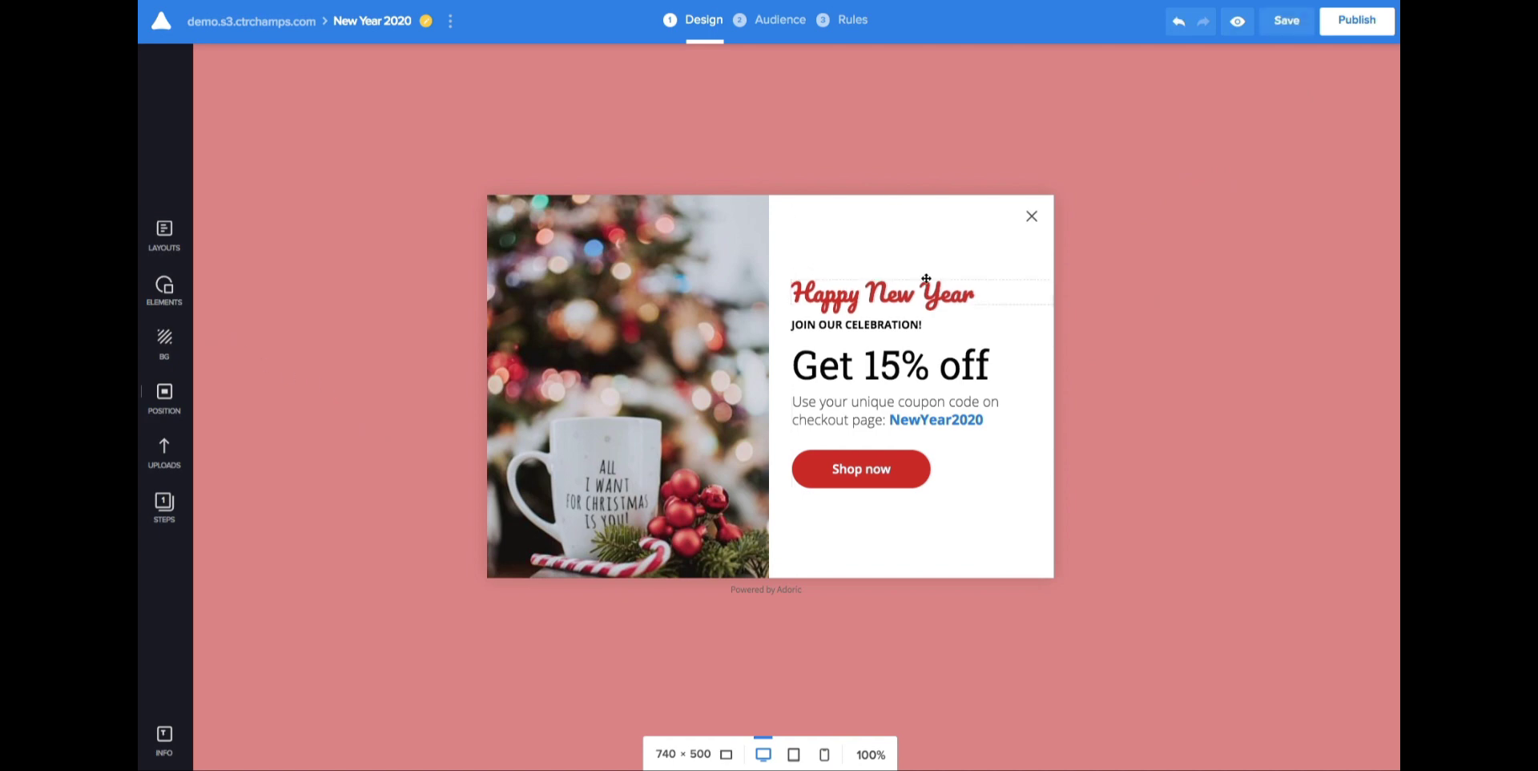
click(1273, 24)
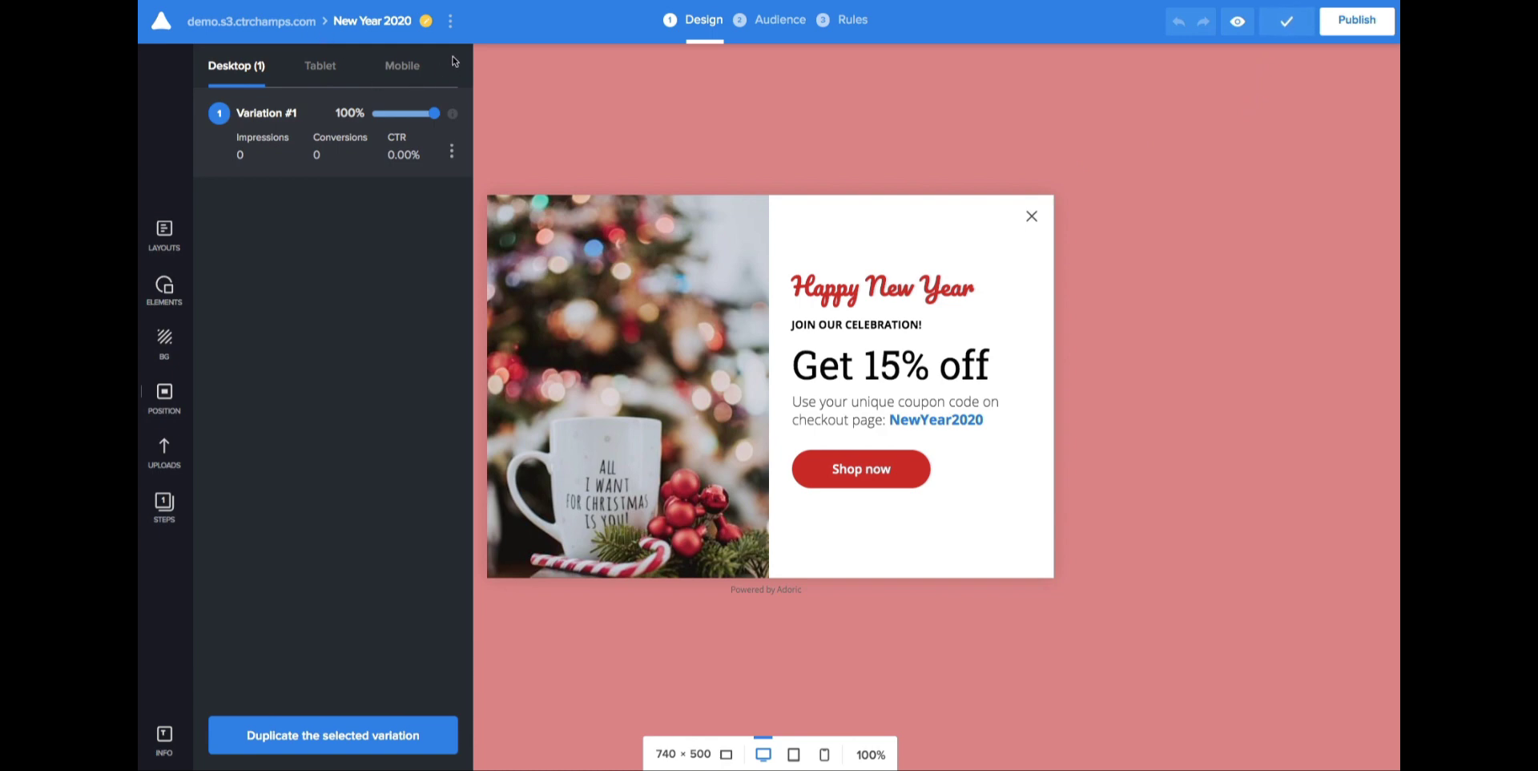
Step: Create a mobile version of desktop Variation #1, raise its display share to the maximum, and save
click(452, 153)
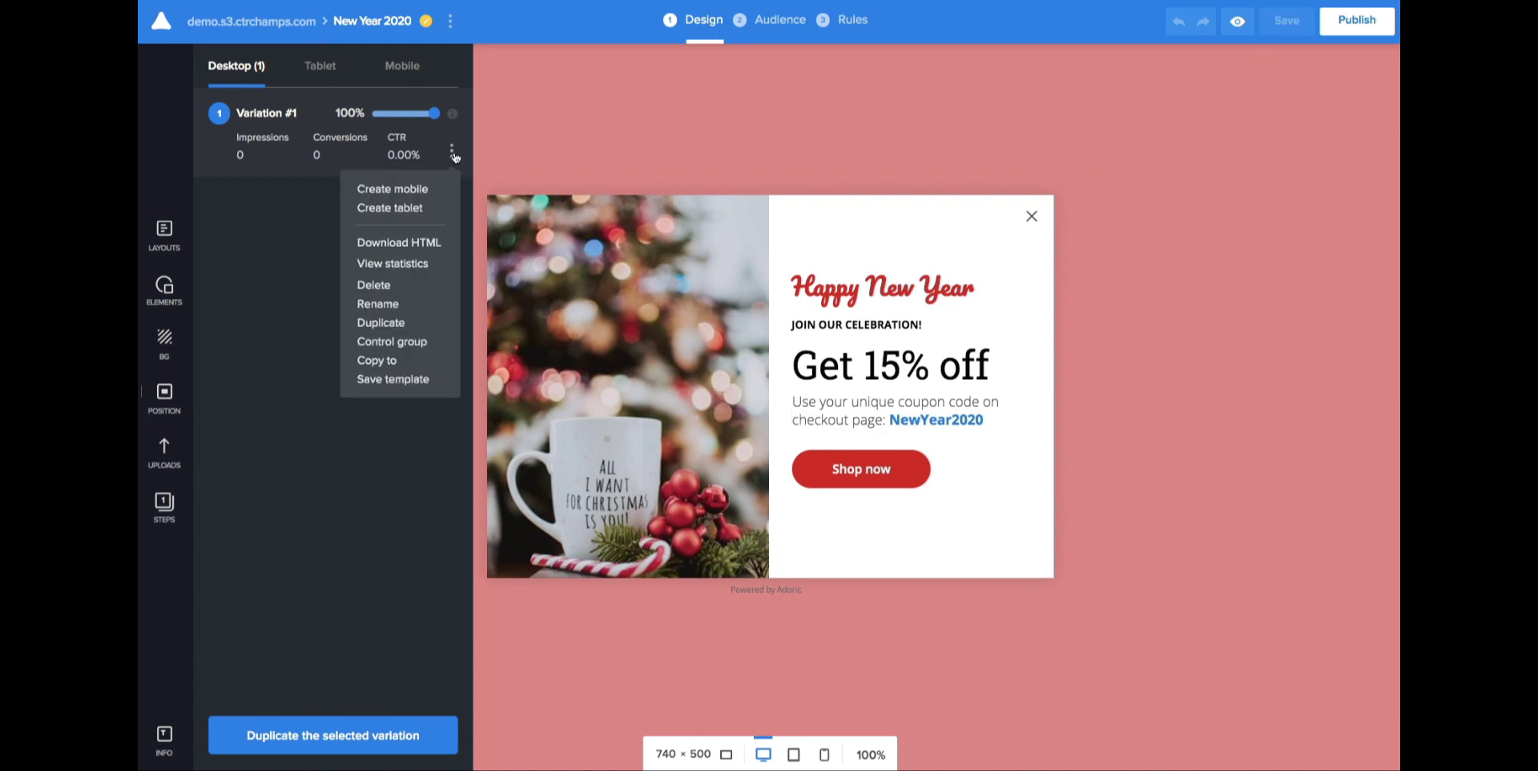
click(385, 193)
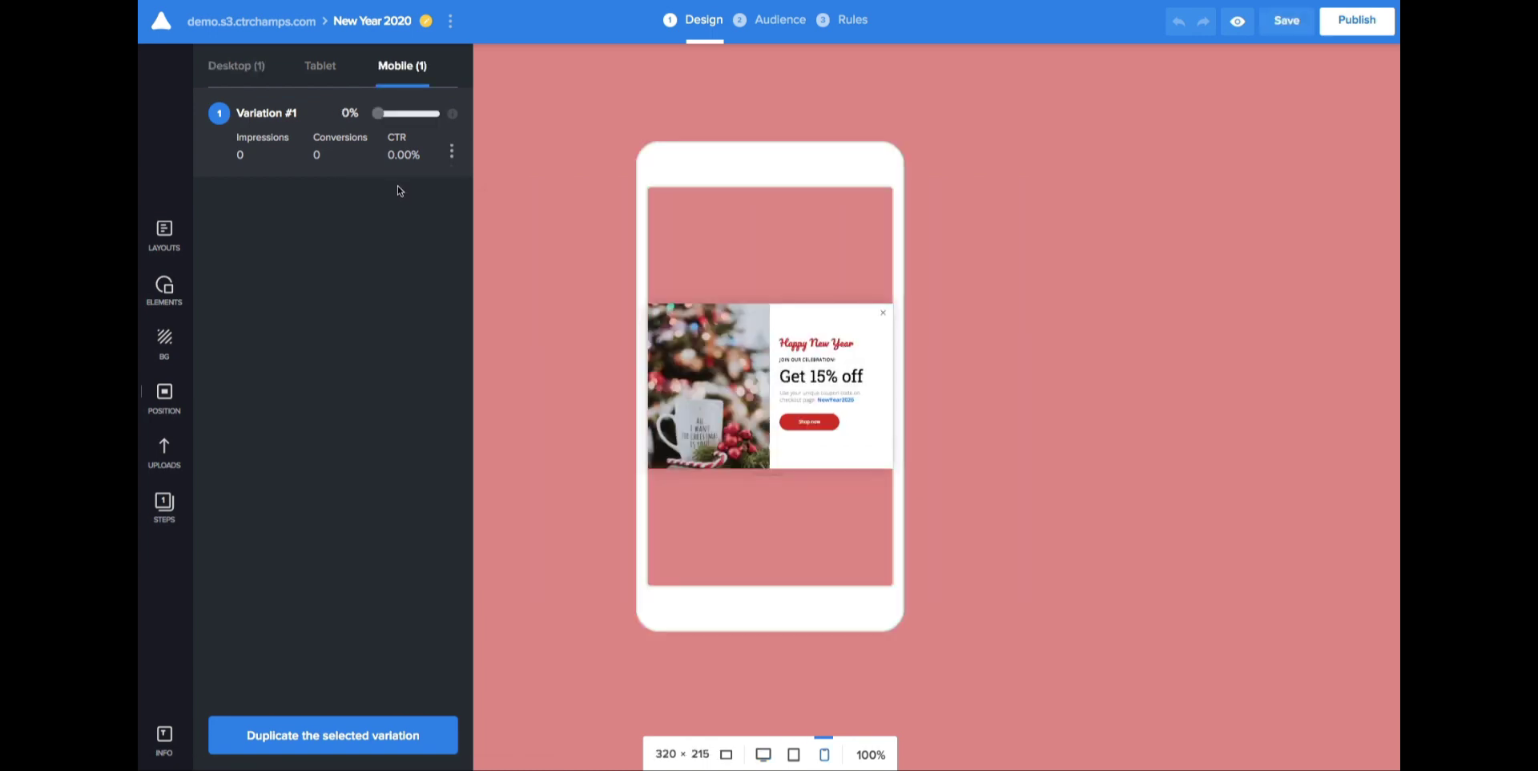
drag(377, 115, 438, 114)
click(1288, 24)
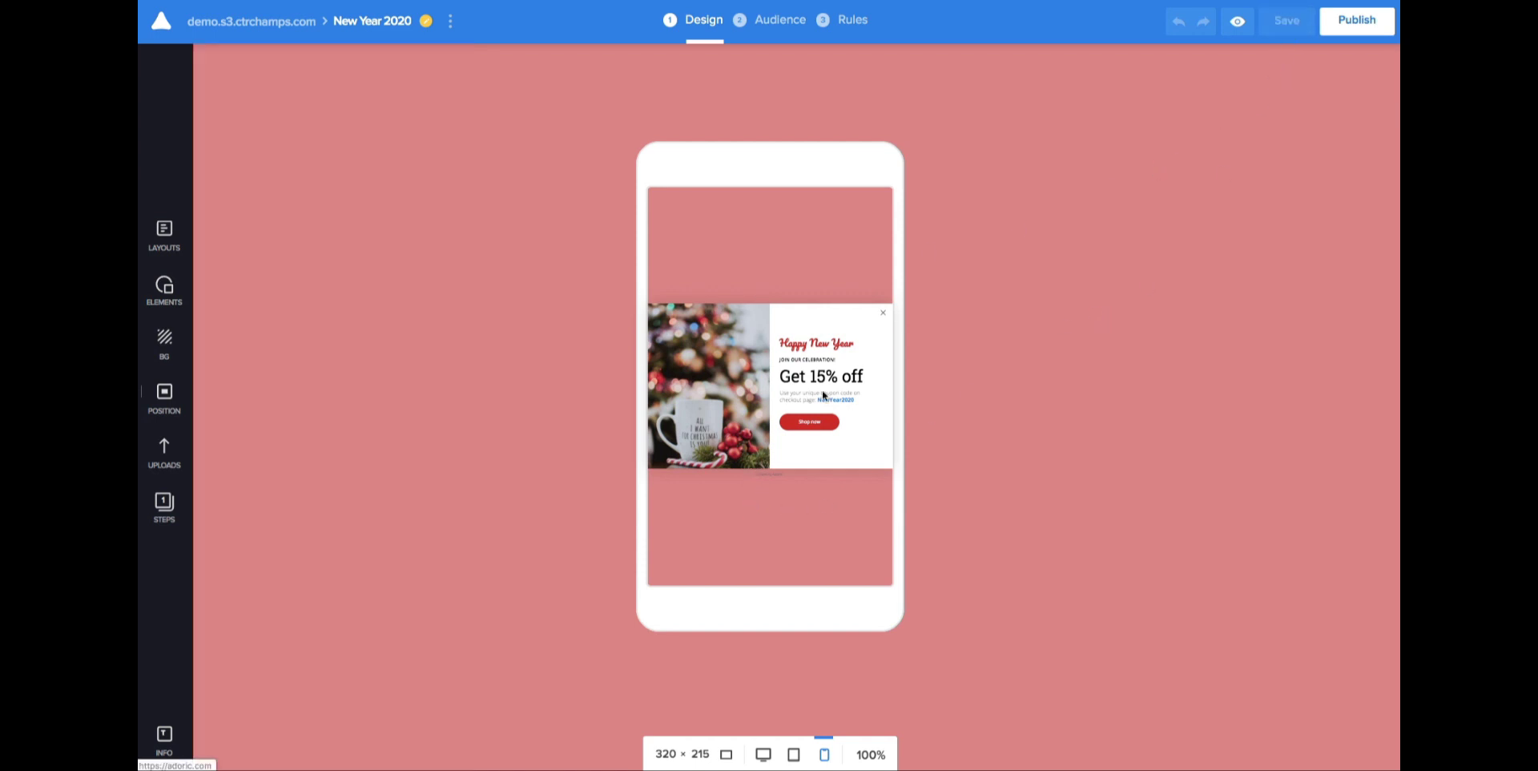
Step: Resize the mobile popup to 340 wide by 400 high
double_click(663, 754)
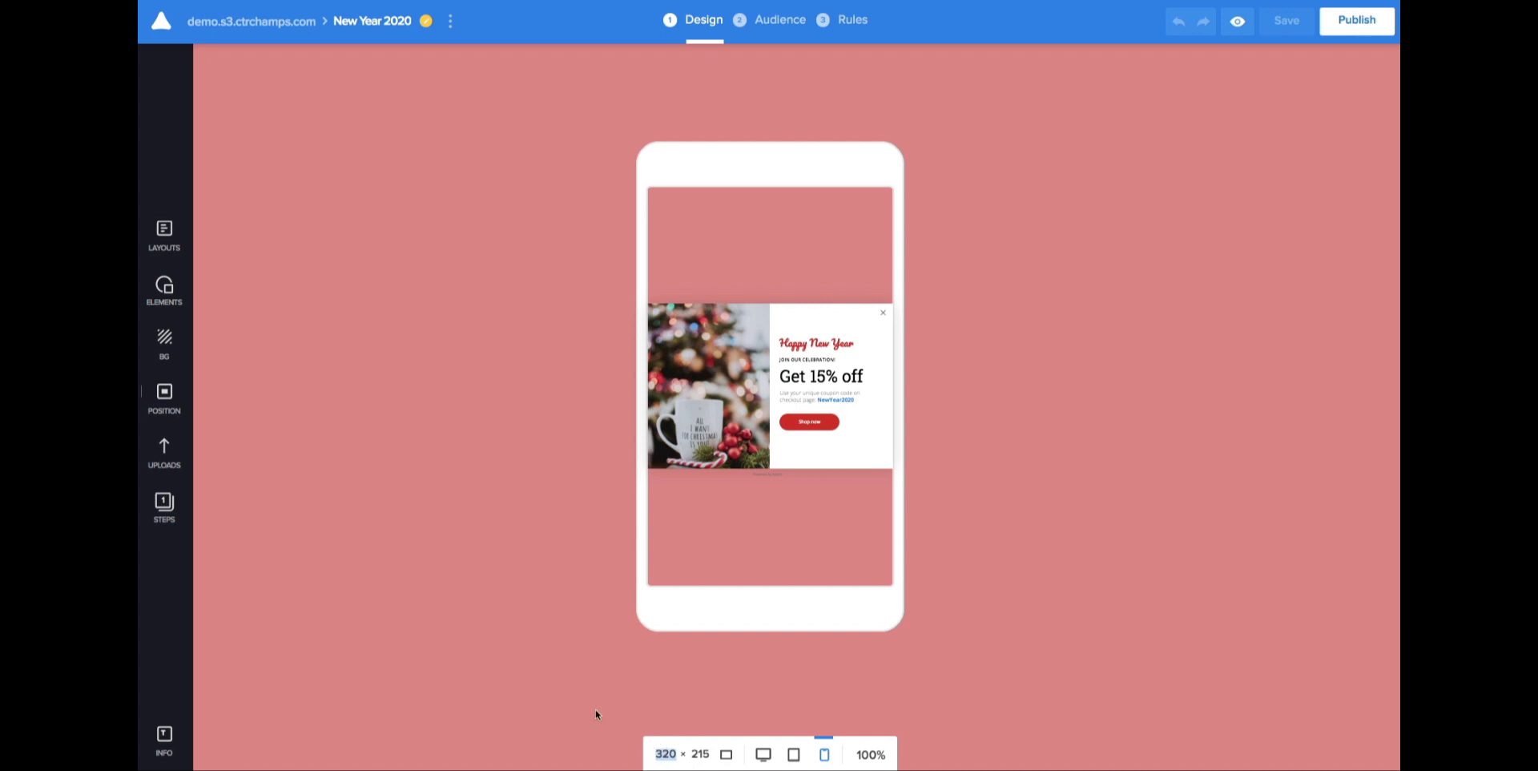
text(340)
key(Return)
double_click(705, 752)
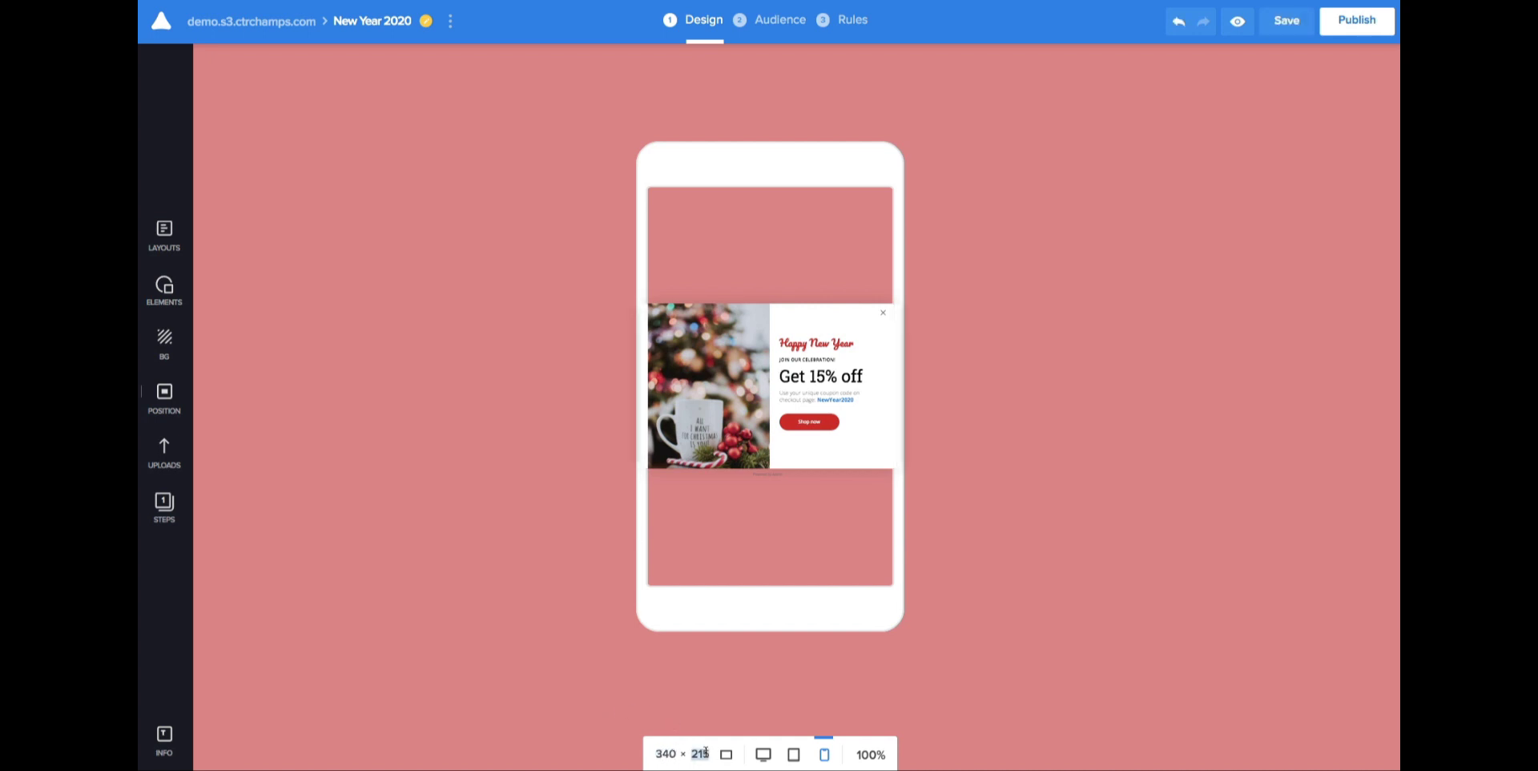
text(400)
key(Return)
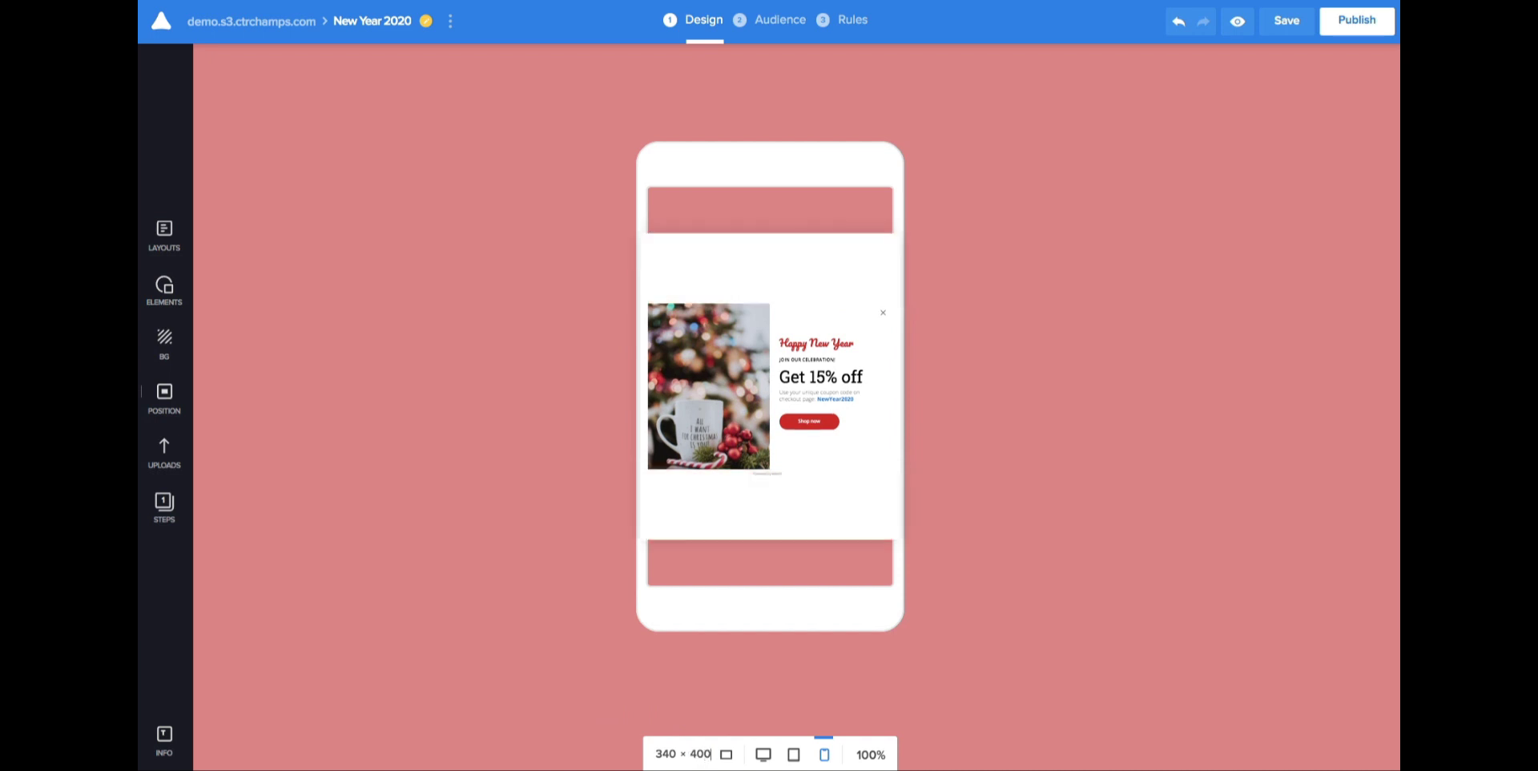
Step: Move the photo off the mobile popup to one side, and enlarge the text, button and close icon group and park it on the other
drag(679, 349, 532, 248)
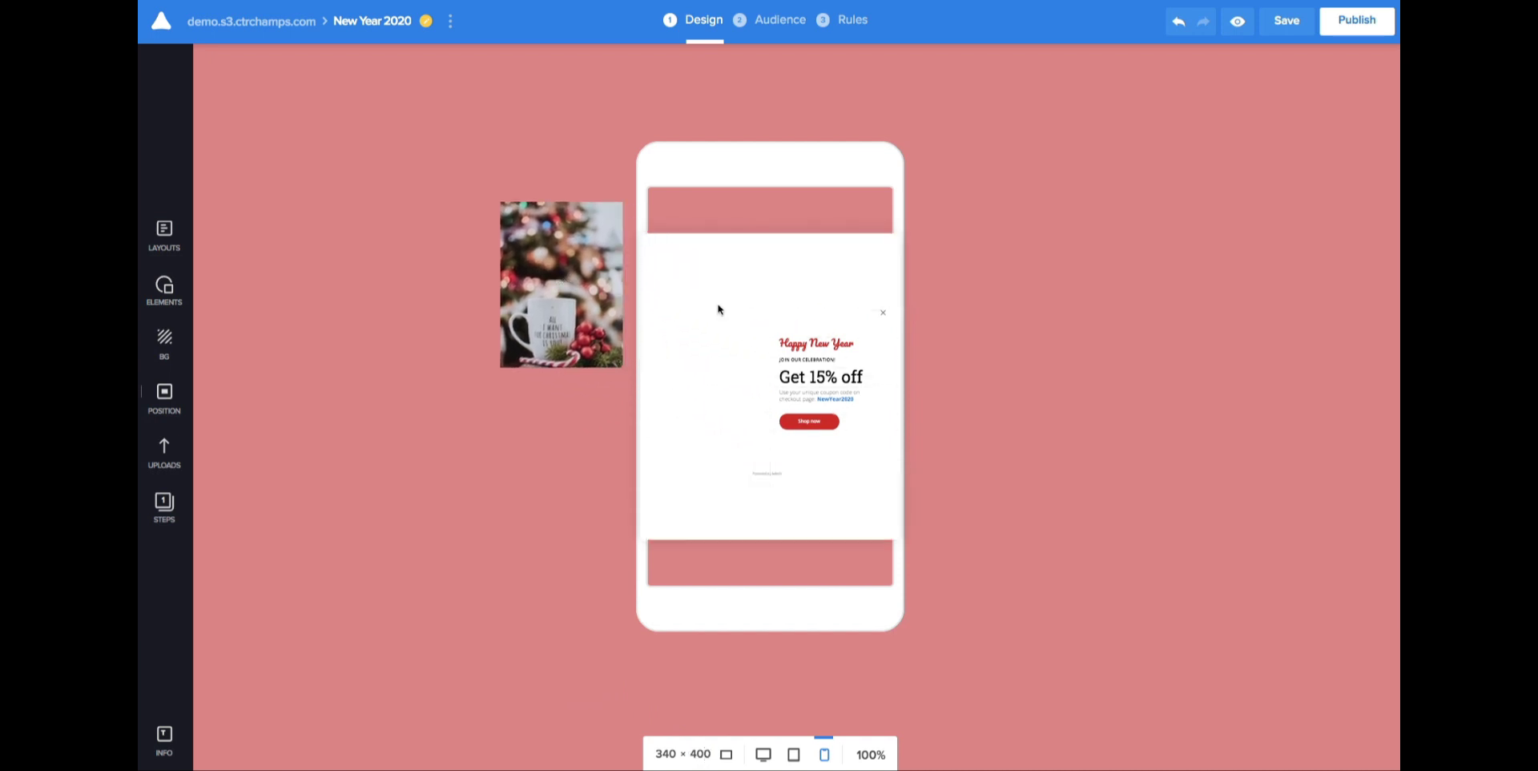
drag(768, 299, 914, 447)
click(741, 284)
drag(778, 310, 696, 271)
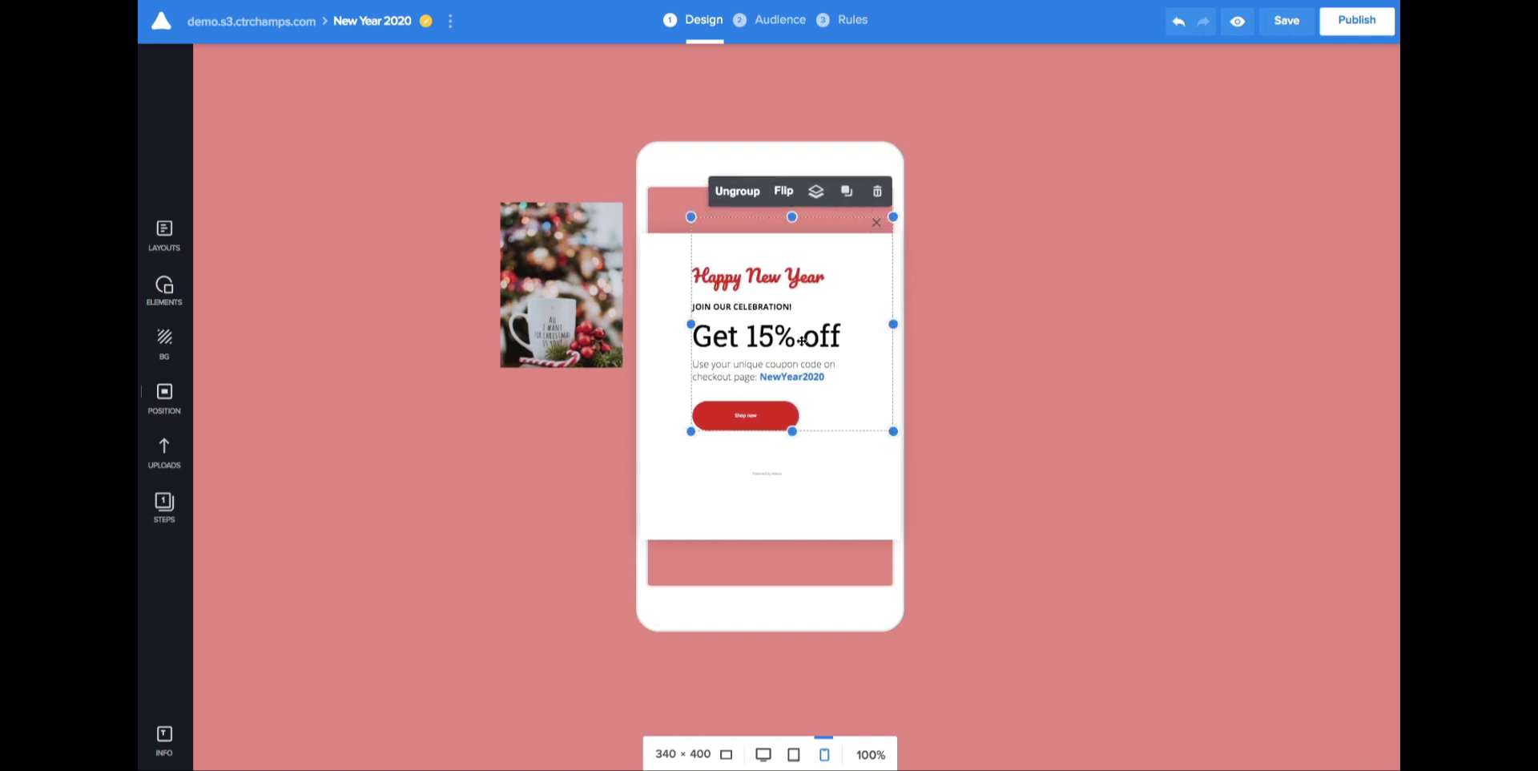
drag(753, 336, 992, 411)
Step: Move the Christmas photo back onto the mobile popup and enlarge it to cover the popup's full width
click(607, 323)
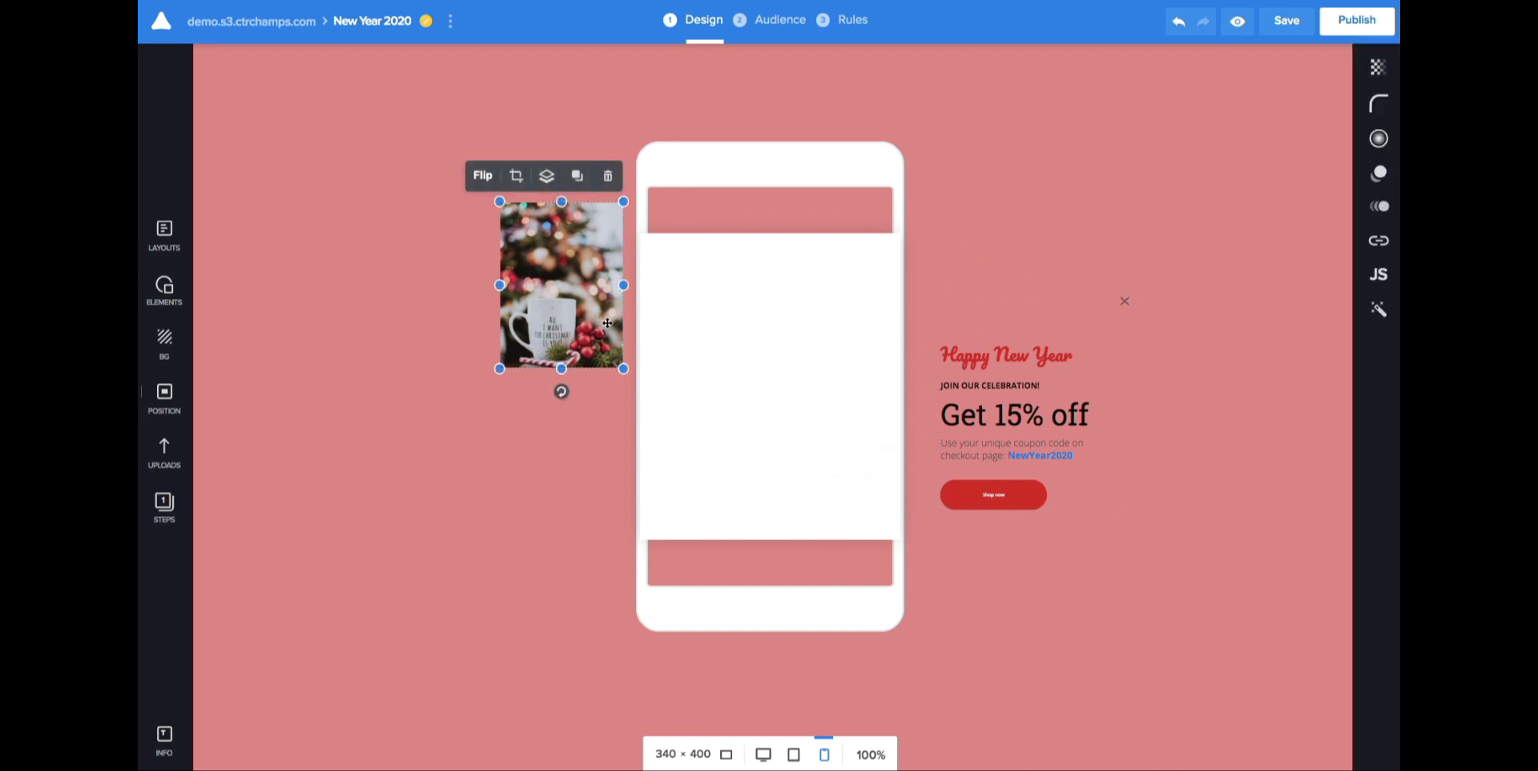
drag(576, 301, 716, 342)
drag(762, 407, 817, 453)
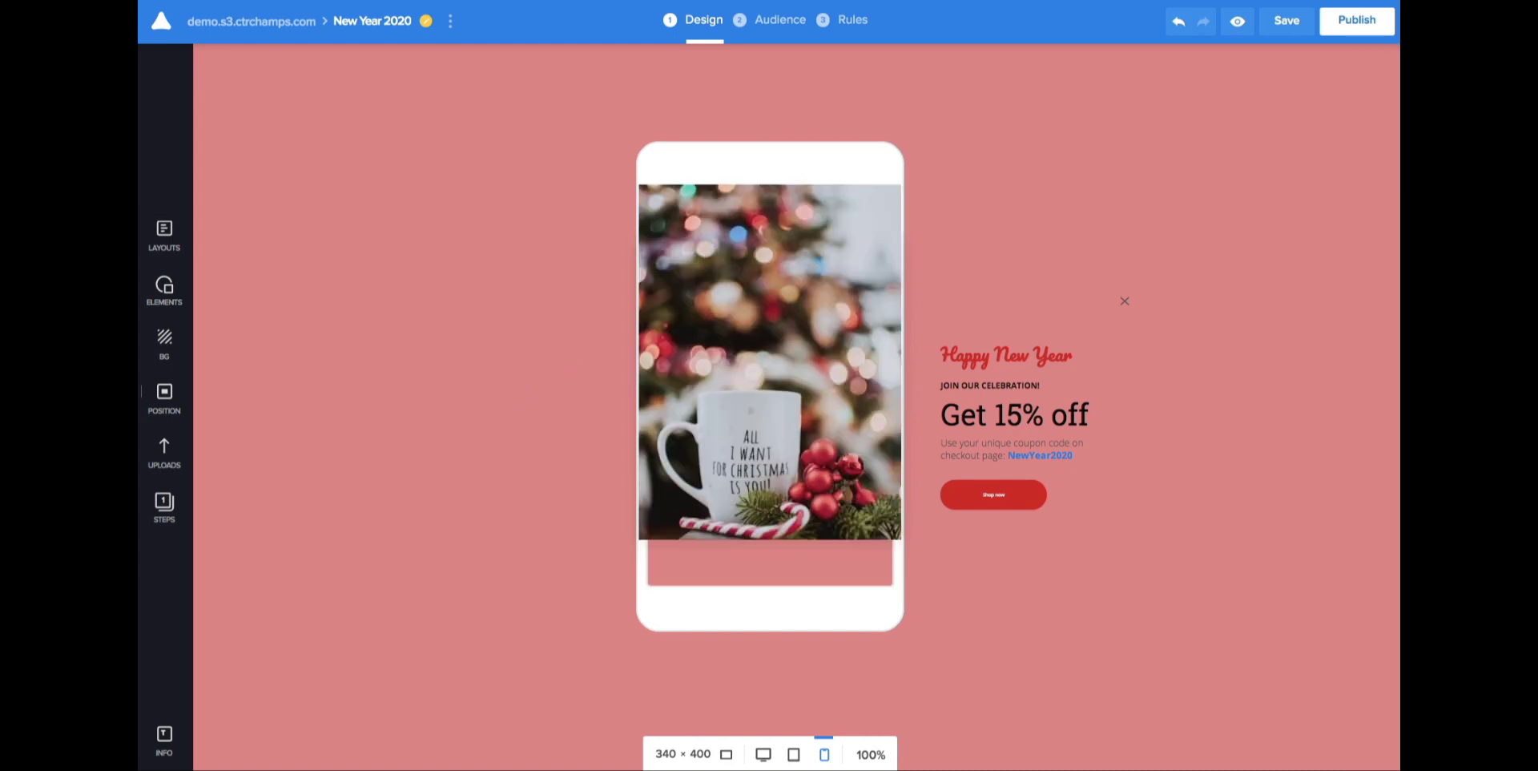
Step: Add a square shape over the photo in the mobile popup and colour it white (#ffffff)
click(164, 288)
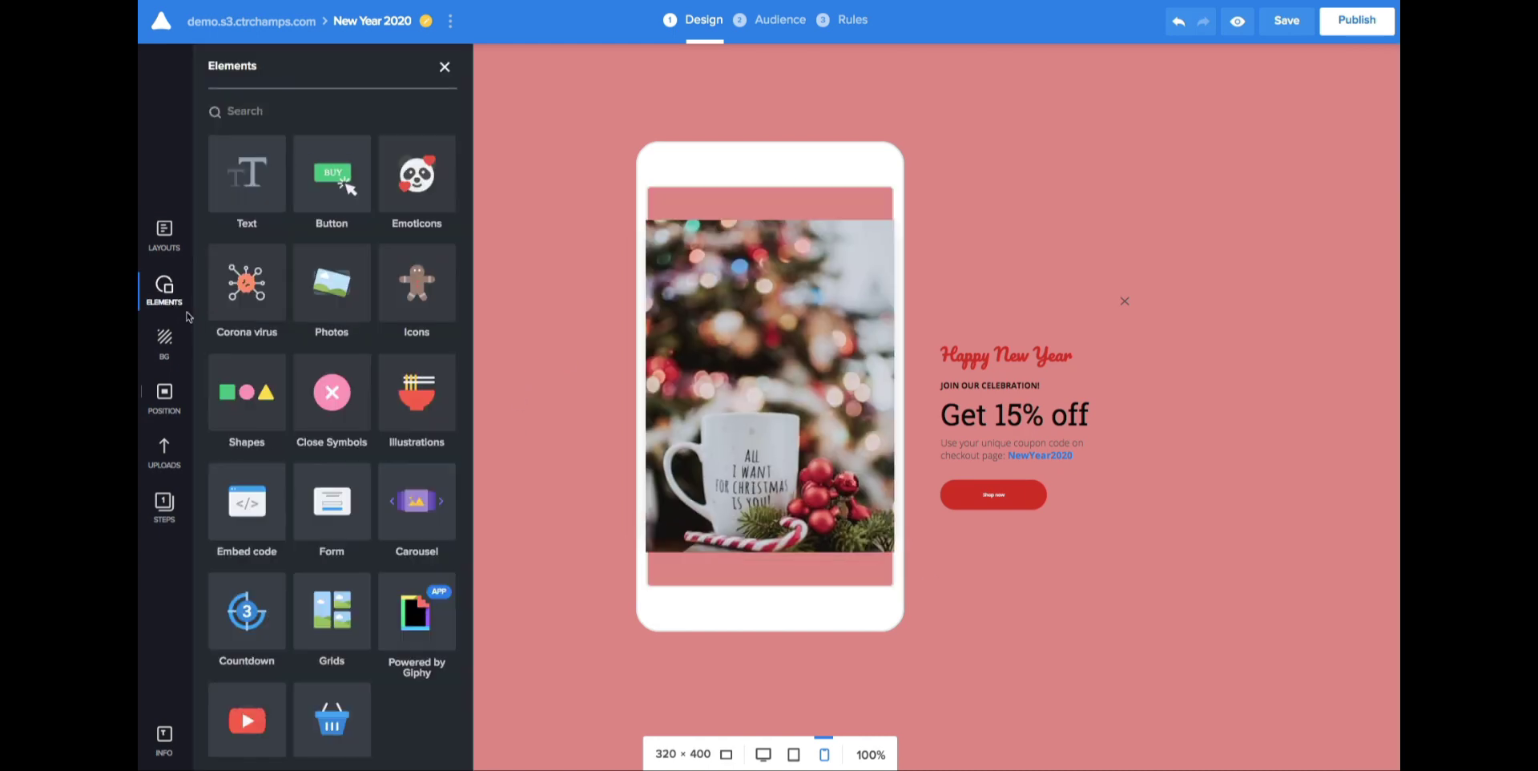
click(256, 411)
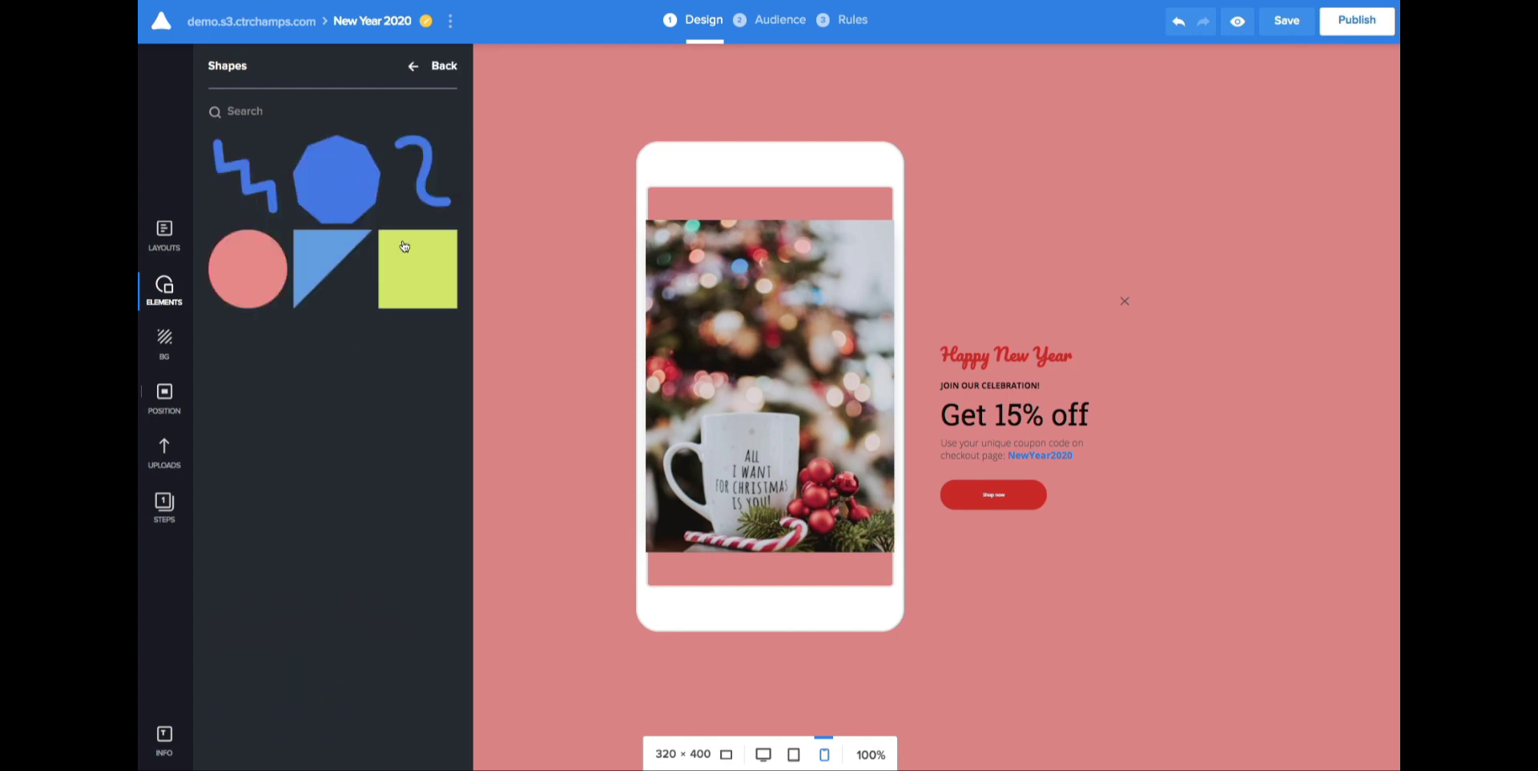
drag(728, 326, 786, 340)
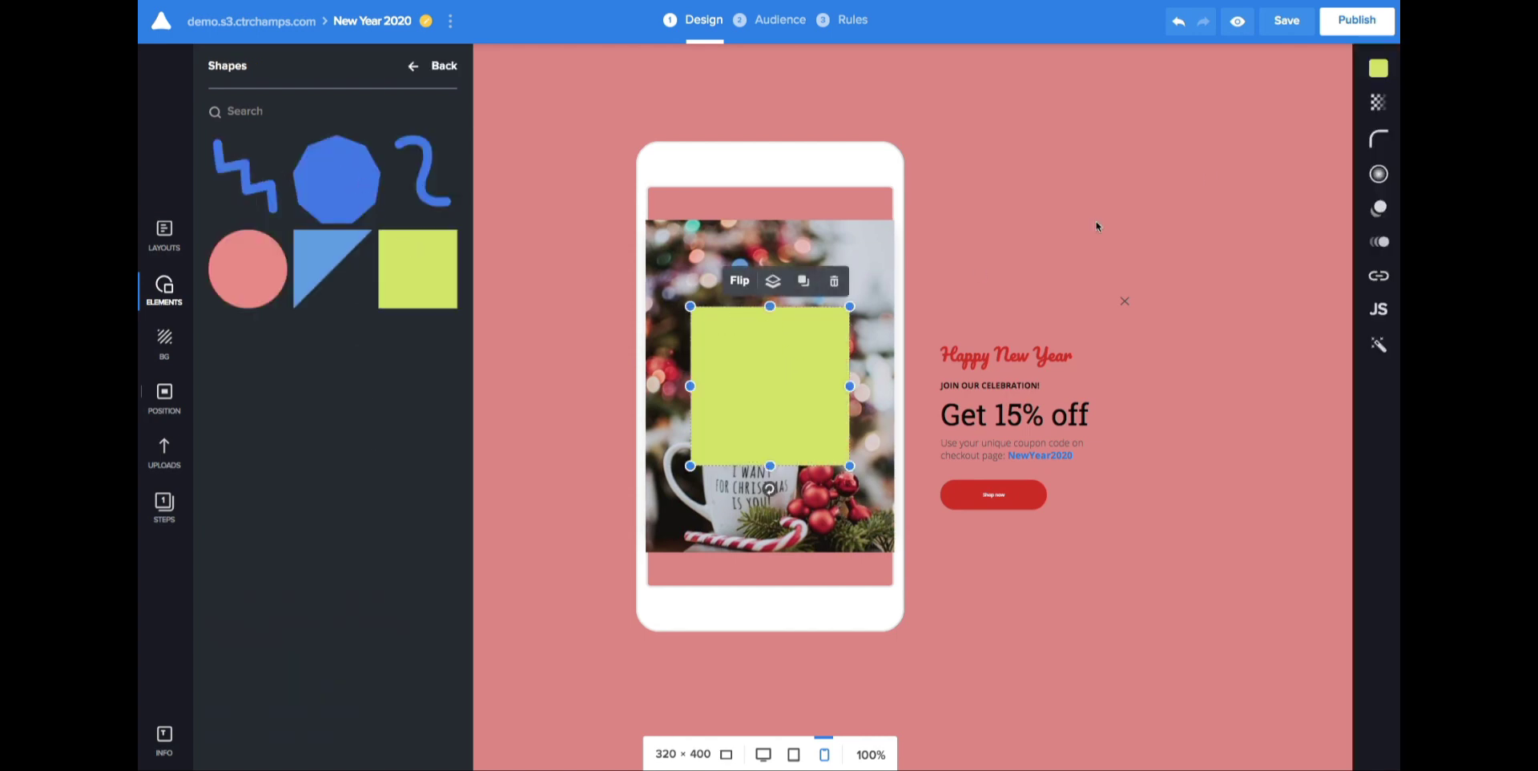
click(1378, 68)
click(1308, 261)
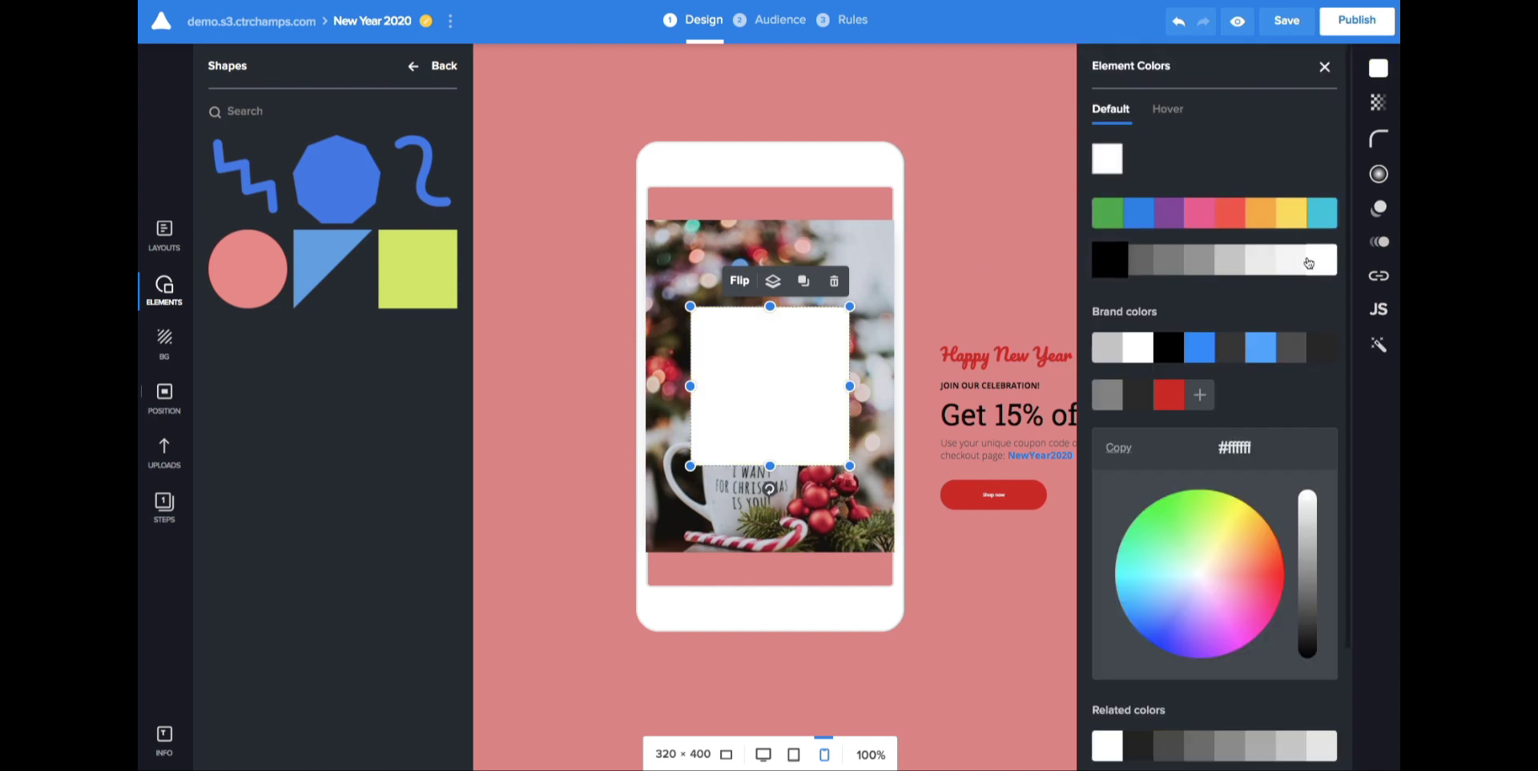
Step: Lower the white square's opacity to 69
click(975, 189)
click(793, 358)
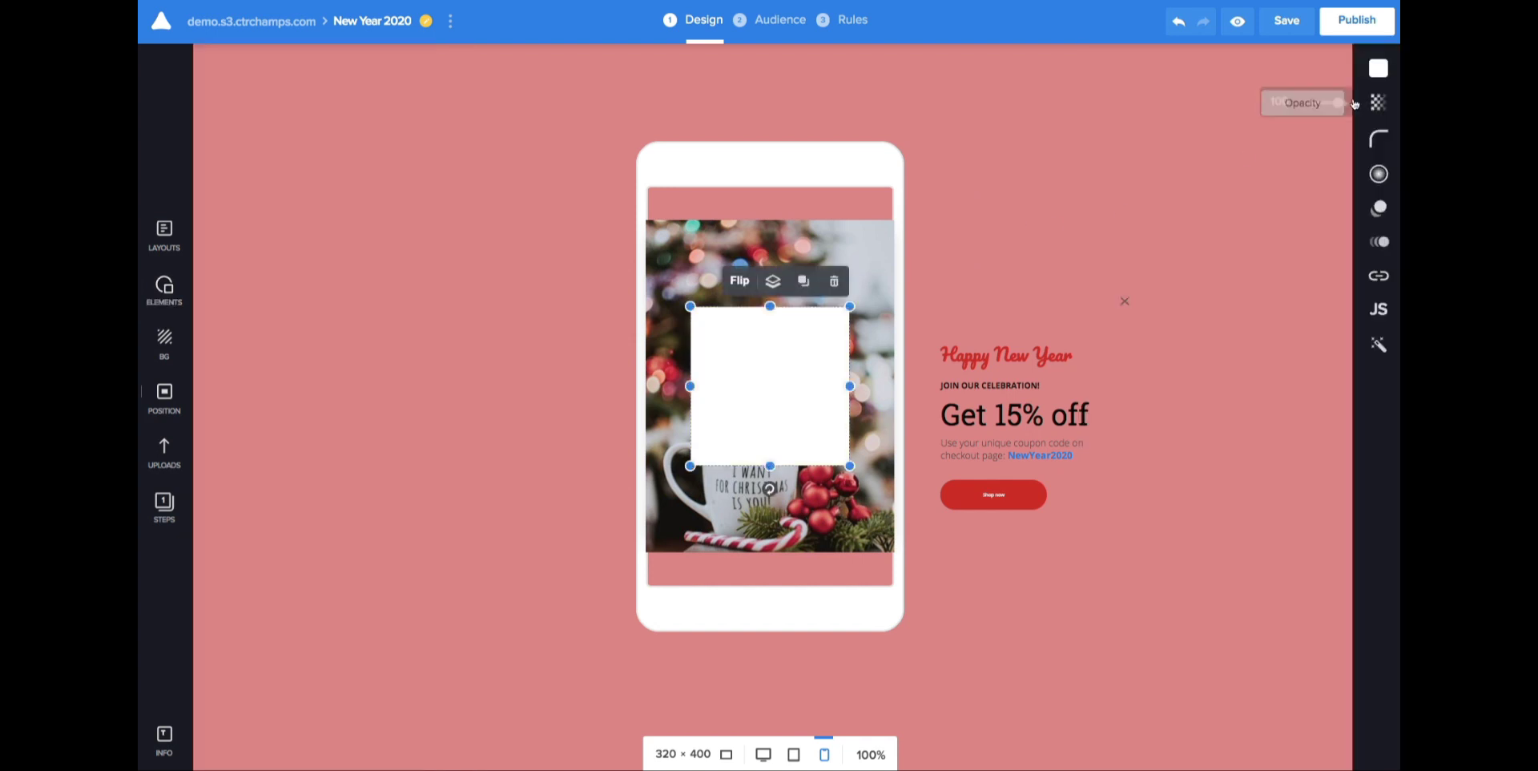
click(1356, 103)
drag(1336, 103, 1300, 116)
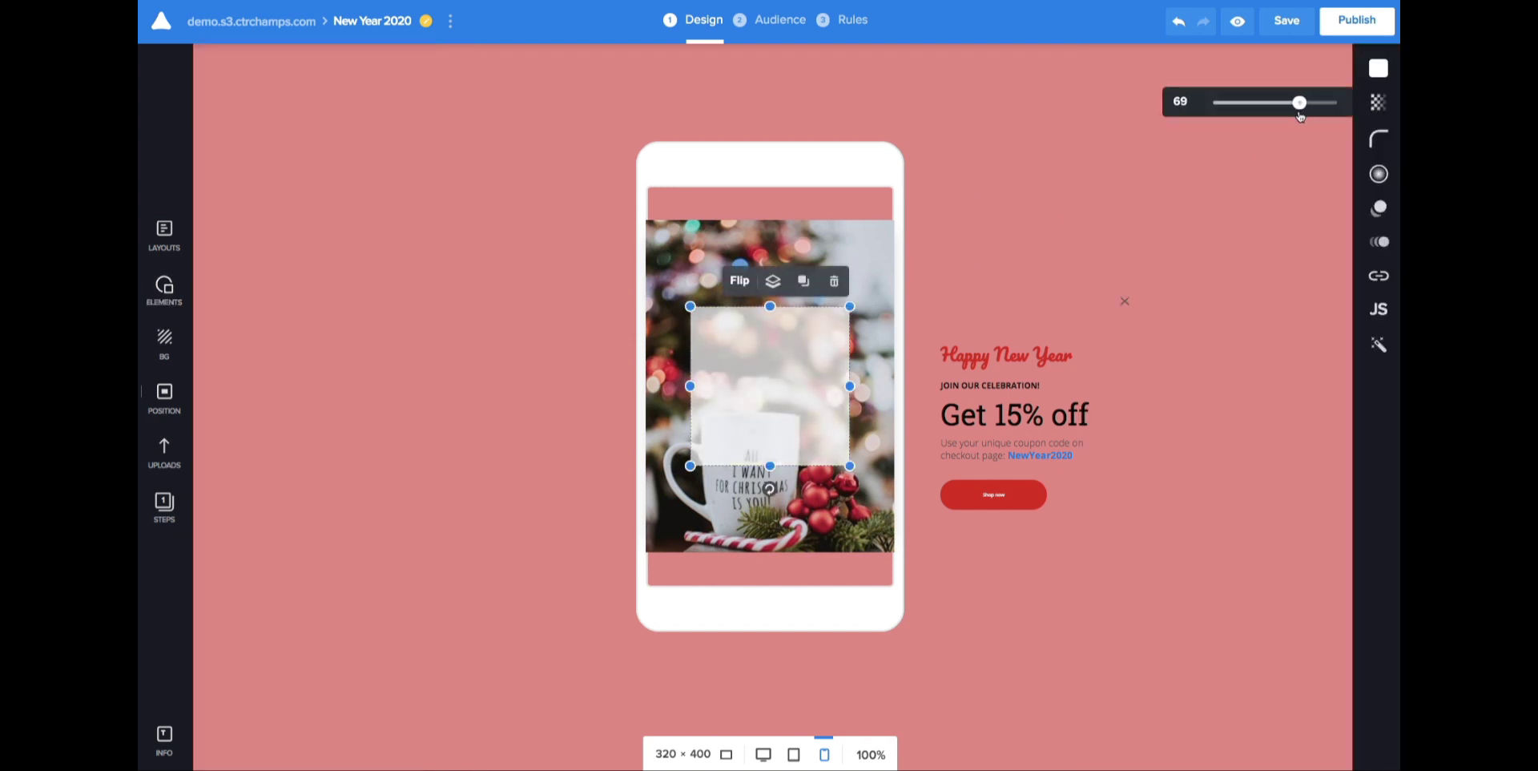
Step: Resize the translucent white square into a panel about 300 wide covering the upper part of the photo above the mug
drag(770, 306, 770, 250)
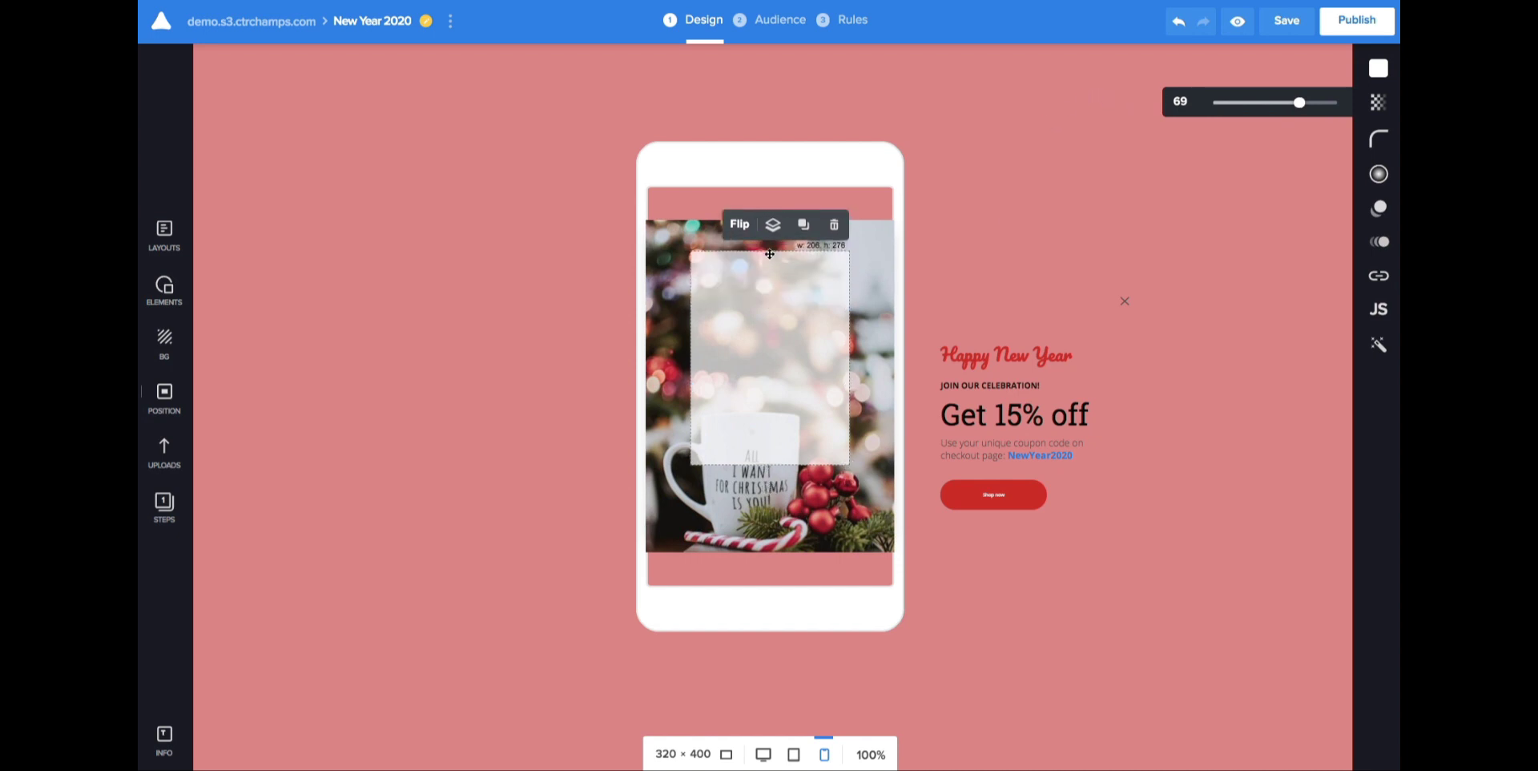
drag(850, 357, 873, 362)
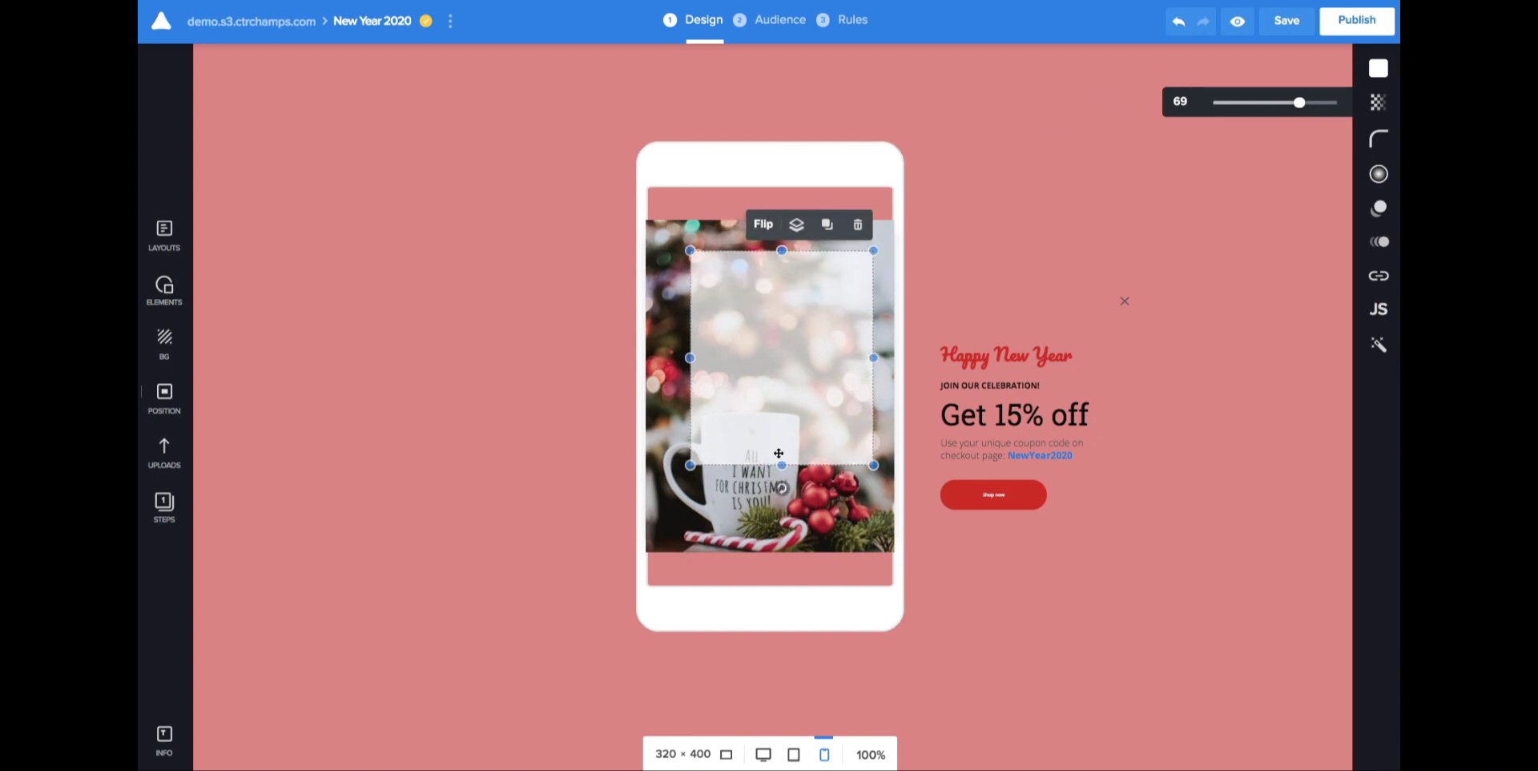
drag(781, 464, 783, 391)
drag(691, 320, 656, 319)
drag(873, 320, 887, 319)
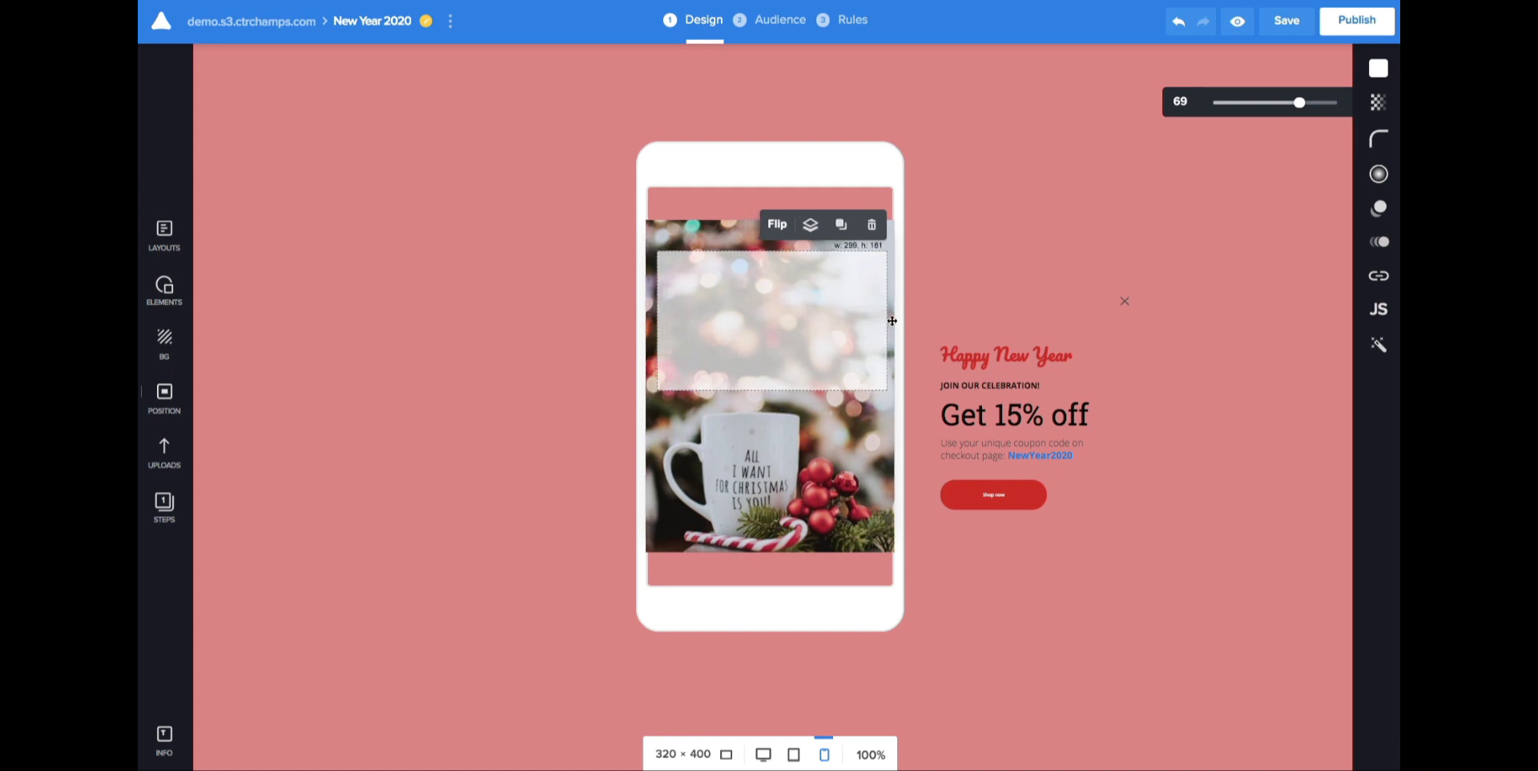
drag(768, 251, 773, 237)
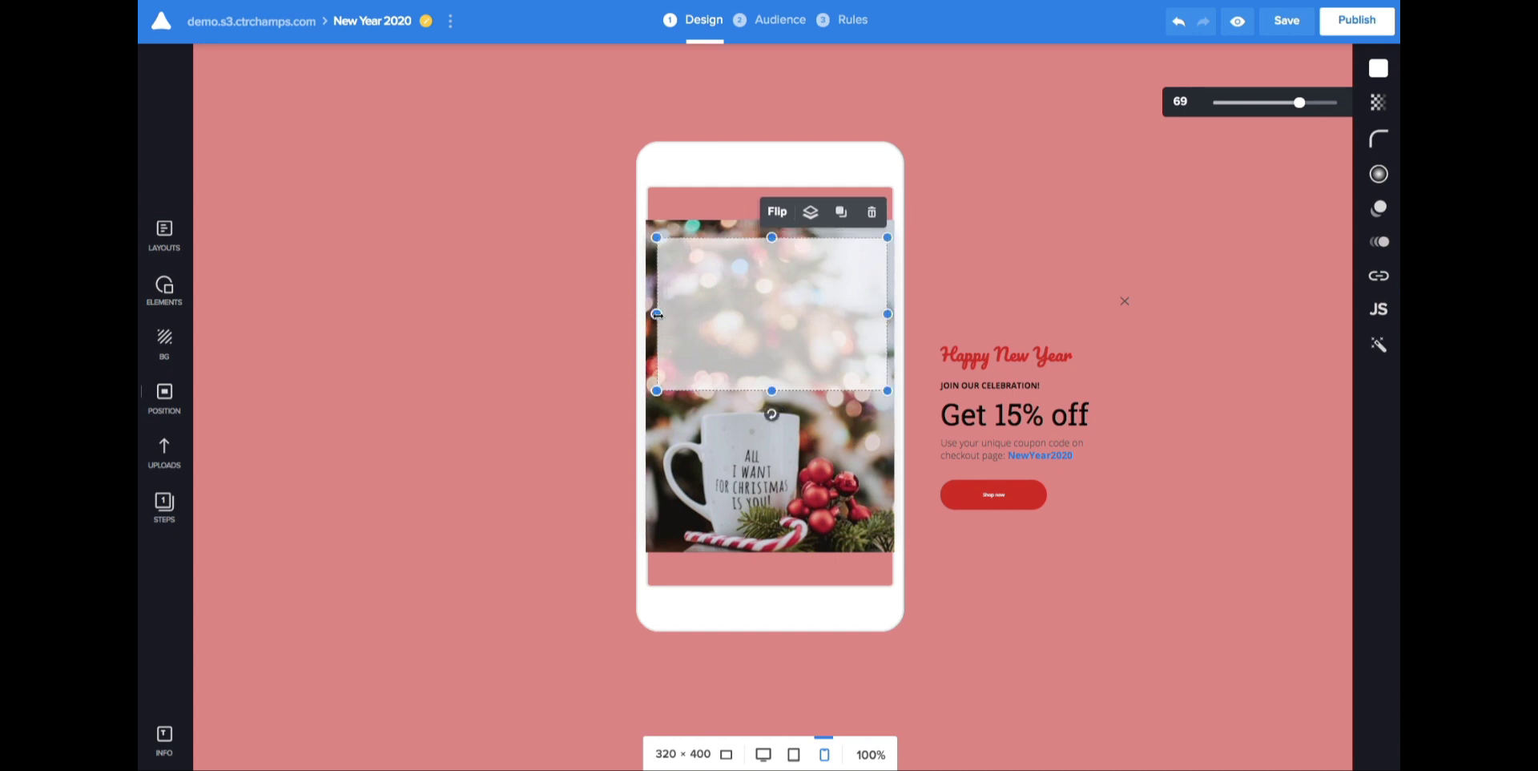
drag(658, 316, 655, 311)
drag(771, 237, 771, 229)
click(1037, 266)
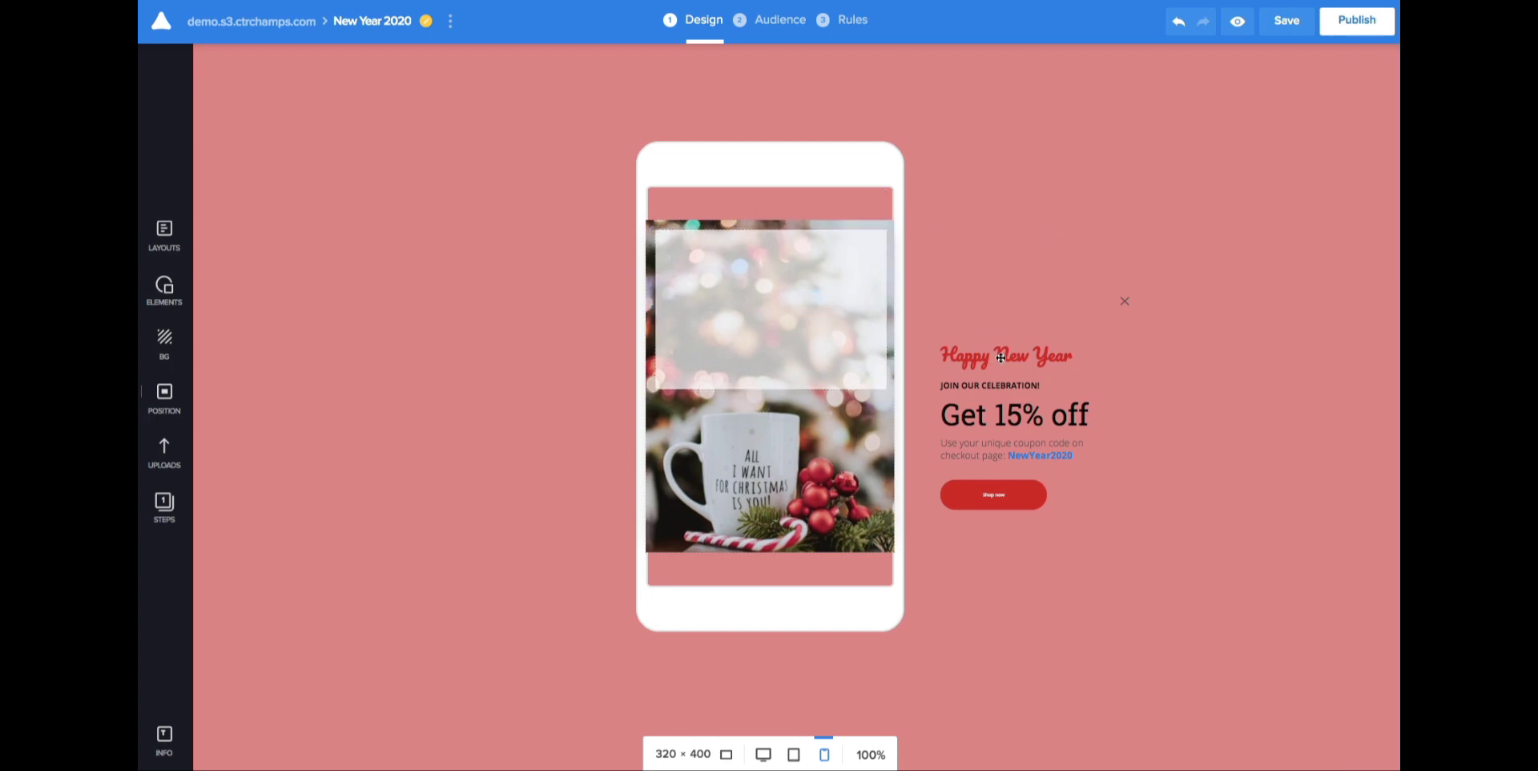
Step: Bring the text, button and close icon group to the front and move it onto the white panel
click(989, 342)
click(1065, 270)
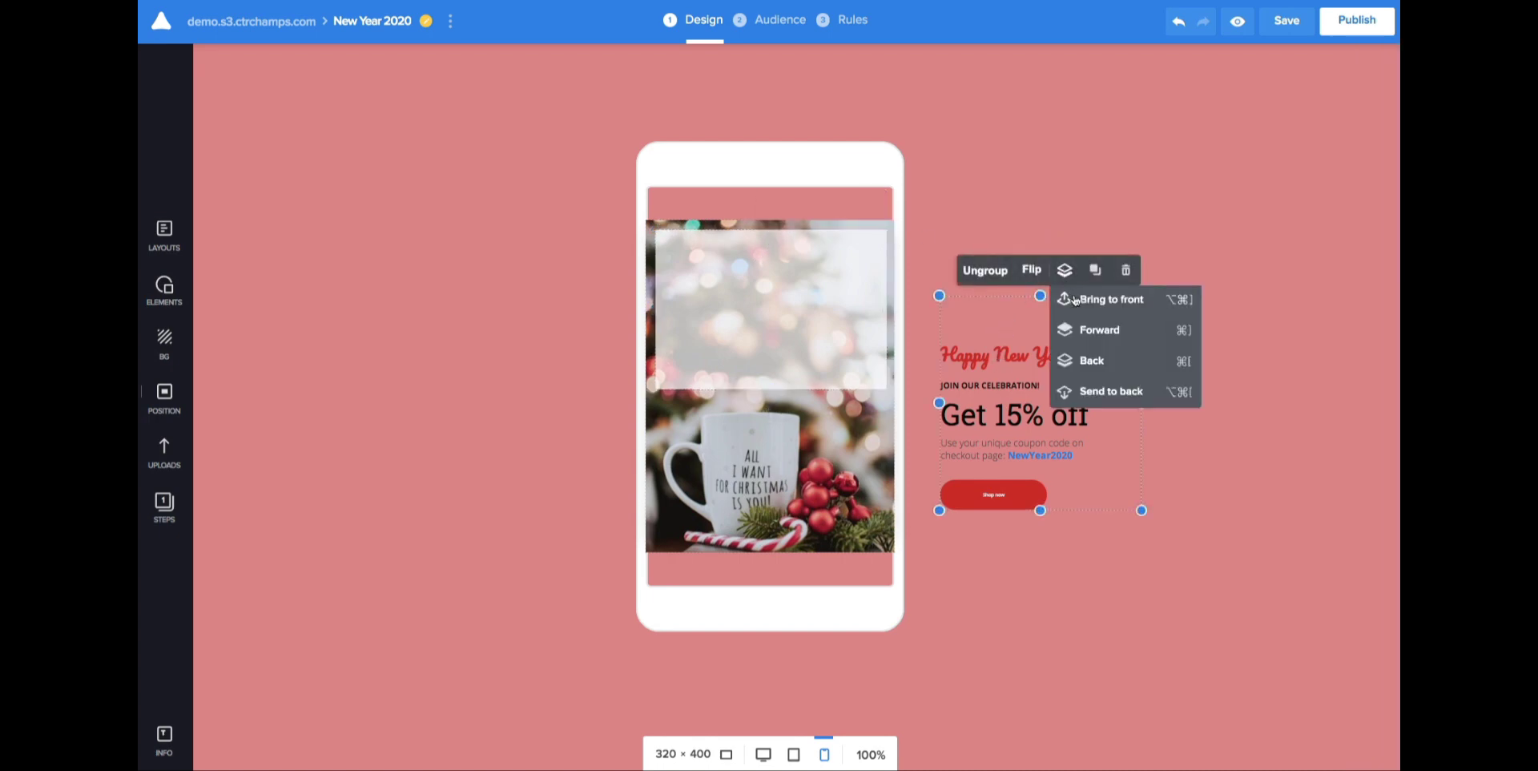
click(1123, 297)
drag(988, 363, 718, 311)
Step: Ungroup the text, button and close icon, and nudge the text lines slightly upward
click(809, 204)
click(1063, 324)
drag(725, 366, 725, 360)
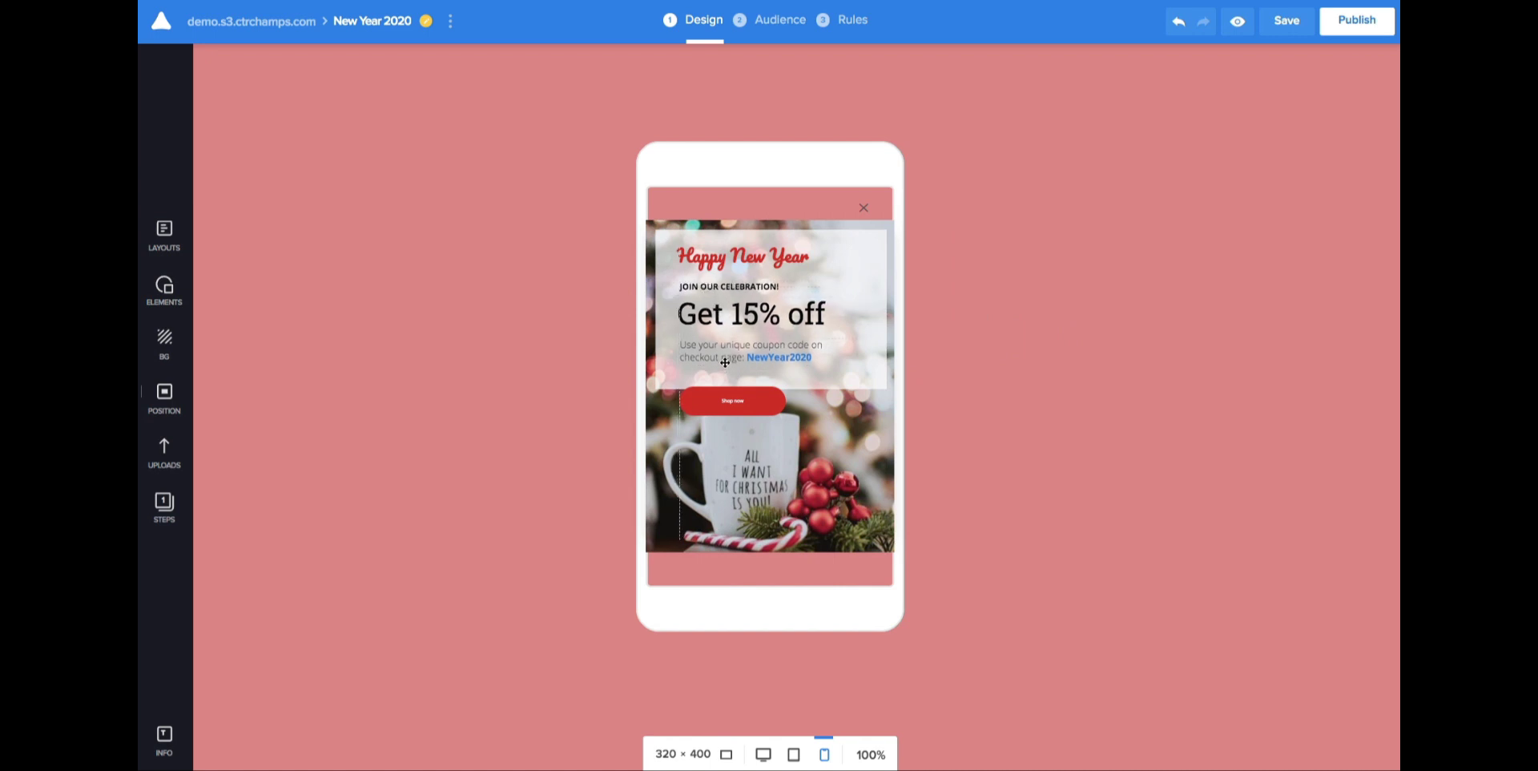
Step: Set the Shop now button's text size to 16 and move the button to the panel's lower right corner
click(732, 401)
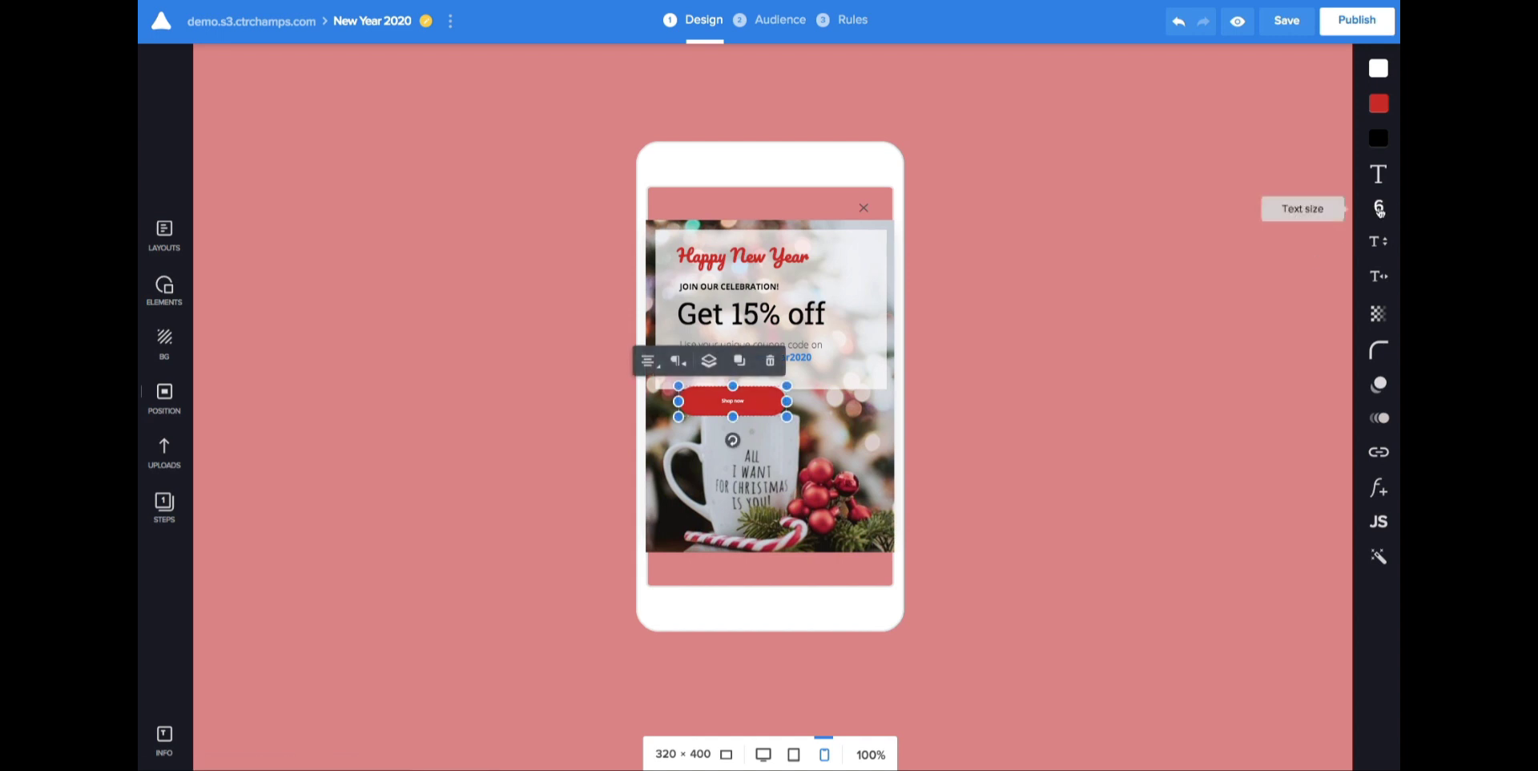
click(1379, 206)
click(1291, 304)
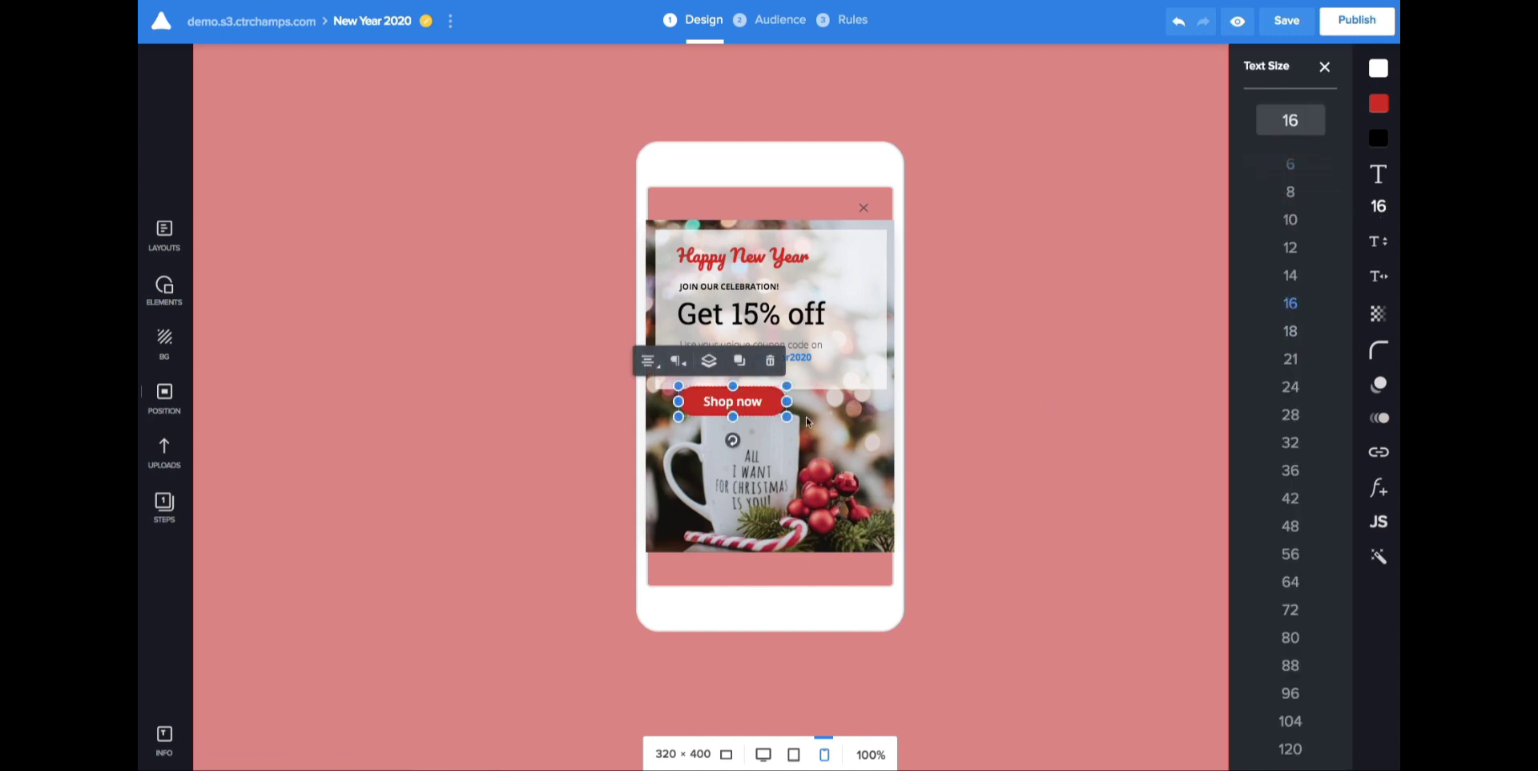
drag(746, 407, 843, 390)
Step: Shorten the coupon text to "Use coupon: NewYear2020" and nudge the line slightly upward
drag(719, 346, 718, 342)
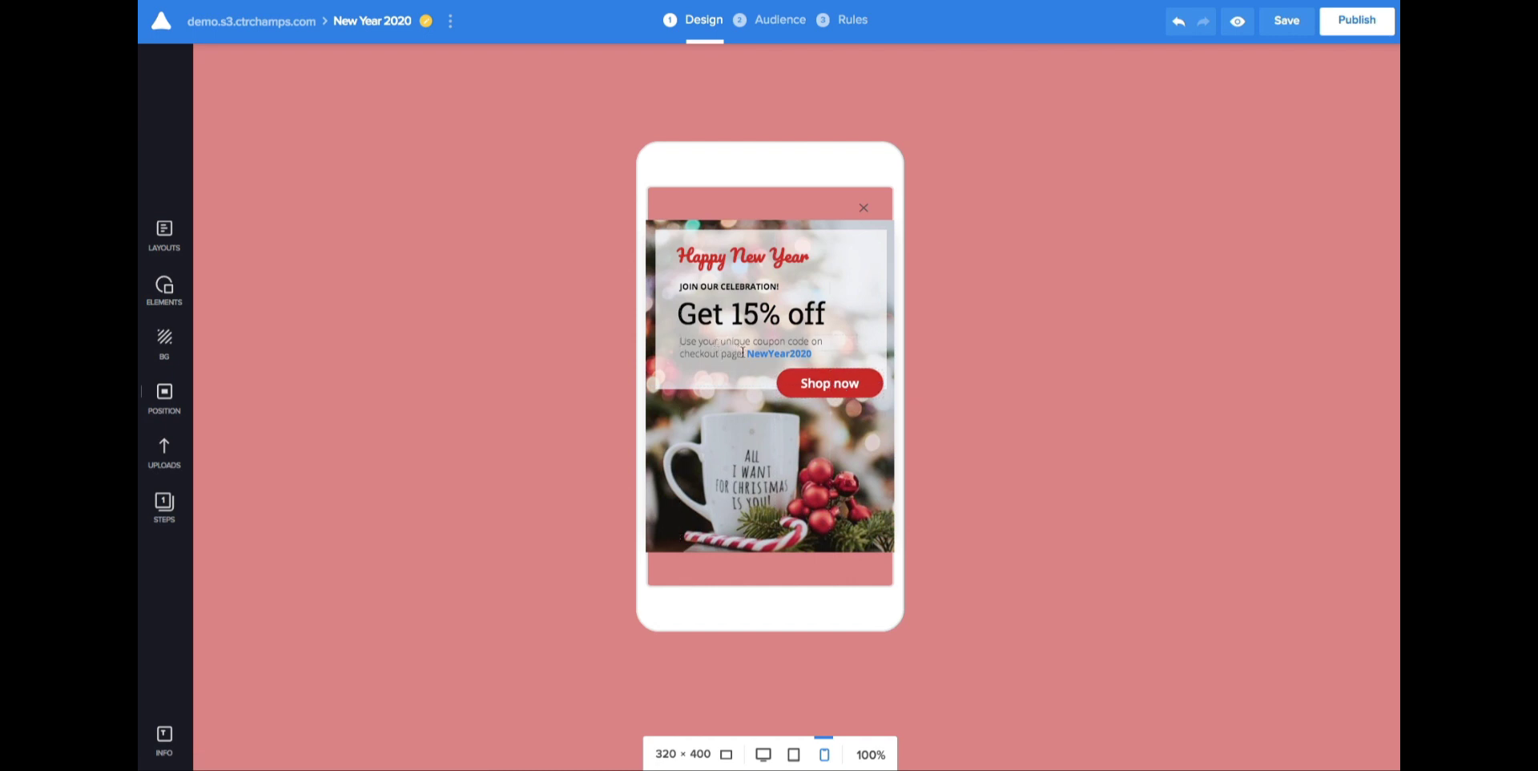
mouse_move(734, 353)
mouse_down()
mouse_move(709, 341)
mouse_move(754, 339)
mouse_up()
key(BackSpace)
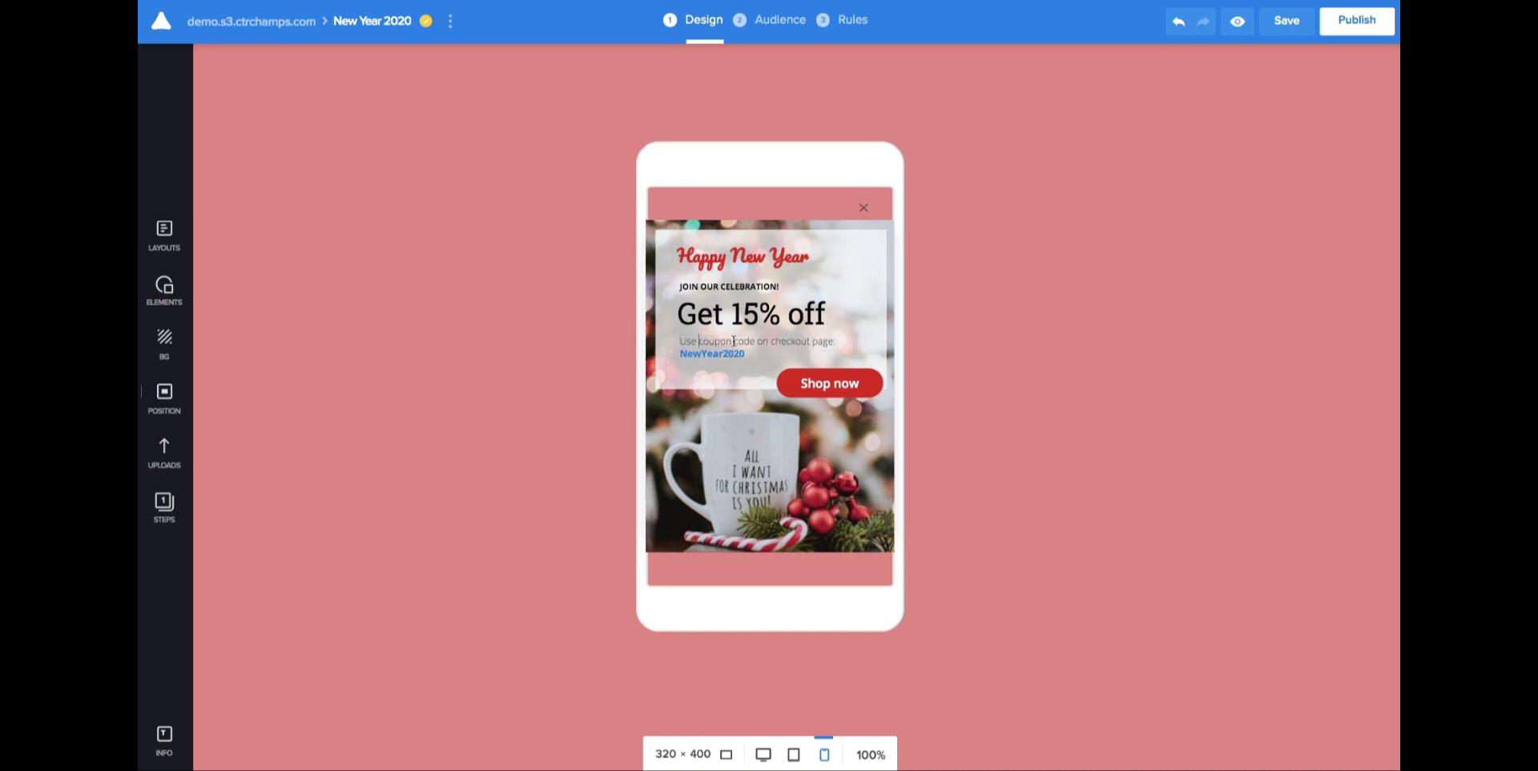
drag(733, 341, 849, 345)
key(BackSpace)
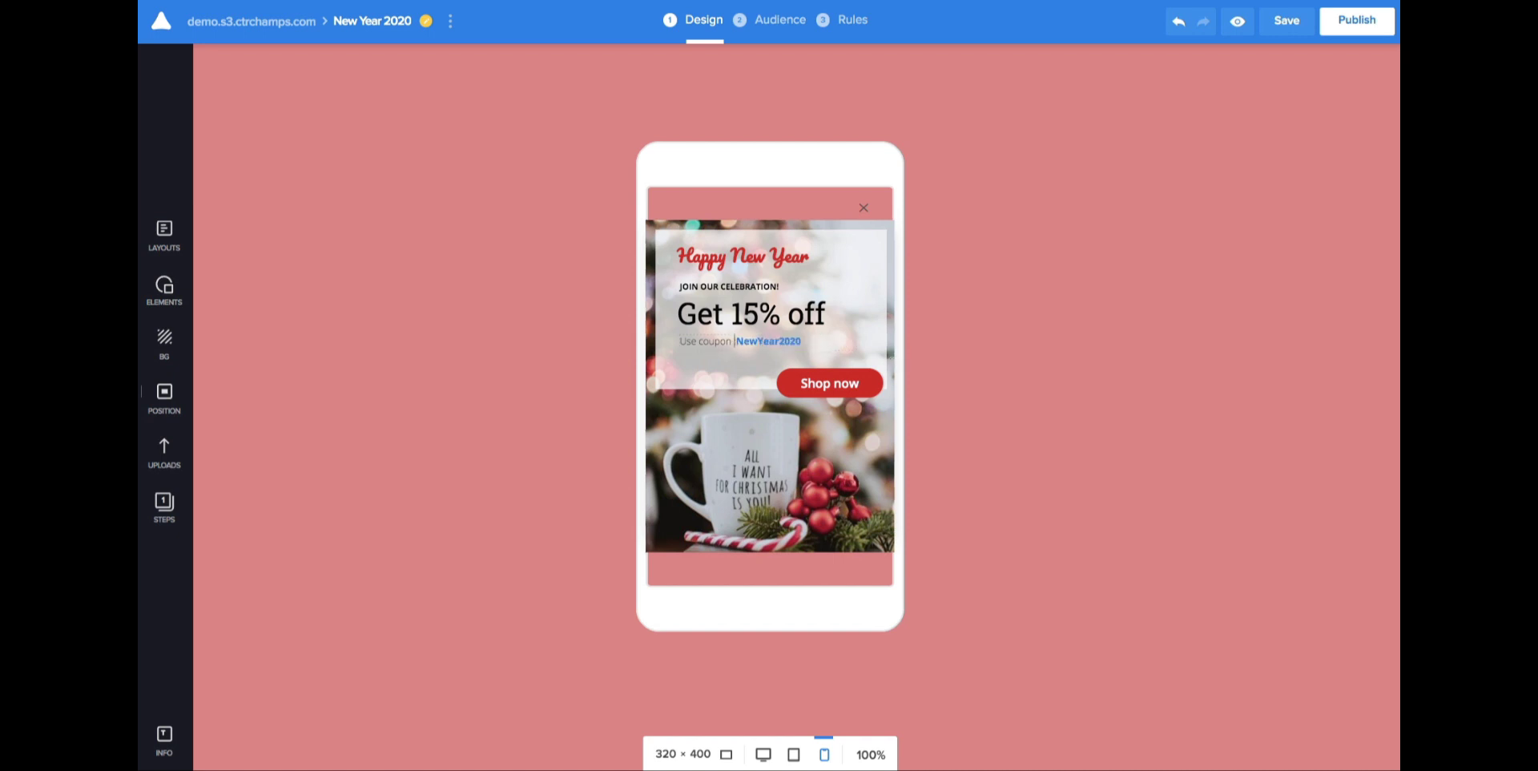
key(BackSpace)
text(:)
Step: Tighten the spacing between the text lines and place the Shop now button left-aligned under the coupon line
click(719, 286)
click(710, 316)
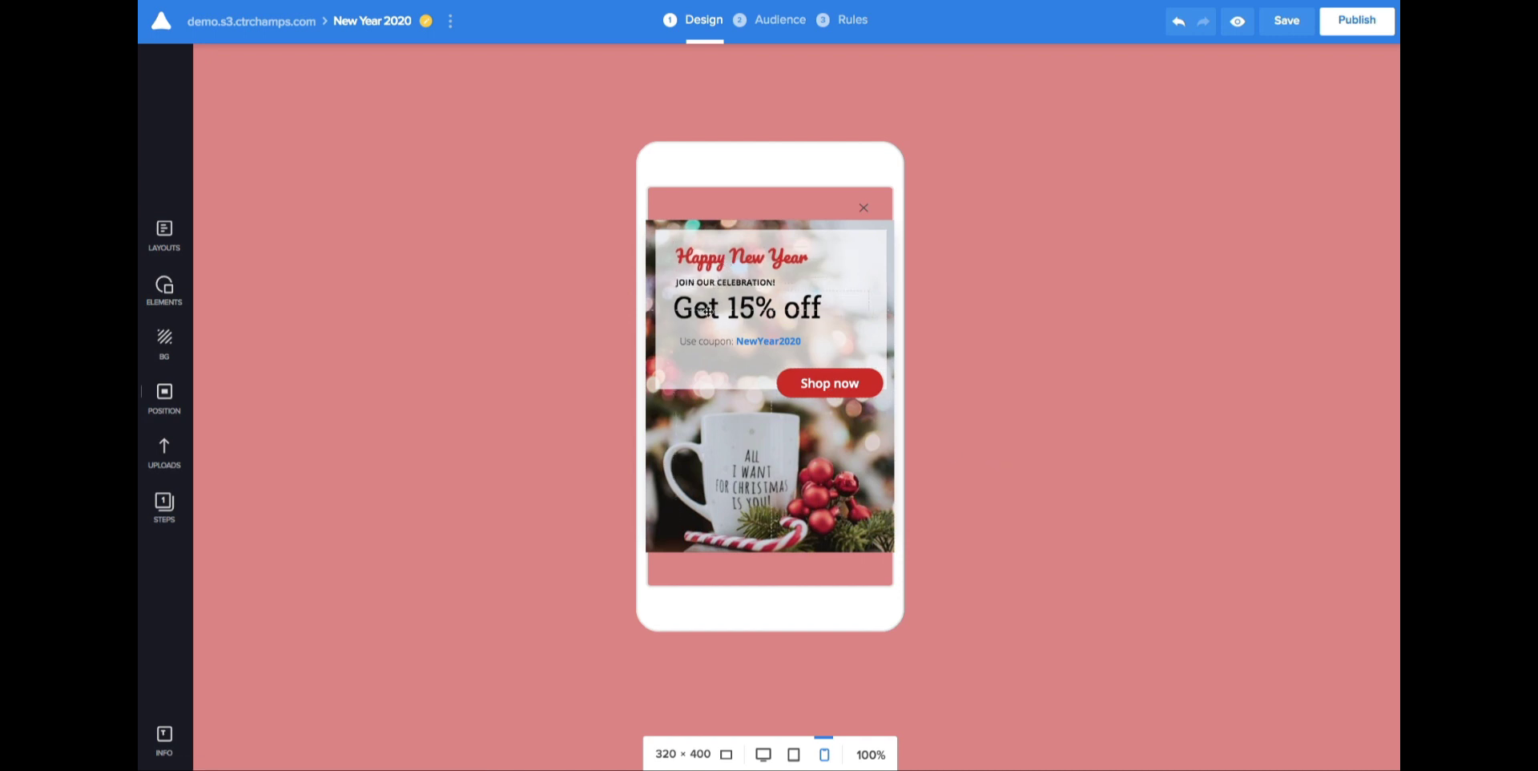
drag(707, 345, 702, 338)
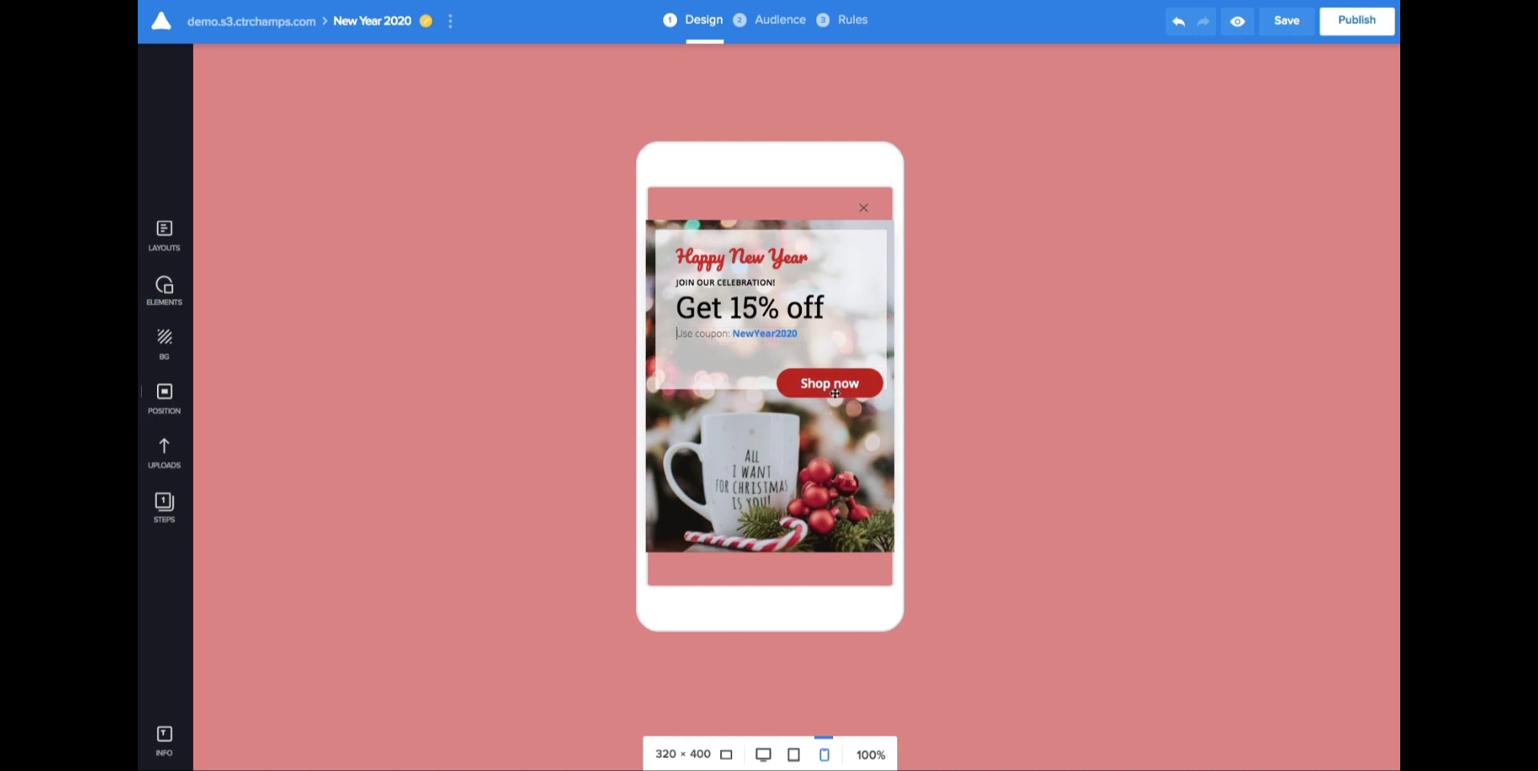
drag(830, 383, 728, 362)
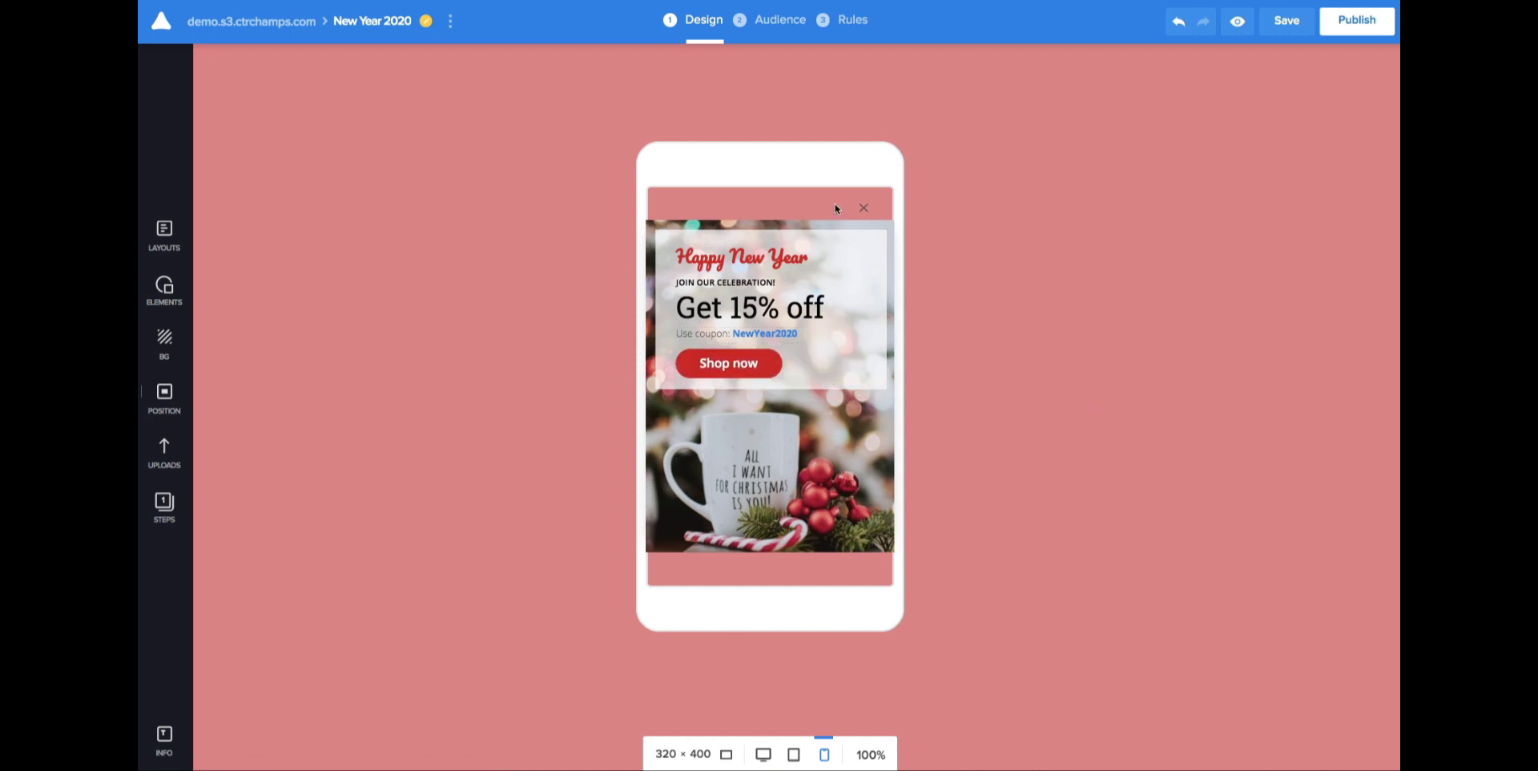
Step: Move the close icon into the white panel's upper right corner and enlarge it
click(874, 238)
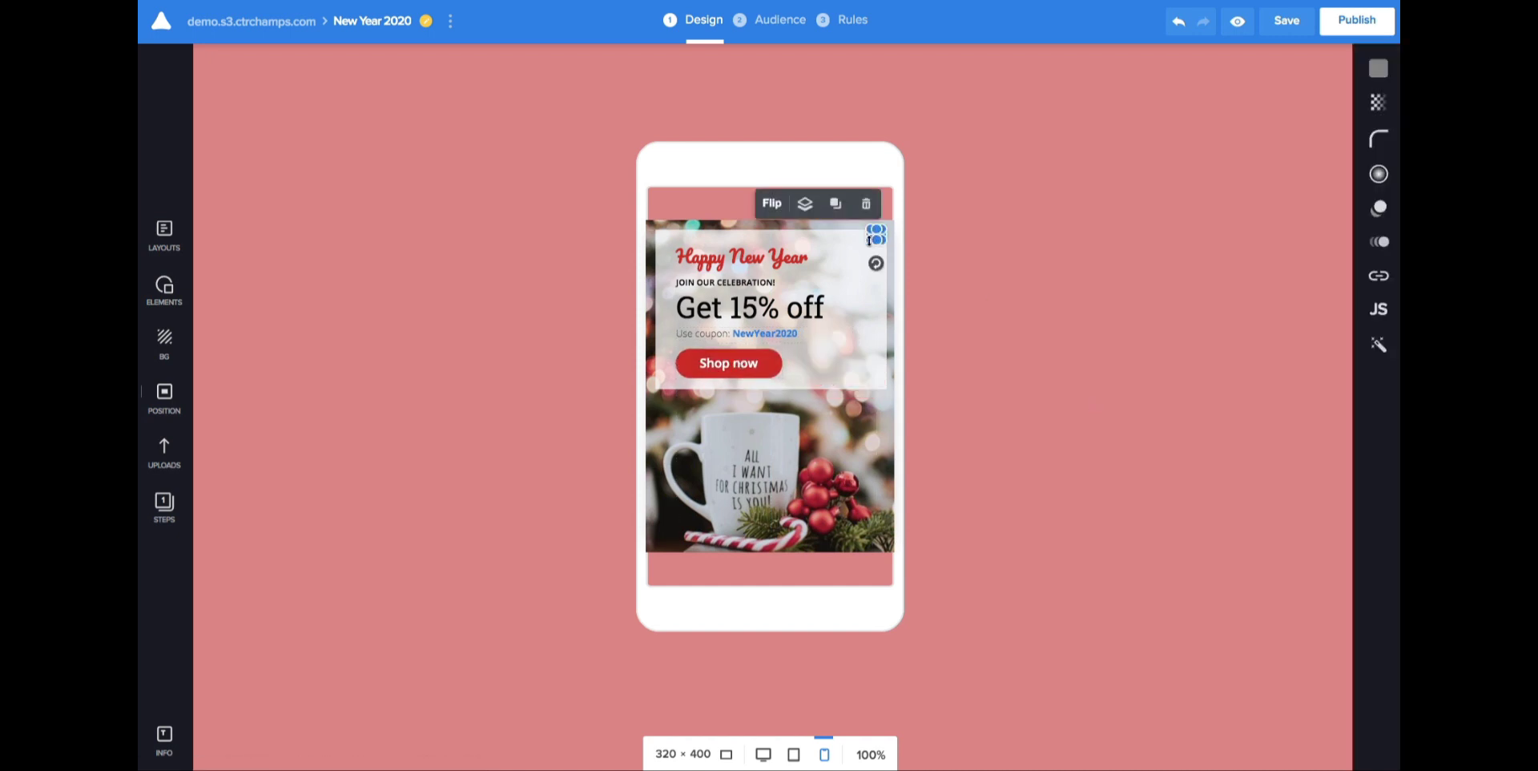
click(953, 257)
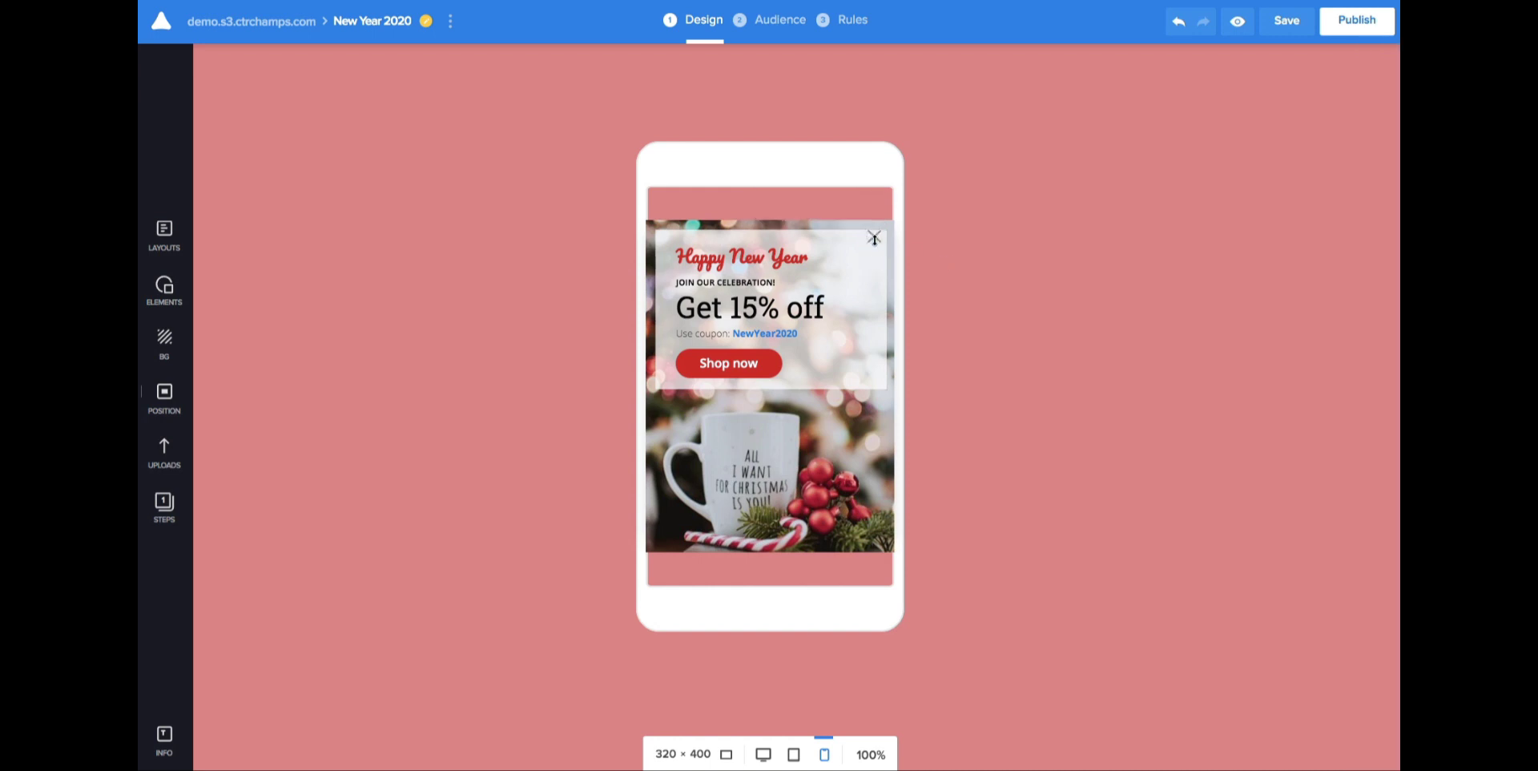
click(875, 241)
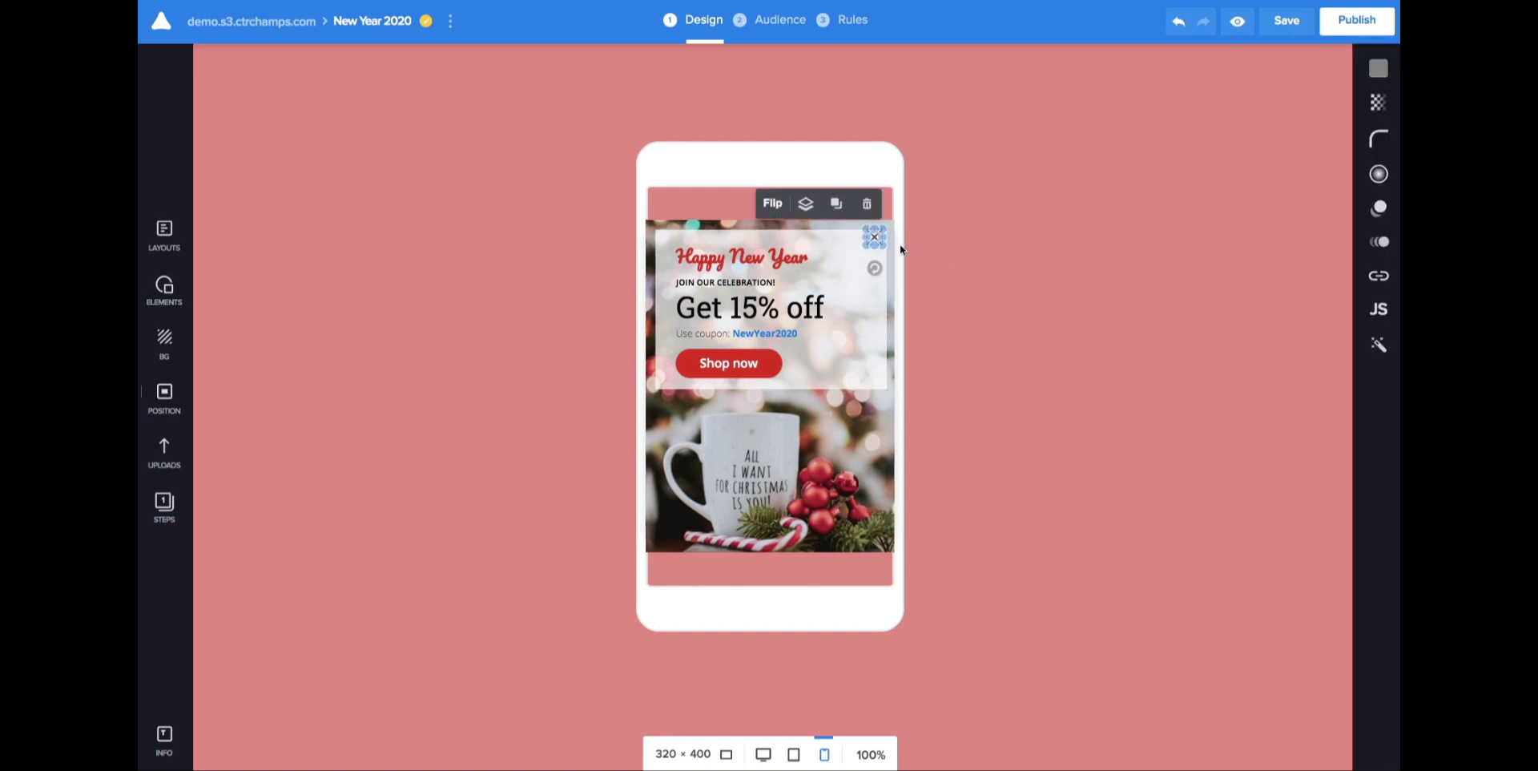
drag(874, 238, 876, 240)
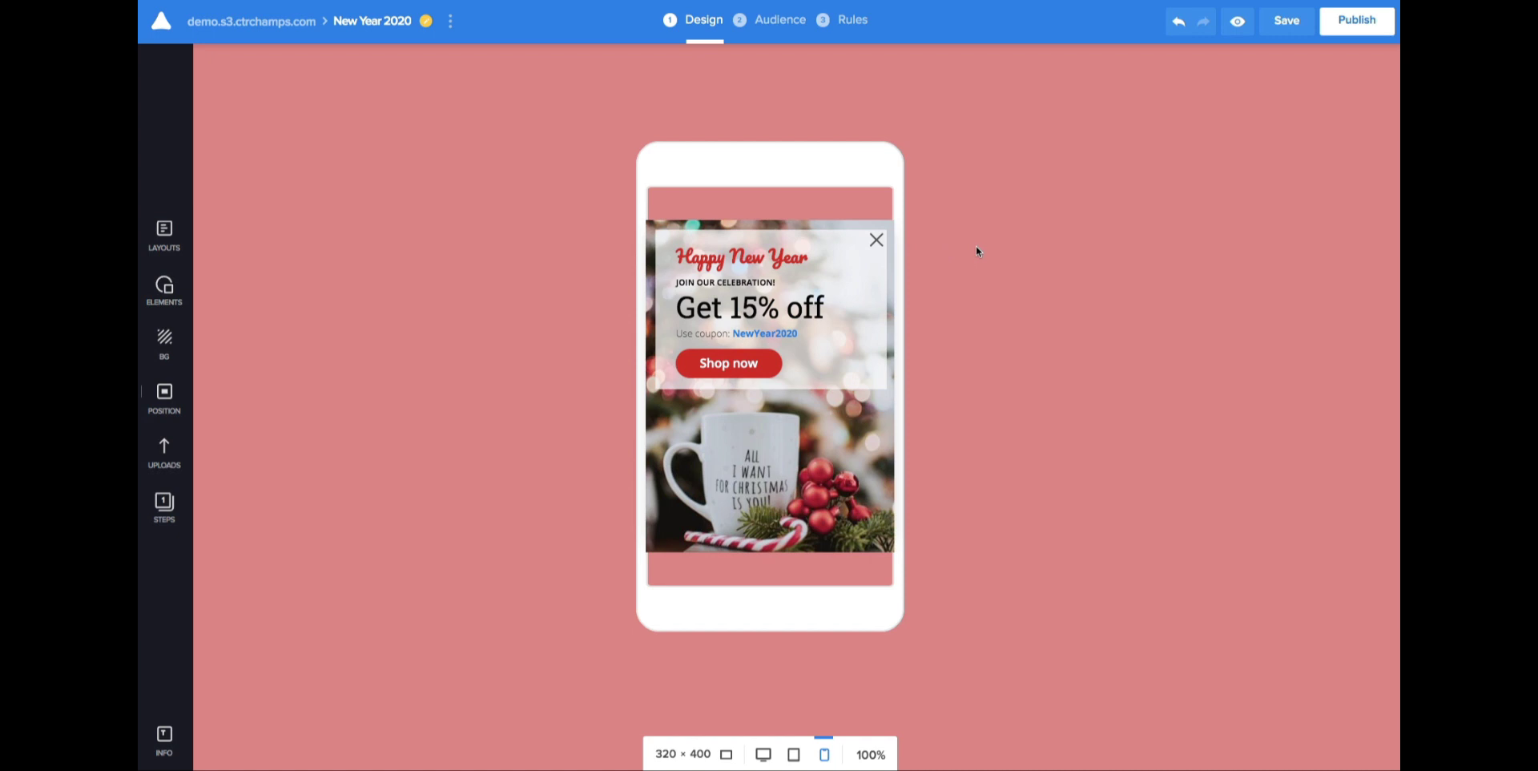
Step: Extend the white panel slightly on its left edge and save the campaign
click(656, 308)
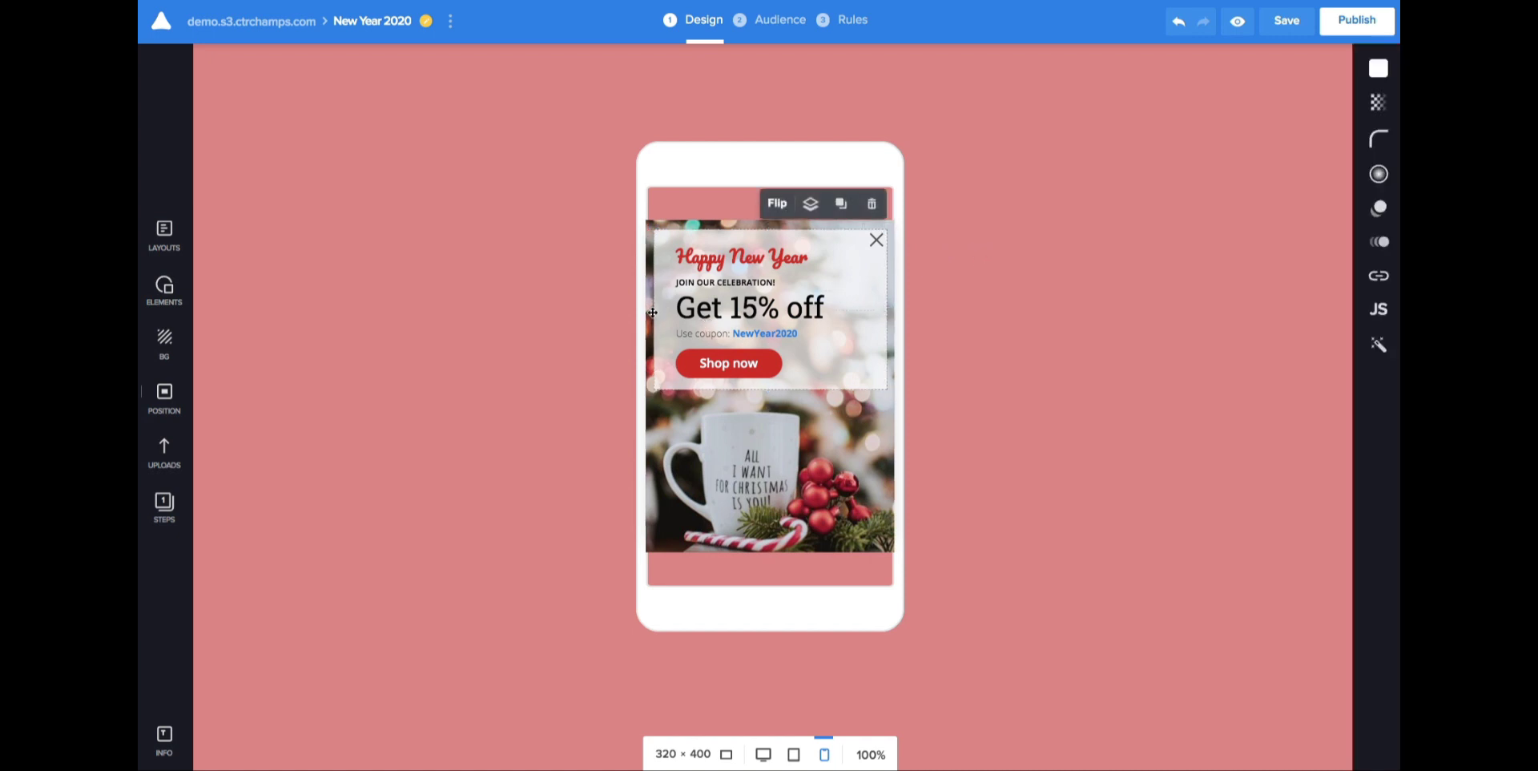
click(1161, 195)
click(1284, 26)
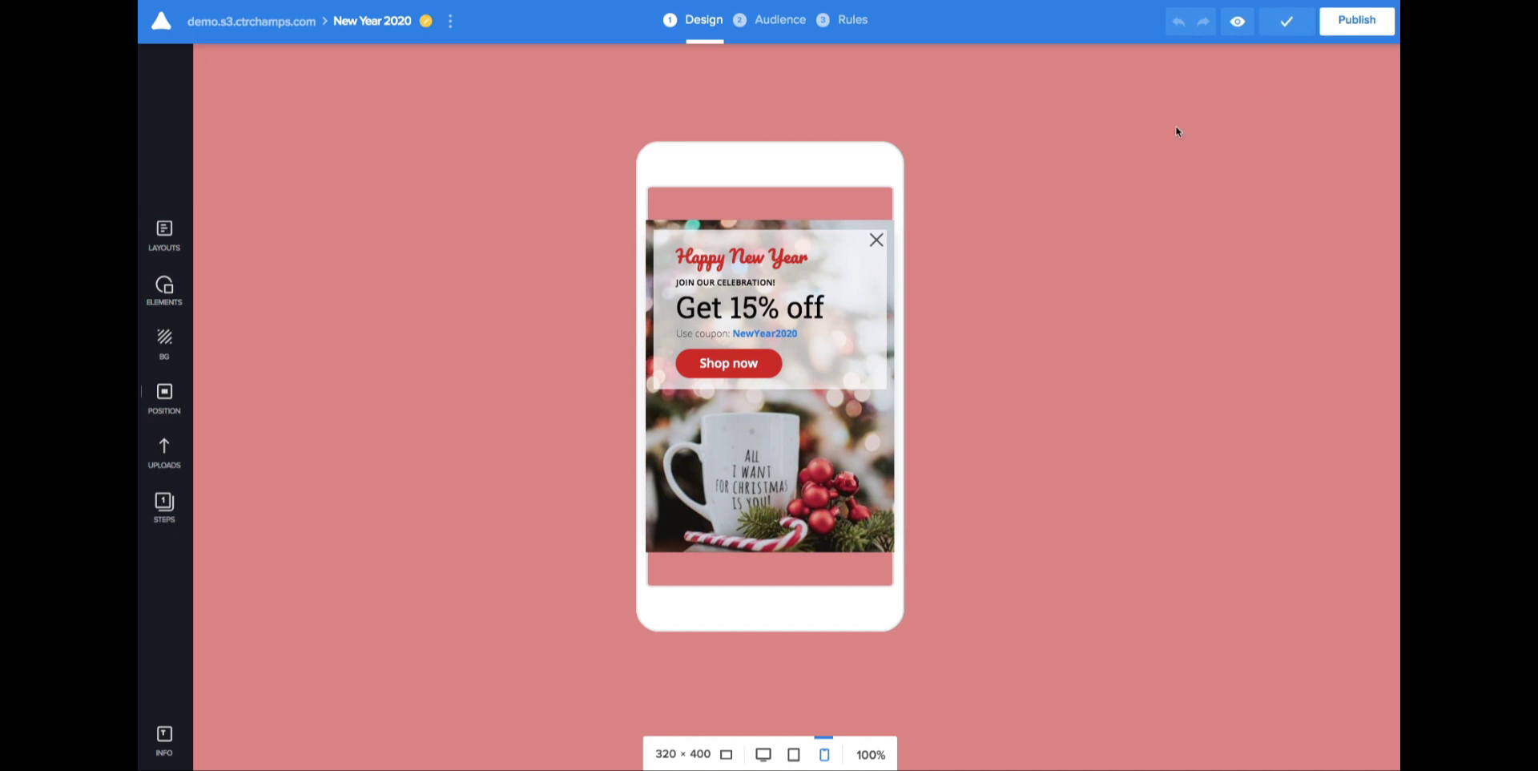
Step: Switch to the desktop variations and duplicate Variation #1
click(406, 42)
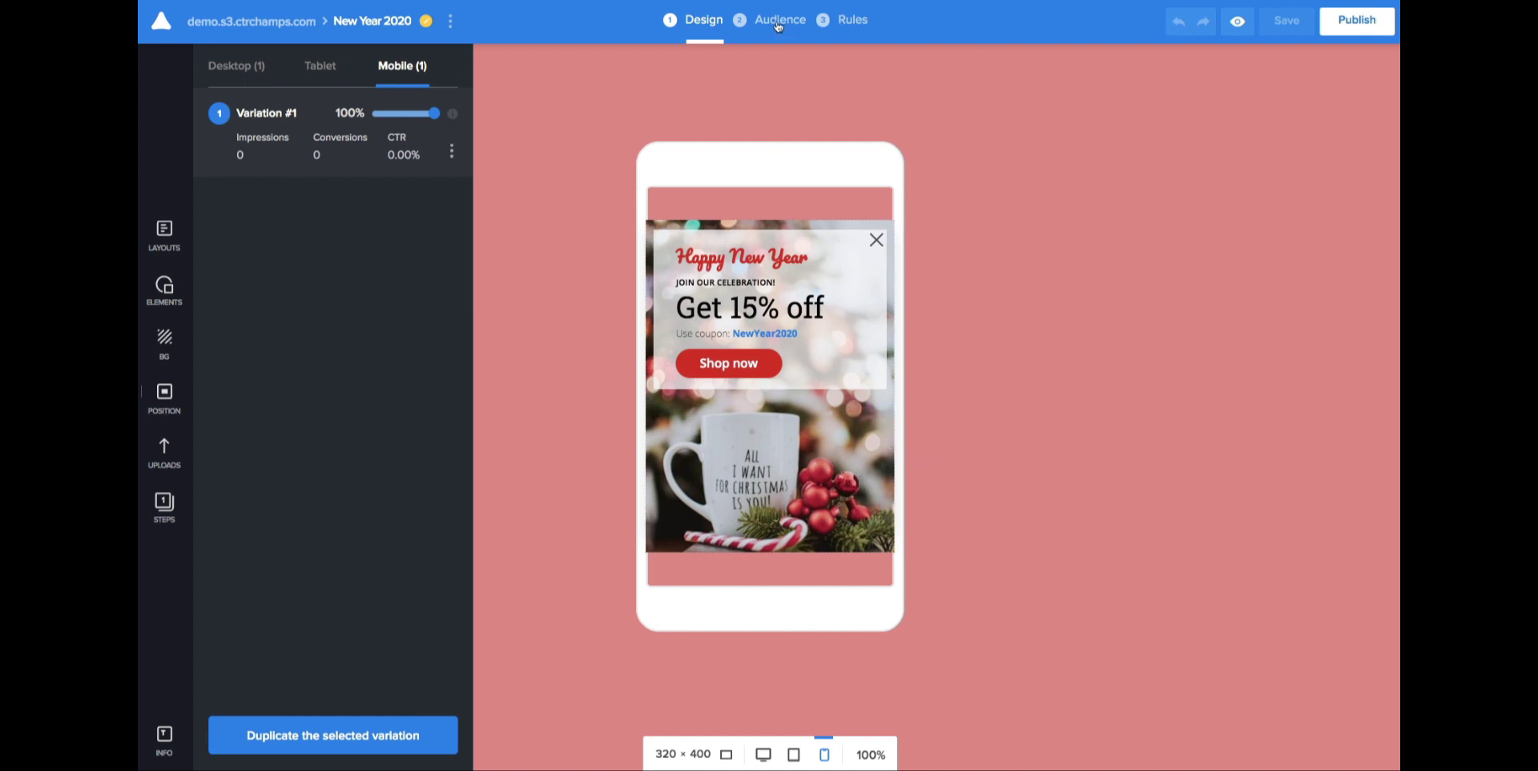
click(240, 67)
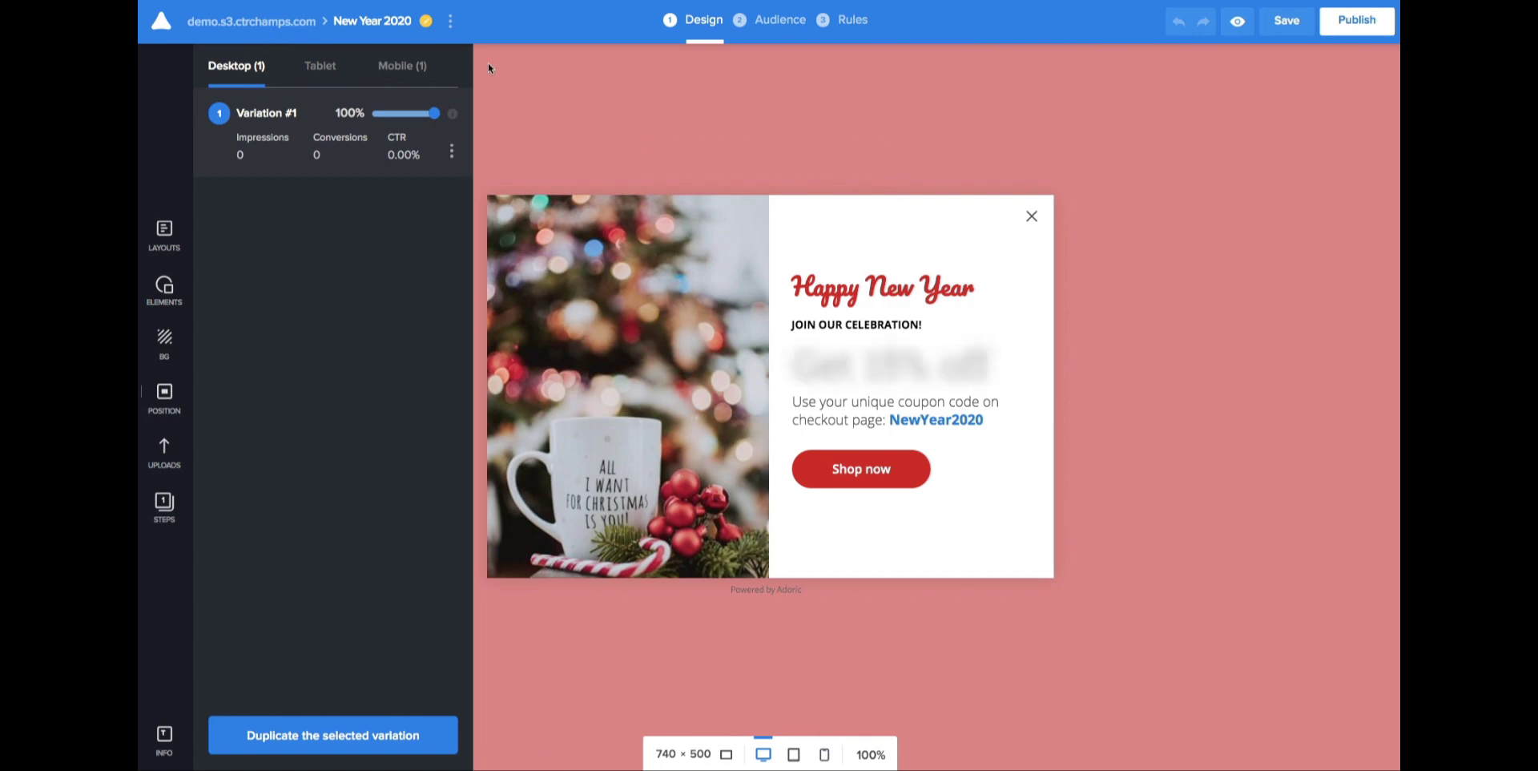
click(327, 734)
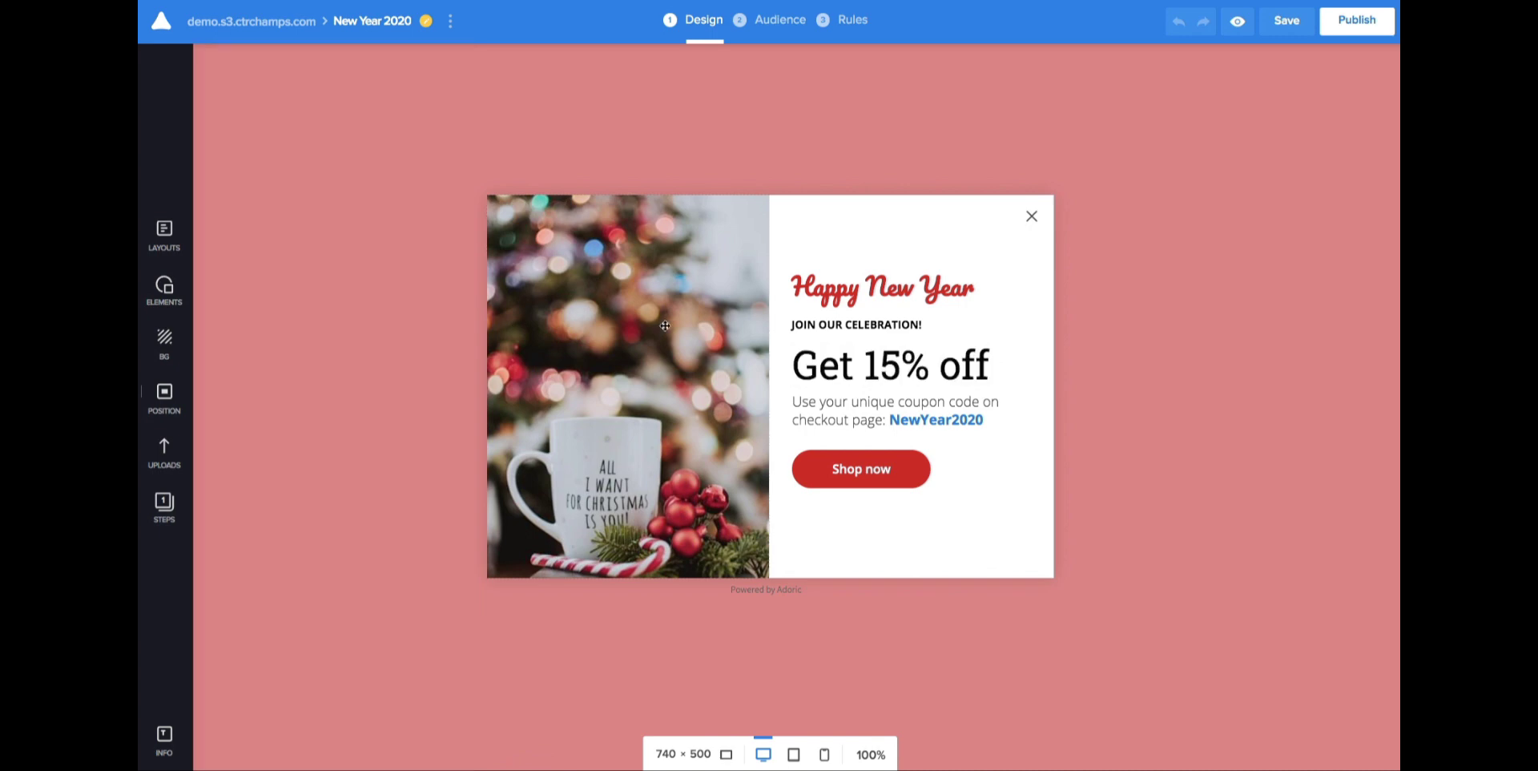
Step: Replace the Christmas mug photo in the duplicated variation with the uploaded golden confetti party photo and save
click(665, 325)
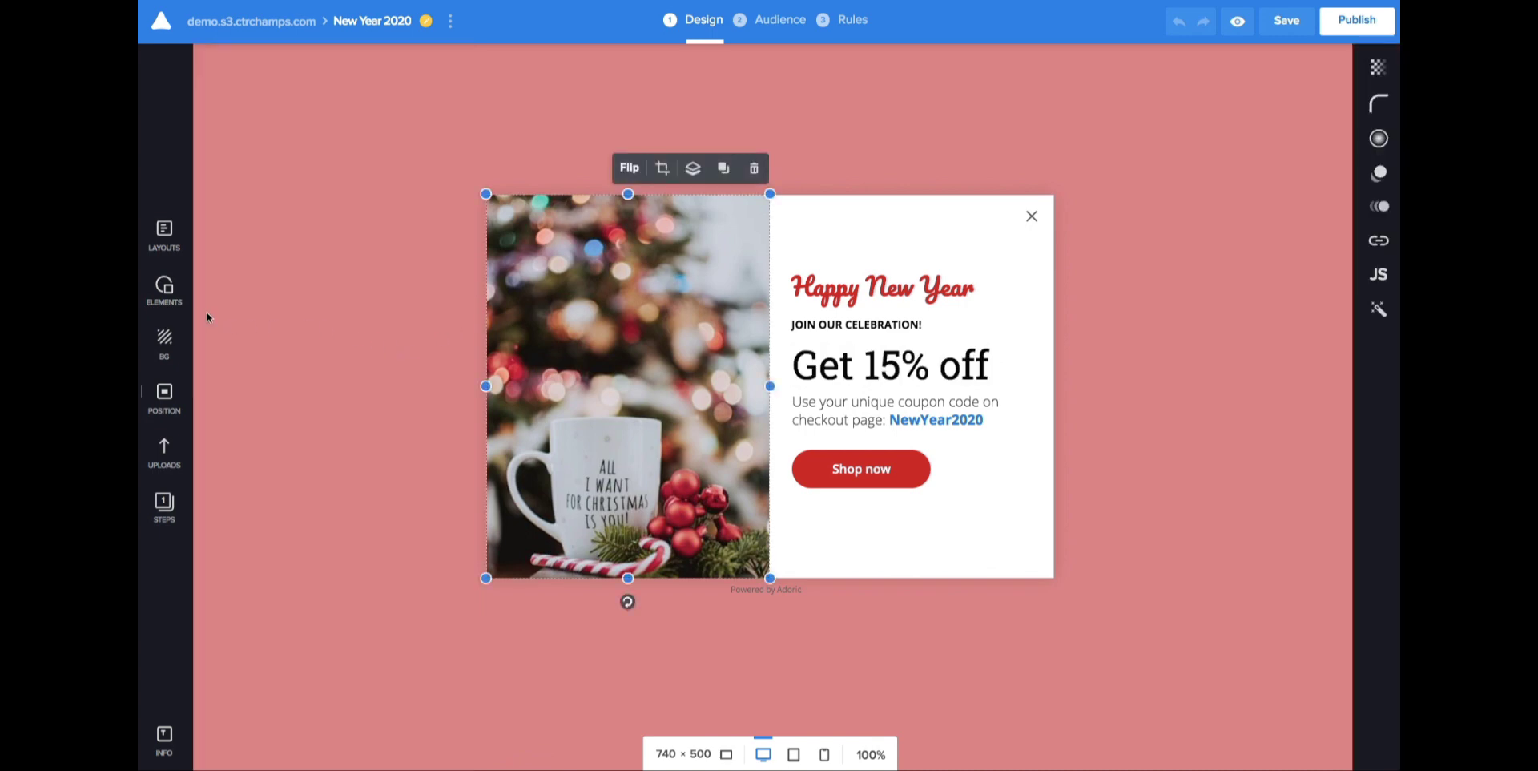
click(170, 455)
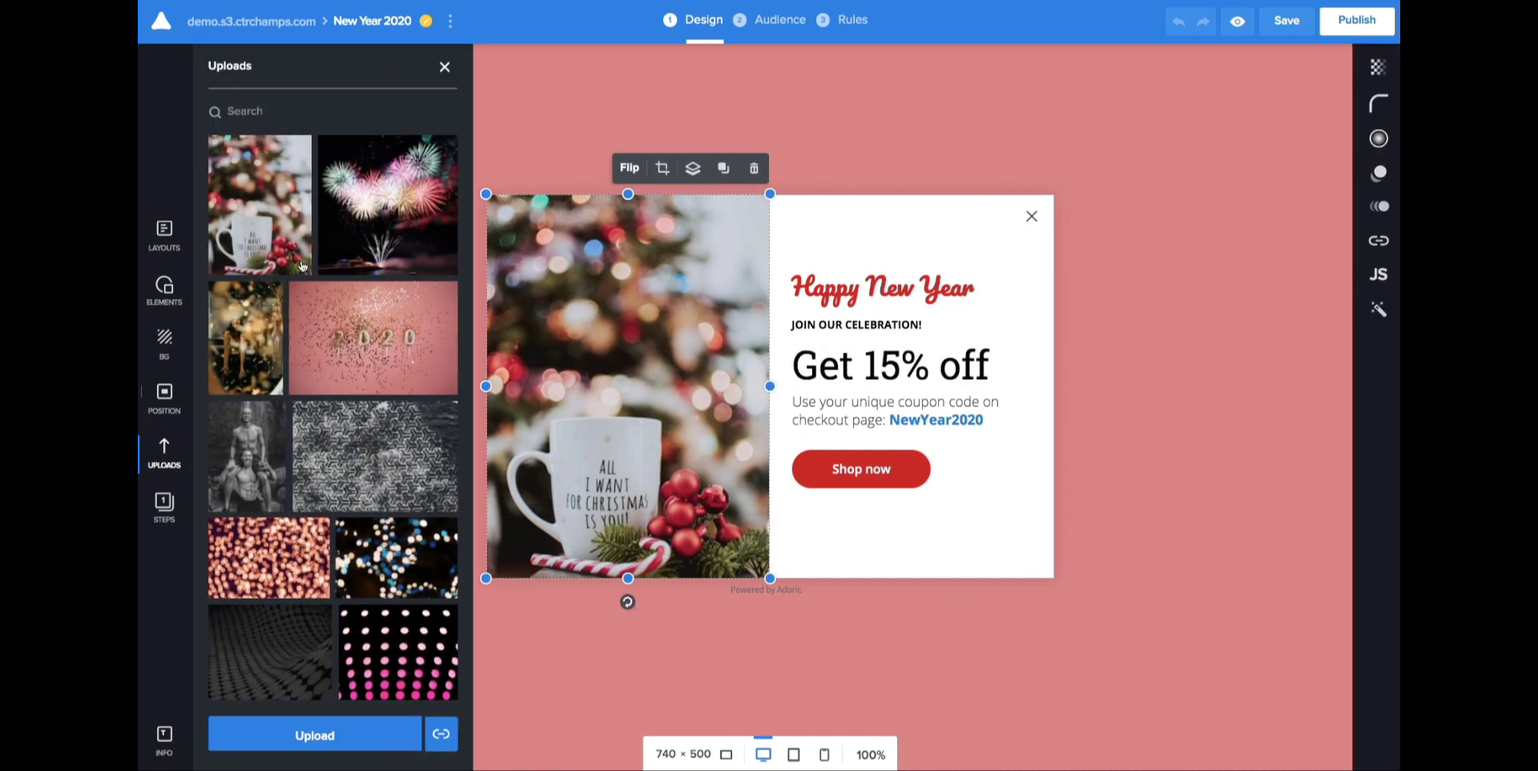
click(261, 339)
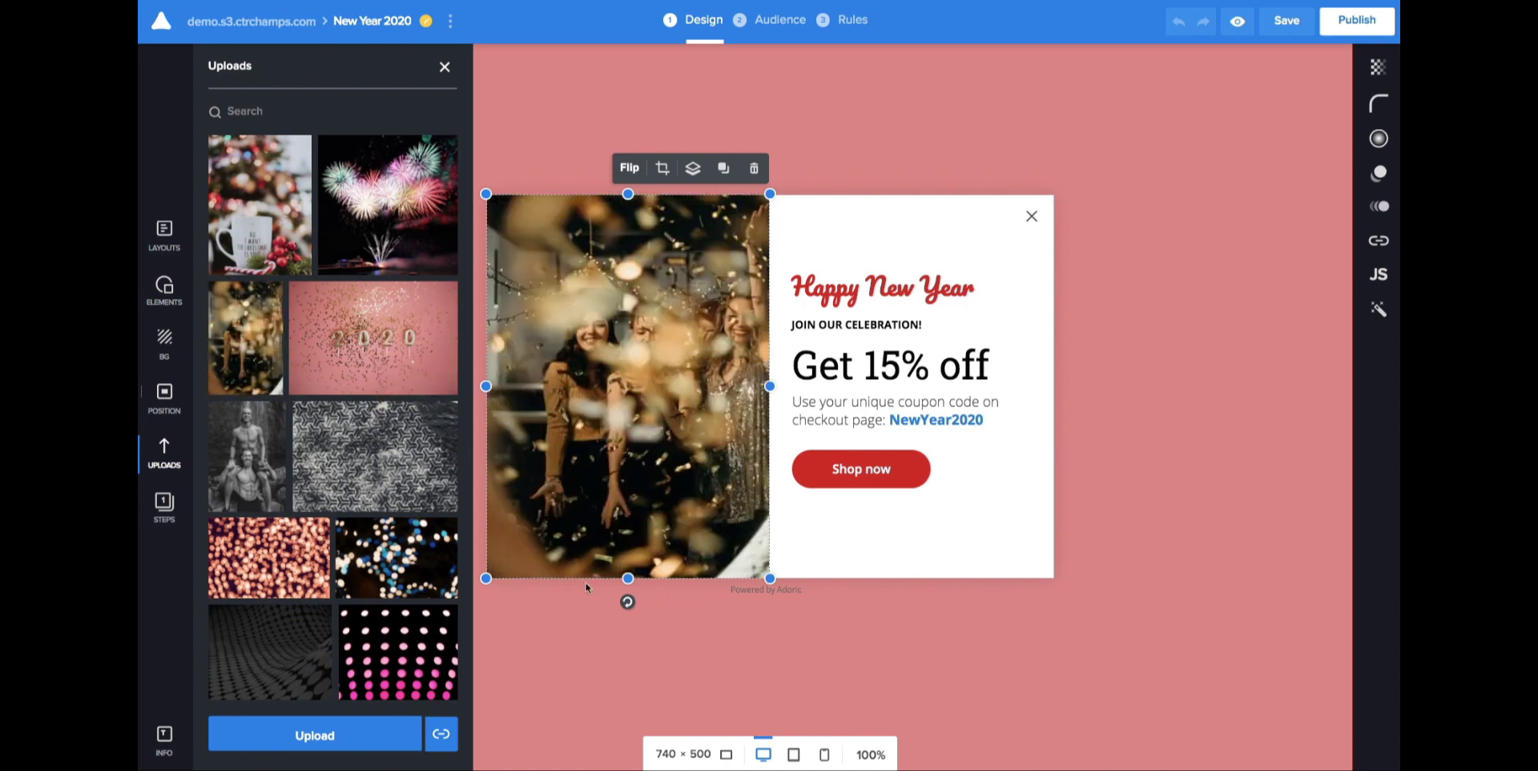
click(561, 625)
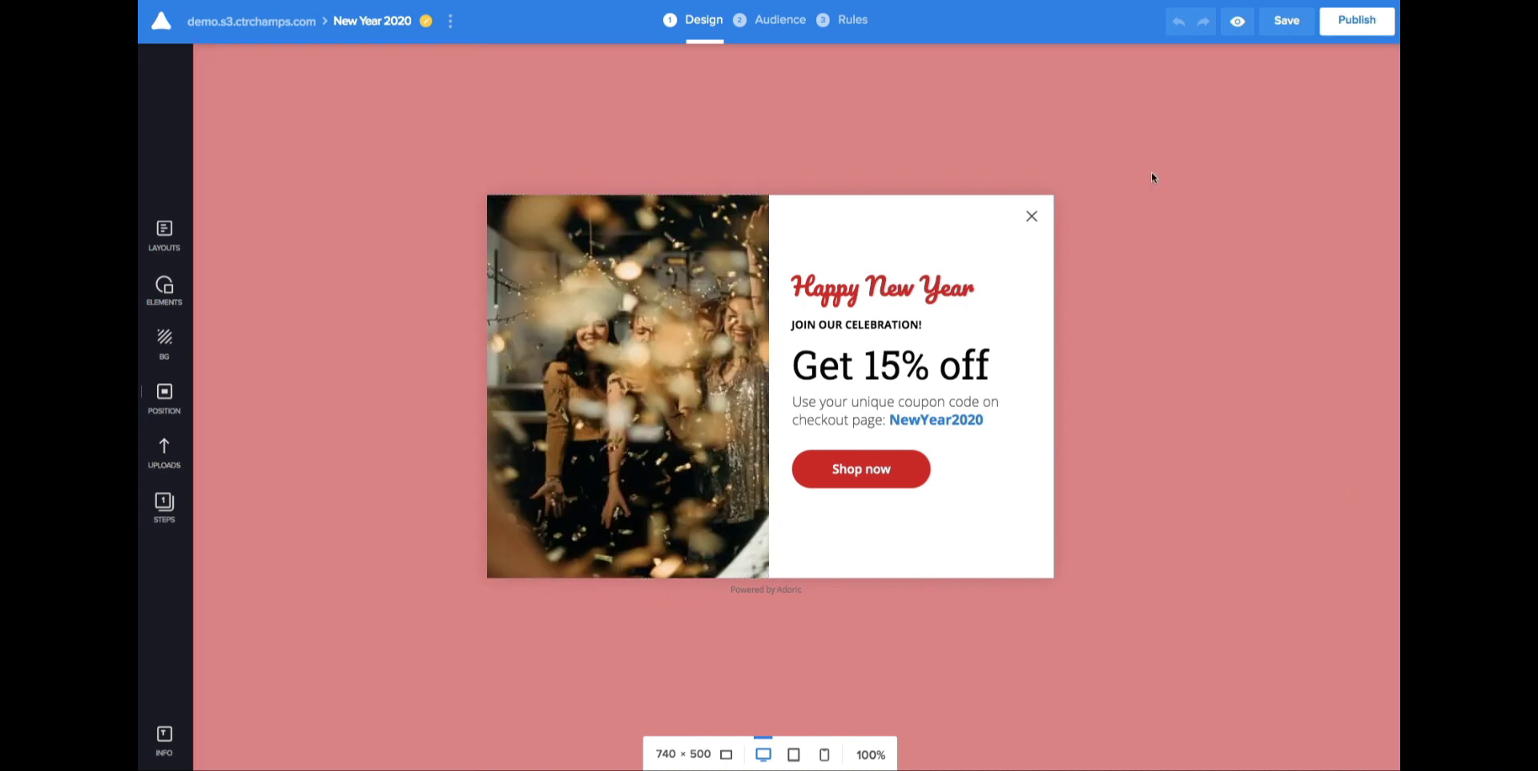
click(1285, 21)
Step: Check the traffic split between the two desktop variations
click(311, 36)
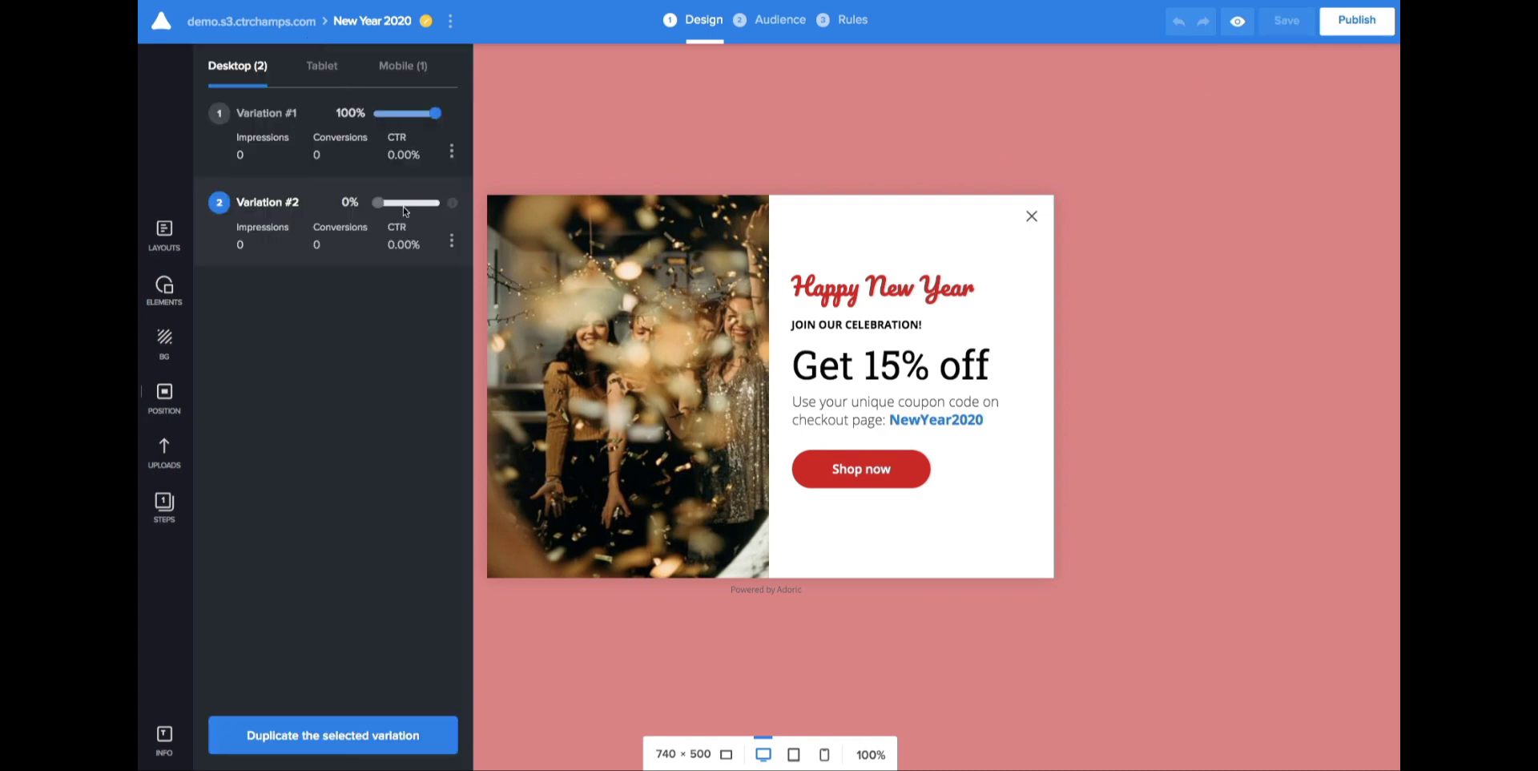
click(441, 200)
click(1007, 150)
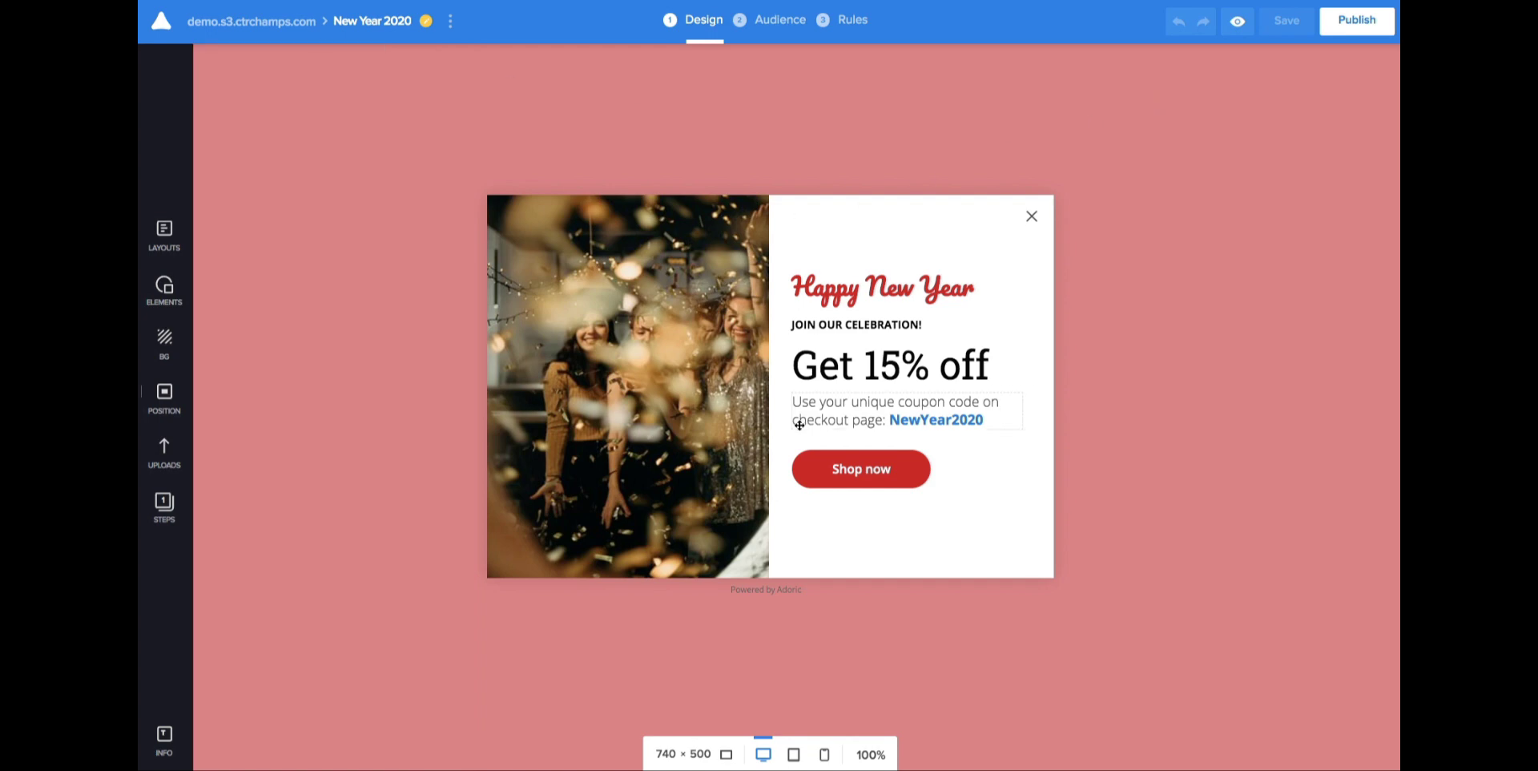
Step: Recolour the "Happy New Year" heading with the golden orange from the related colours
click(841, 287)
click(1379, 69)
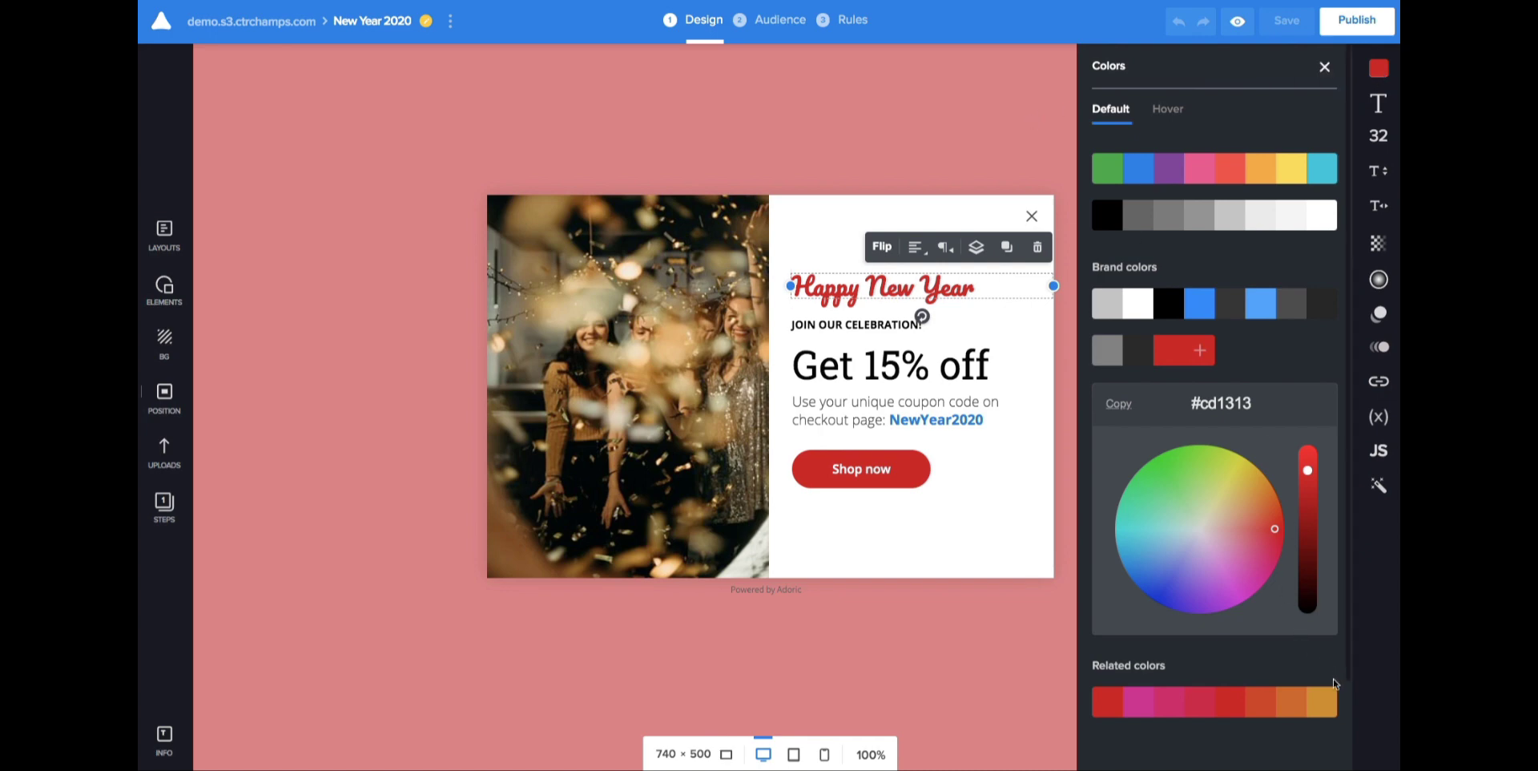
click(1322, 705)
Step: Recolour the "Shop now" button golden orange from the related colours, set its hover colour to the darker #a46910, and save
click(913, 481)
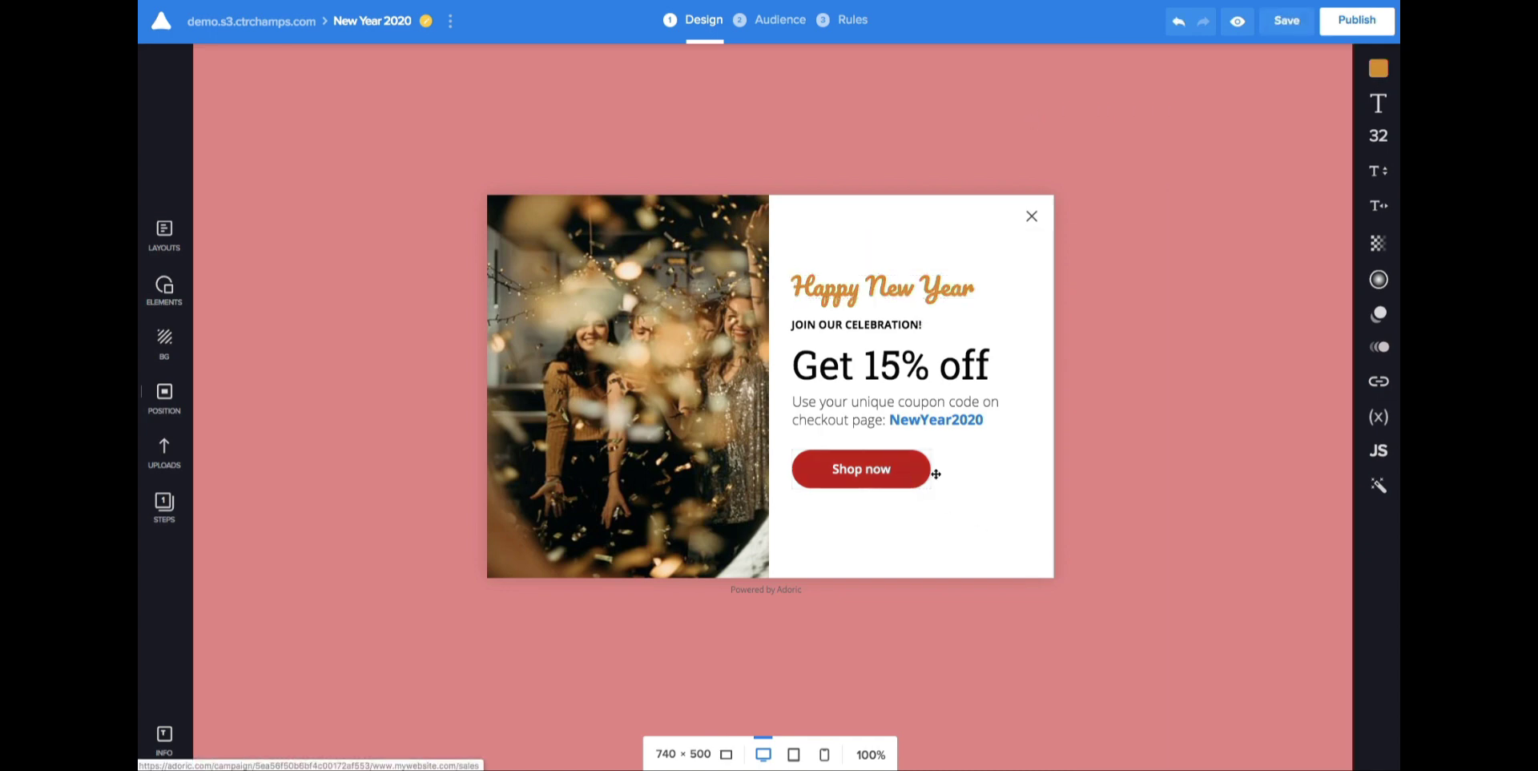
click(1378, 104)
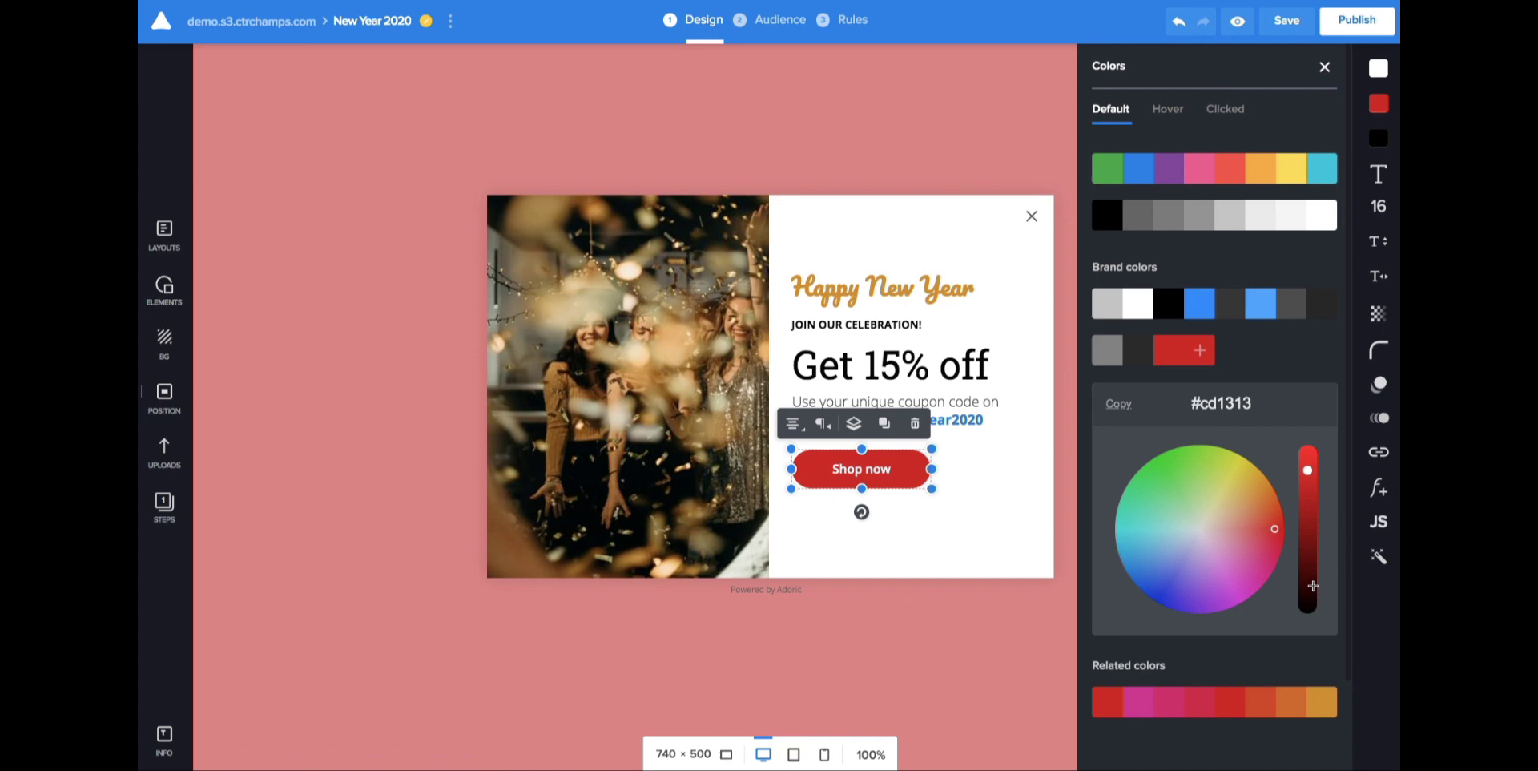
click(1319, 714)
click(1168, 109)
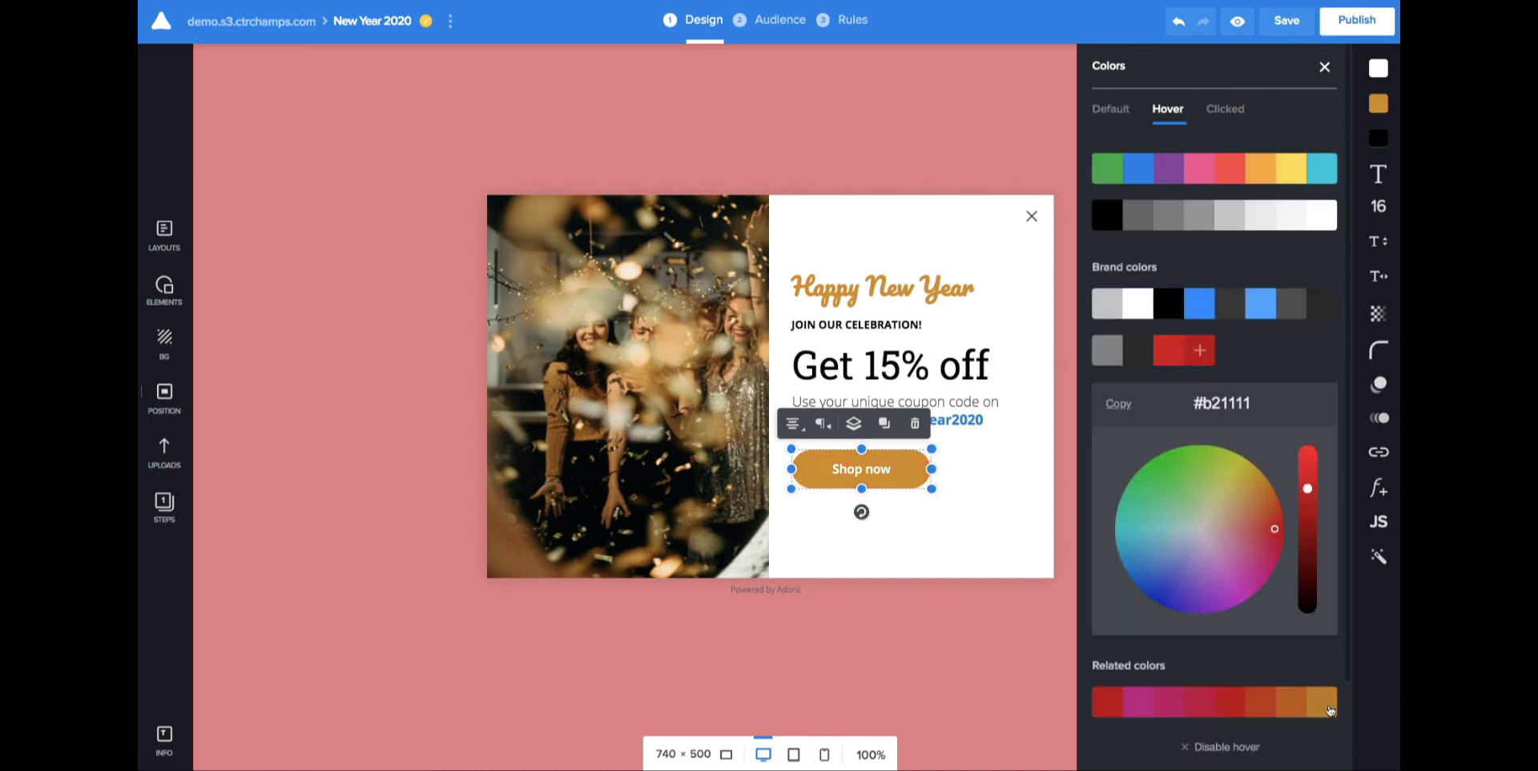
click(1329, 710)
drag(1302, 488, 1304, 497)
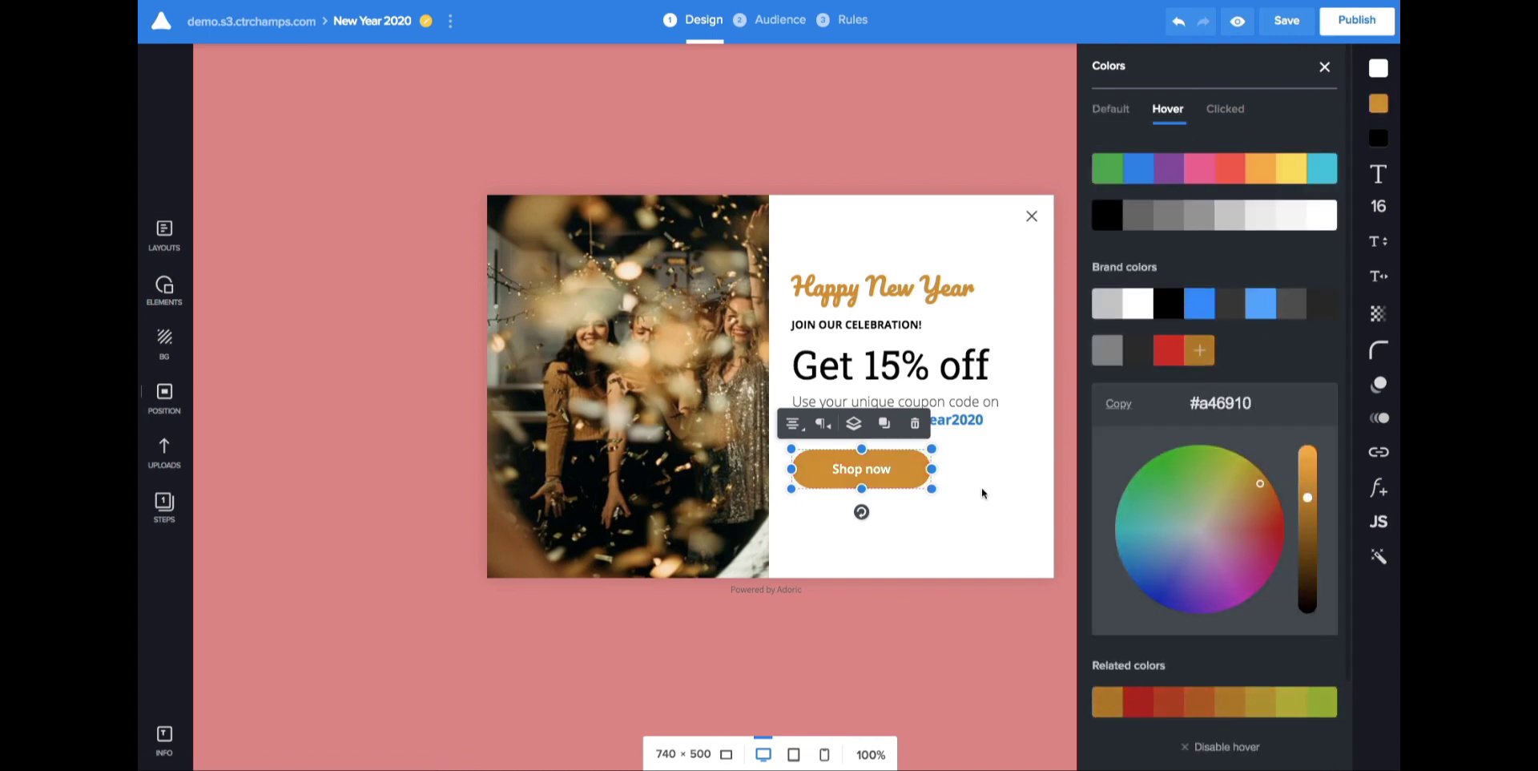
click(1261, 32)
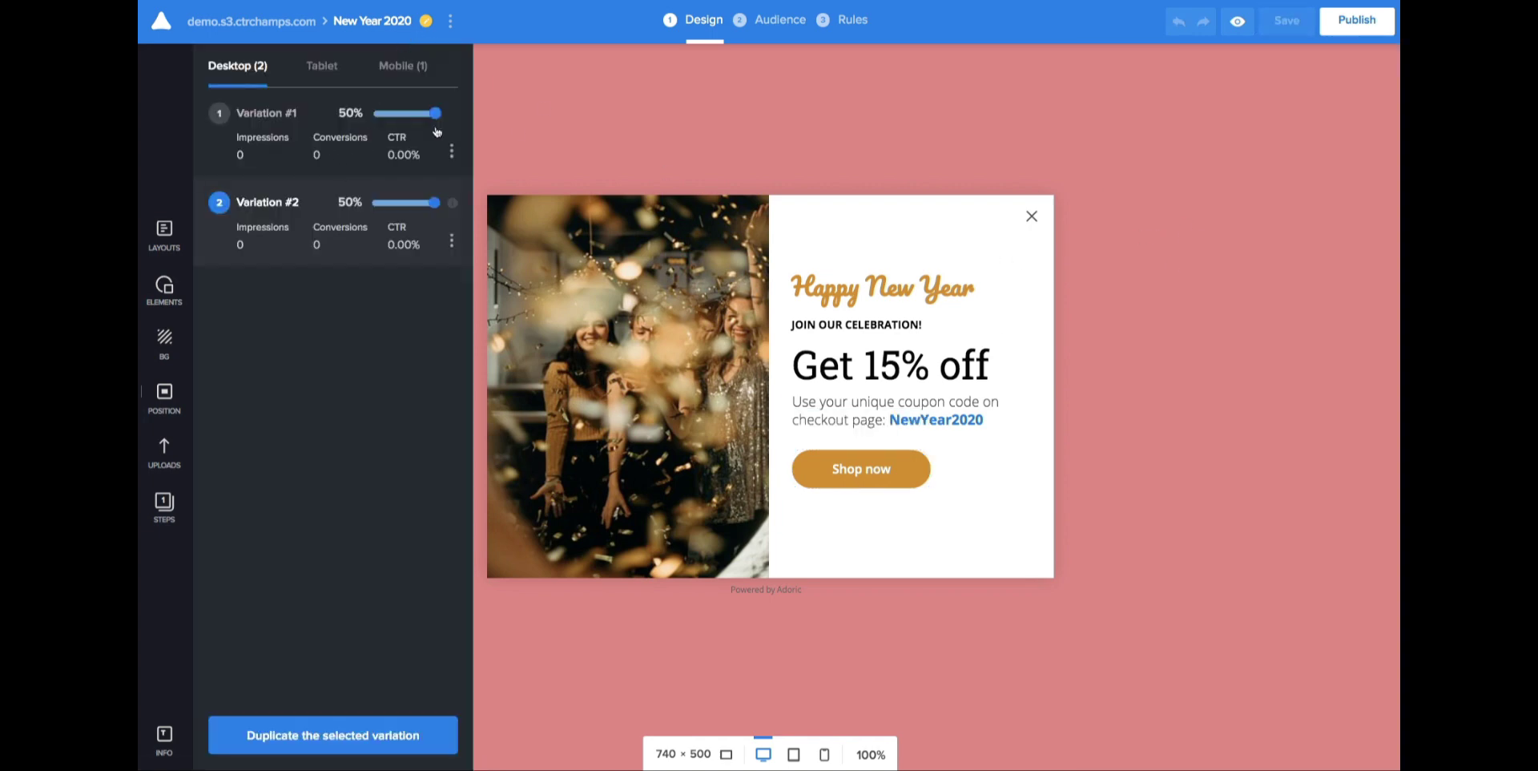
Step: Set the page overlay's background colour to golden orange #cd8313 at 74 opacity, and save and preview the popup
click(803, 121)
click(1378, 70)
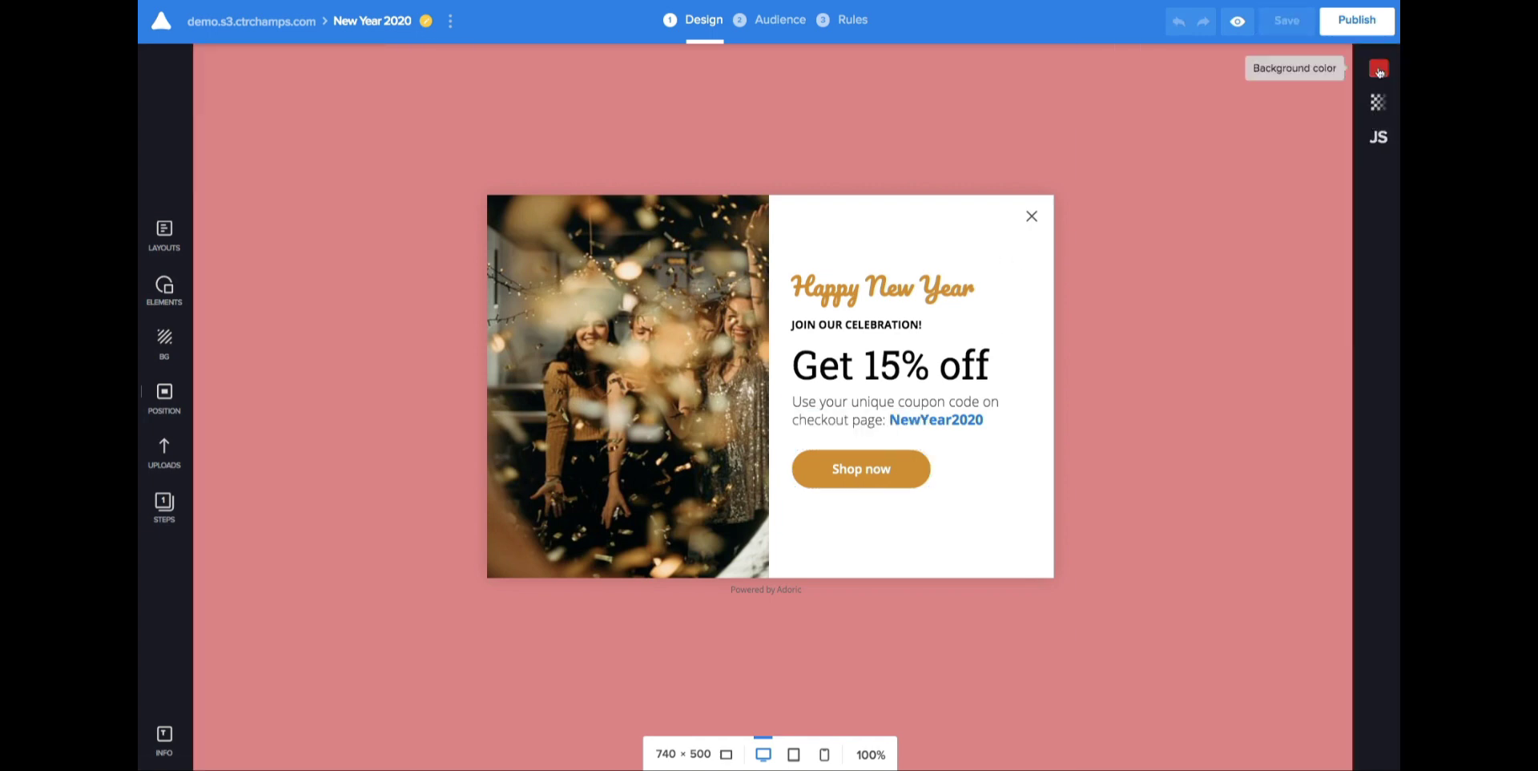
click(1378, 70)
click(1317, 661)
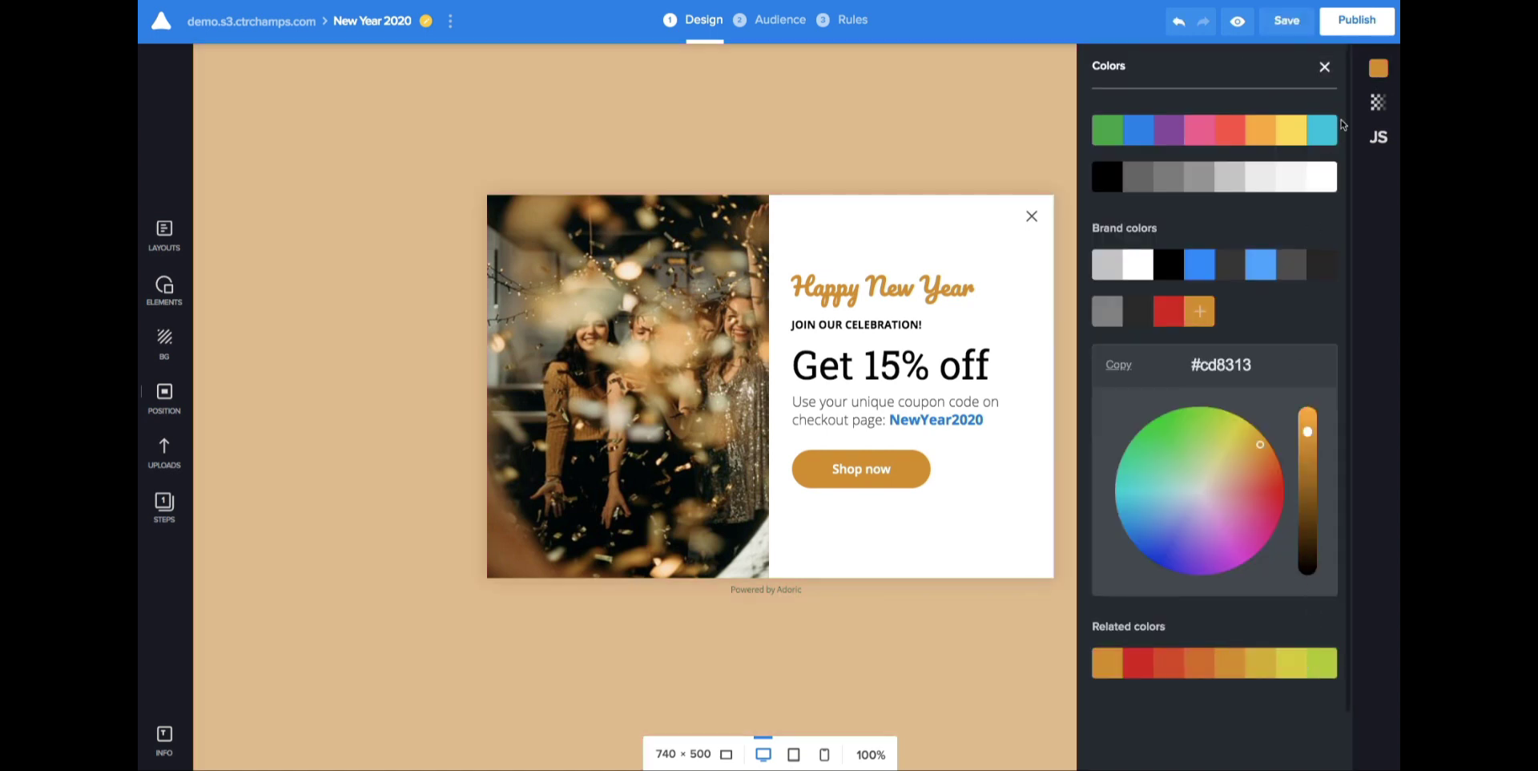
click(1377, 105)
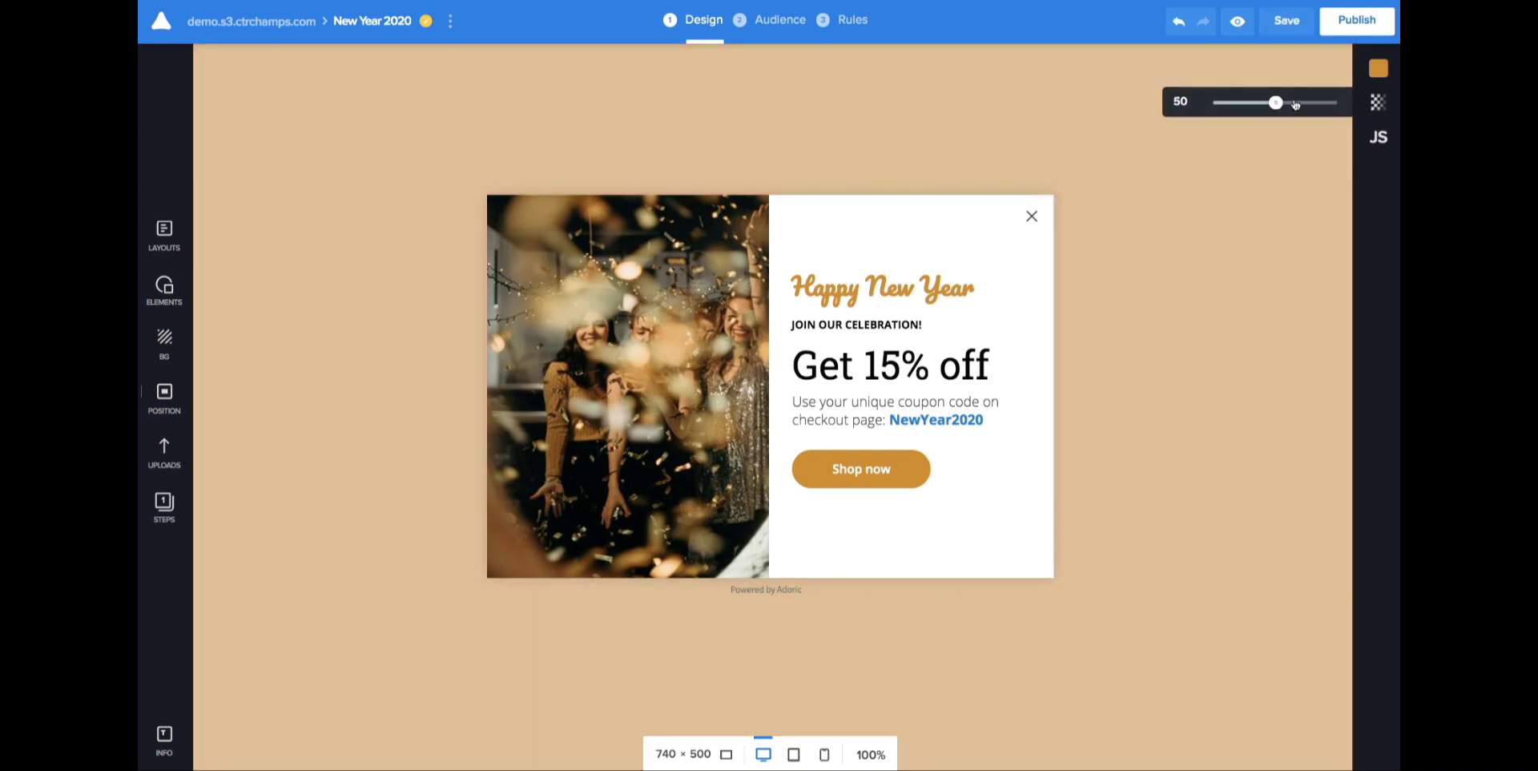
drag(1279, 102, 1306, 102)
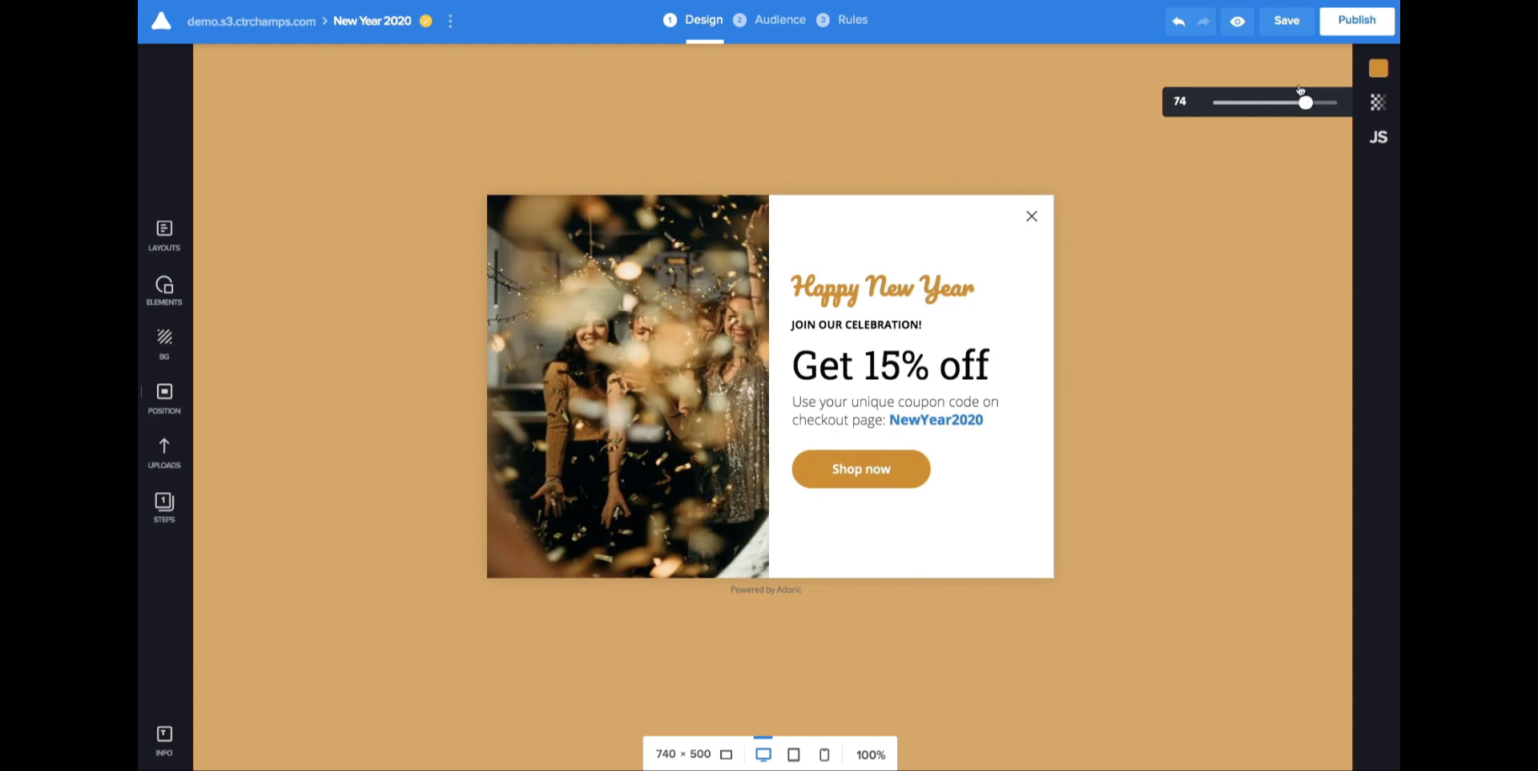
click(1283, 21)
click(1238, 22)
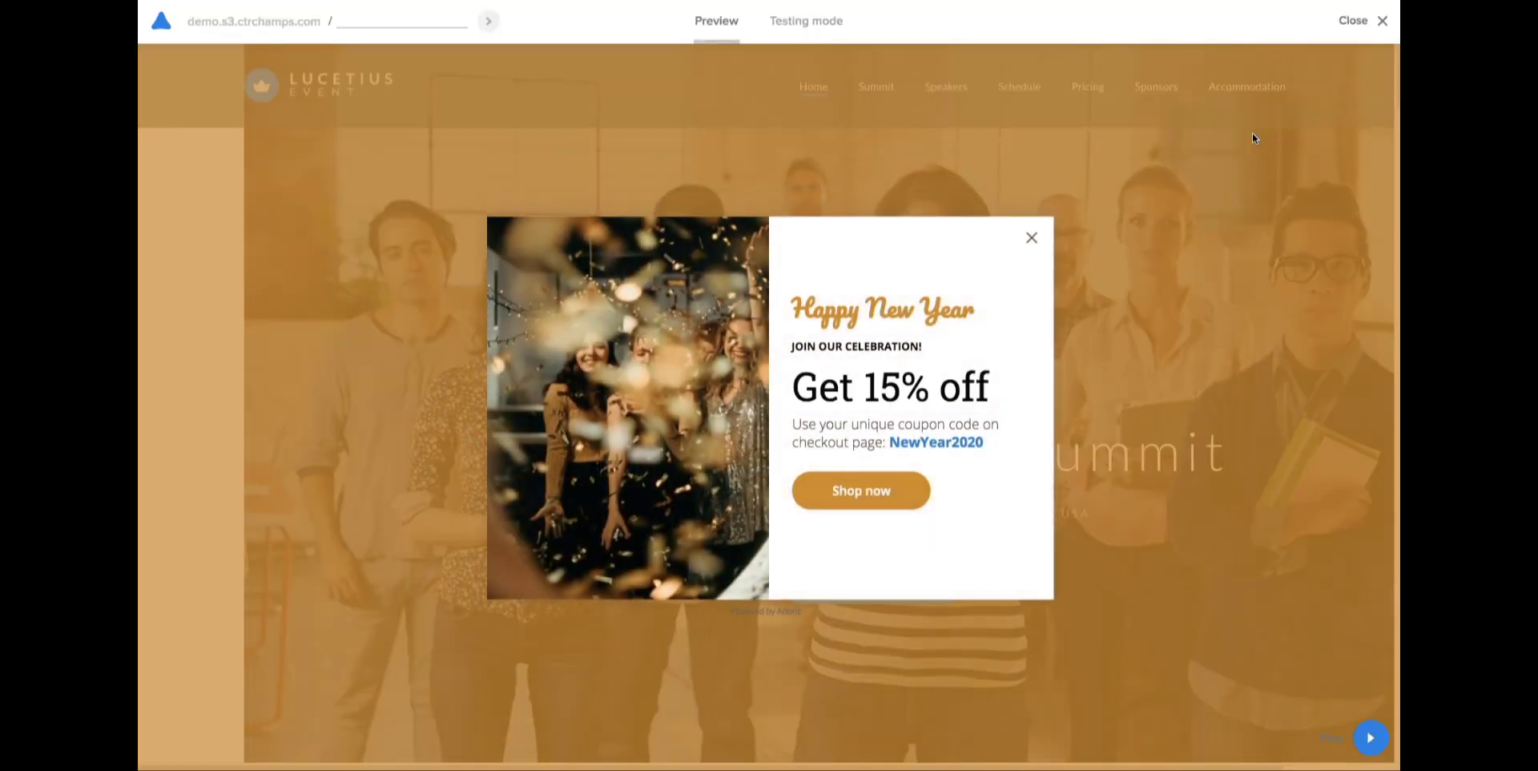
click(1369, 22)
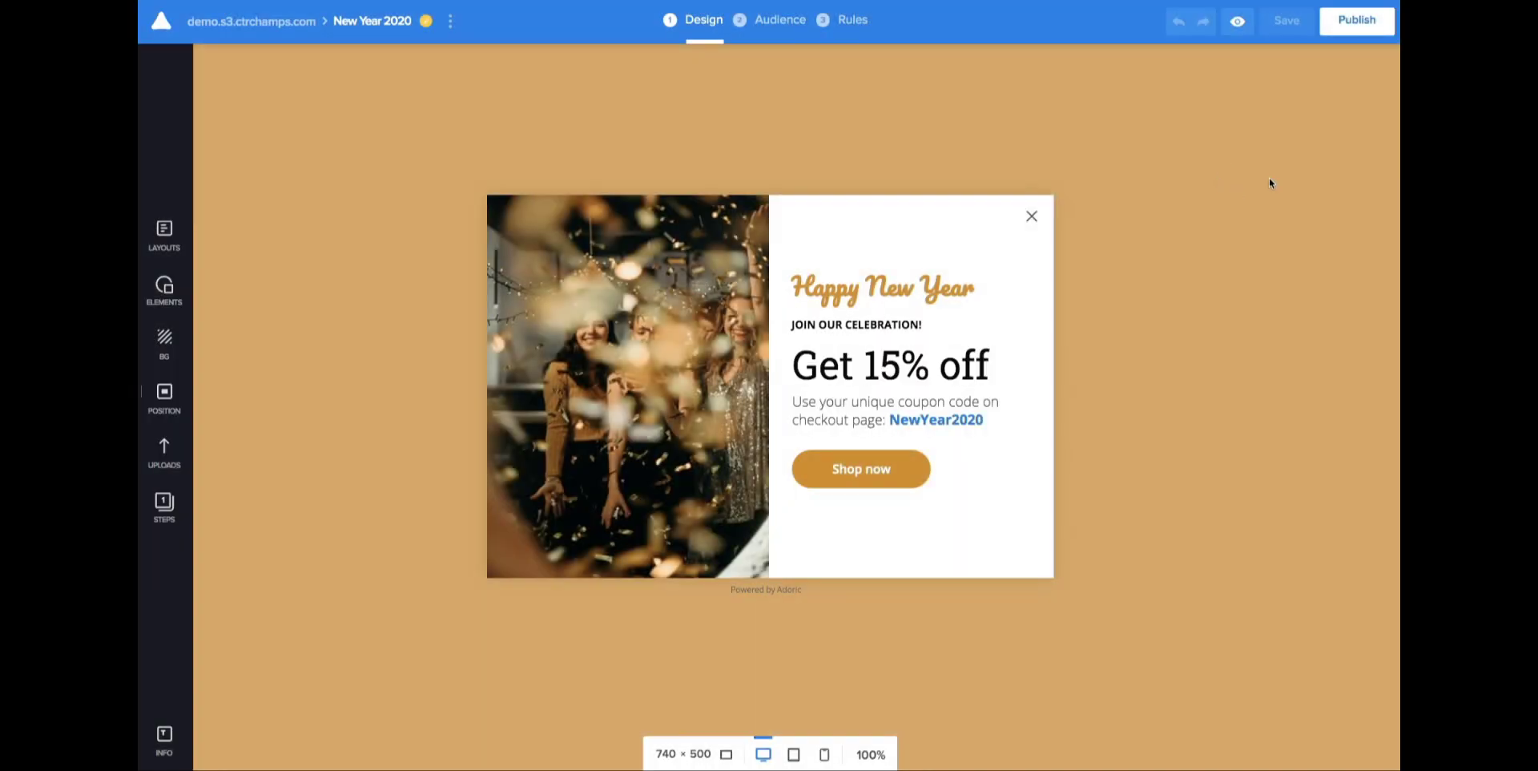
Step: Switch to the mobile variation of the popup and save the campaign
click(385, 37)
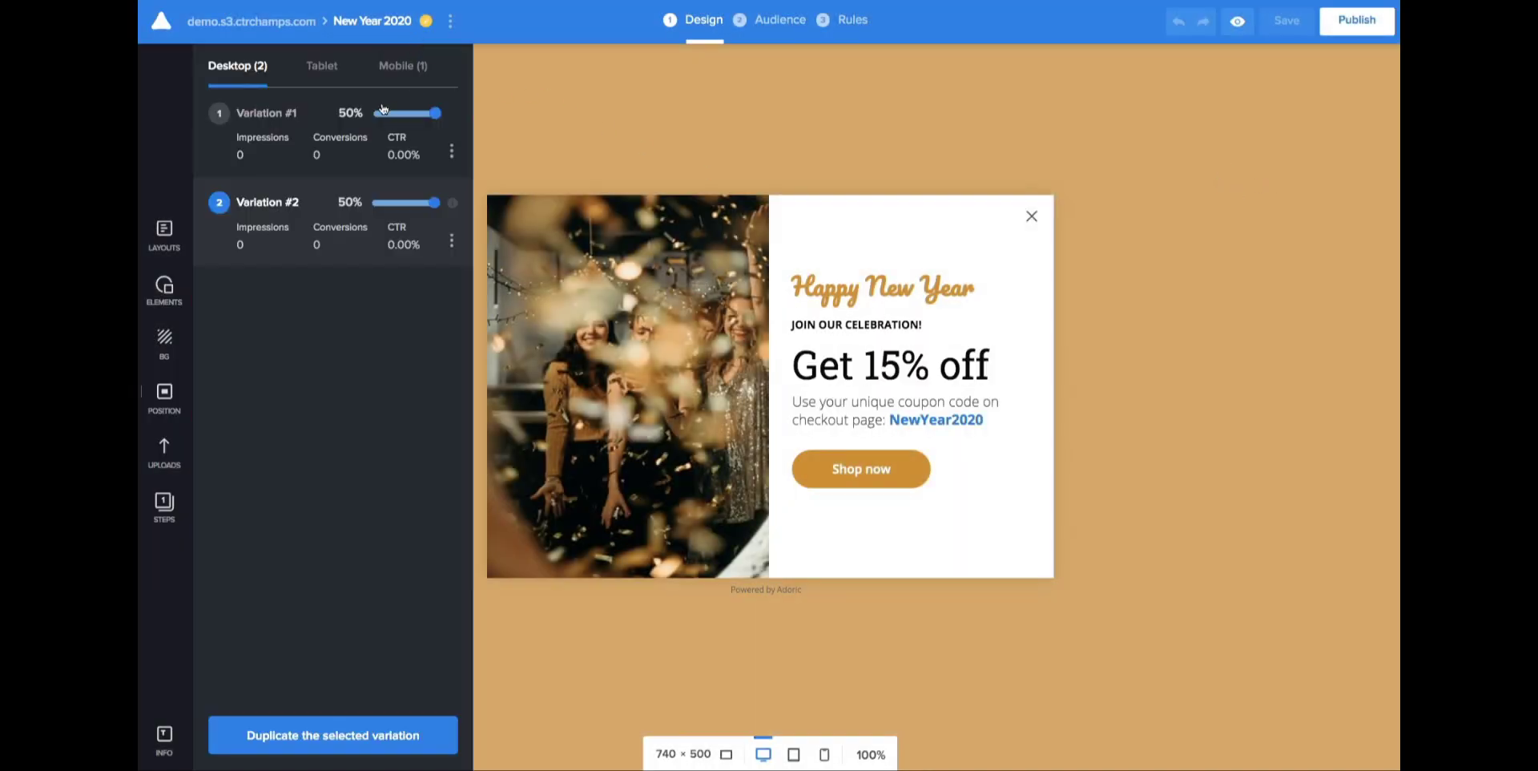
click(412, 72)
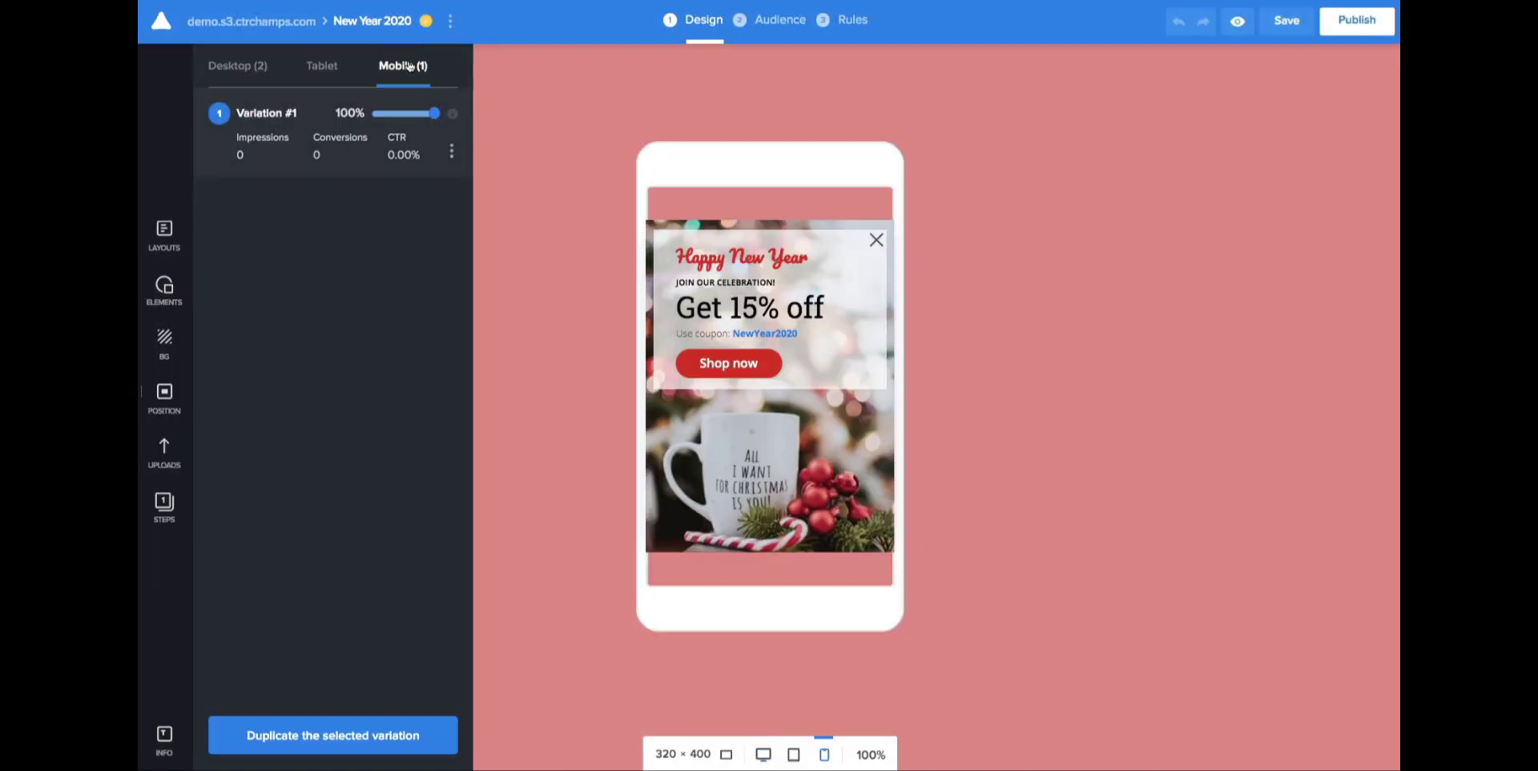
click(1285, 25)
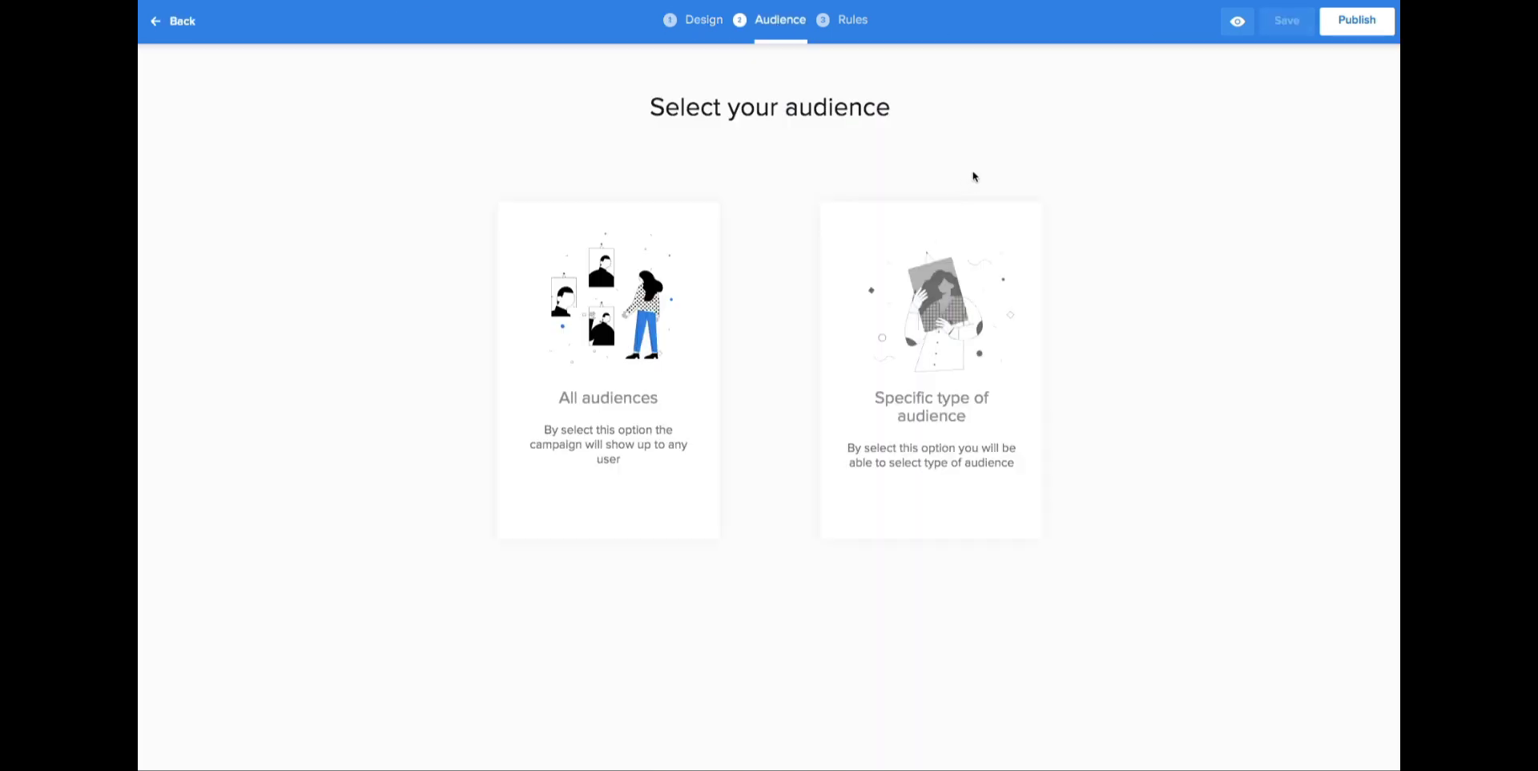
Step: Restrict the campaign to a specific audience of new visitors and review the remaining audience targeting options
click(940, 402)
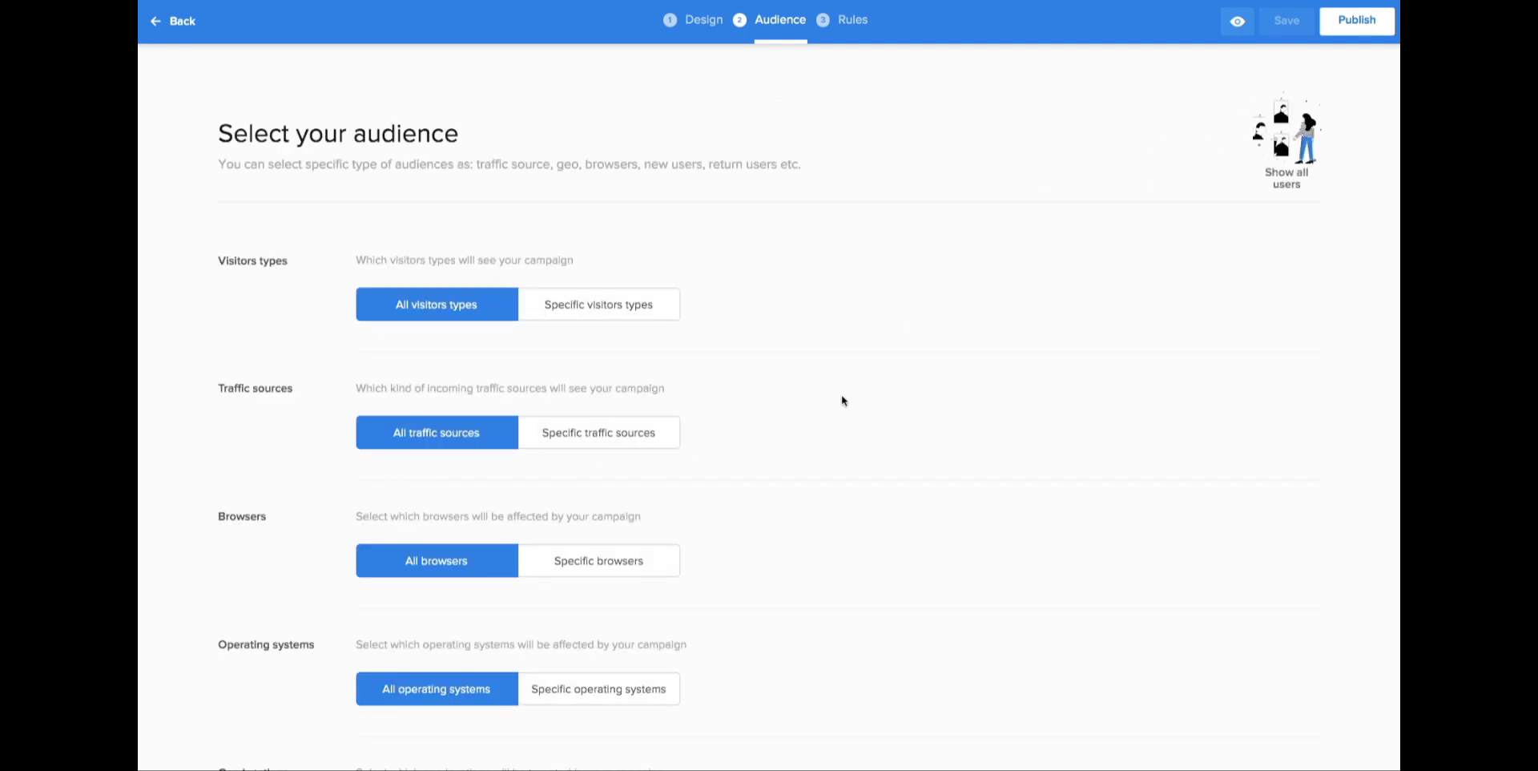
click(582, 316)
click(480, 420)
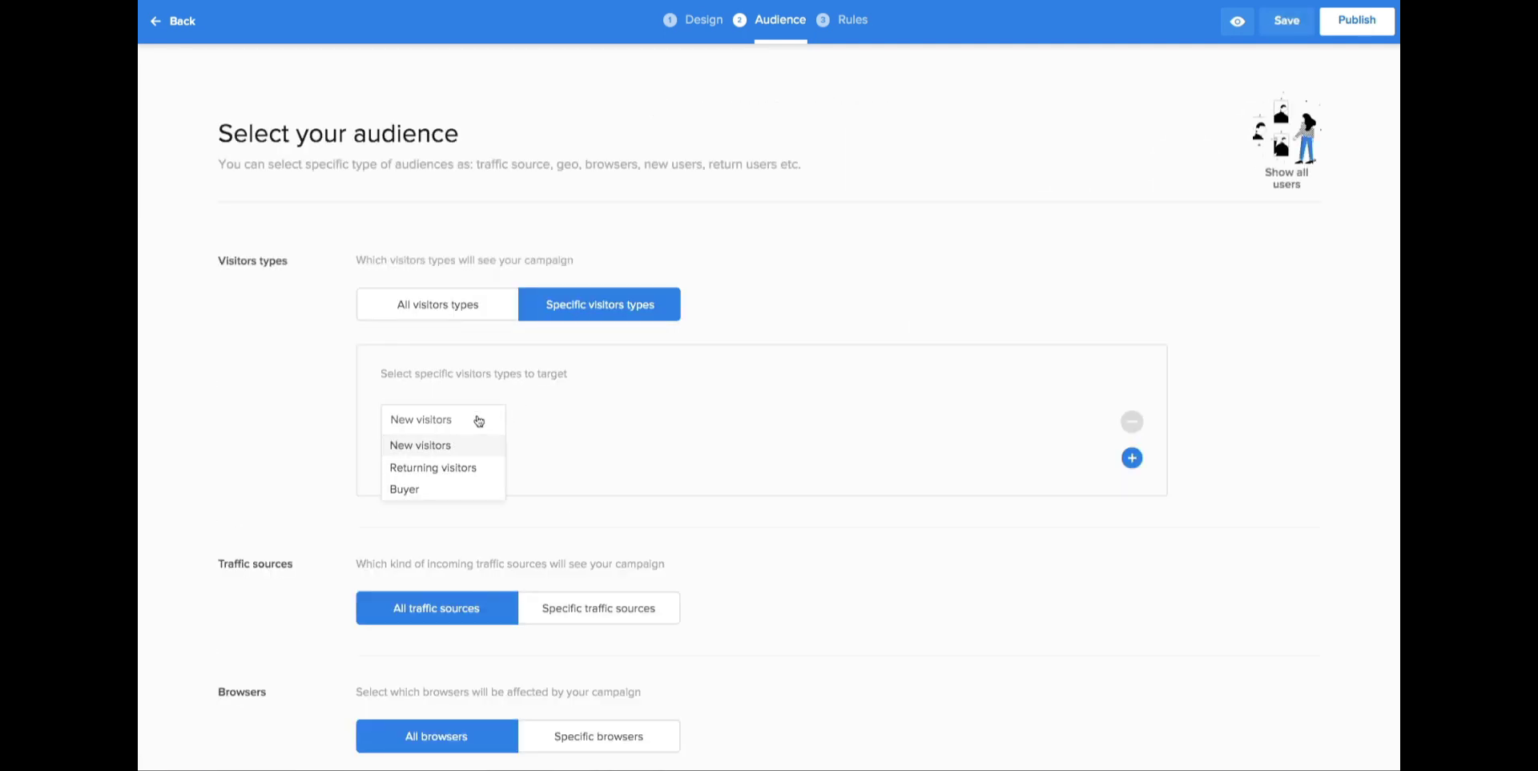
click(437, 446)
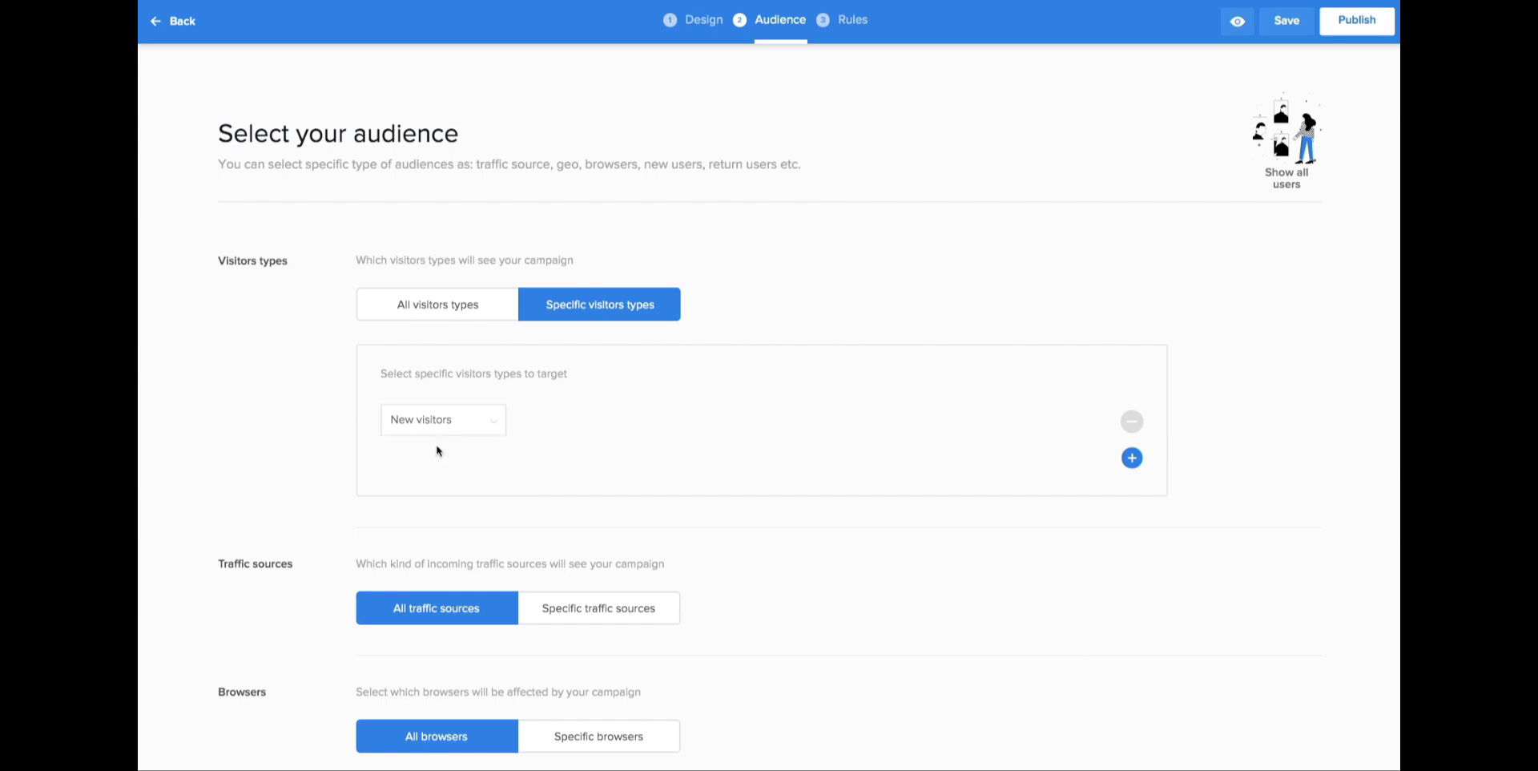
scroll(651, 413, down, 4)
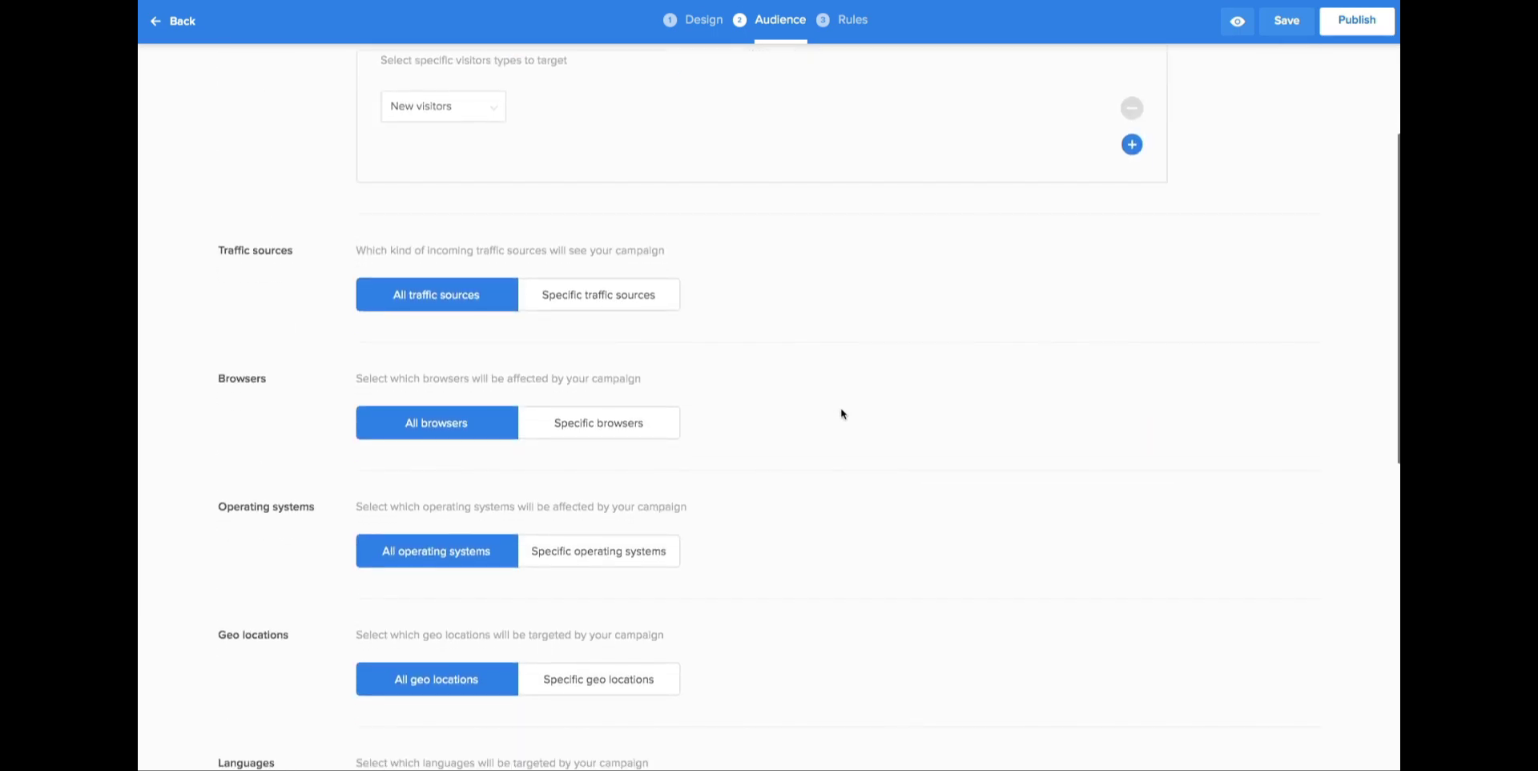
scroll(841, 413, down, 3)
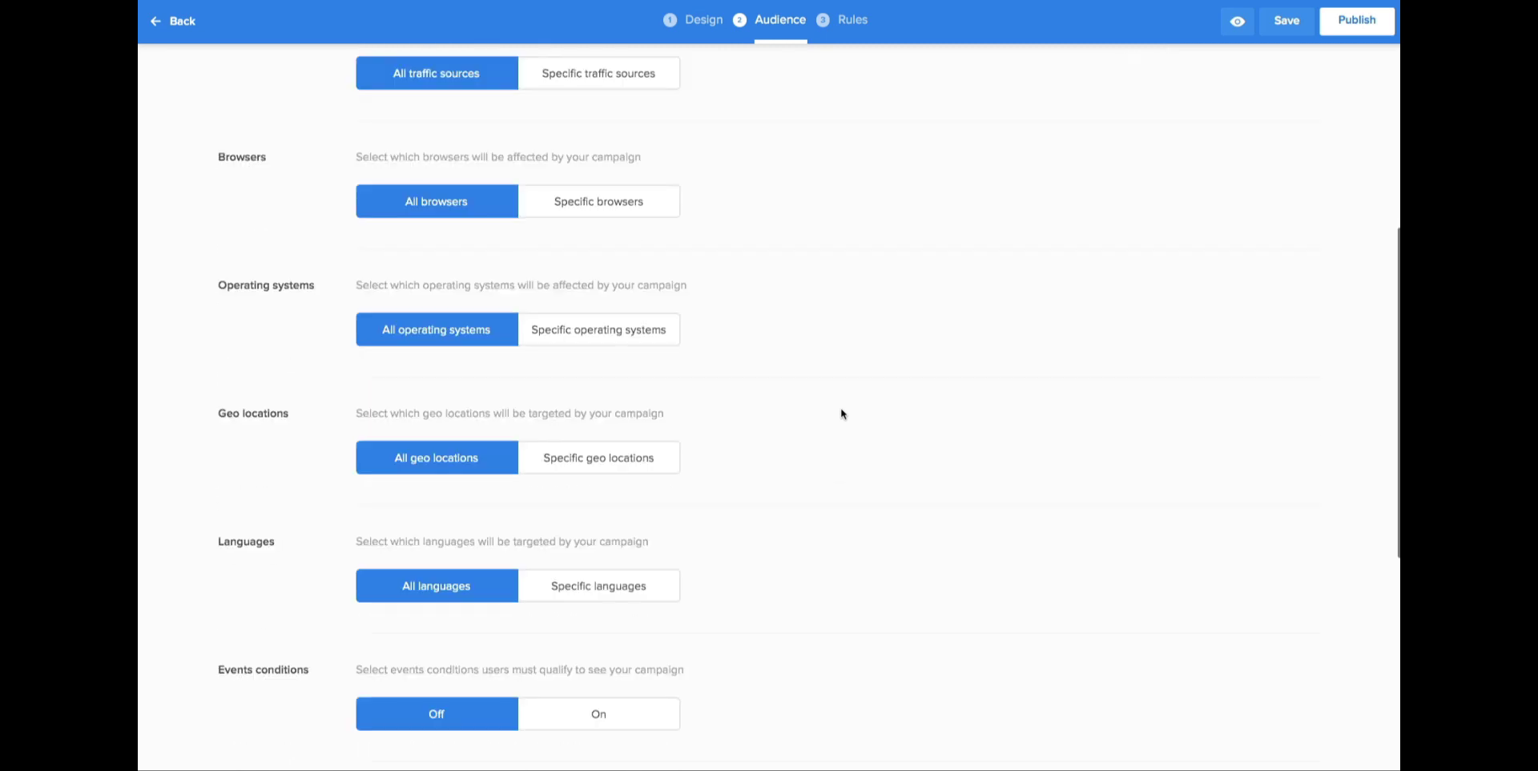
scroll(841, 413, down, 3)
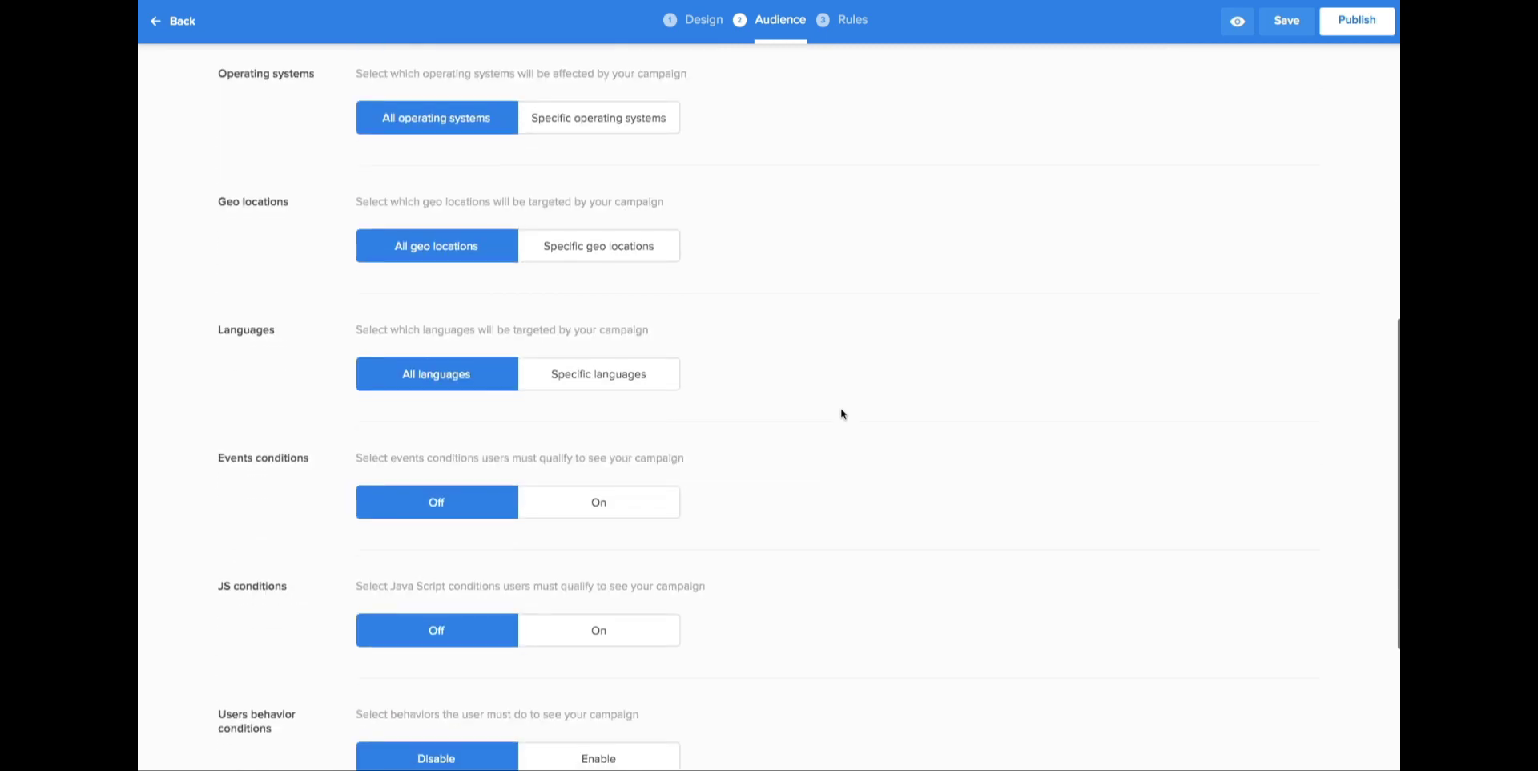
scroll(841, 413, down, 4)
scroll(841, 413, up, 14)
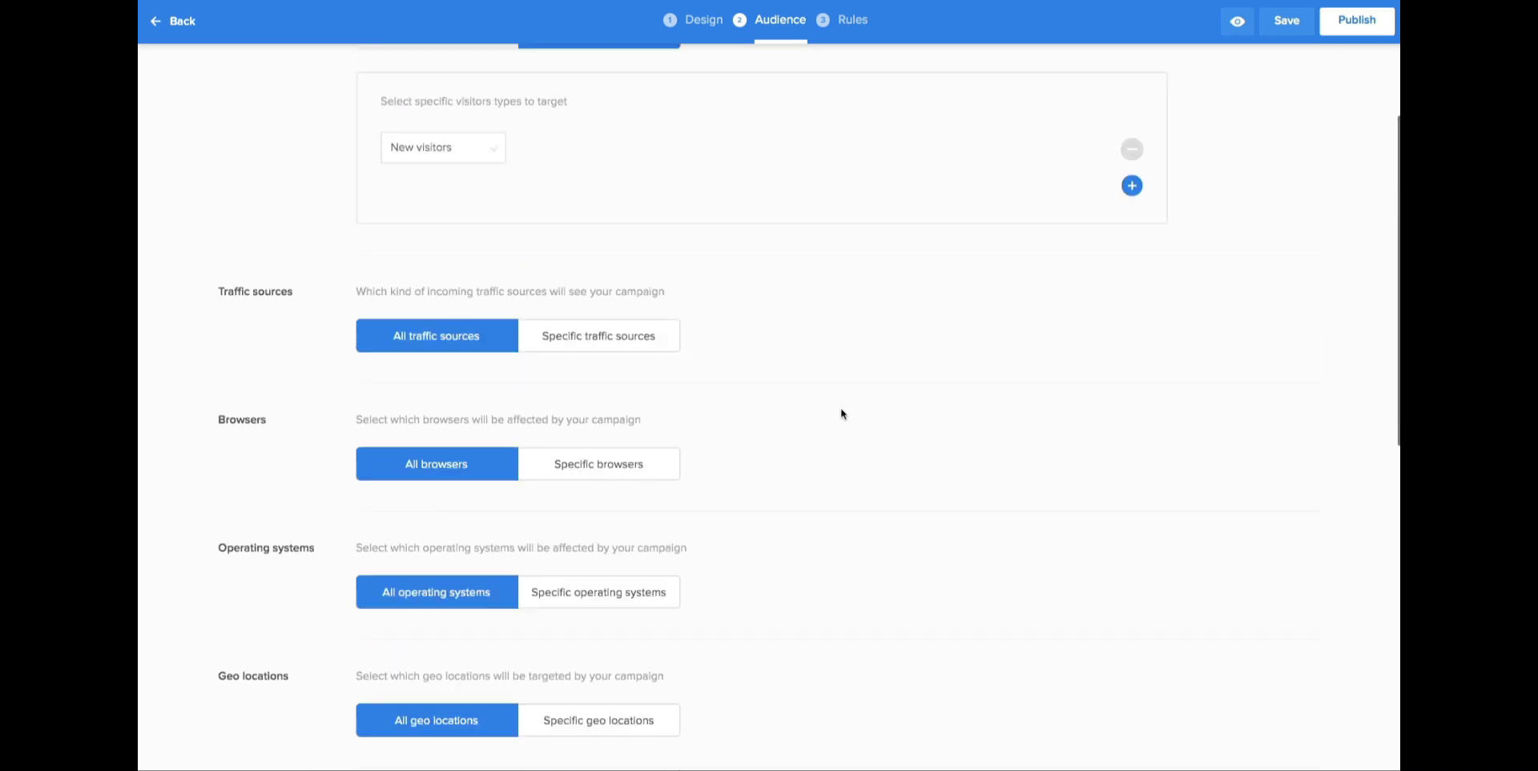
Step: Set an exit-intent trigger in the campaign rules that opens within a time frame of more than 10 seconds after page entry
click(841, 21)
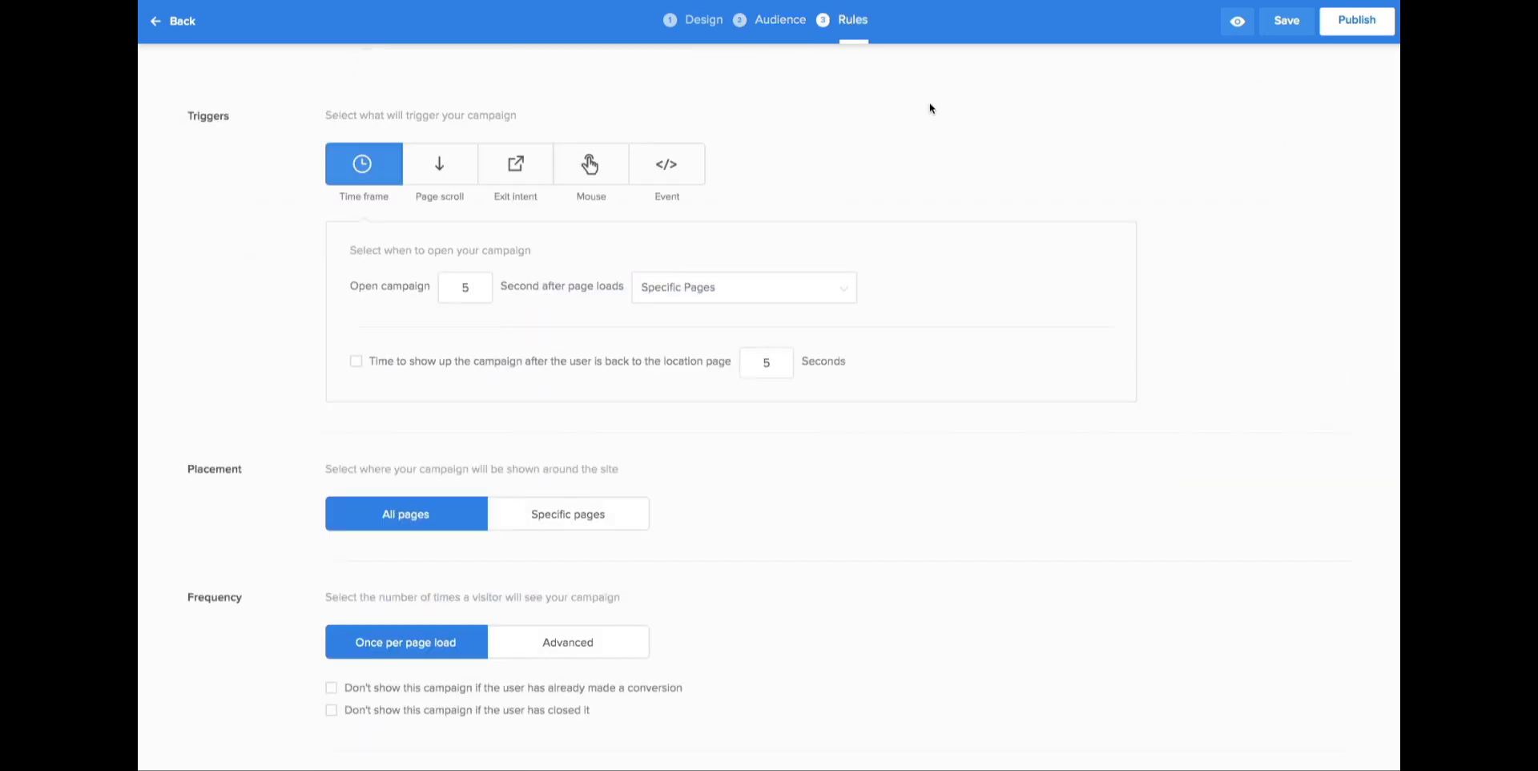
click(498, 171)
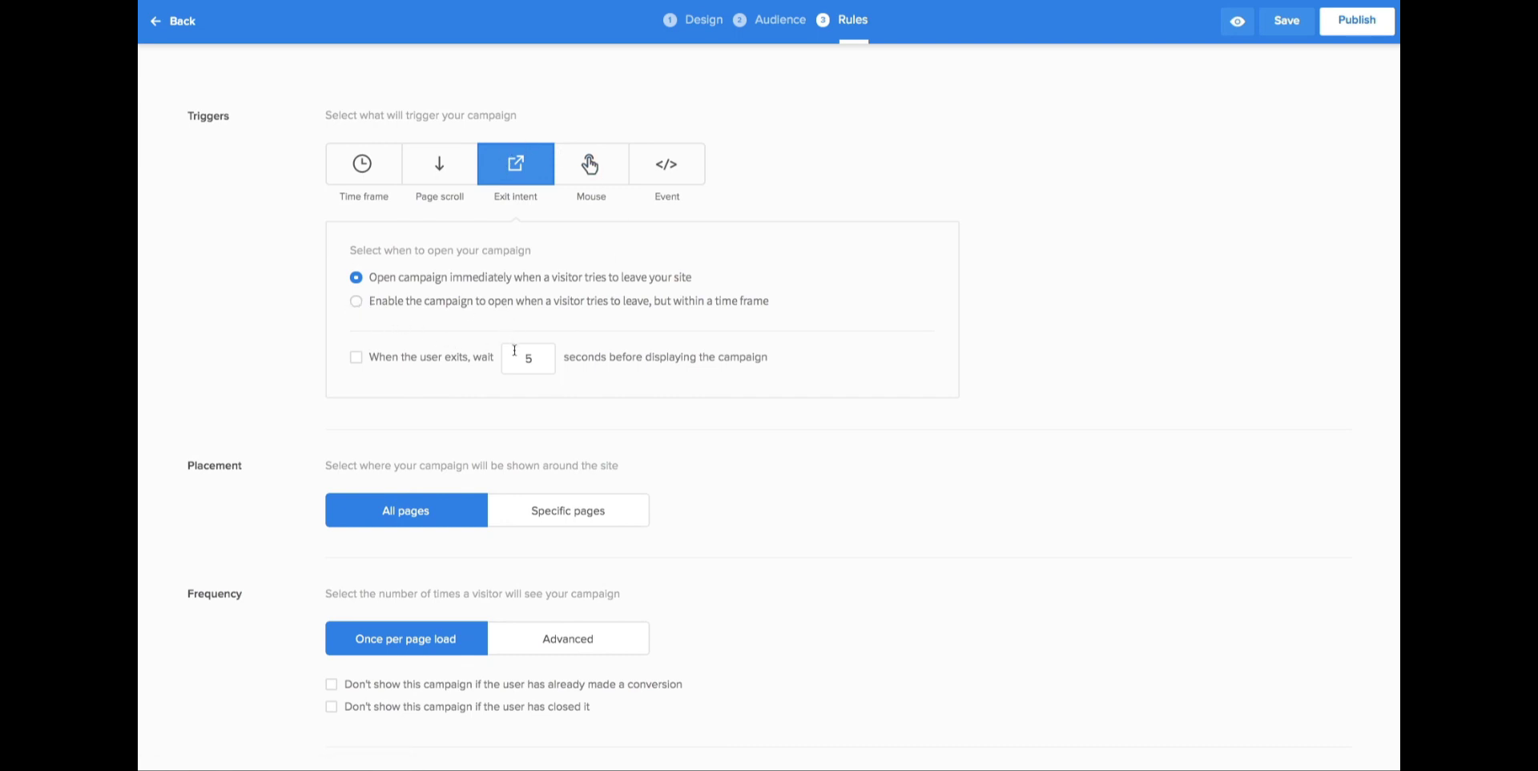
click(447, 302)
click(395, 362)
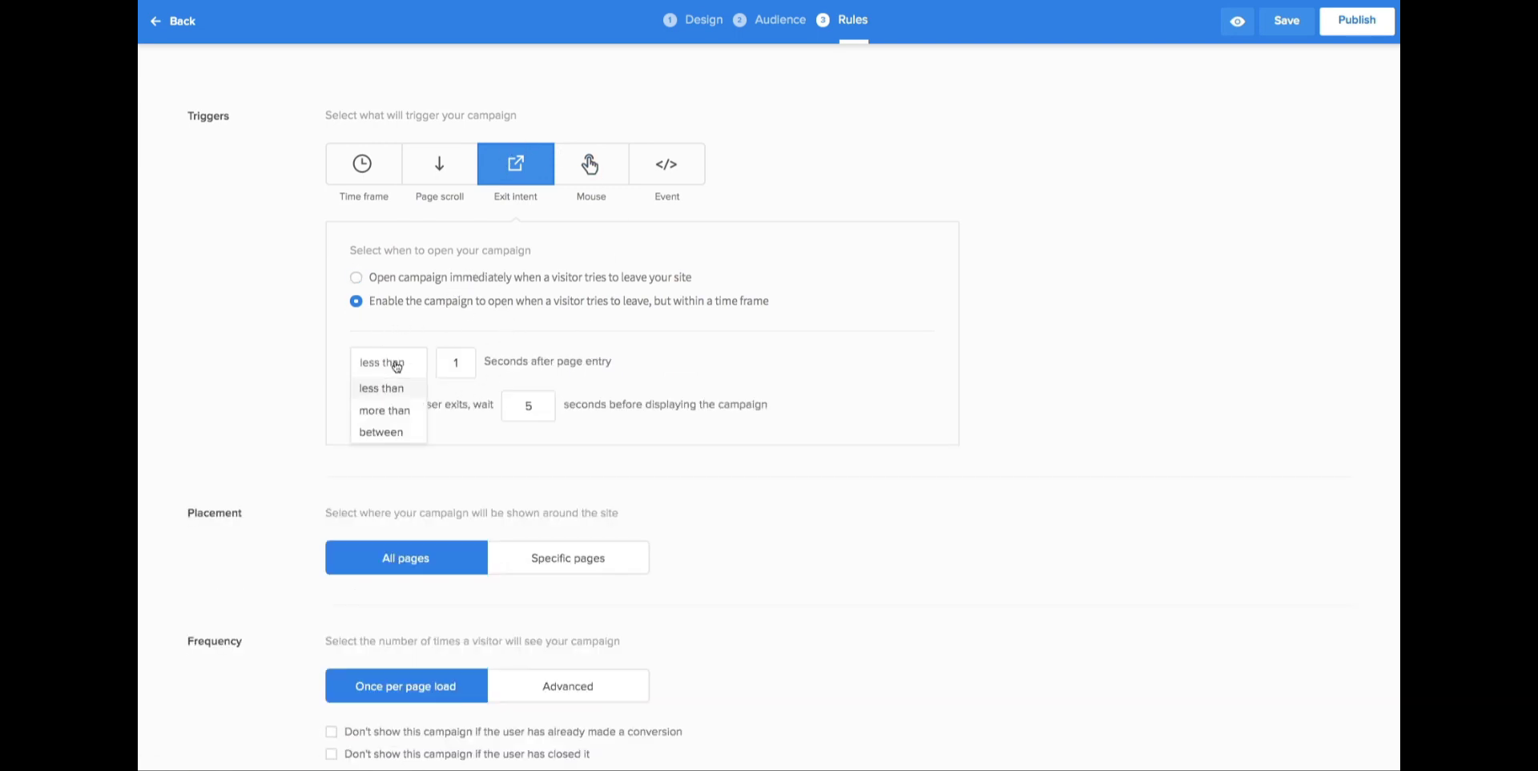
click(403, 409)
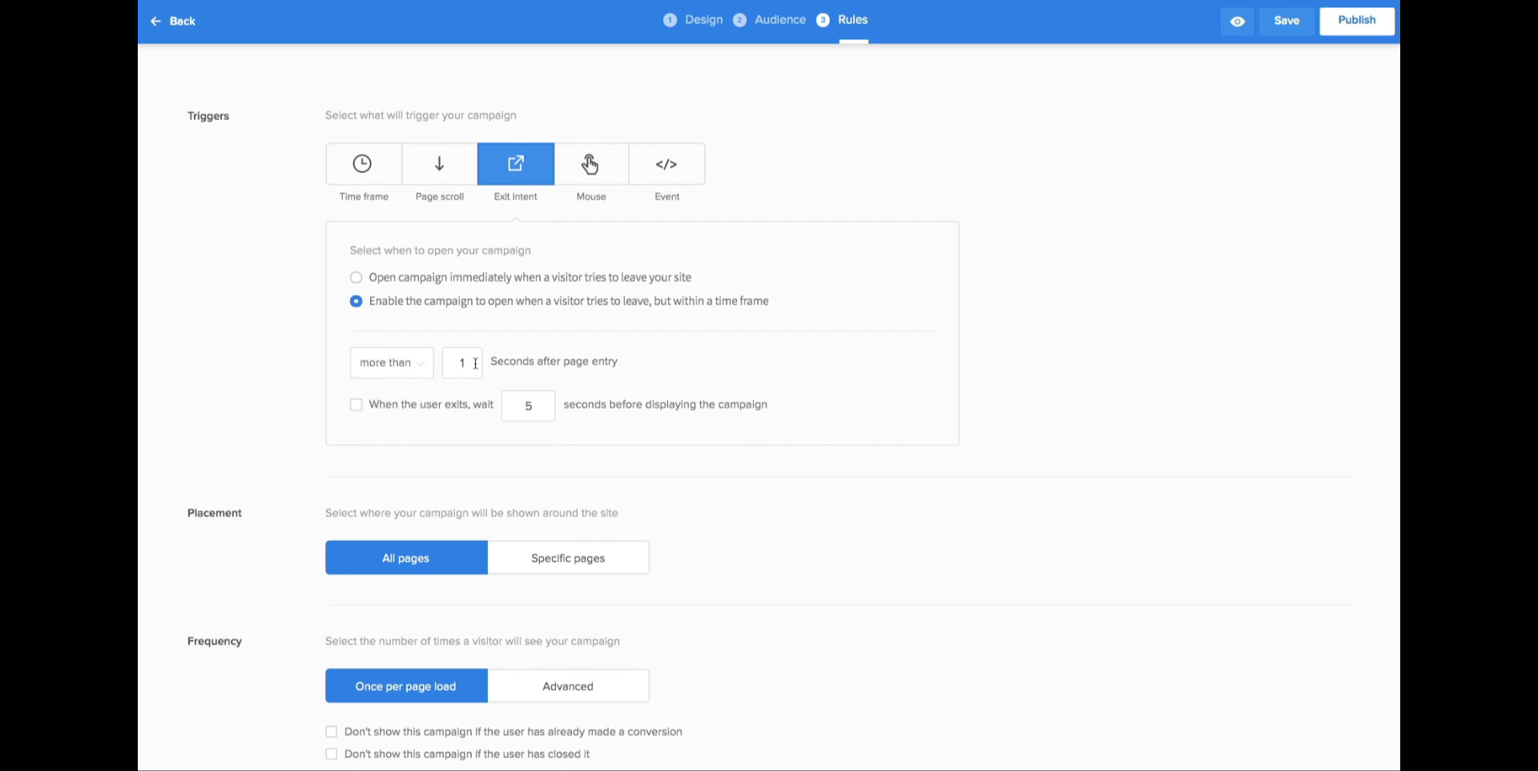
click(476, 363)
text(0)
Step: Set placement to specific pages and add an enabled rule excluding URLs that contain "cart"
scroll(511, 473, down, 2)
click(549, 441)
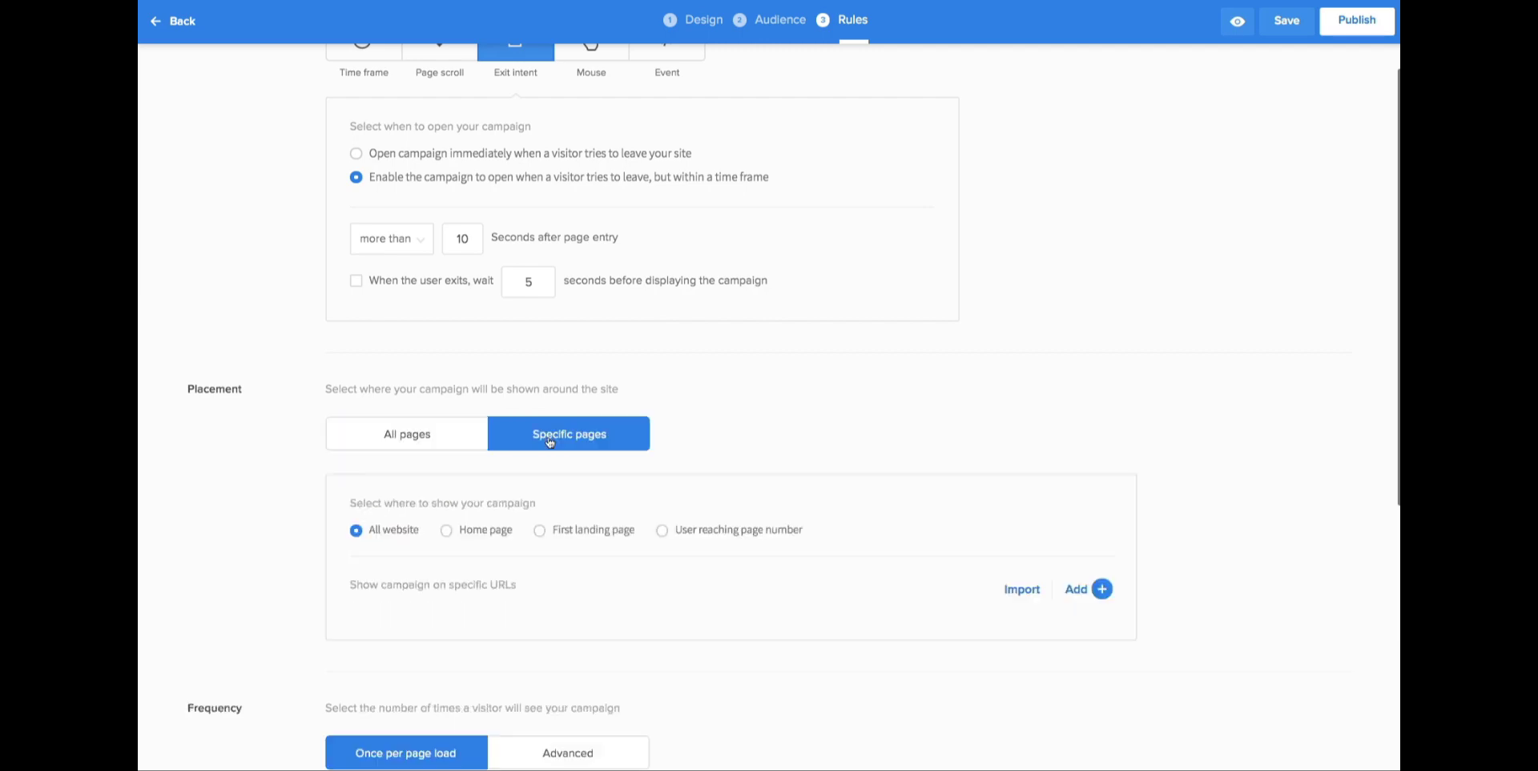
scroll(837, 588, down, 3)
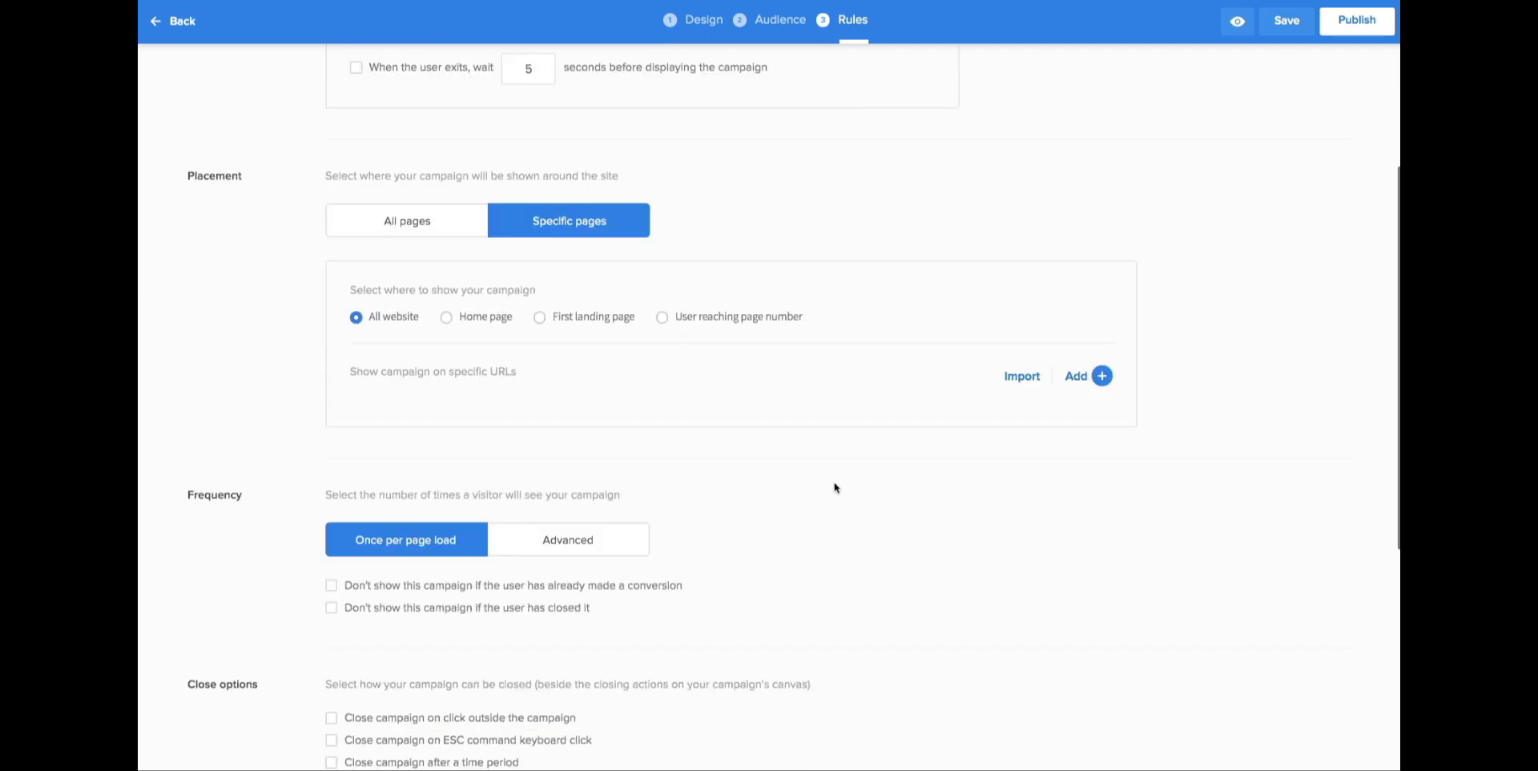
click(1100, 377)
click(395, 430)
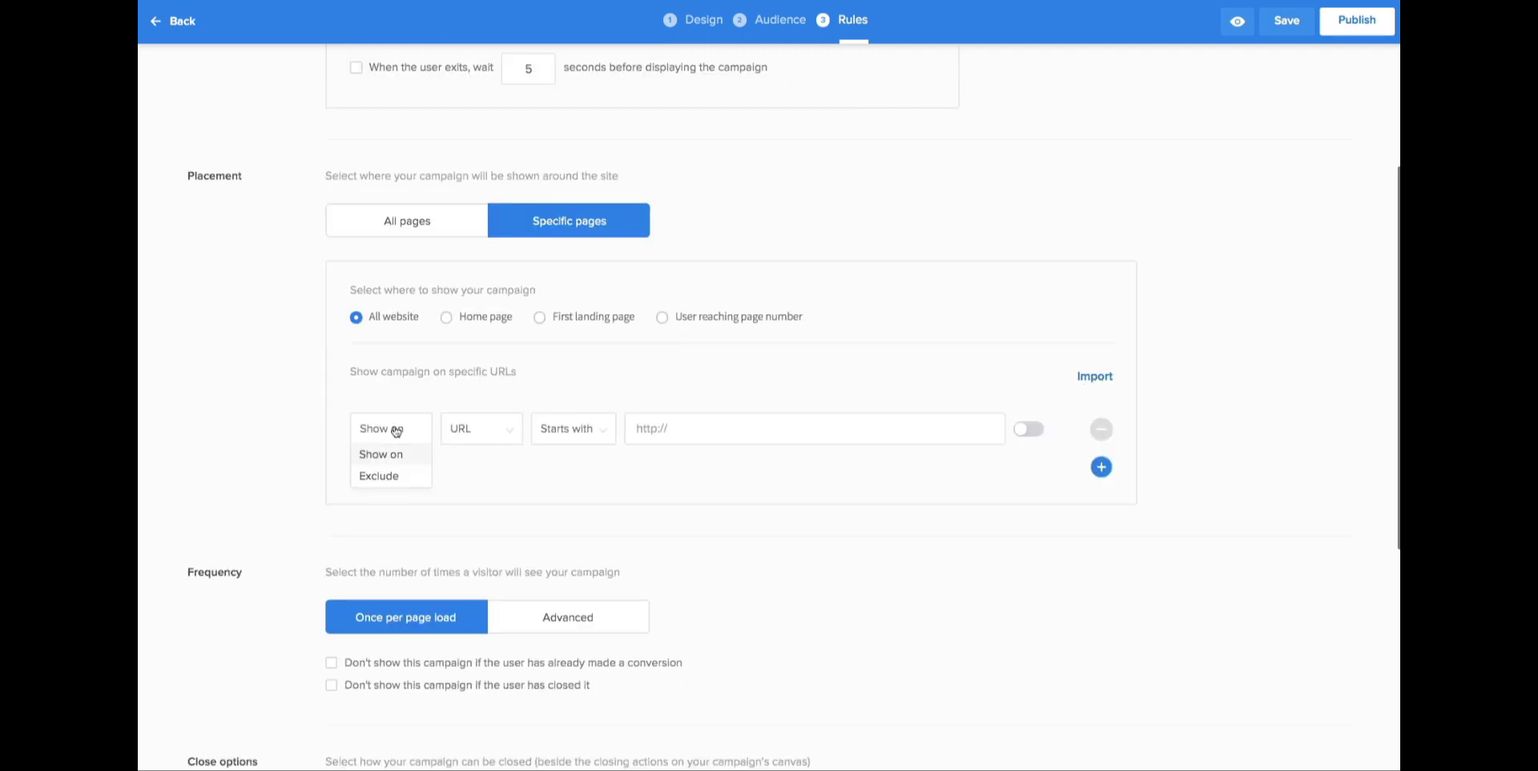
click(395, 478)
click(581, 429)
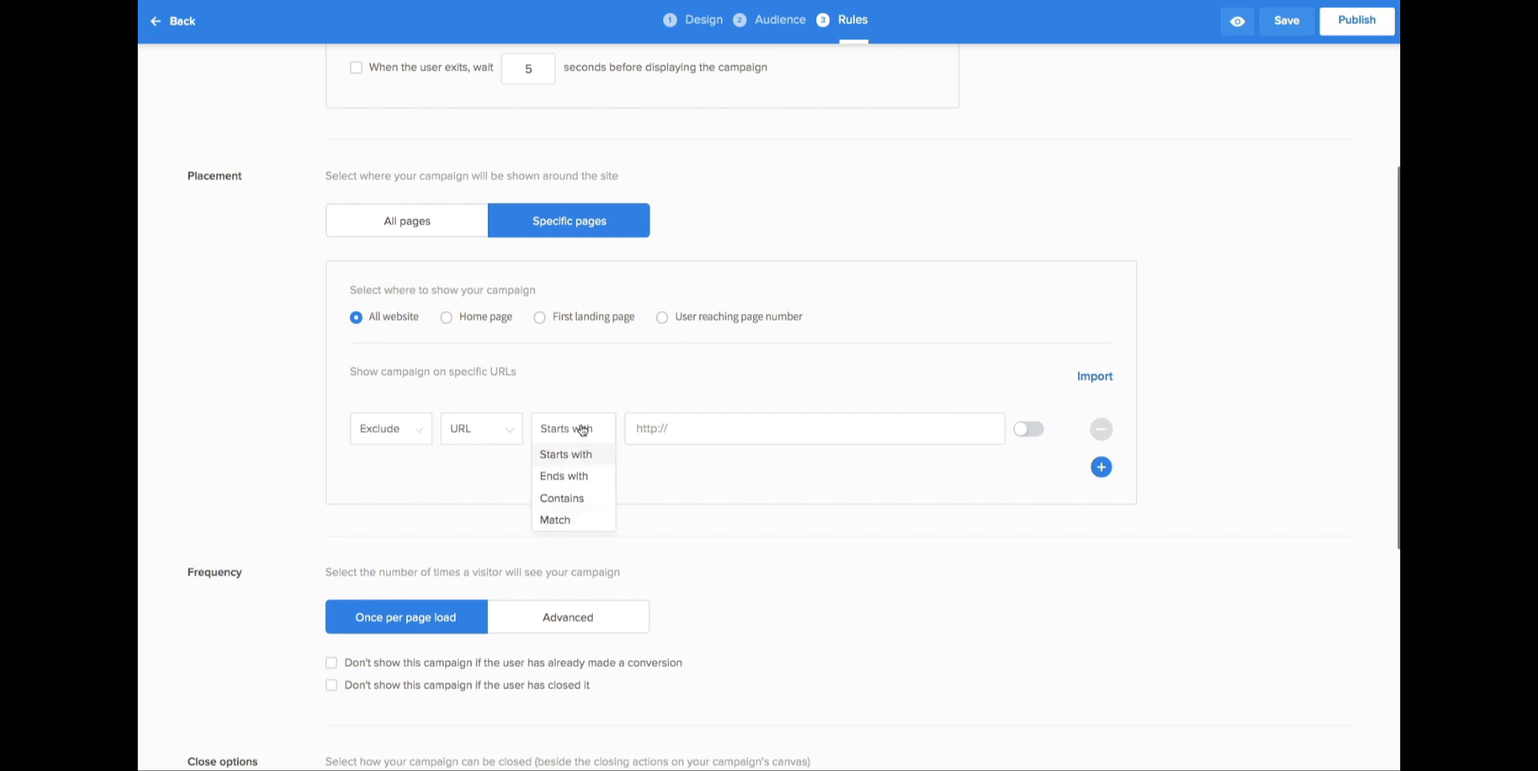
click(562, 498)
click(688, 433)
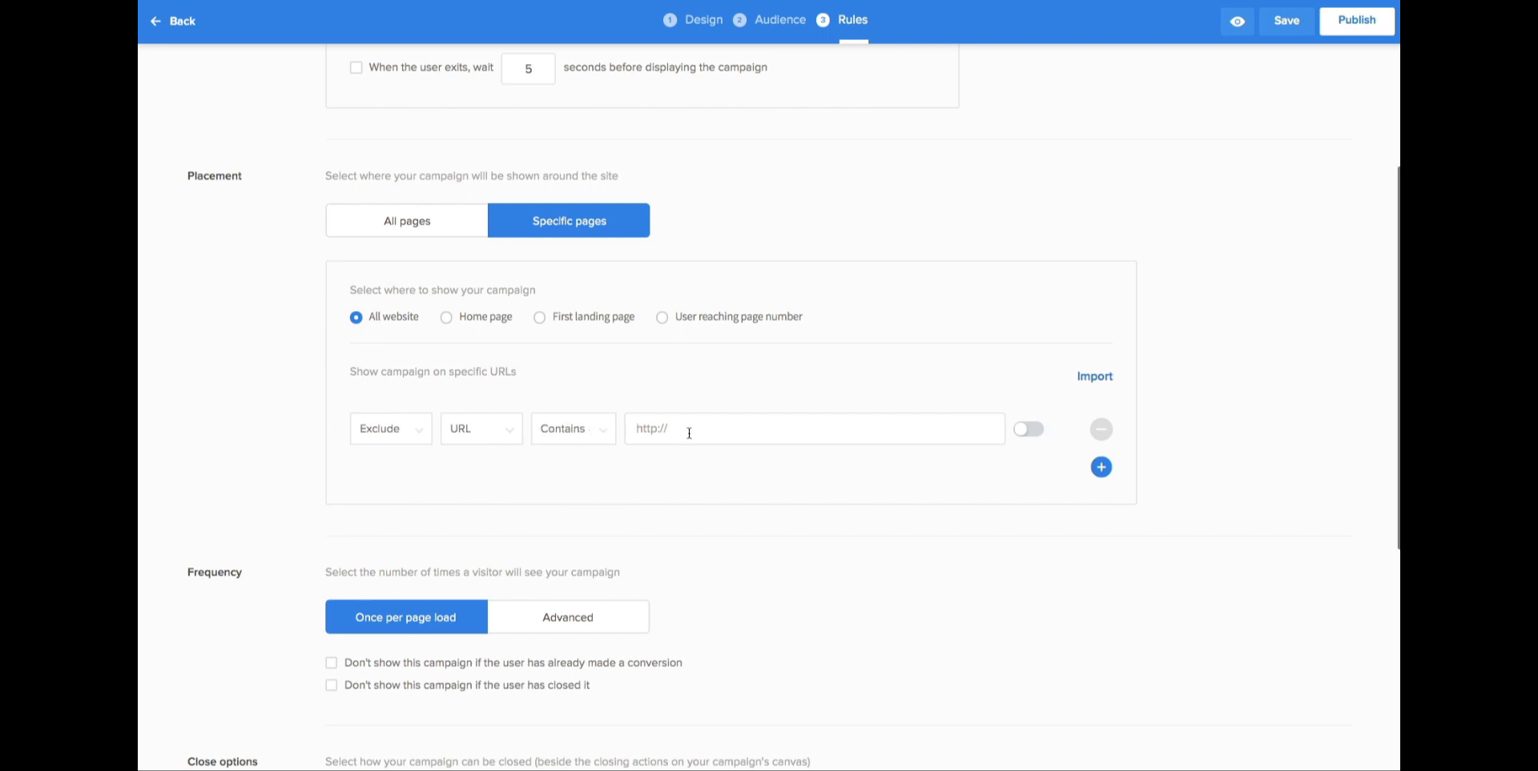
text(cart)
click(1027, 429)
Step: Add a second enabled placement rule excluding URLs that contain "checkout"
click(1101, 467)
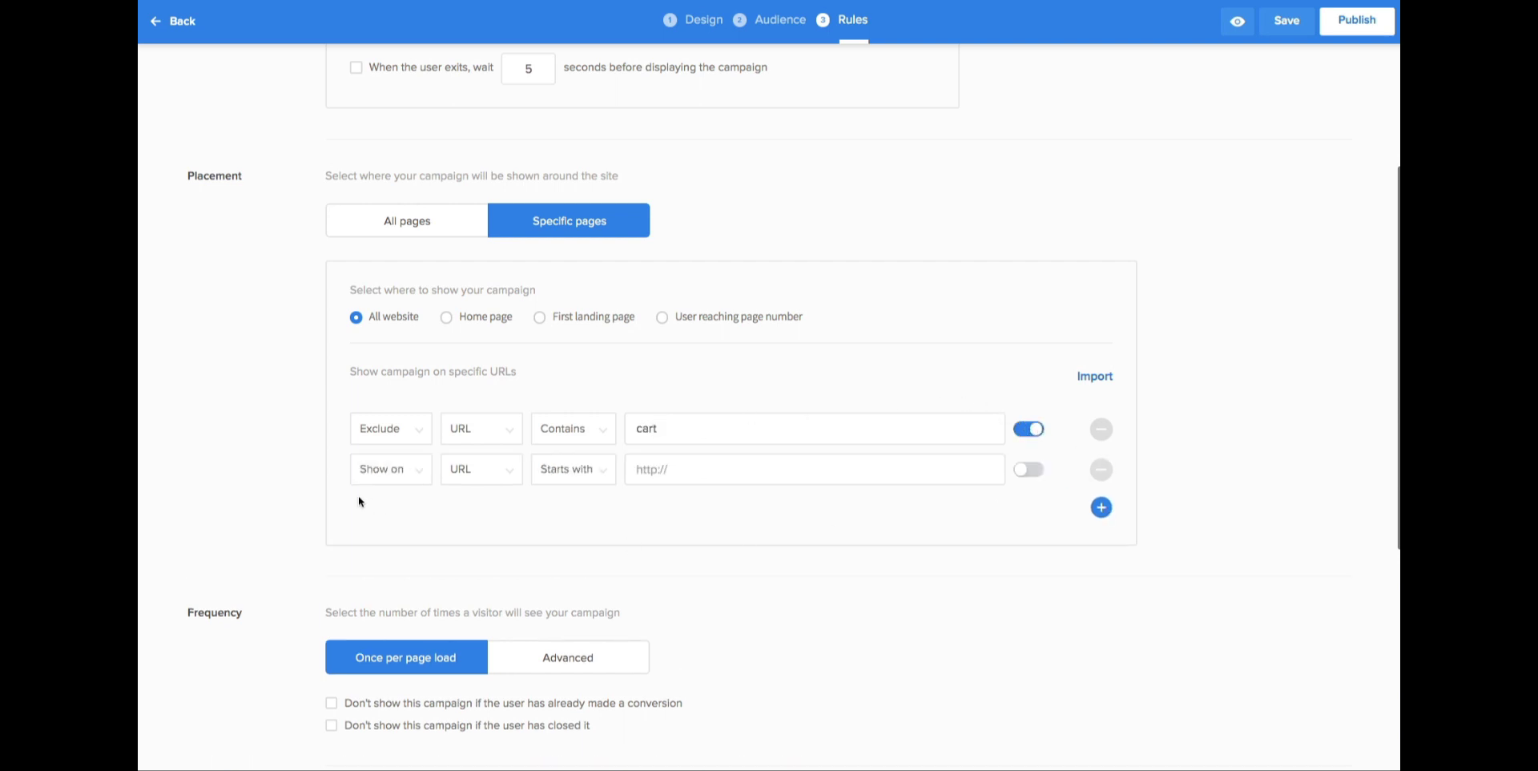
click(364, 472)
click(384, 516)
click(582, 478)
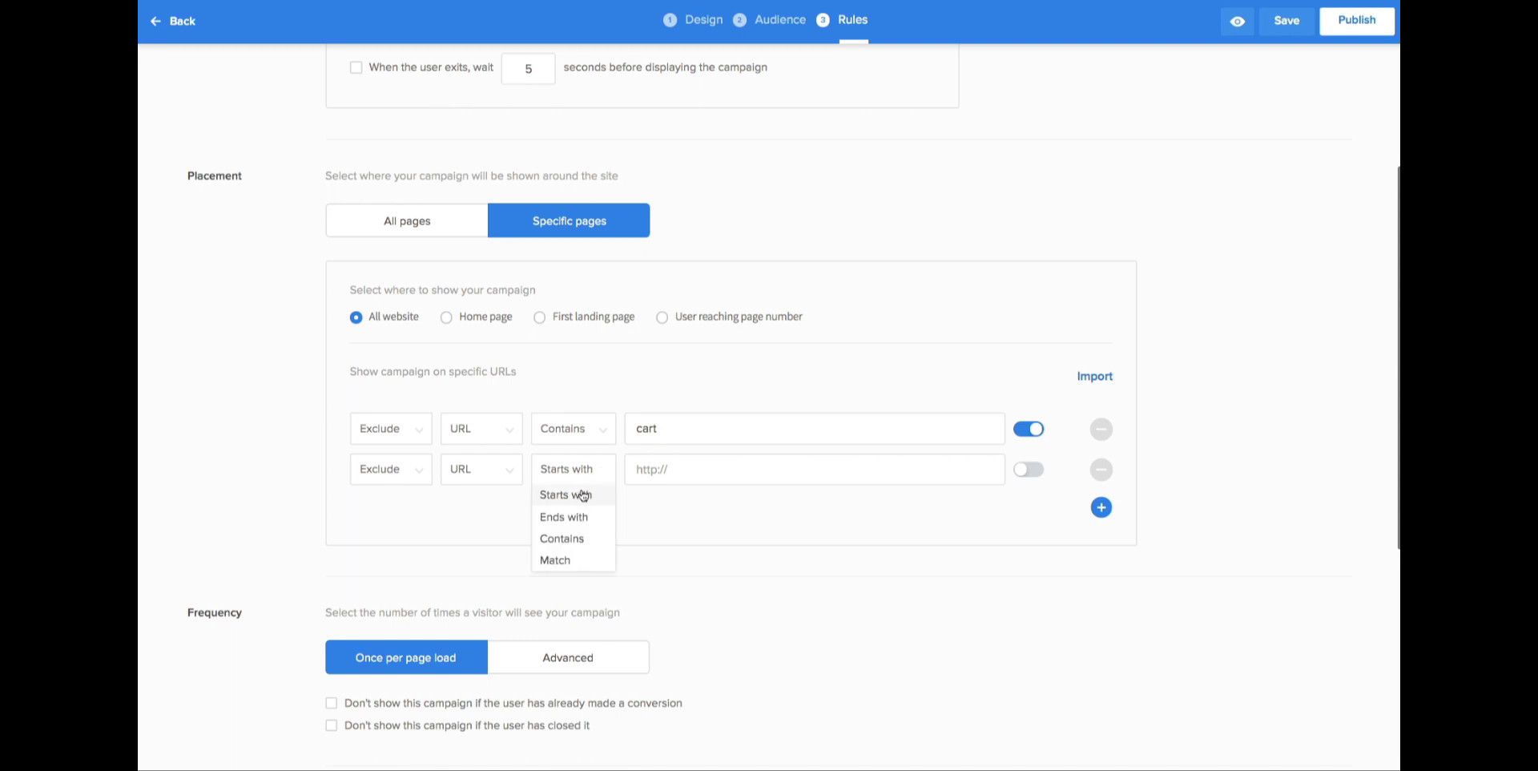
click(570, 538)
click(679, 472)
text(he)
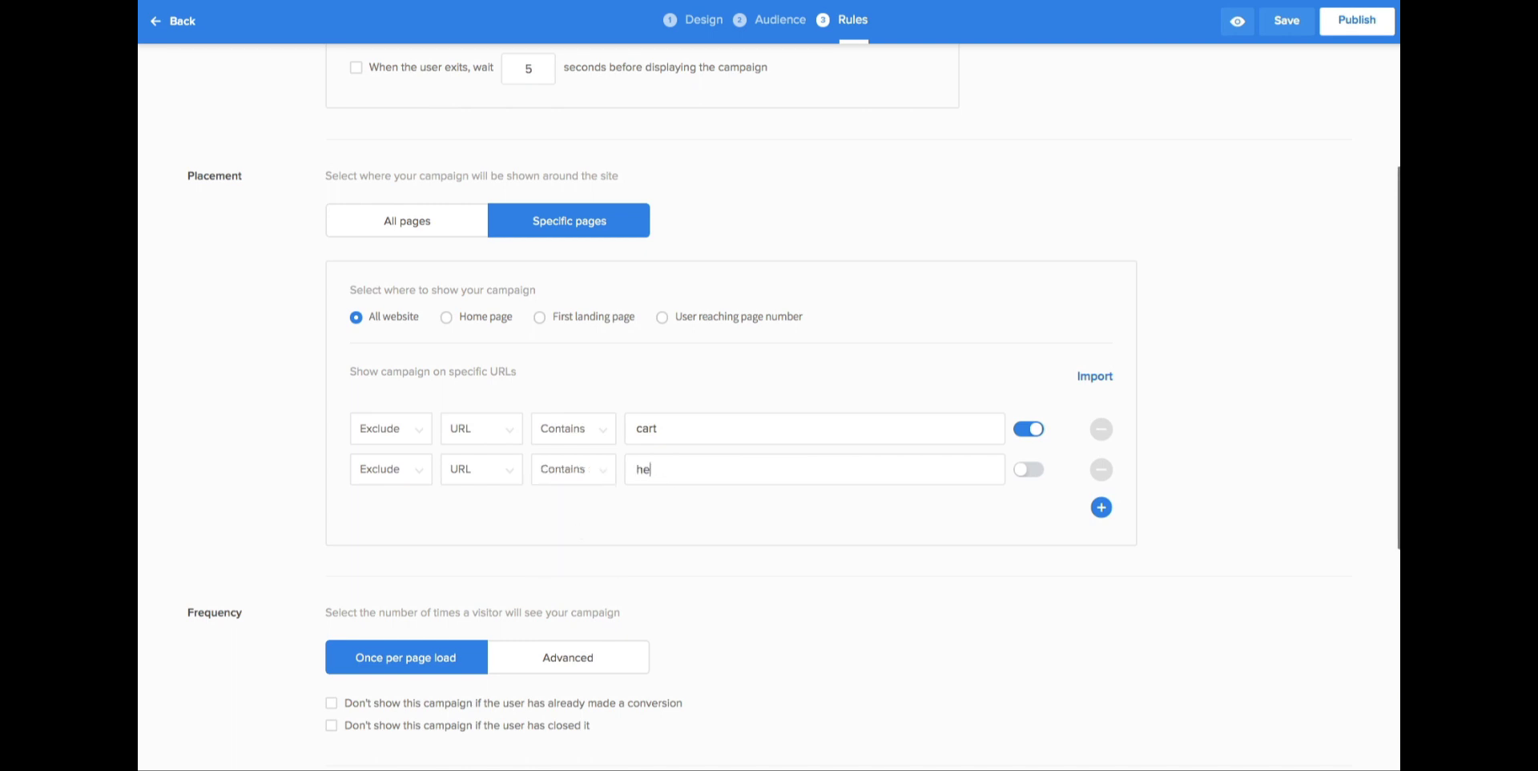
key(BackSpace)
key(BackSpace)
text(che)
click(1033, 470)
Step: Set advanced frequency rules to repeat up to 1 time per session and show the campaign again after 3 days
scroll(979, 542, down, 2)
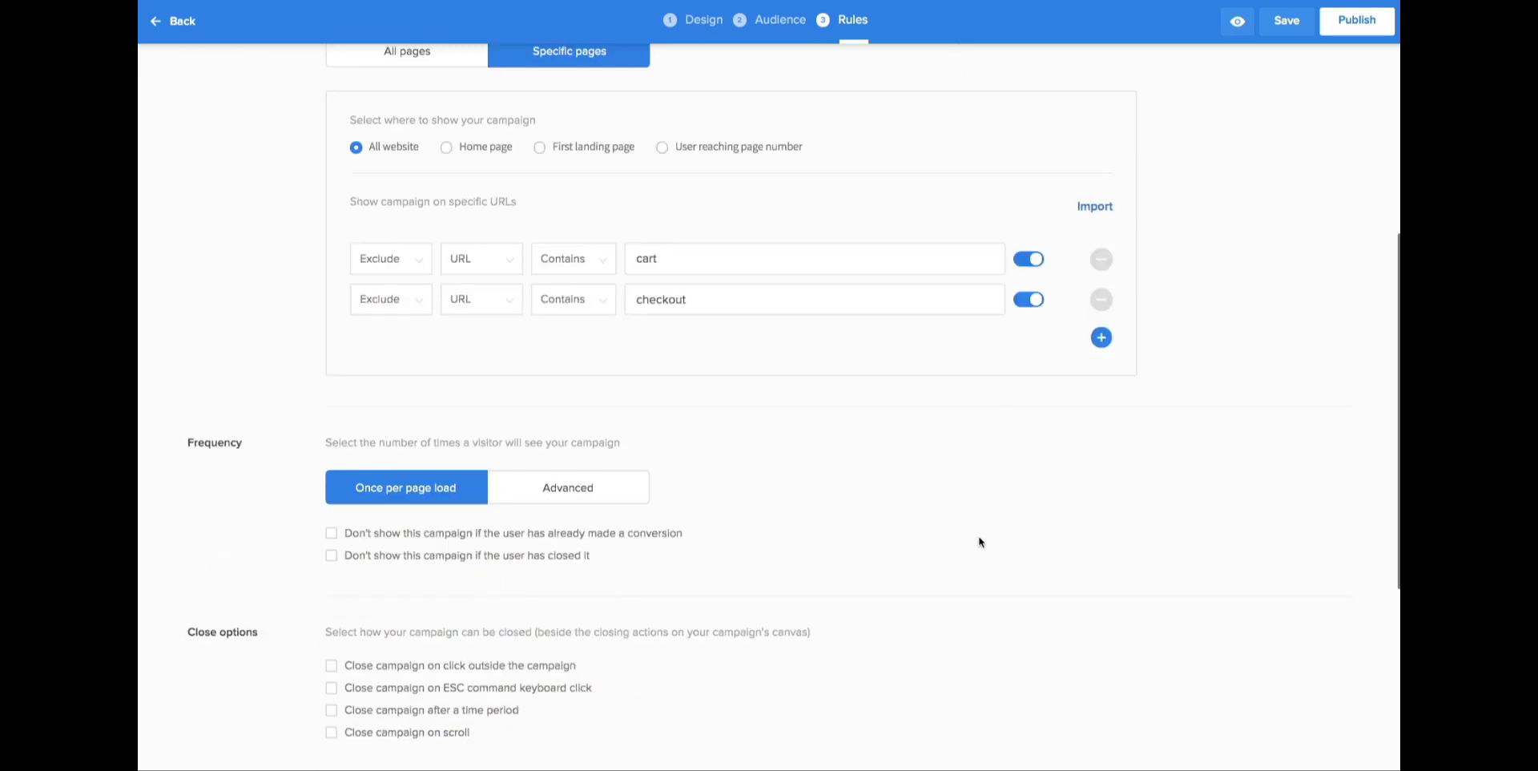
scroll(979, 542, down, 2)
click(564, 351)
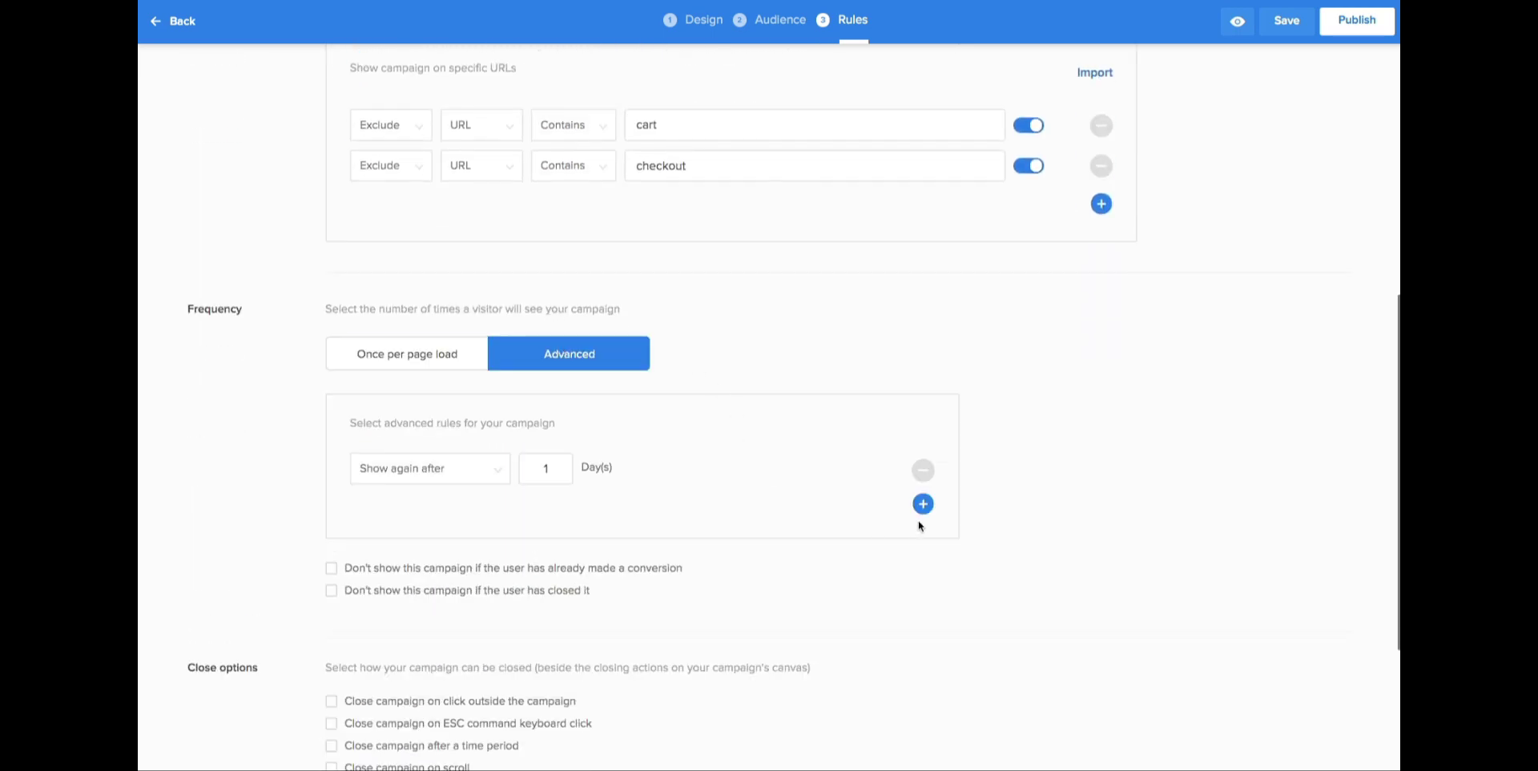
click(466, 469)
click(450, 515)
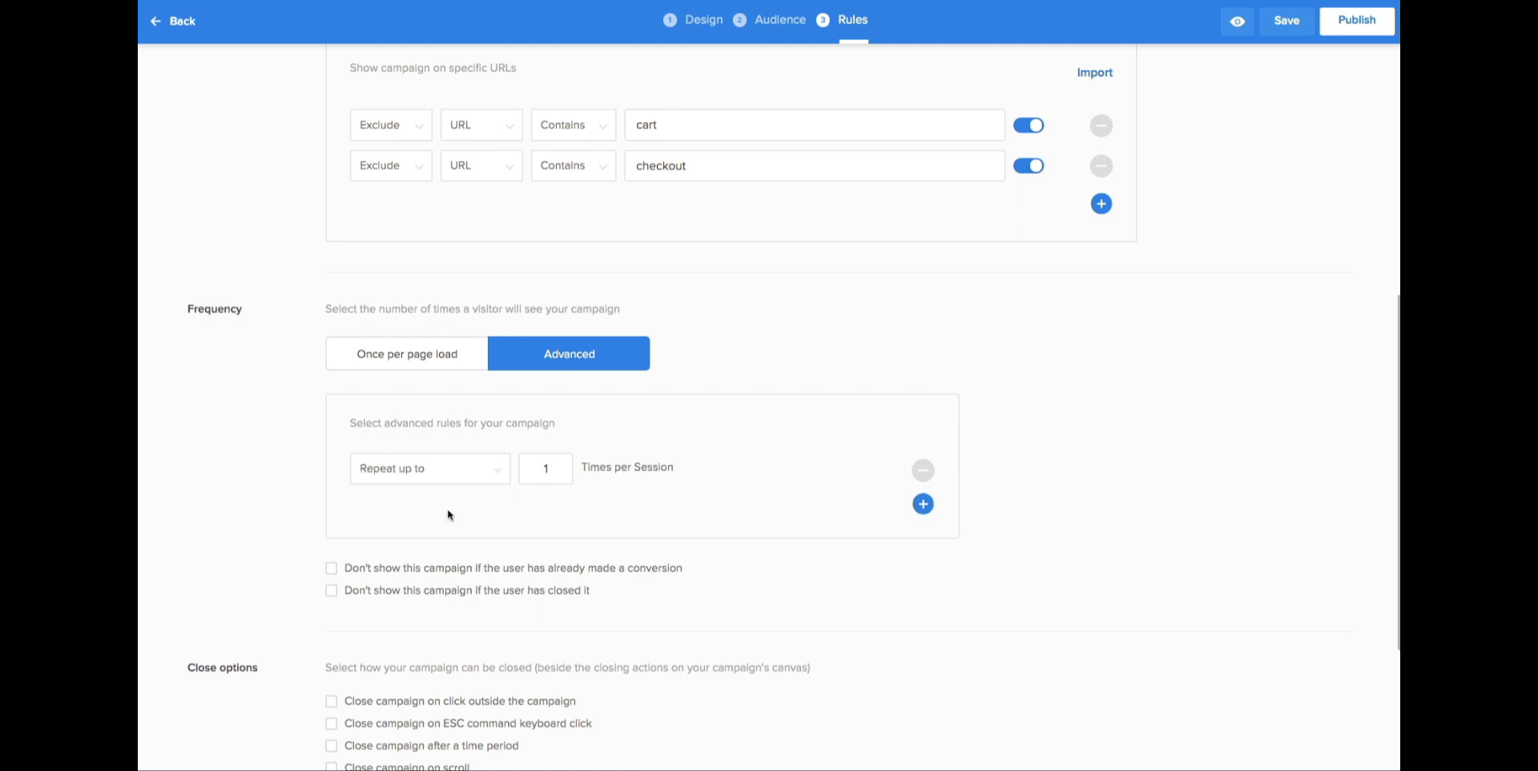
click(922, 504)
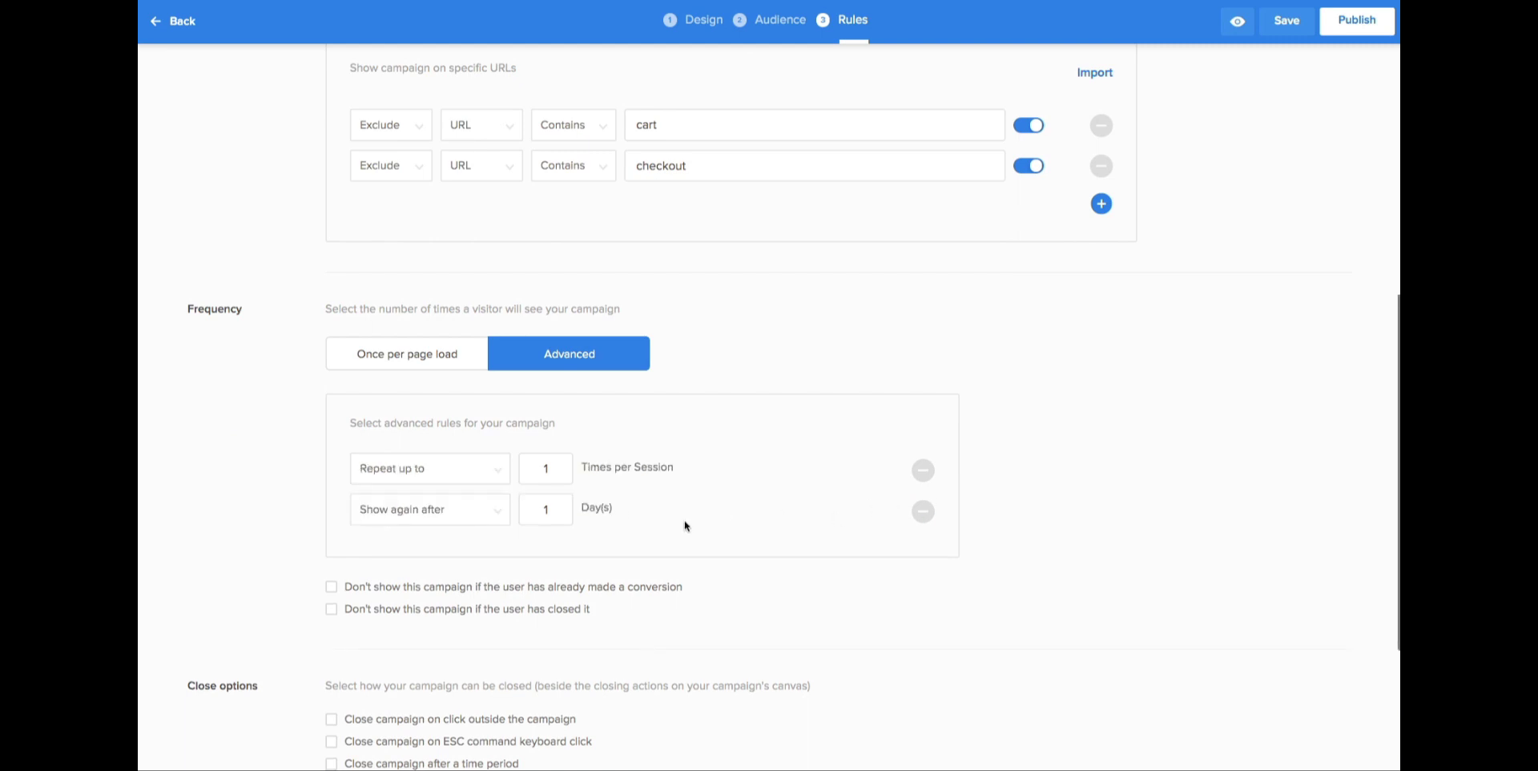
text(3)
Step: Stop the campaign from showing to users who have already made a conversion
scroll(809, 600, down, 2)
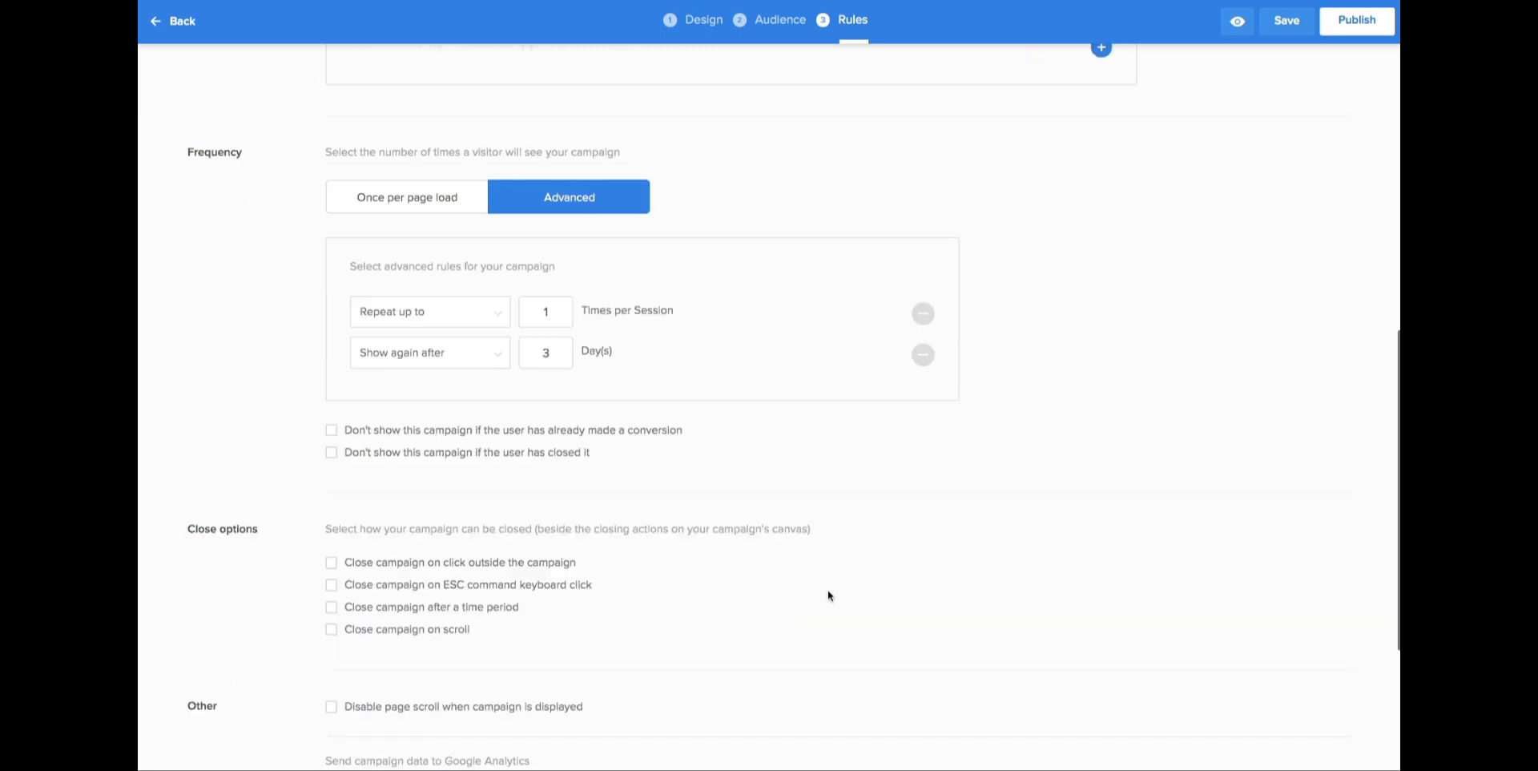
mouse_move(382, 442)
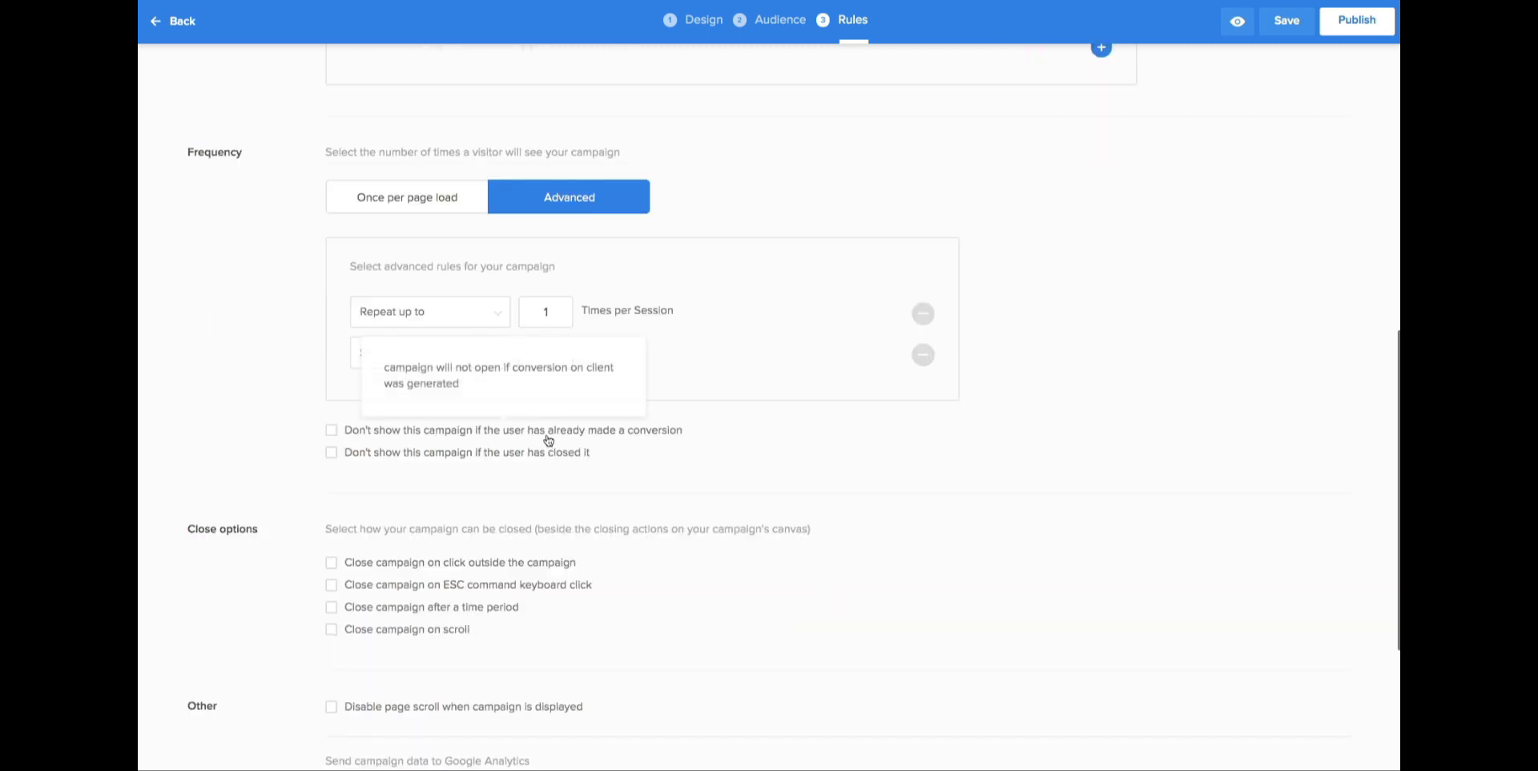
click(575, 439)
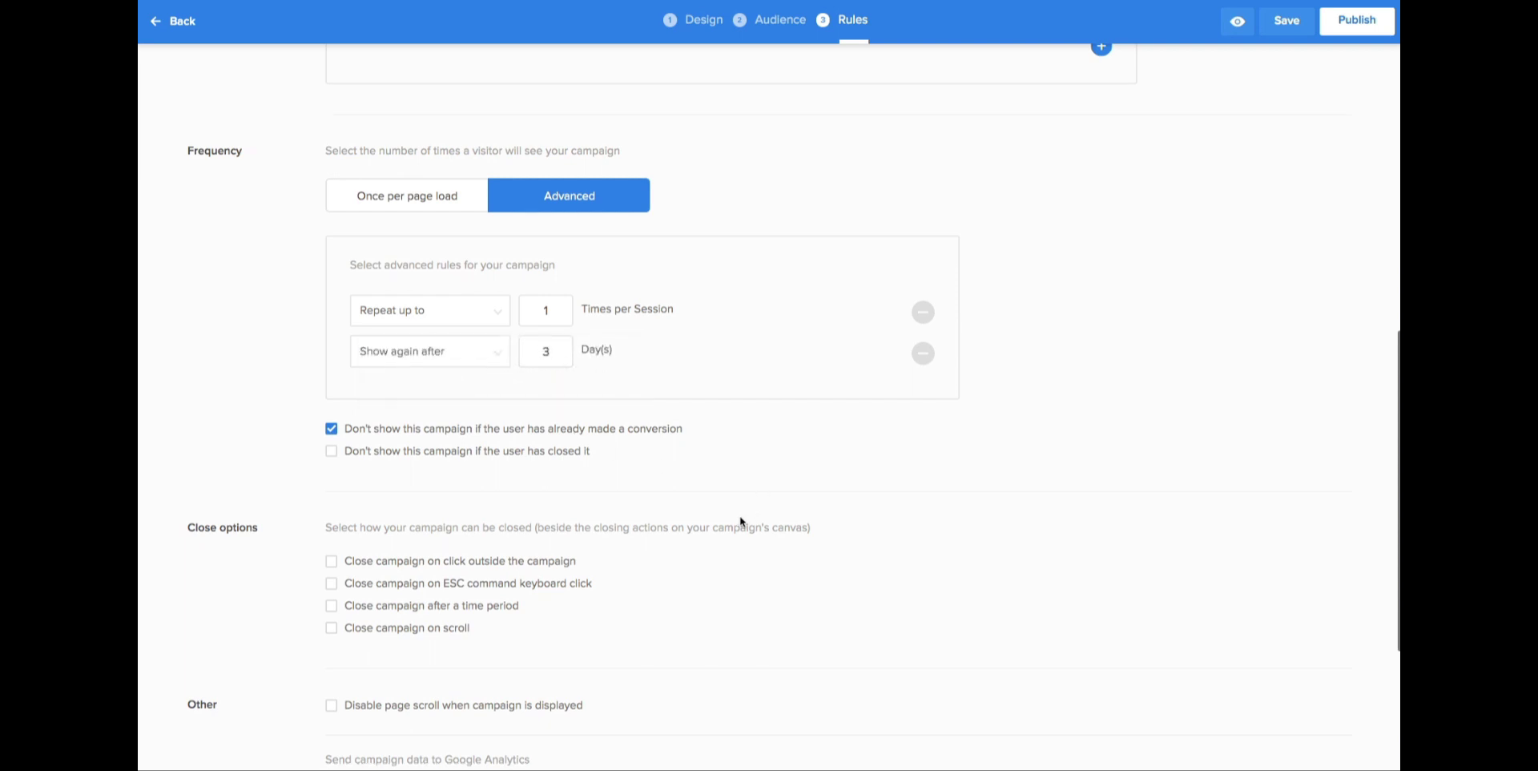
Step: Allow the campaign to close on the ESC key and on a click outside it
scroll(740, 521, down, 1)
scroll(740, 522, down, 1)
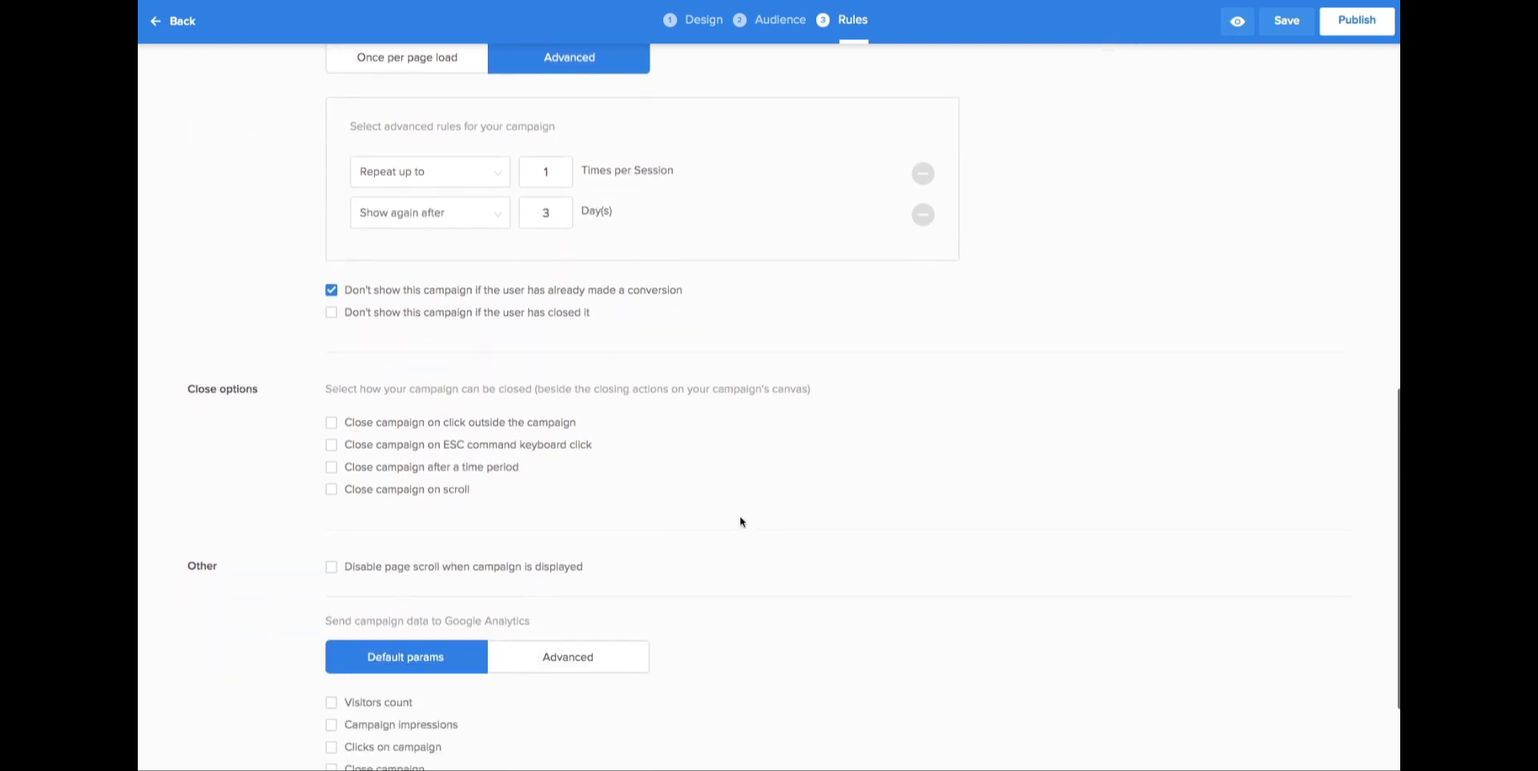
click(485, 445)
click(489, 425)
Step: Send campaign impressions, clicks on campaign and close campaign data to Google Analytics with the default parameters
scroll(751, 531, down, 3)
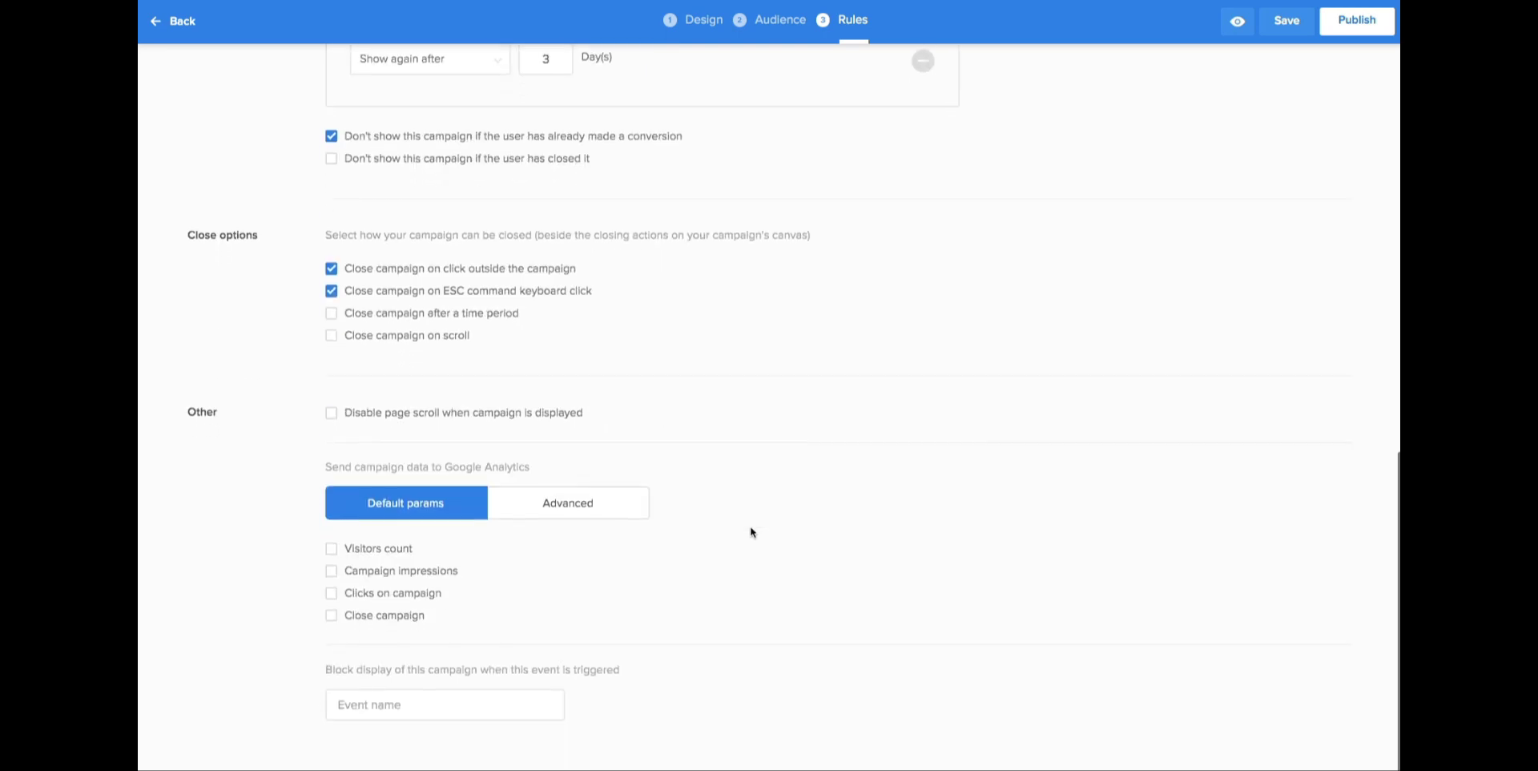
click(439, 573)
click(439, 595)
click(422, 617)
Step: Save the campaign rules and publish the New Year 2020 campaign
scroll(740, 605, up, 13)
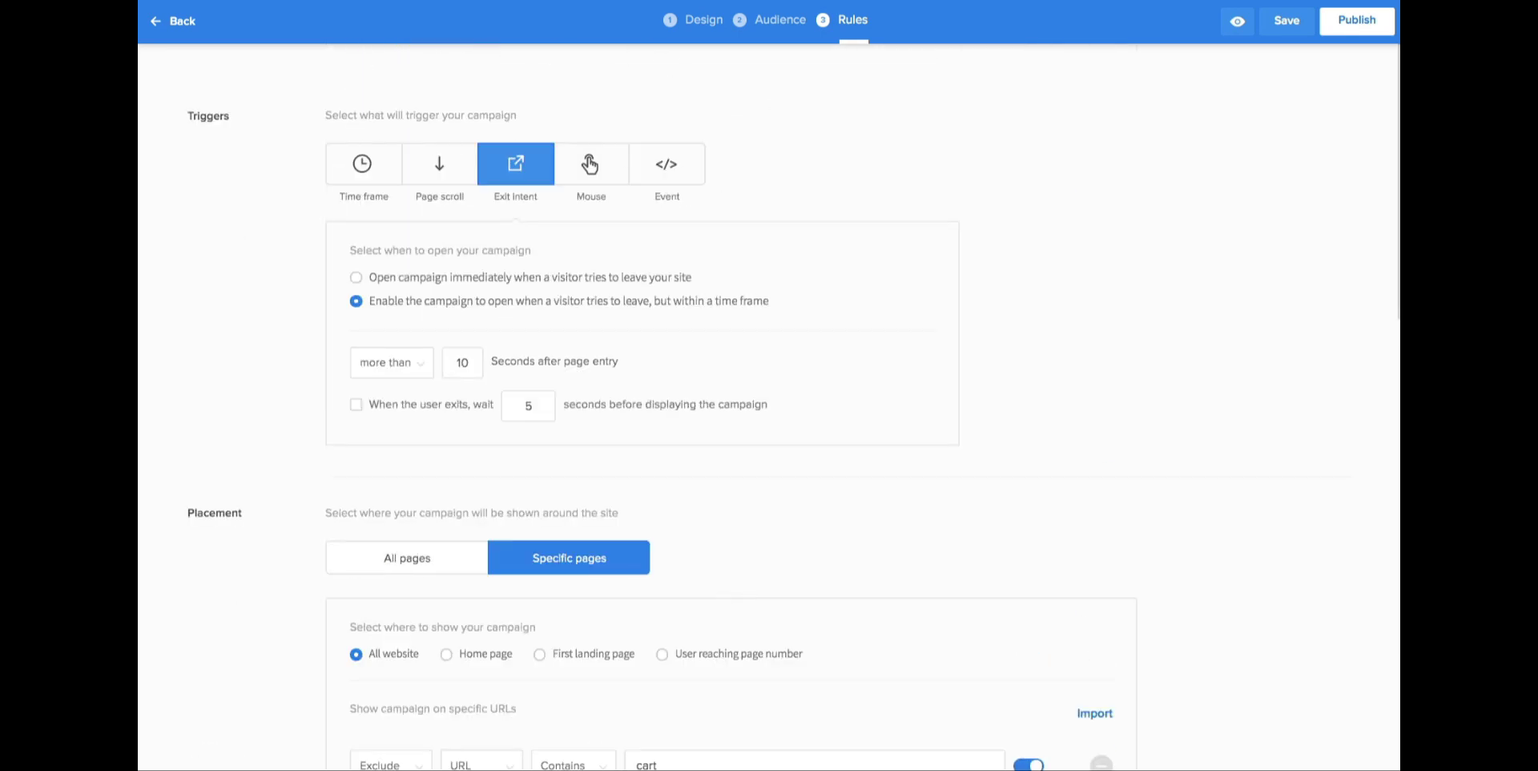
click(1296, 24)
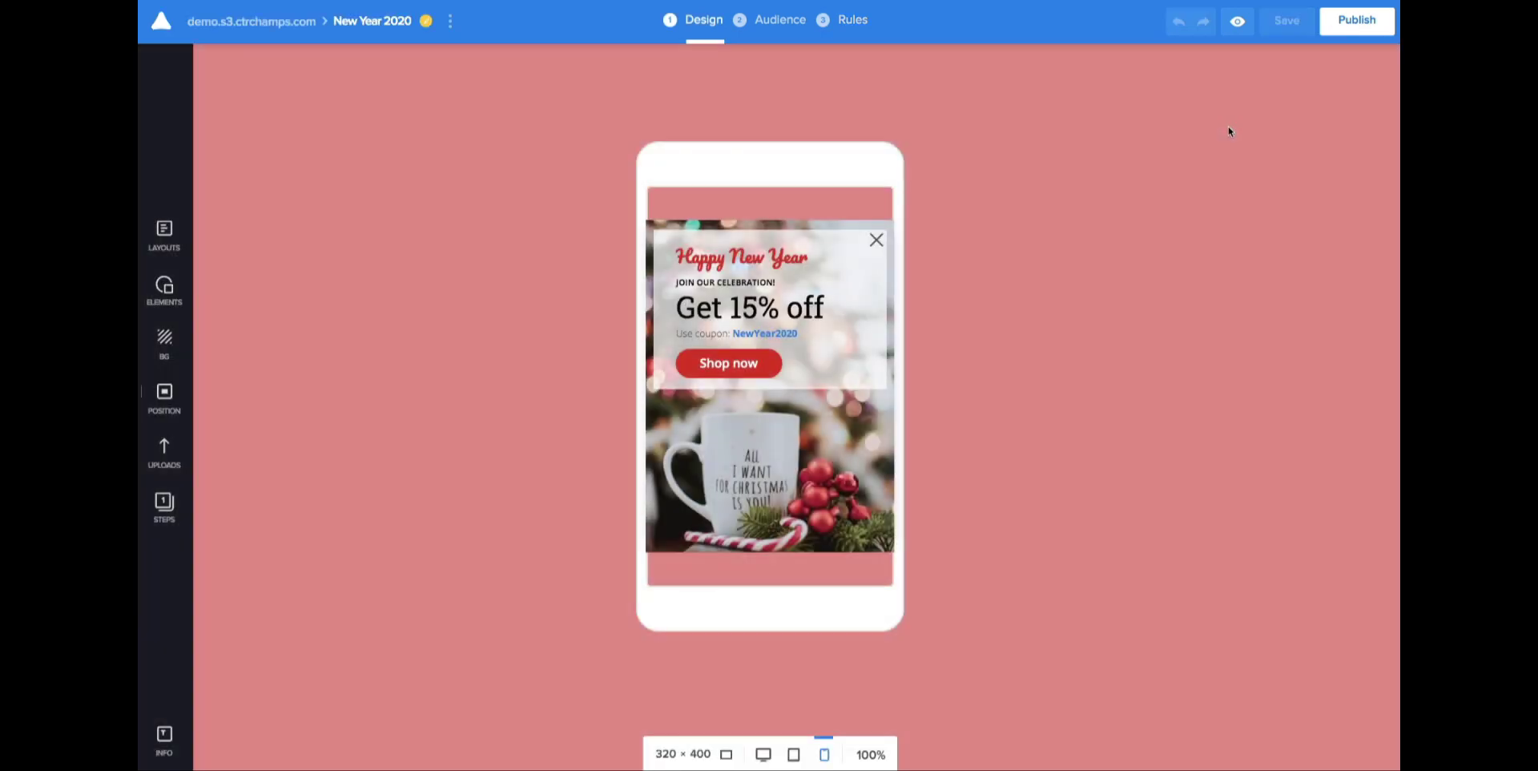
click(1345, 32)
Step: Schedule the campaign in the Australia/Perth time zone, launching Apr 26, 2020 at 19:00 and ending Apr 26, 2020 at 19:30
click(452, 24)
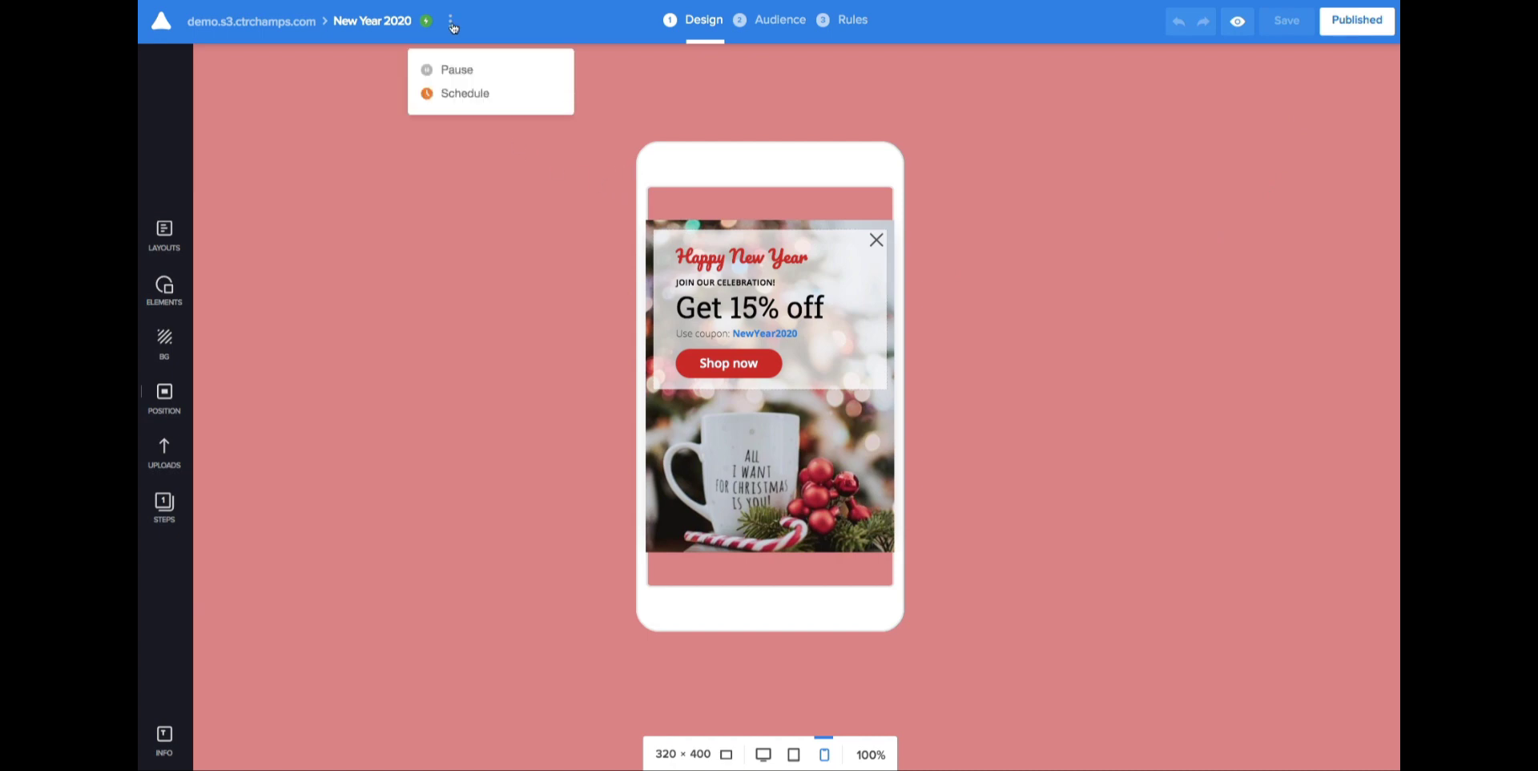
click(464, 93)
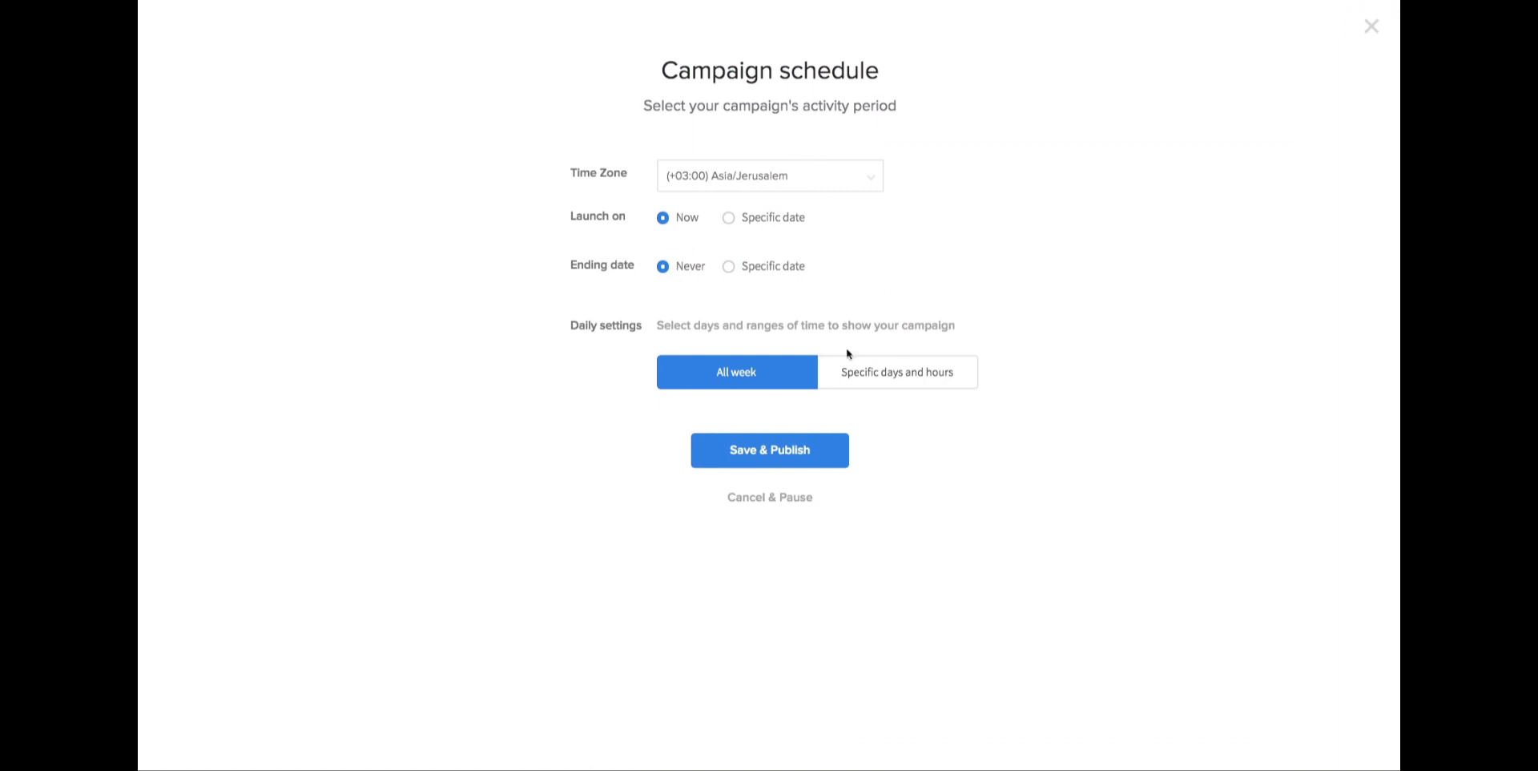
click(801, 176)
scroll(769, 304, down, 5)
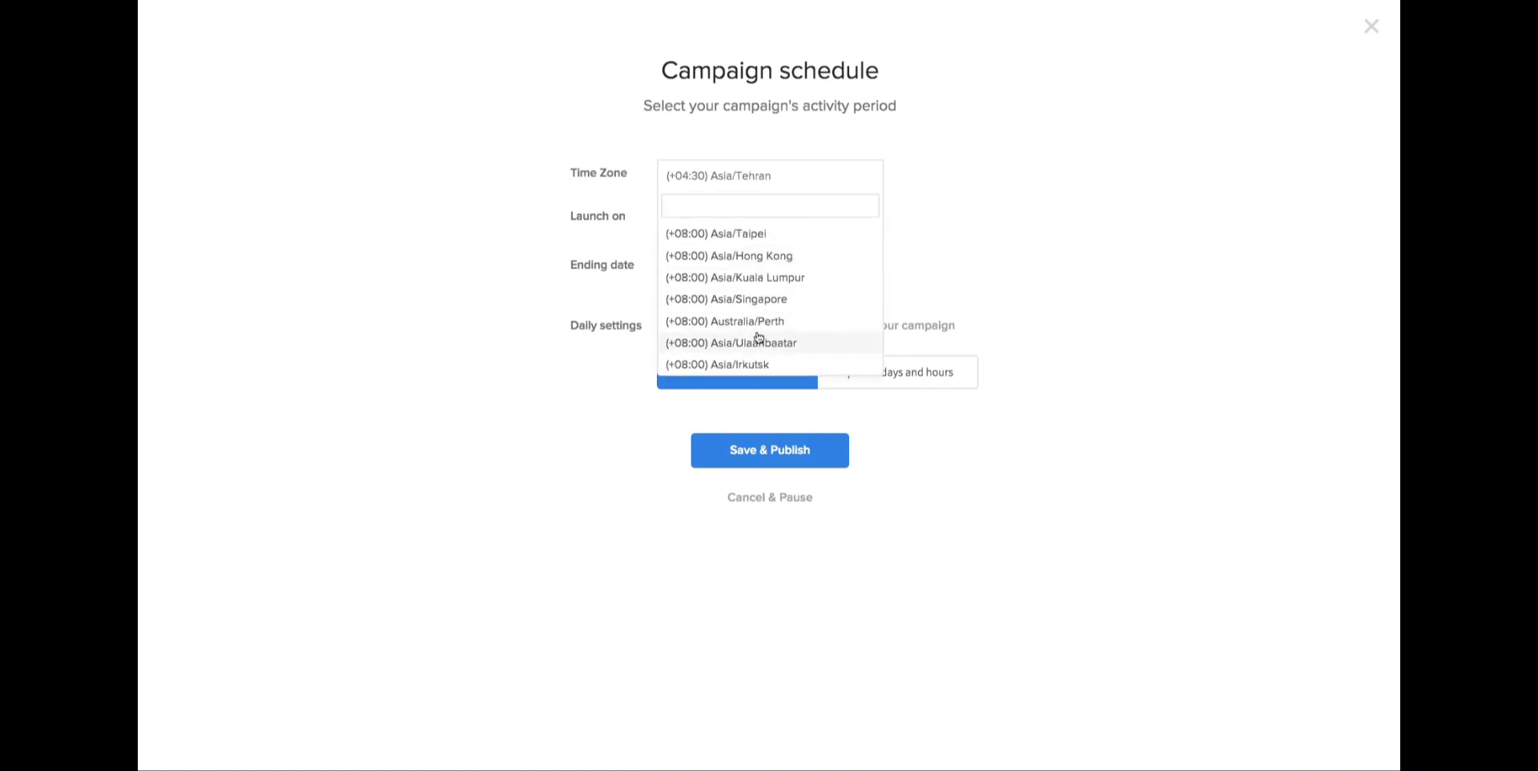
click(749, 325)
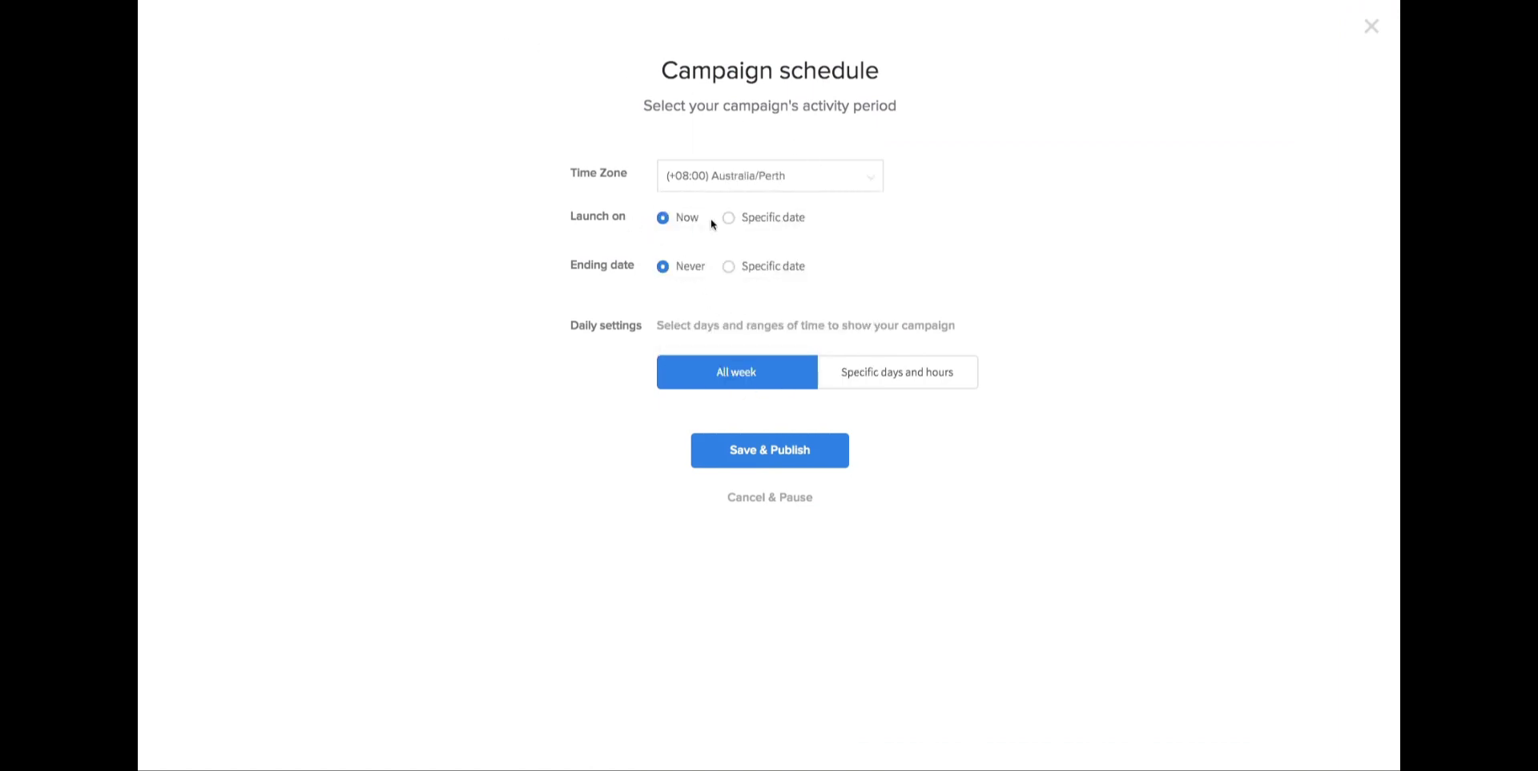
click(731, 217)
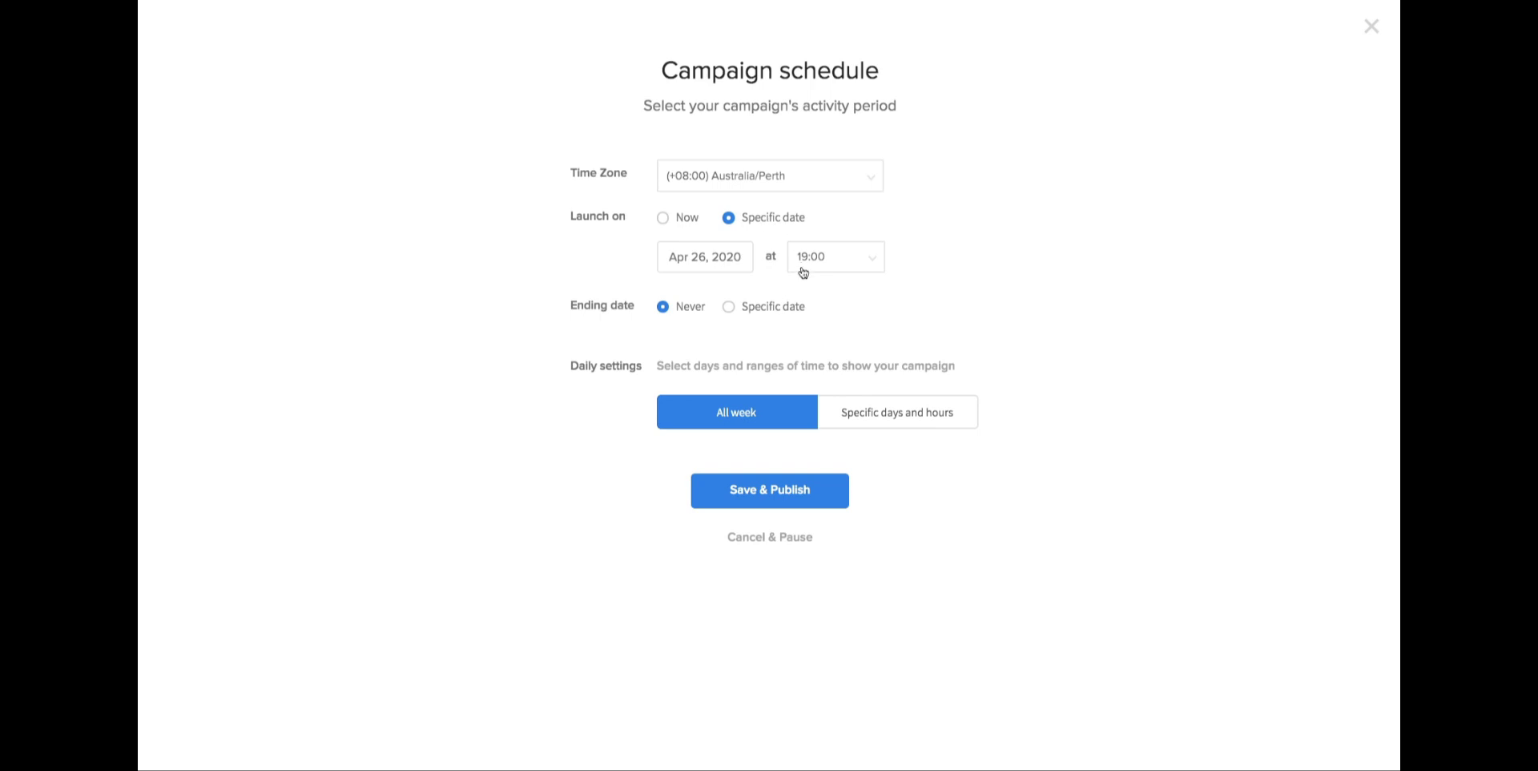
click(745, 308)
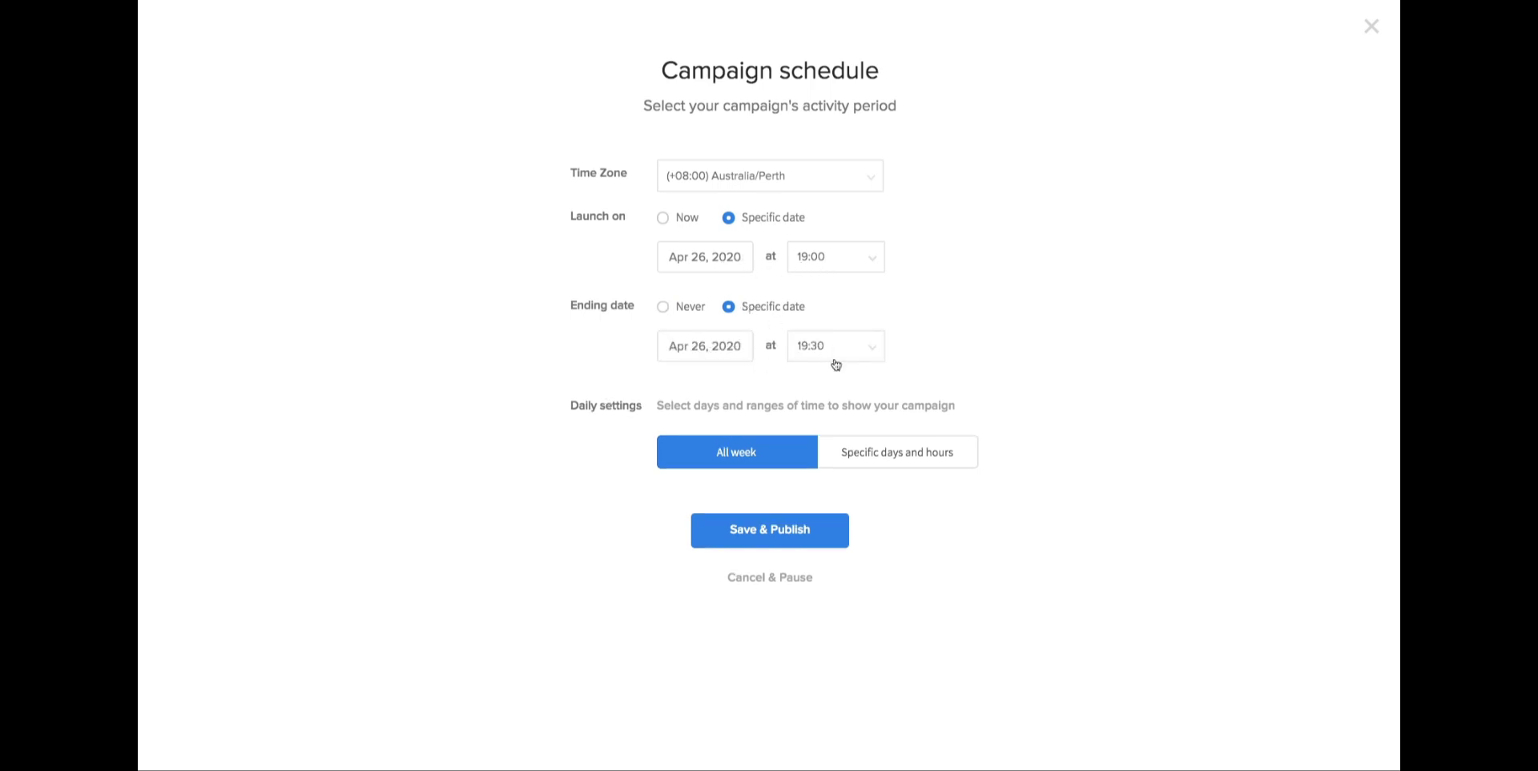
Step: Limit the schedule to specific days and hours, with Sunday from 01:00 to 22:30
click(873, 453)
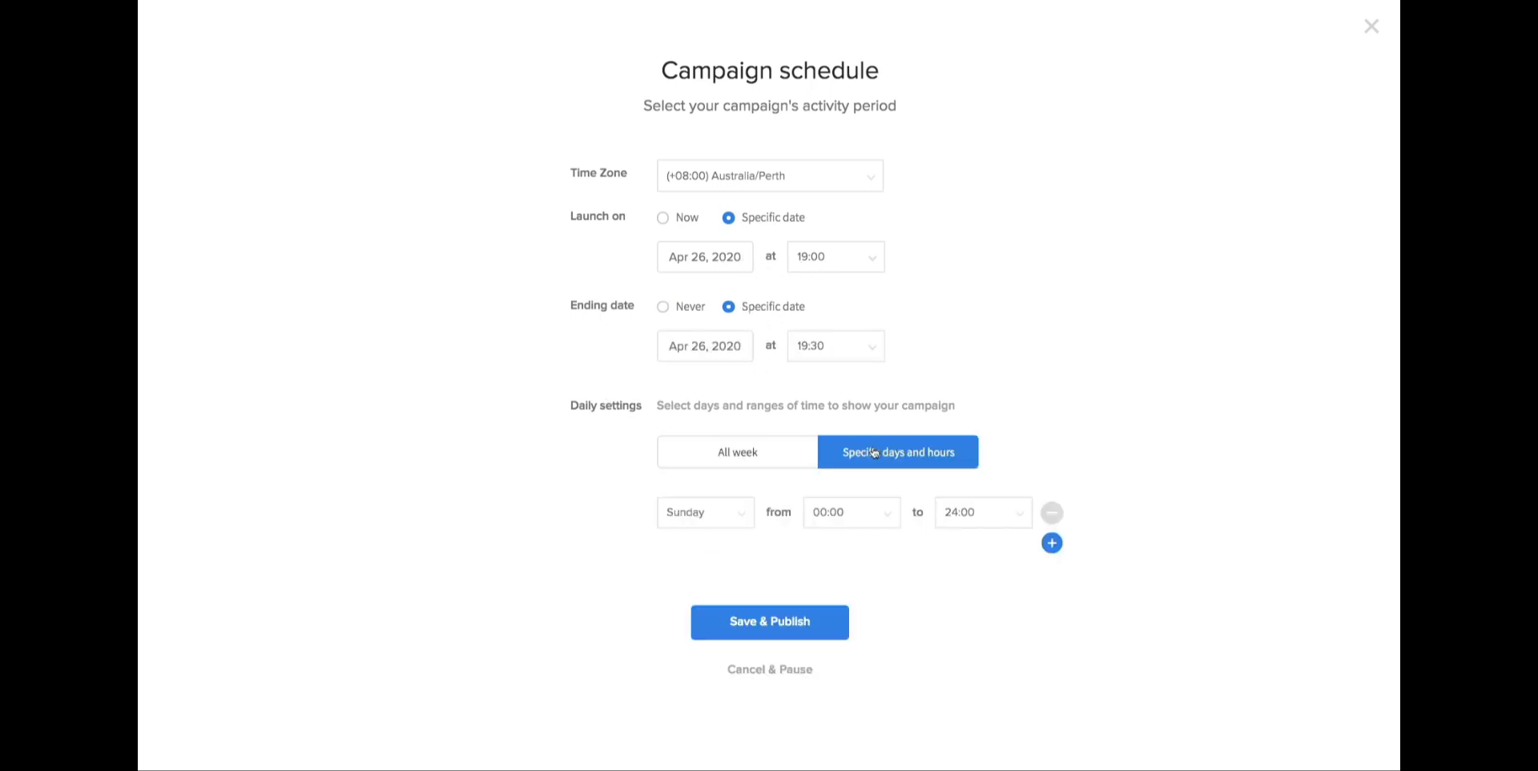
click(707, 521)
click(816, 518)
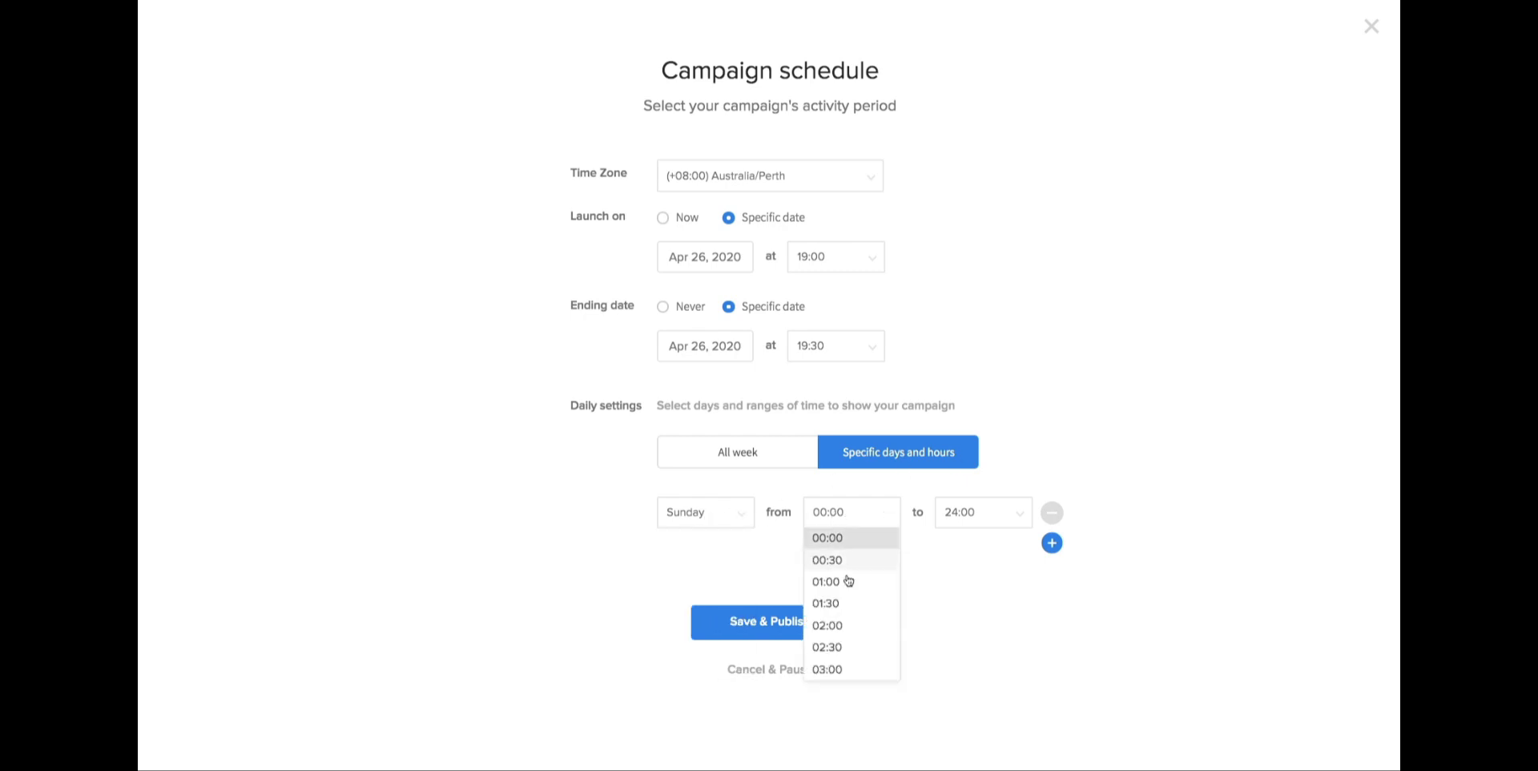
click(849, 581)
click(967, 515)
click(965, 614)
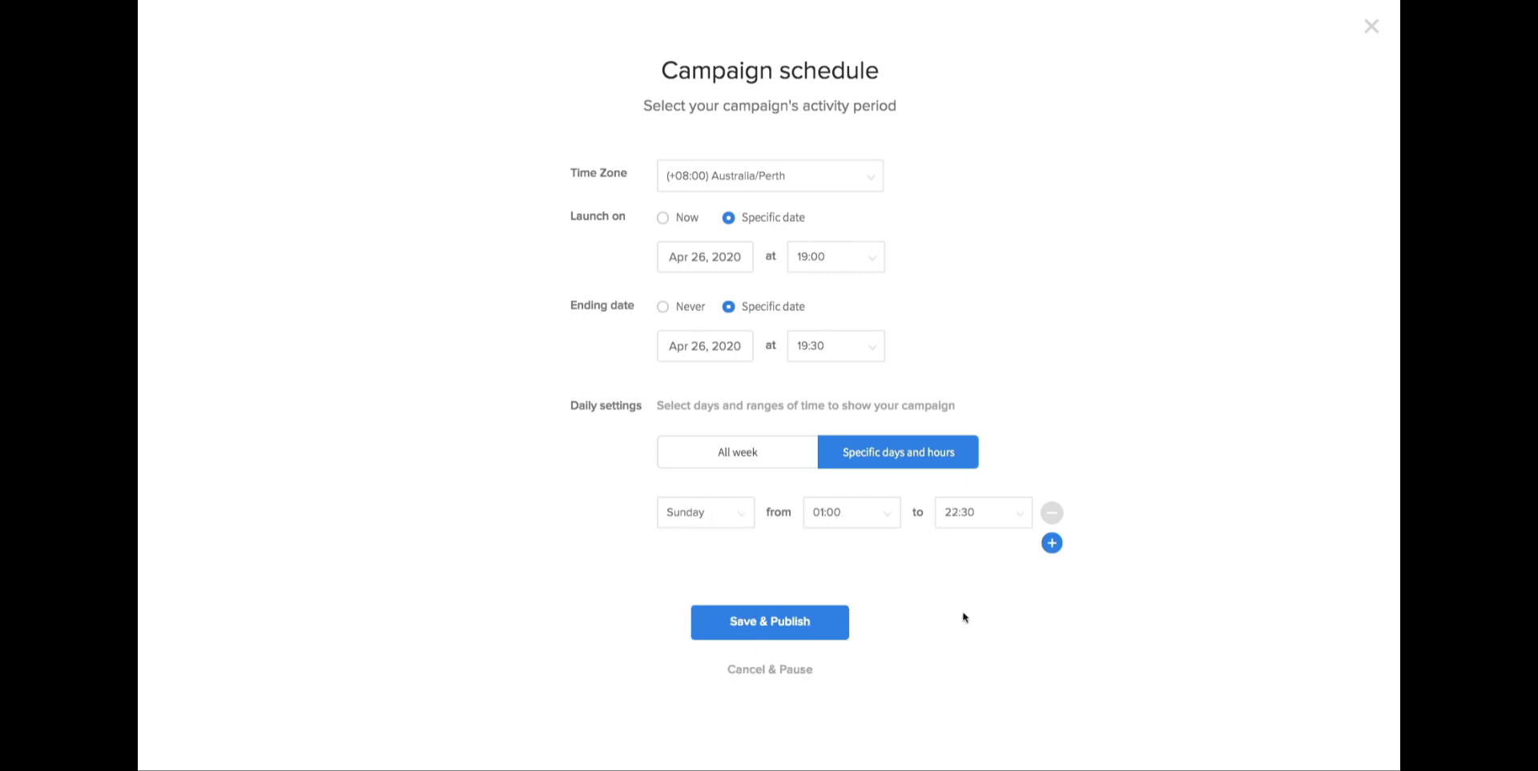
Step: Add a Monday range from 00:00 to 24:00, then save and publish the schedule
click(1052, 543)
click(717, 551)
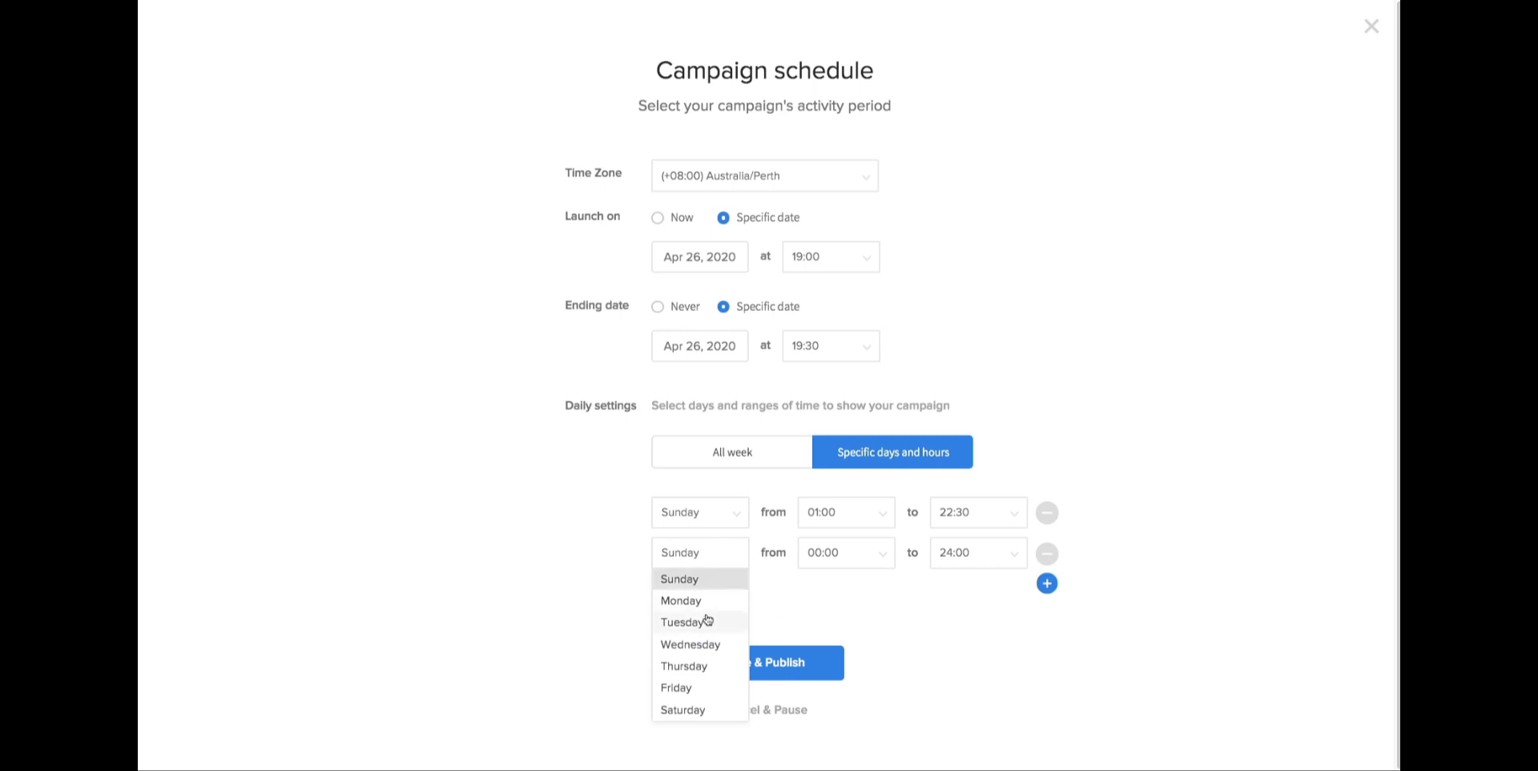
click(745, 595)
click(803, 662)
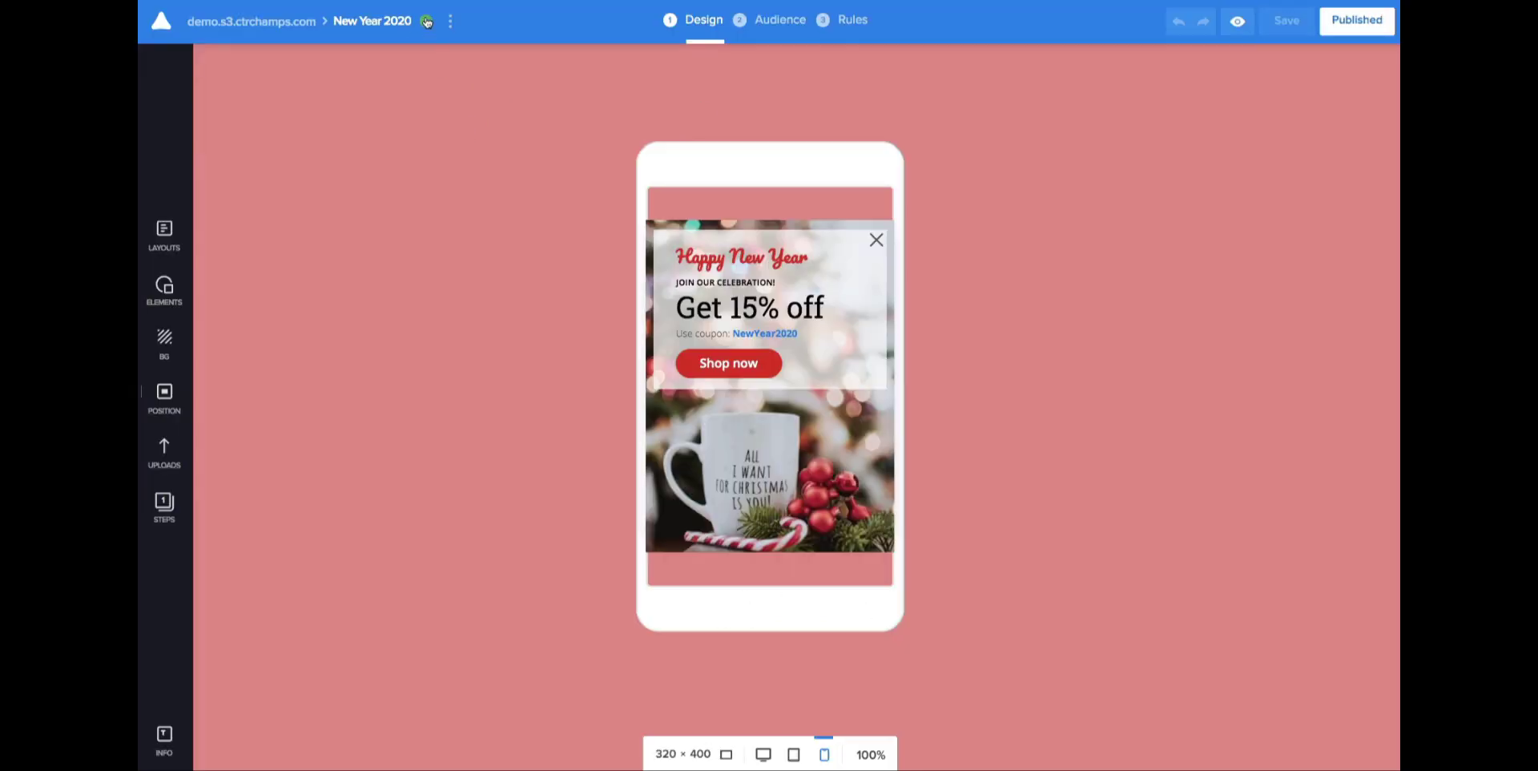
Step: Reopen the campaign's schedule, cancel it and pause the campaign
click(451, 22)
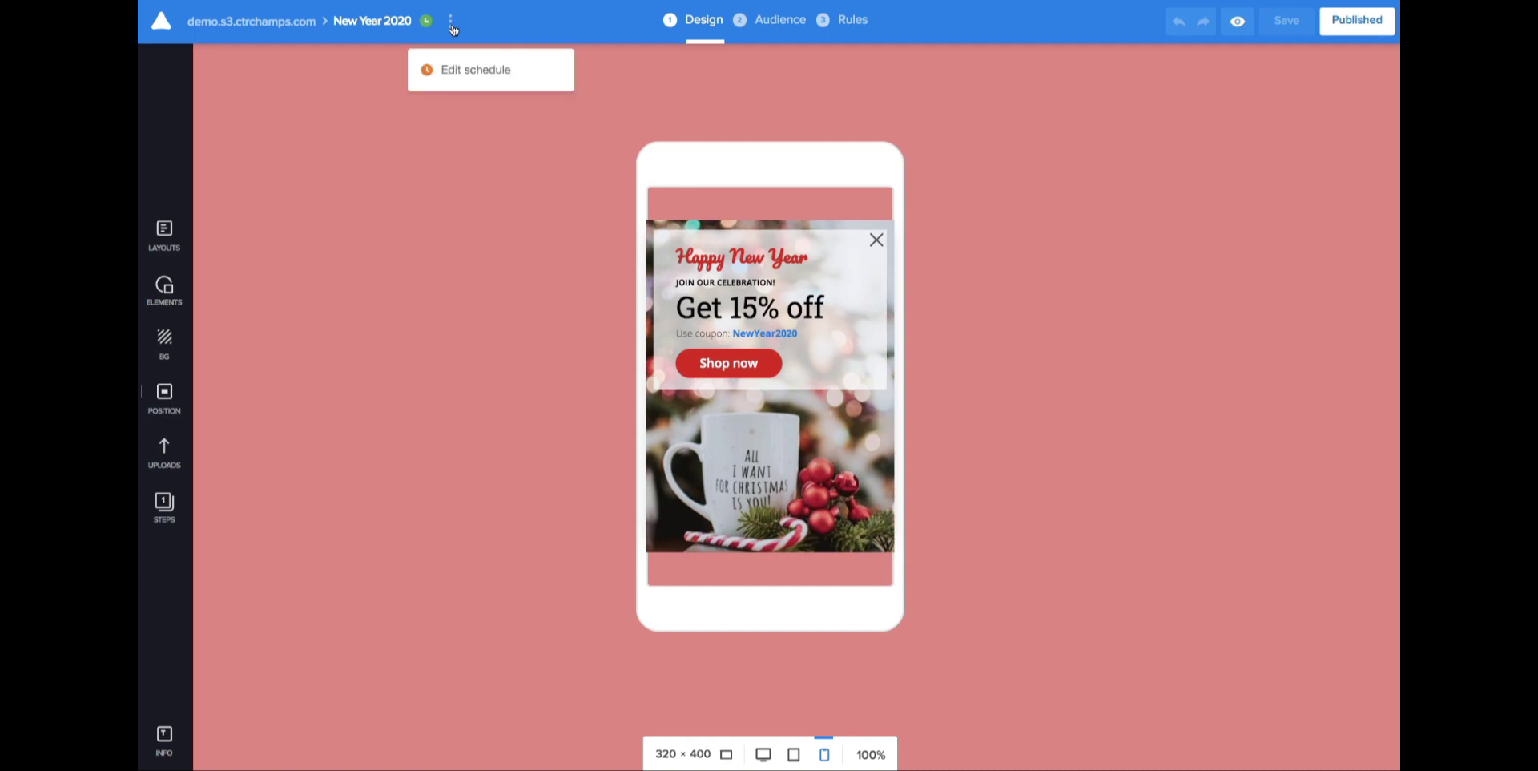
click(477, 72)
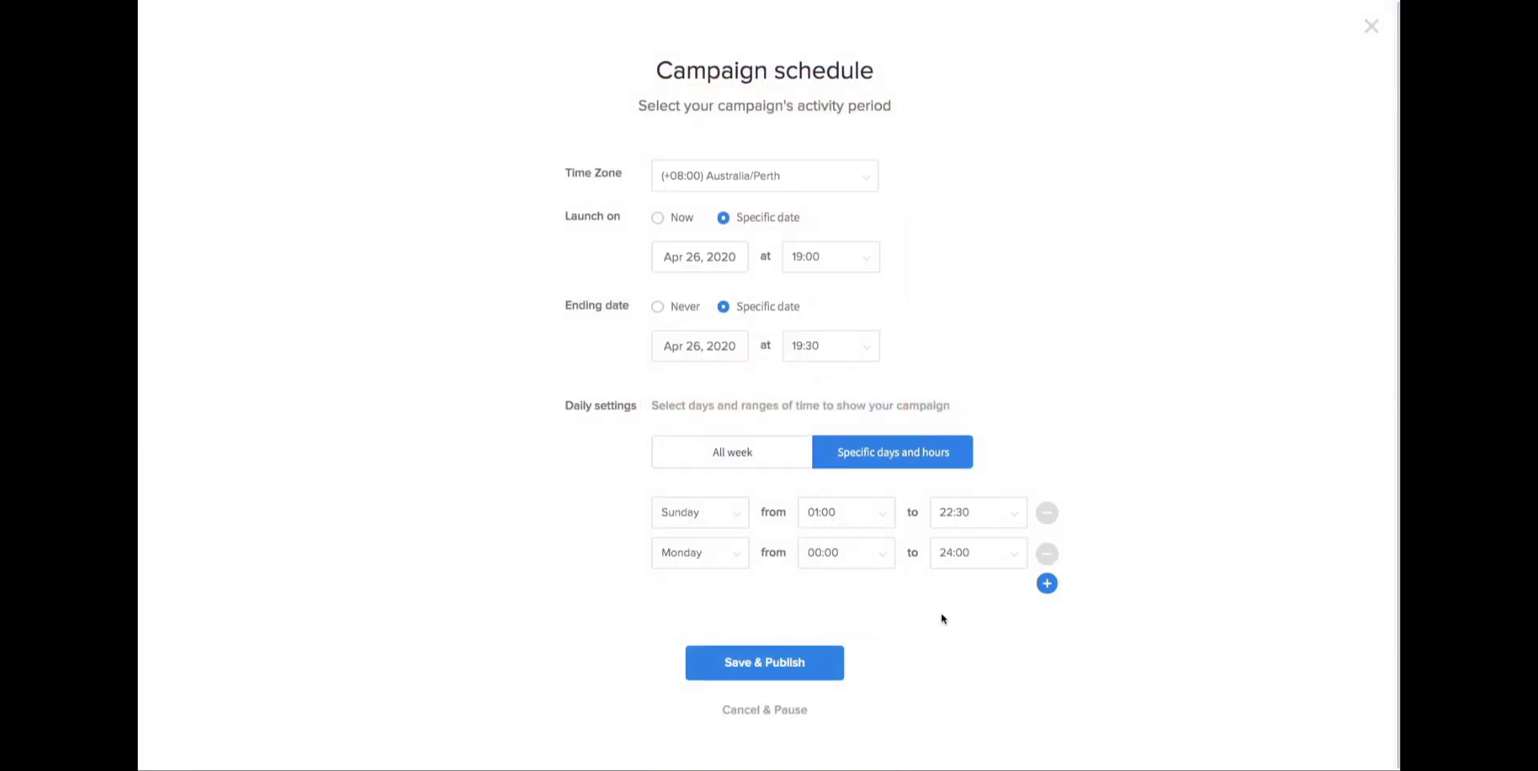
click(765, 710)
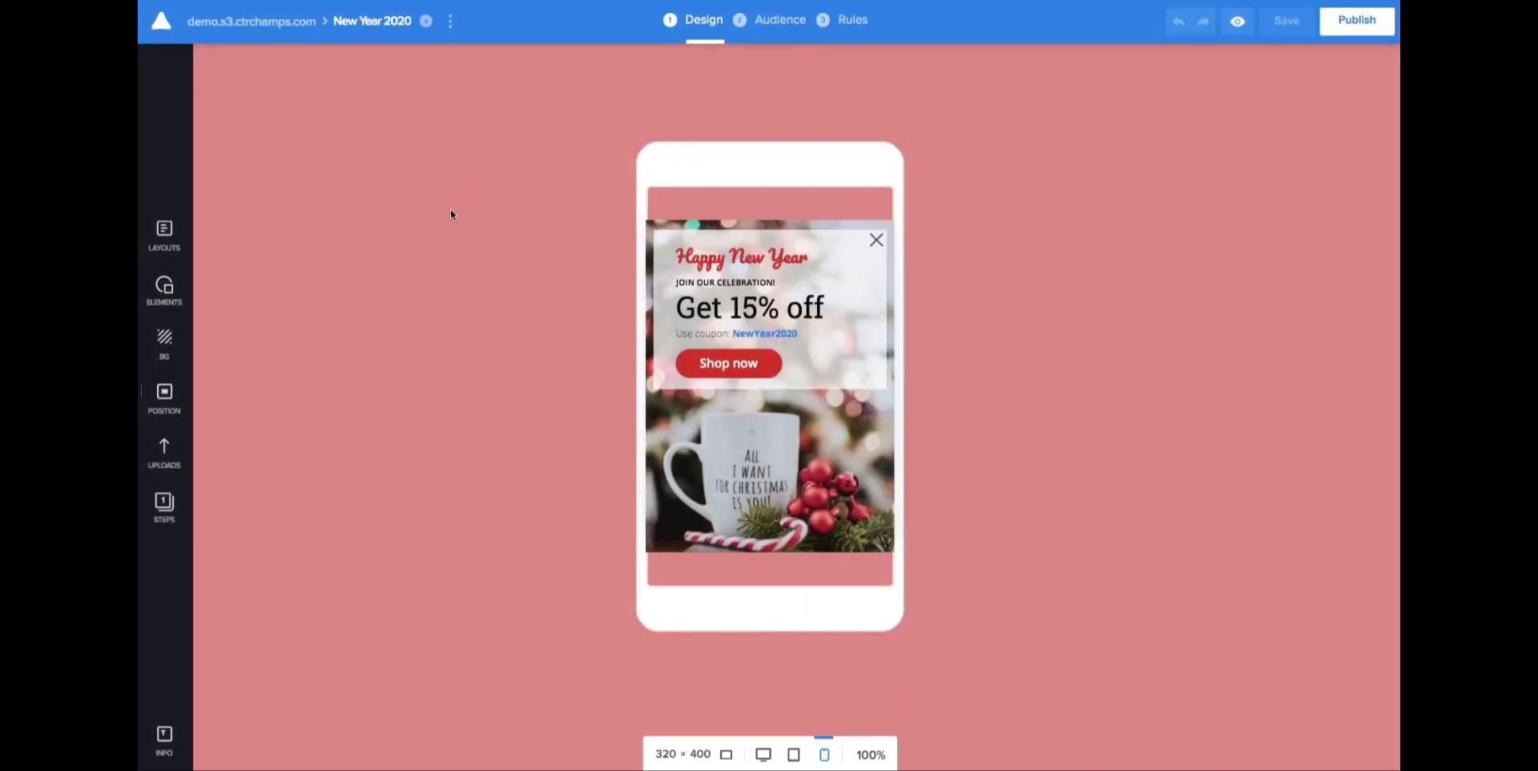
Step: Return to the campaigns list and publish the paused New Year 2020 campaign from there
click(163, 26)
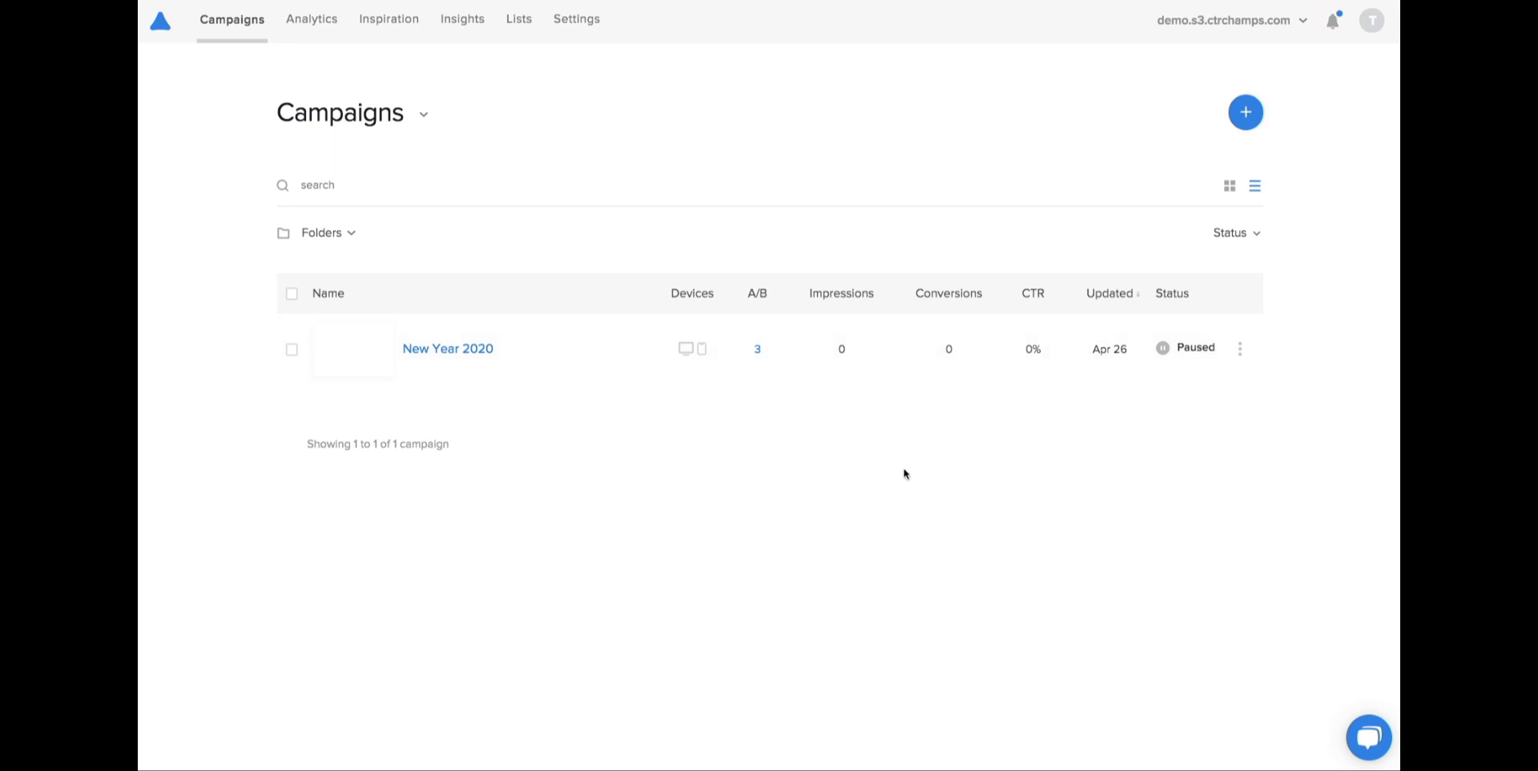
click(1240, 350)
click(1187, 398)
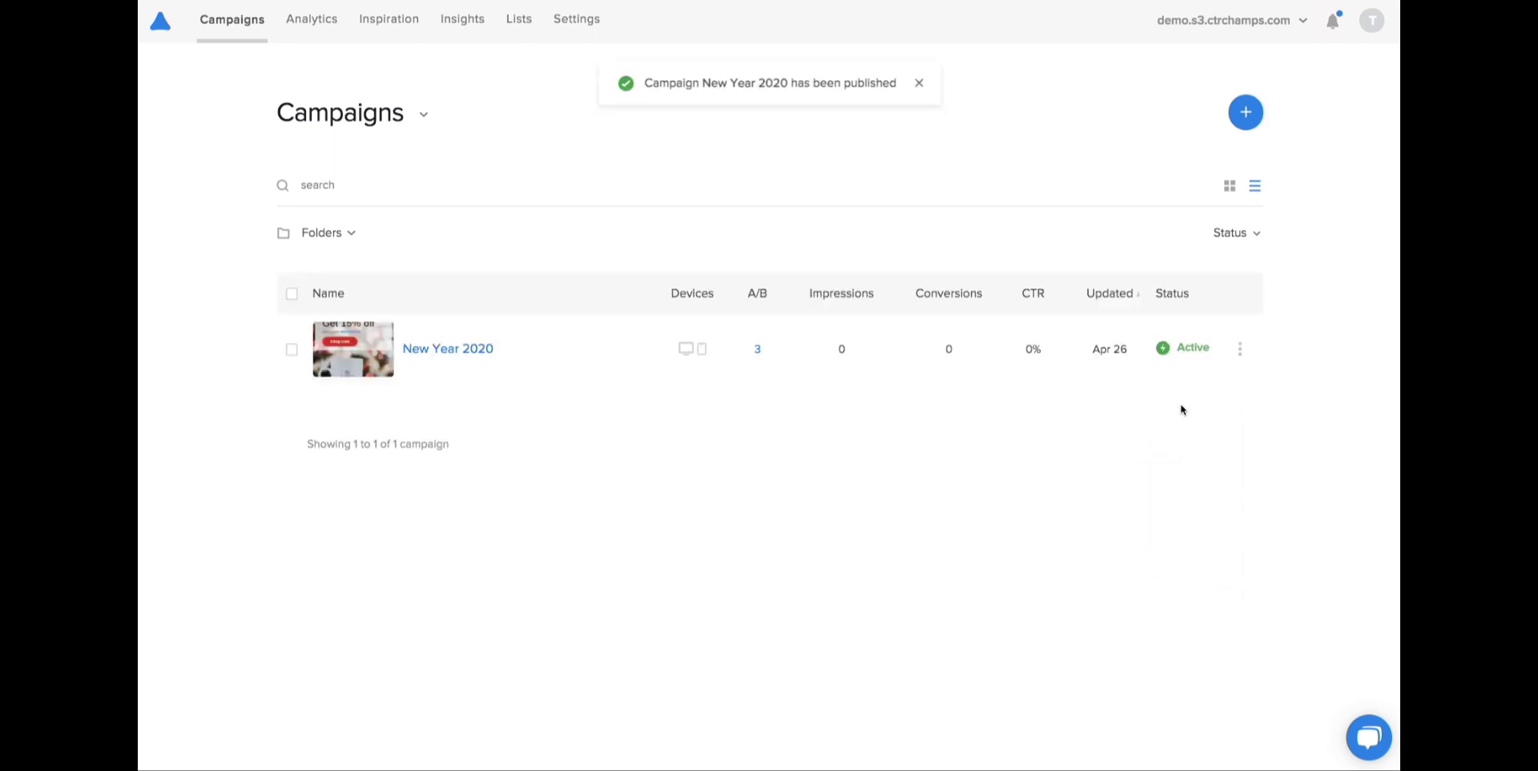